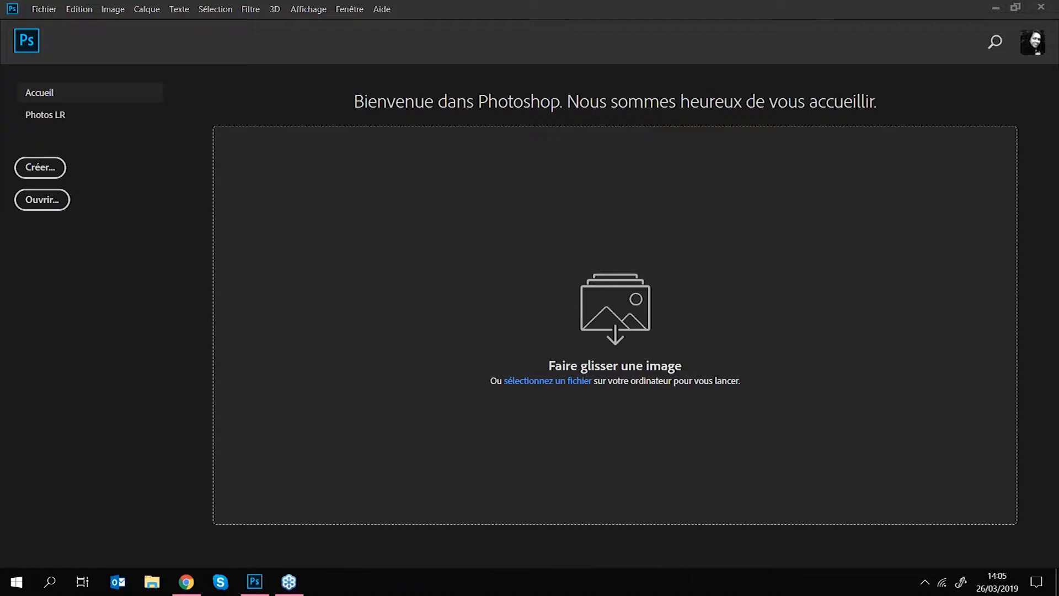
Step: Switch the workspace to Les indispensables (par défaut)
{"action": "left_click", "coordinate": [349, 11]}
{"action": "mouse_move", "coordinate": [377, 37]}
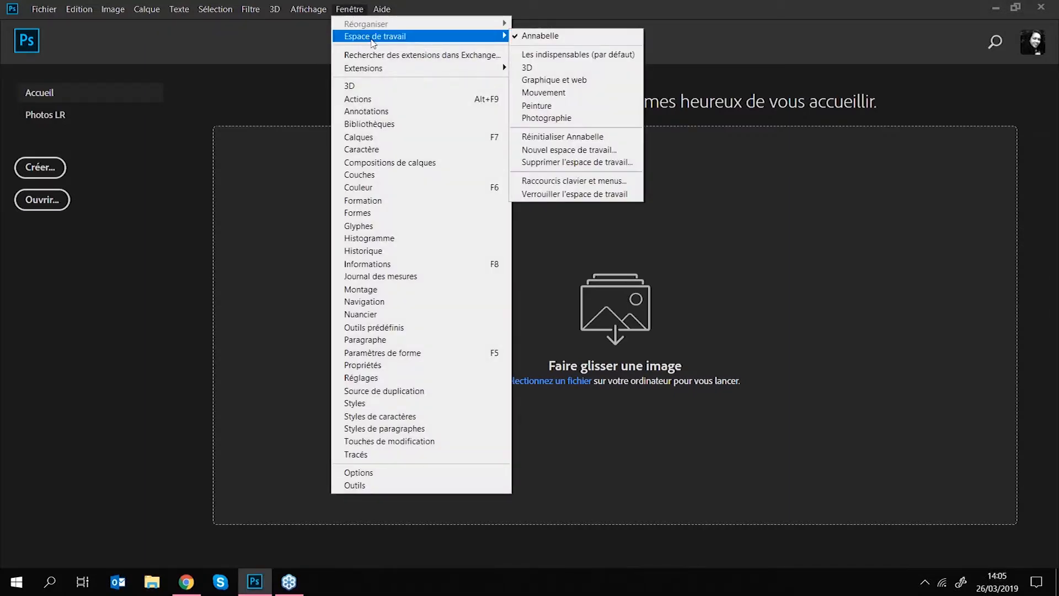
{"action": "left_click", "coordinate": [562, 57]}
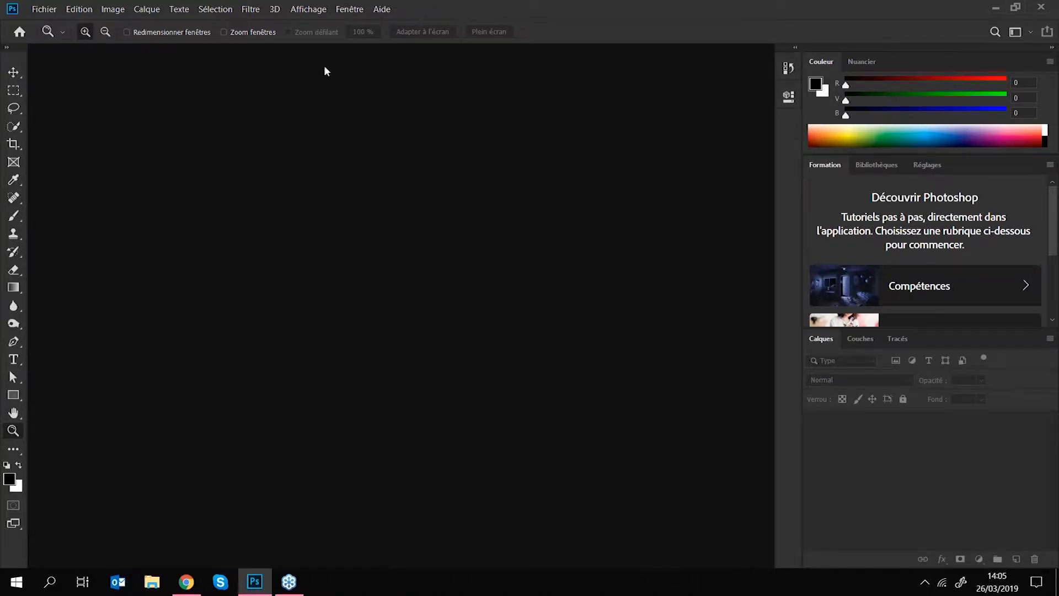
{"action": "left_click", "coordinate": [44, 9]}
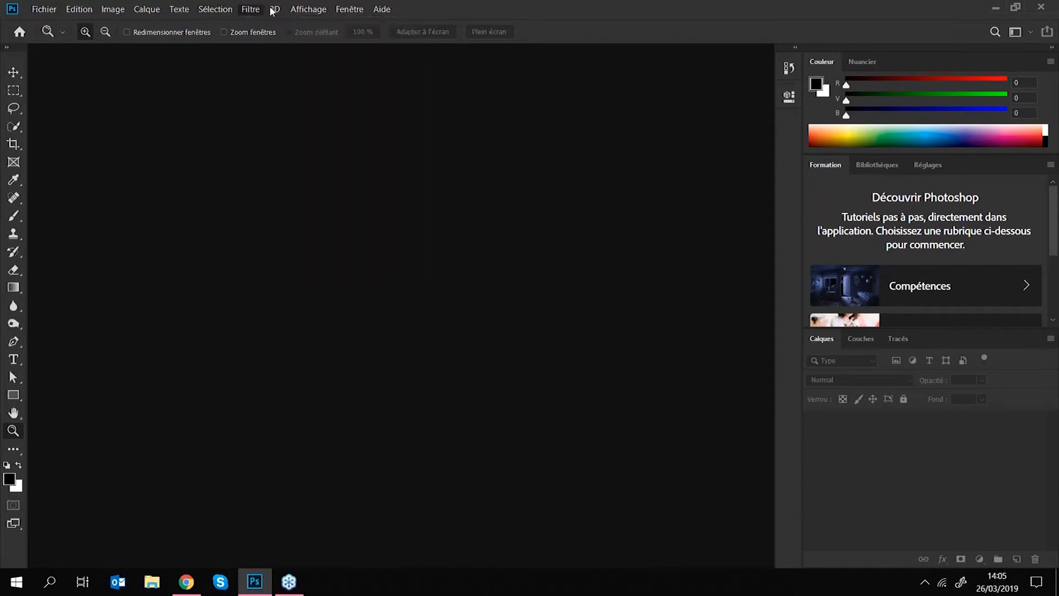
{"action": "mouse_move", "coordinate": [373, 10]}
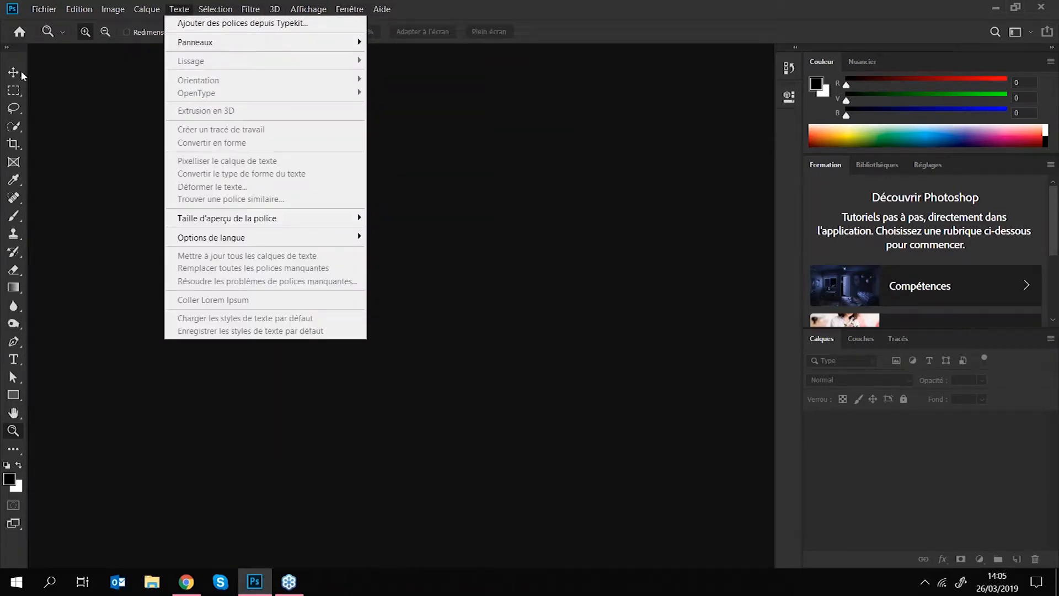
Step: Show the toolbox in two columns and look at the options of the selection, frame, healing, eyedropper, crop and Move tools
{"action": "left_click", "coordinate": [7, 48]}
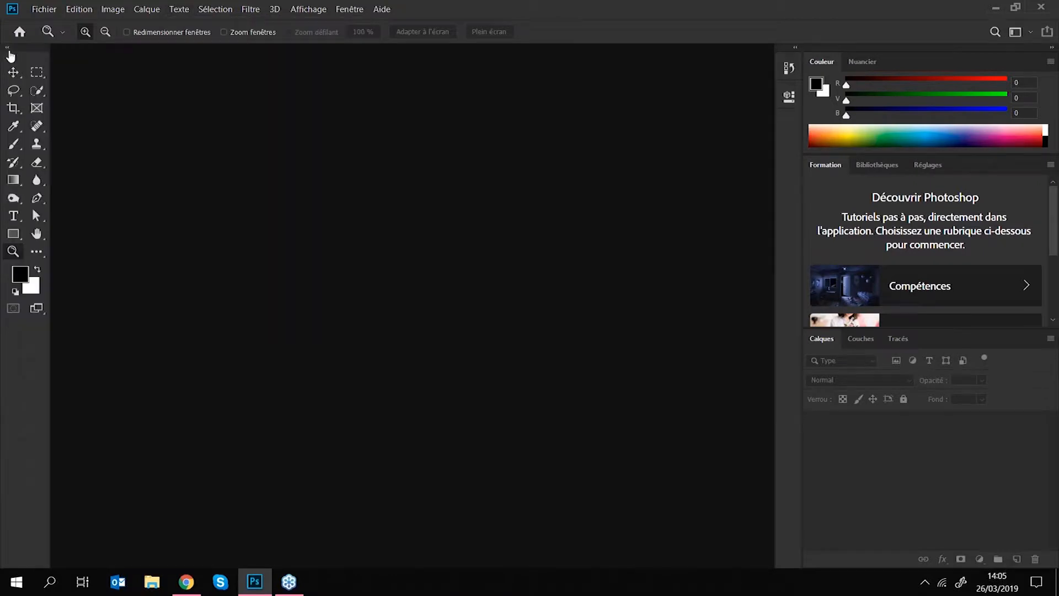
{"action": "left_click", "coordinate": [13, 72]}
{"action": "left_click", "coordinate": [36, 72]}
{"action": "left_click", "coordinate": [37, 90]}
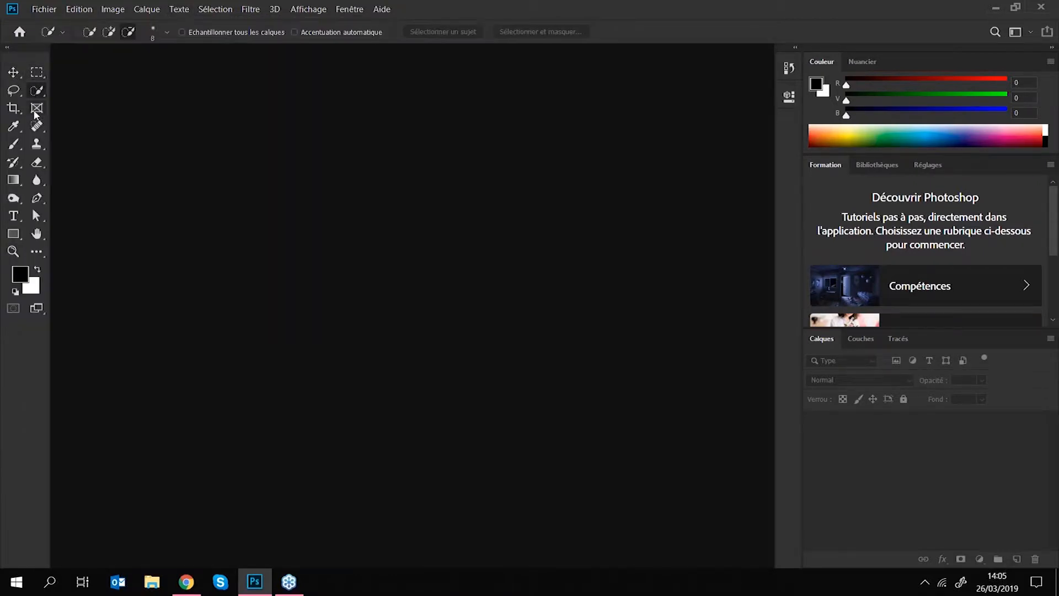
{"action": "left_click", "coordinate": [36, 110]}
{"action": "left_click", "coordinate": [36, 126]}
{"action": "left_click", "coordinate": [14, 126]}
{"action": "left_click", "coordinate": [13, 109]}
{"action": "left_click", "coordinate": [36, 72]}
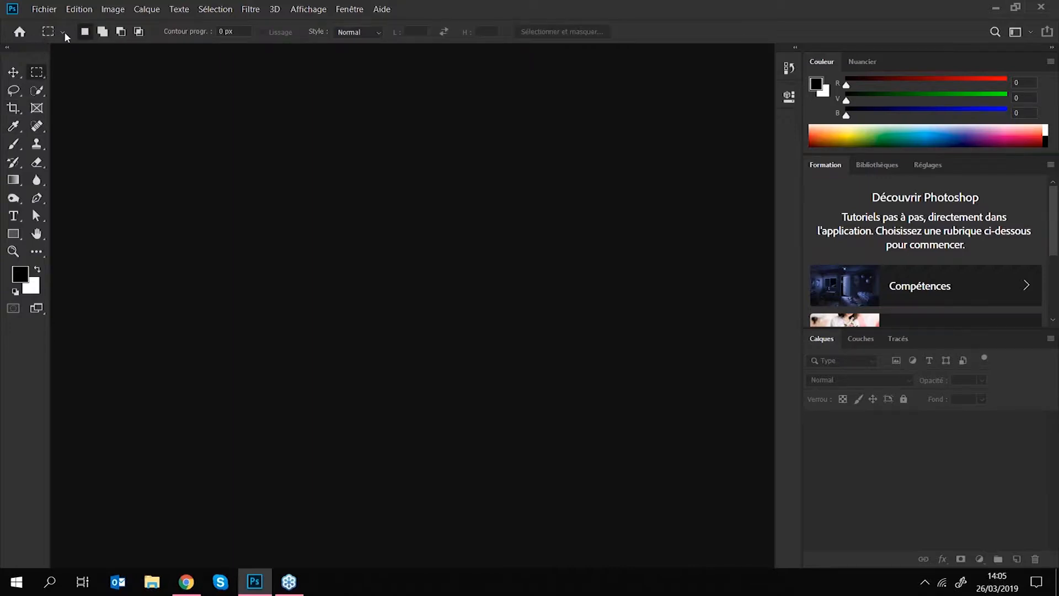
{"action": "left_click", "coordinate": [12, 74]}
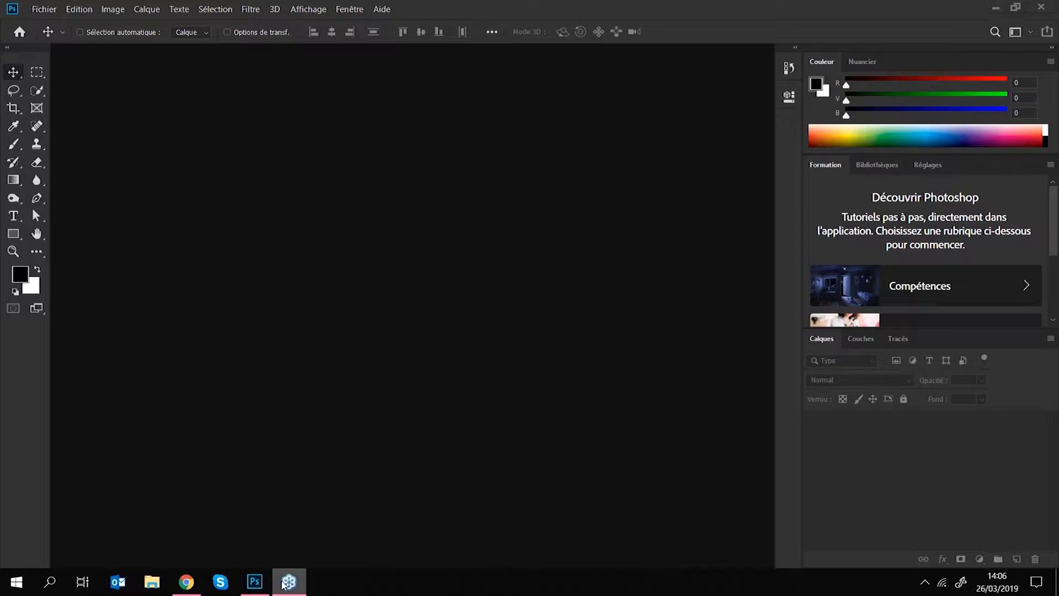
{"action": "right_click", "coordinate": [287, 583]}
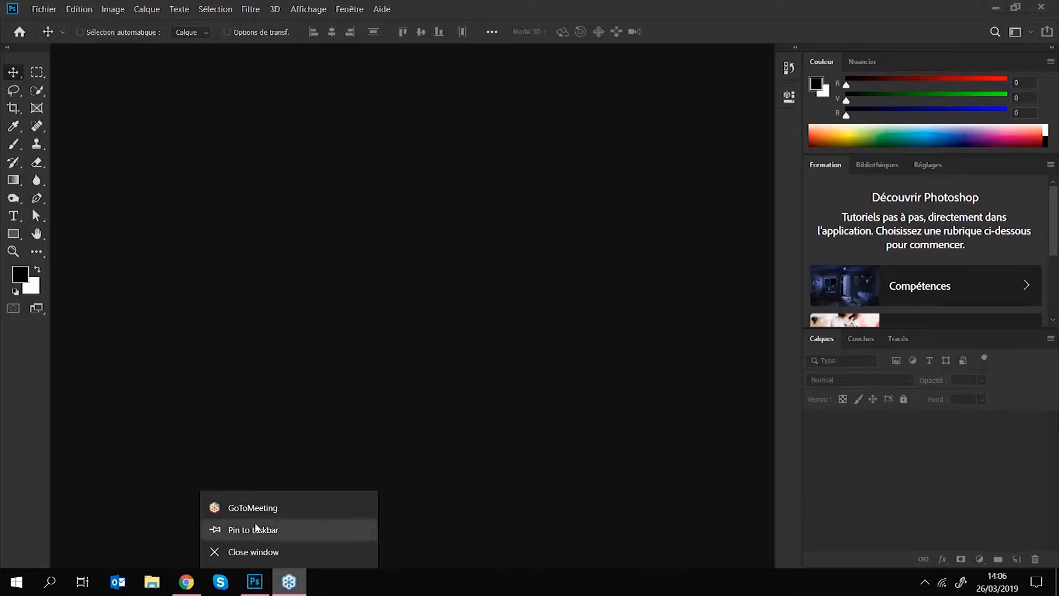
{"action": "left_click", "coordinate": [274, 505]}
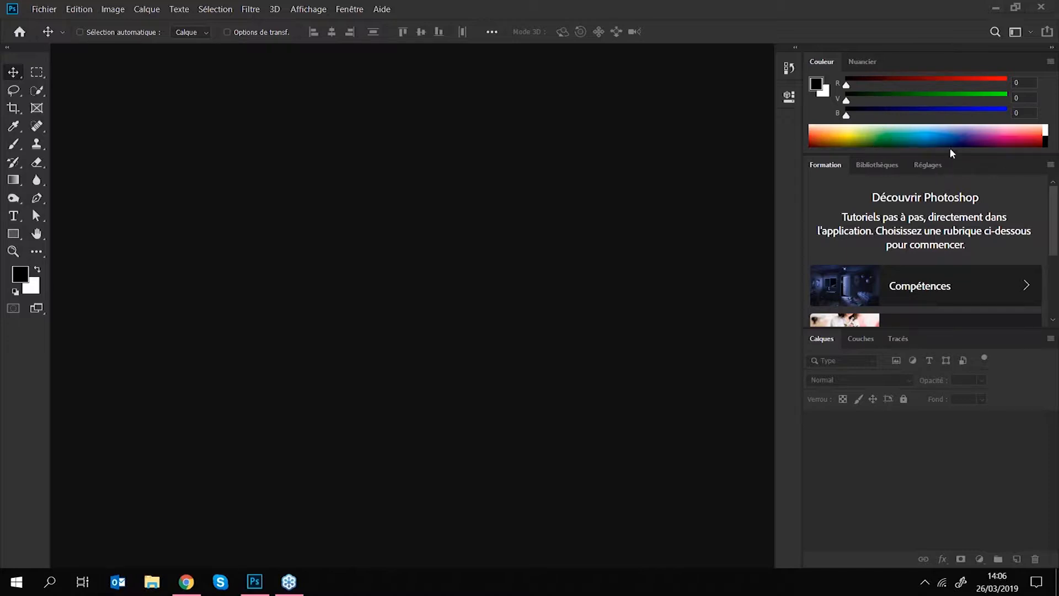
{"action": "key", "text": "XF86AudioRaiseVolume"}
{"action": "key", "text": "XF86AudioRaiseVolume"}
{"action": "key", "text": "XF86AudioRaiseVolume"}
{"action": "key", "text": "XF86AudioRaiseVolume"}
Step: Look at the options of the crop, frame, clone stamp, eyedropper, gradient and selection tools, ending on the Move tool
{"action": "left_click", "coordinate": [16, 108]}
{"action": "left_click", "coordinate": [36, 108]}
{"action": "left_click", "coordinate": [35, 143]}
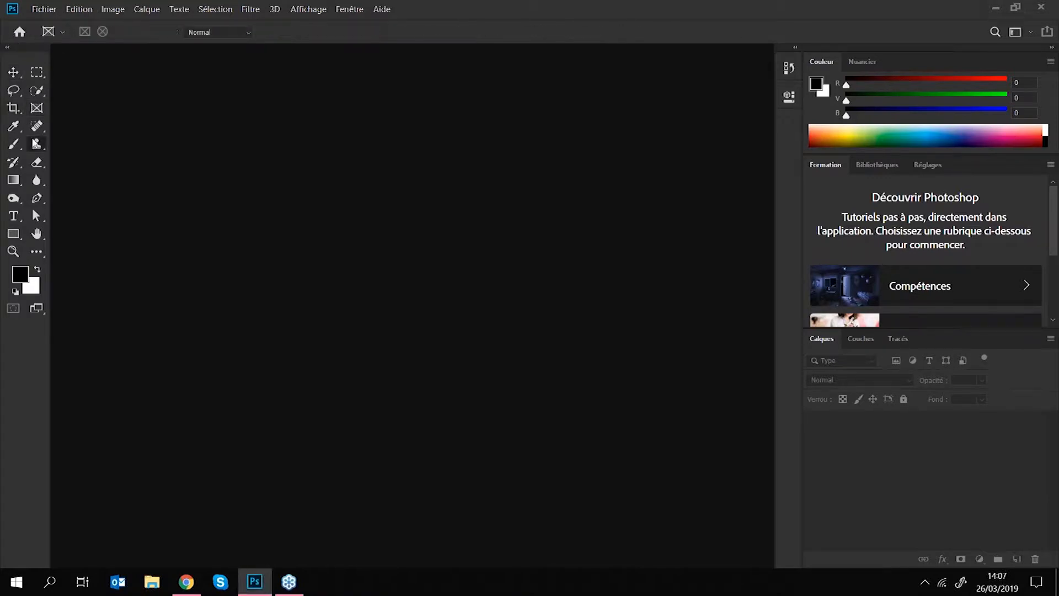
{"action": "left_click", "coordinate": [15, 129]}
{"action": "left_click", "coordinate": [14, 177]}
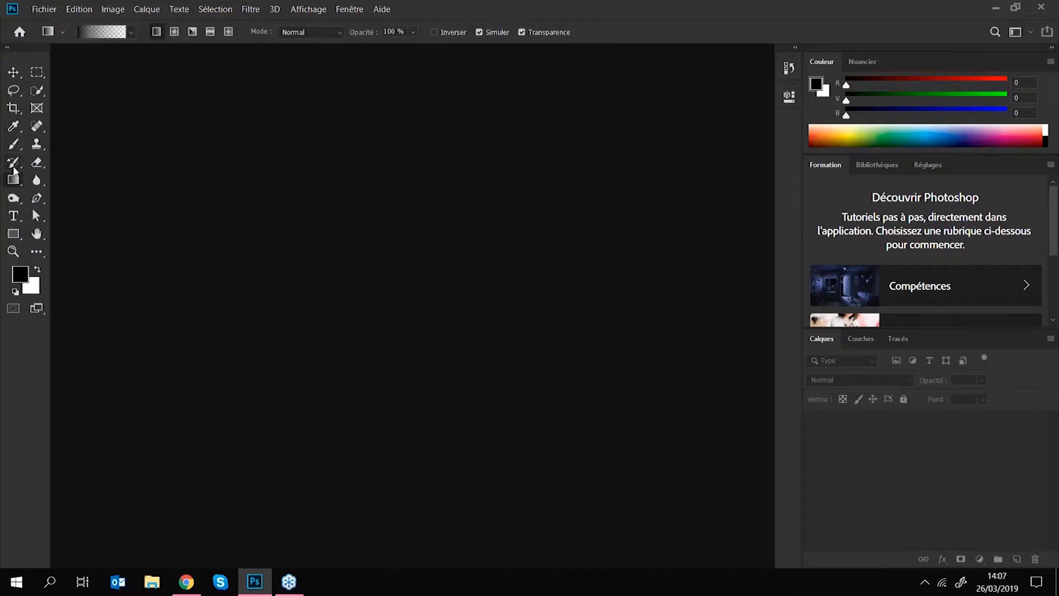
{"action": "left_click", "coordinate": [36, 90]}
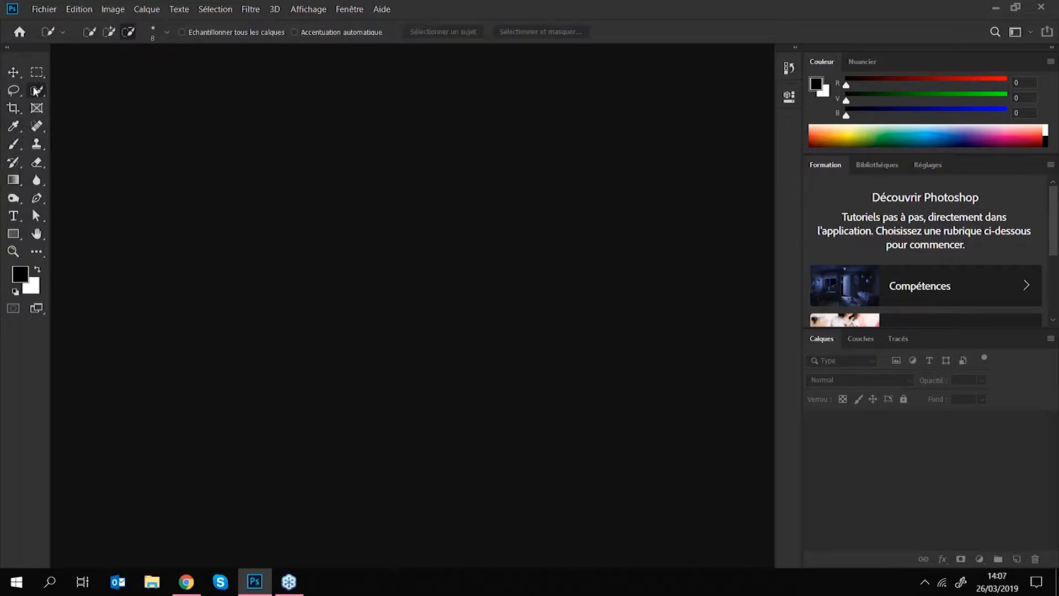
{"action": "left_click", "coordinate": [36, 73]}
{"action": "left_click", "coordinate": [21, 78]}
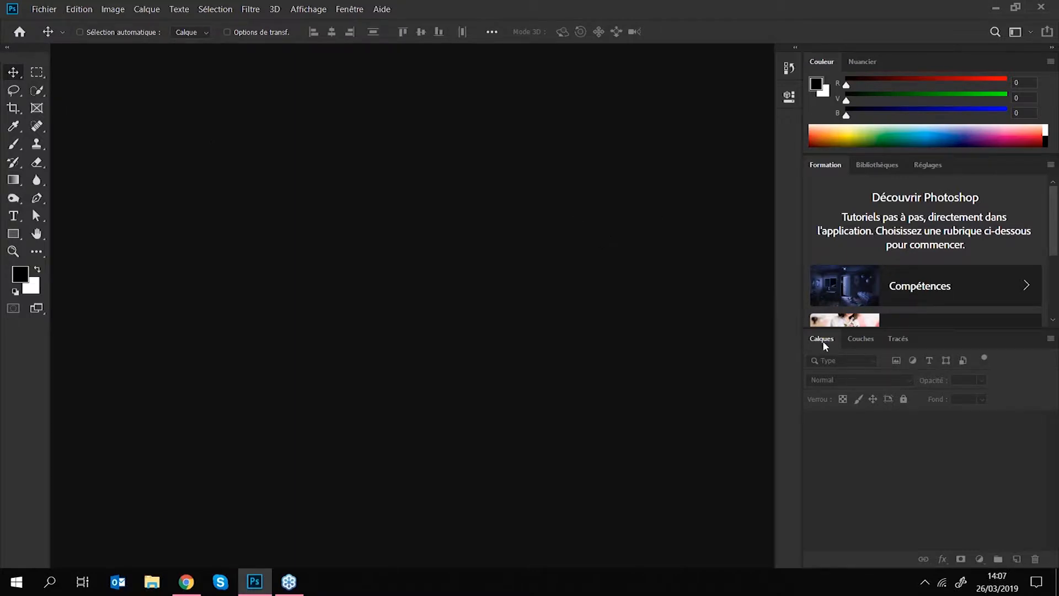
Step: Look through the channels, paths, layers, adjustments, colour sliders and swatches
{"action": "left_click", "coordinate": [863, 346]}
{"action": "left_click", "coordinate": [896, 346]}
{"action": "left_click", "coordinate": [822, 339]}
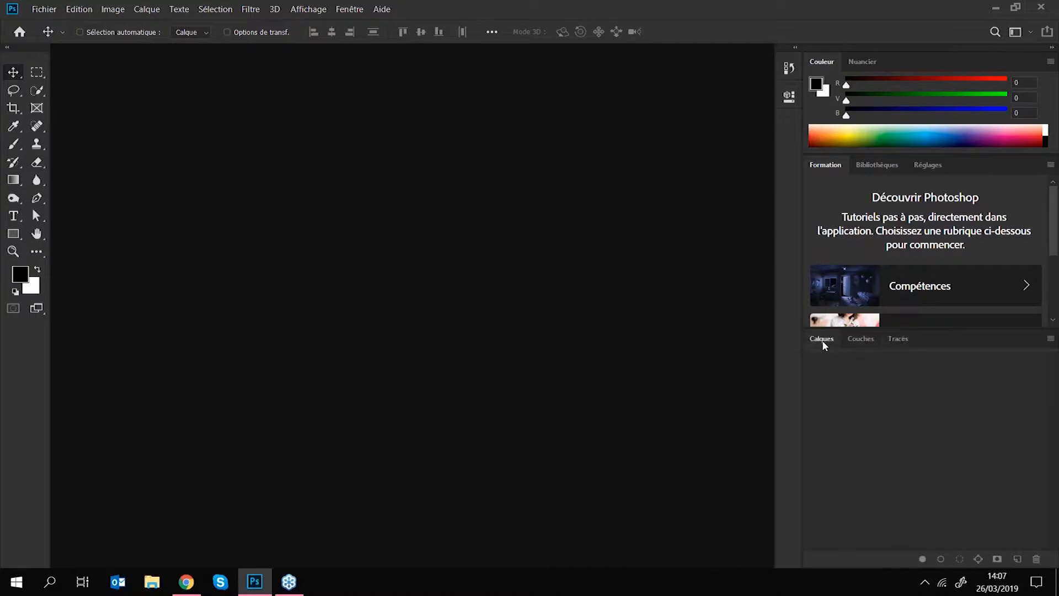
{"action": "left_click", "coordinate": [927, 165]}
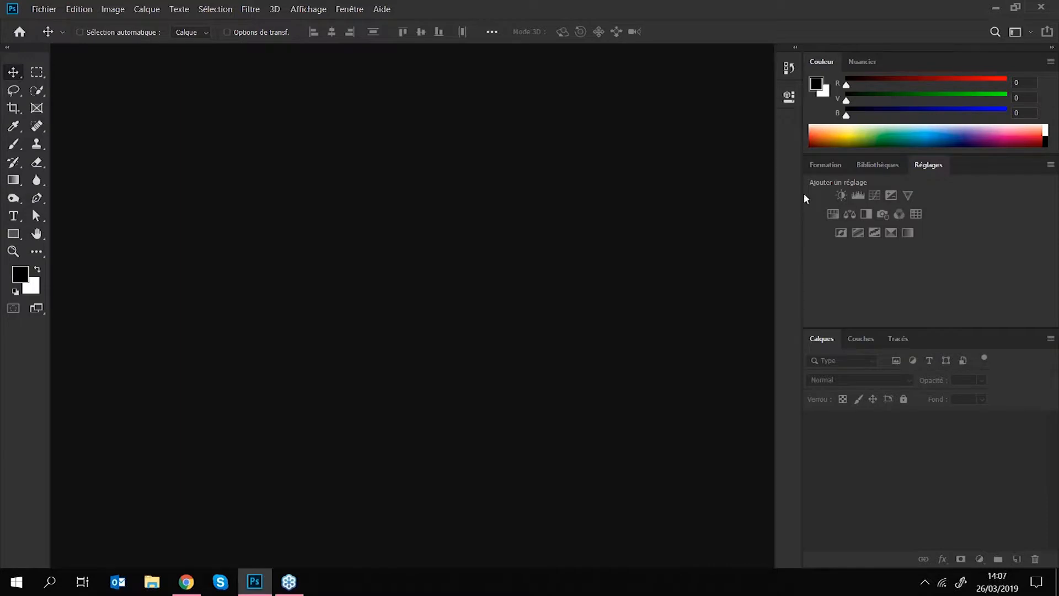
{"action": "left_click", "coordinate": [850, 66]}
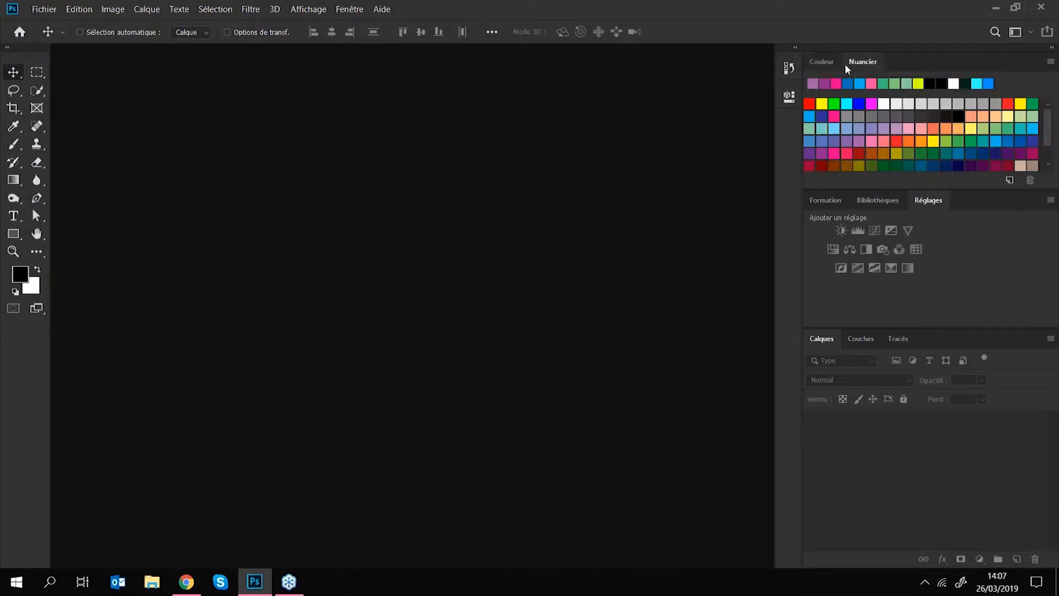
{"action": "left_click", "coordinate": [823, 63]}
{"action": "left_click", "coordinate": [863, 63]}
{"action": "left_click", "coordinate": [831, 63]}
{"action": "left_click", "coordinate": [861, 63]}
Step: Return the toolbox to a single column and switch back to the custom workspace
{"action": "left_click", "coordinate": [6, 49]}
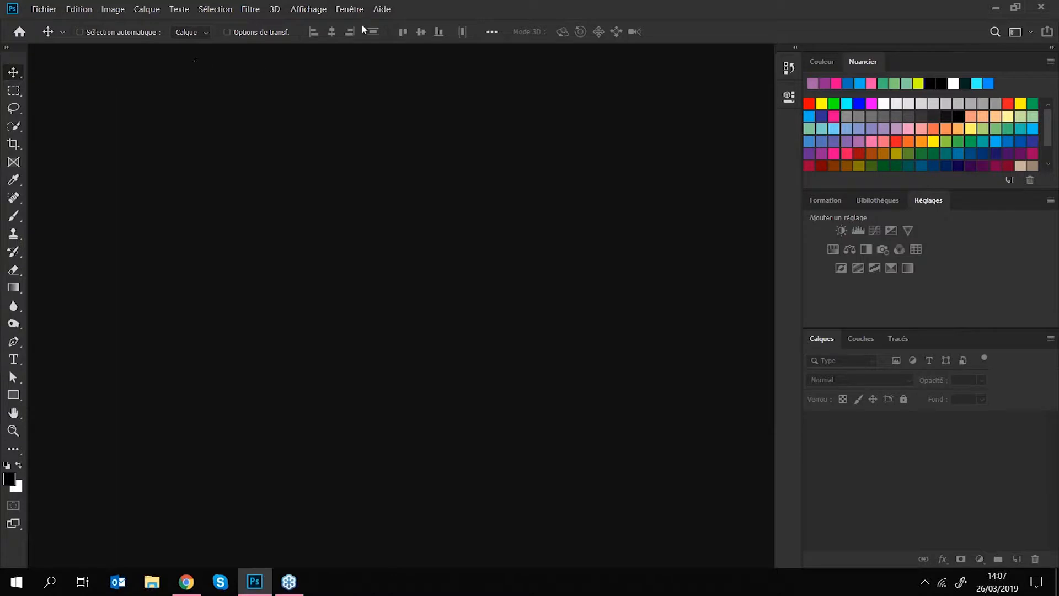
{"action": "left_click", "coordinate": [351, 9]}
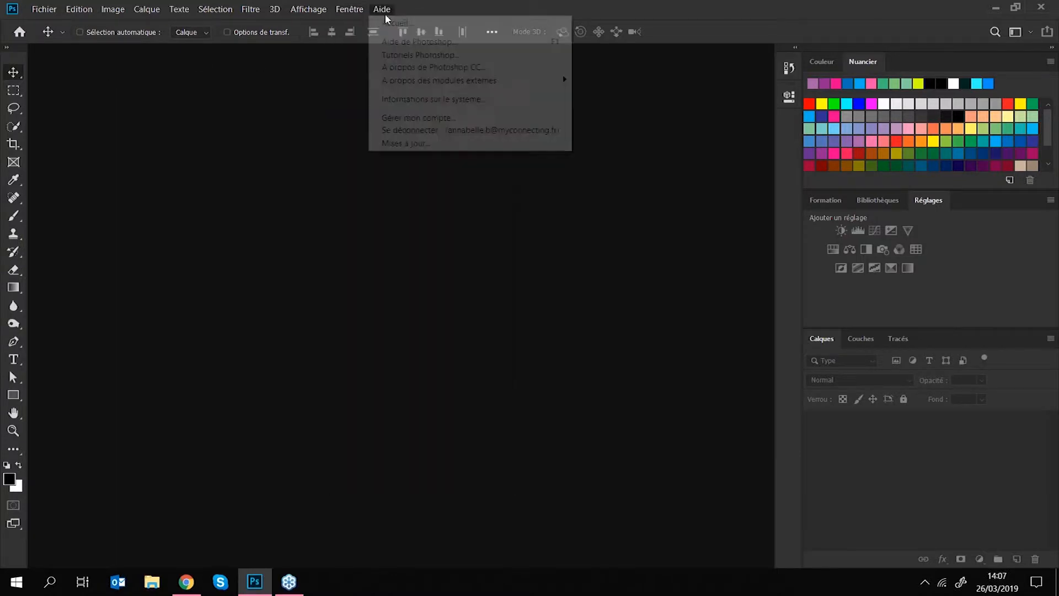
{"action": "mouse_move", "coordinate": [462, 38]}
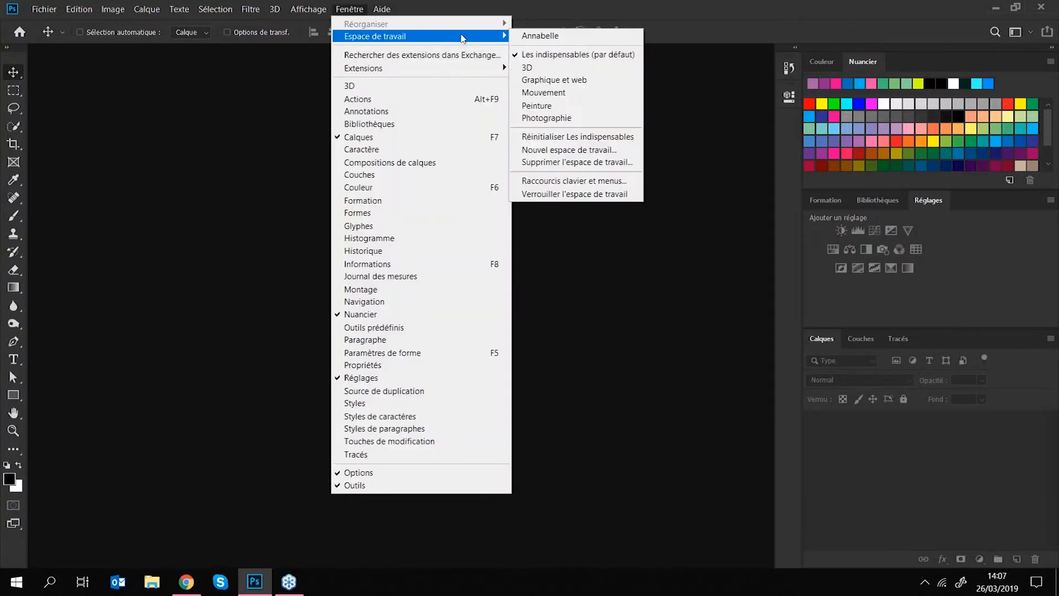
{"action": "left_click", "coordinate": [539, 55]}
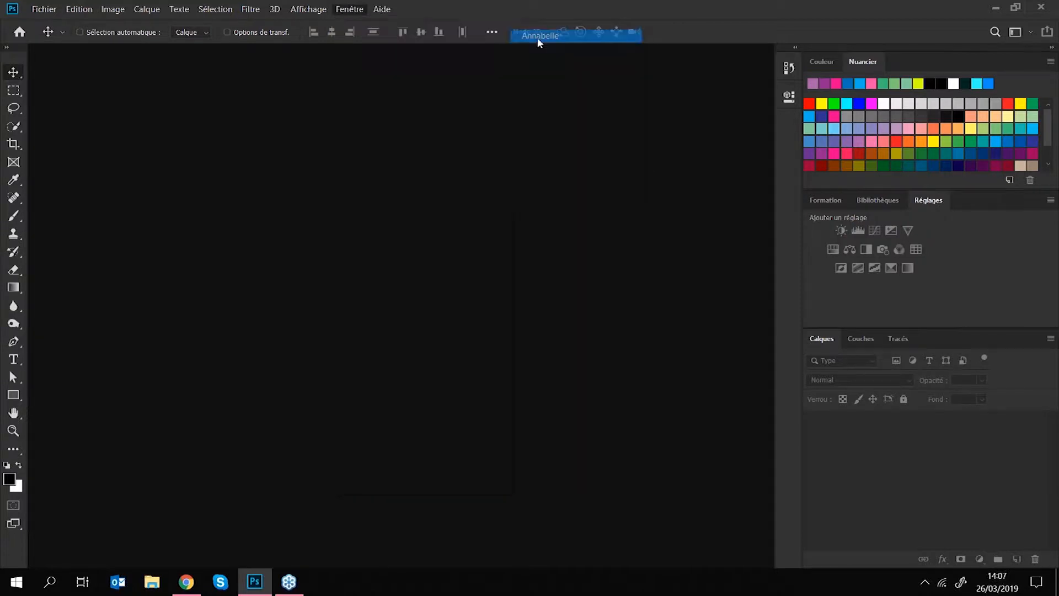
Step: Open the demoiselle image from the Desktop
{"action": "left_click", "coordinate": [46, 10]}
{"action": "left_click", "coordinate": [48, 33]}
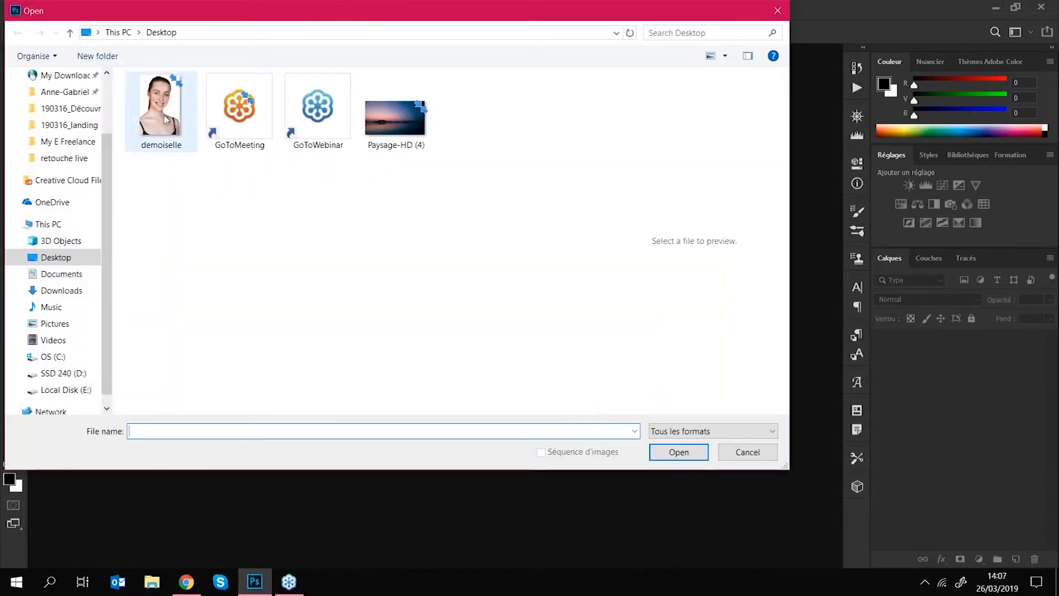
{"action": "left_click", "coordinate": [161, 108]}
{"action": "left_click", "coordinate": [679, 452]}
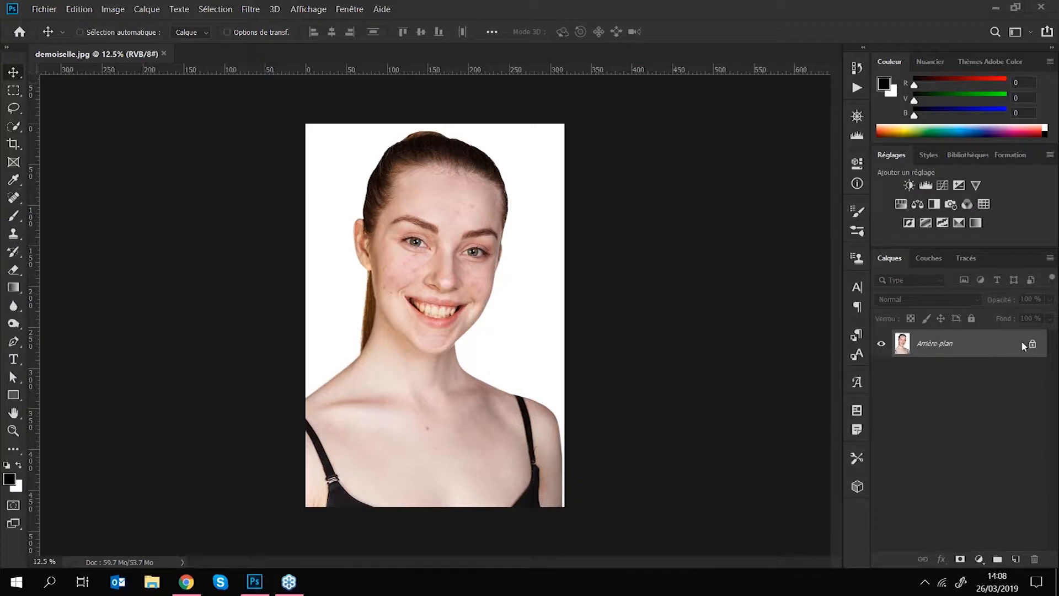
Step: Convert the locked background into a regular layer named "original"
{"action": "double_click", "coordinate": [988, 339]}
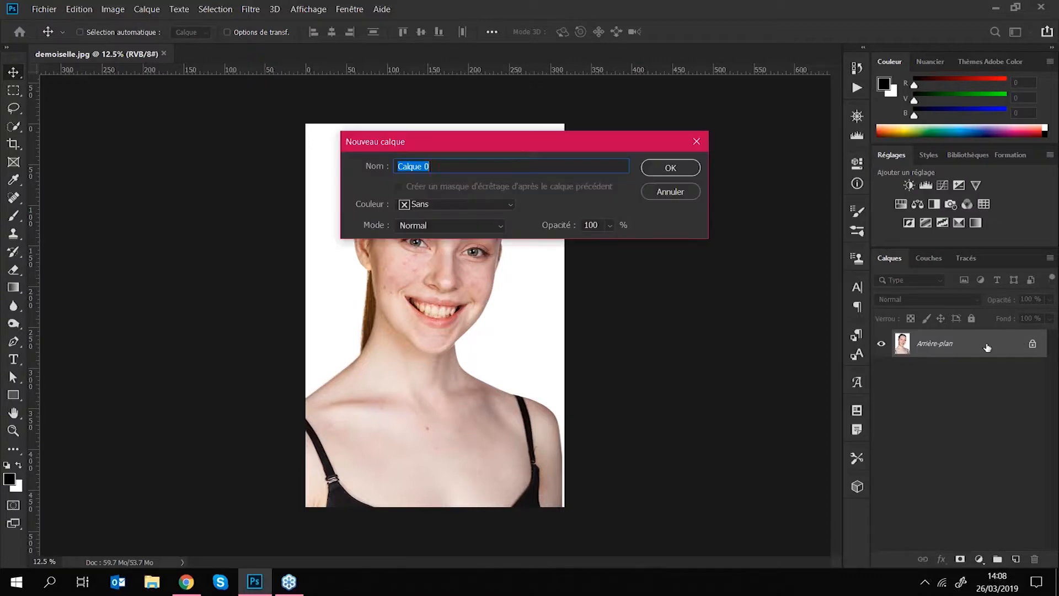
{"action": "type", "text": "d"}
{"action": "type", "text": "riginal"}
{"action": "key", "text": "Return"}
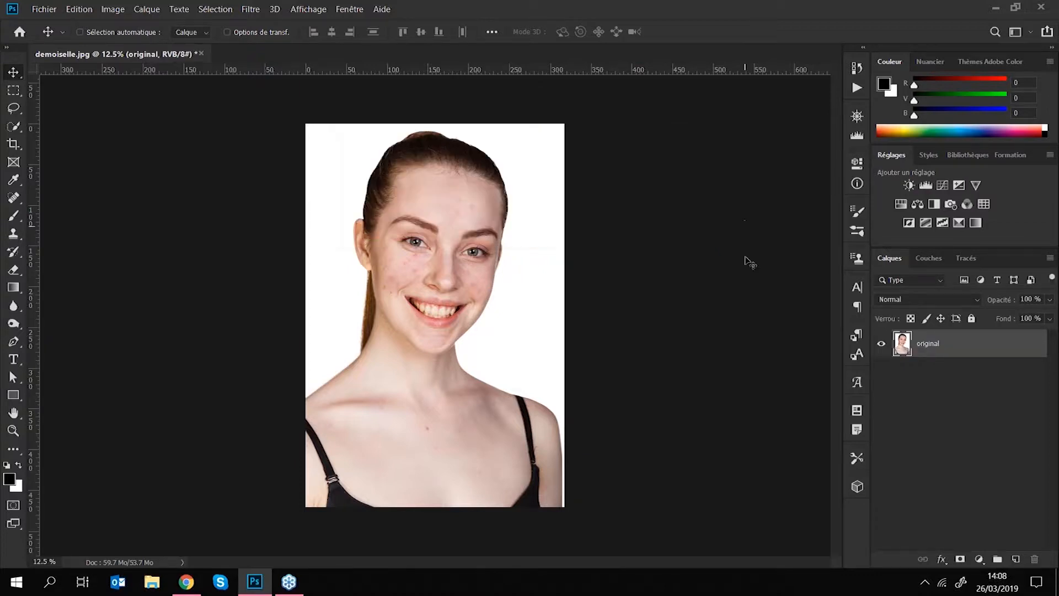
Step: Duplicate the original layer as "retouche" and toggle the copy's visibility off and on
{"action": "right_click", "coordinate": [958, 346]}
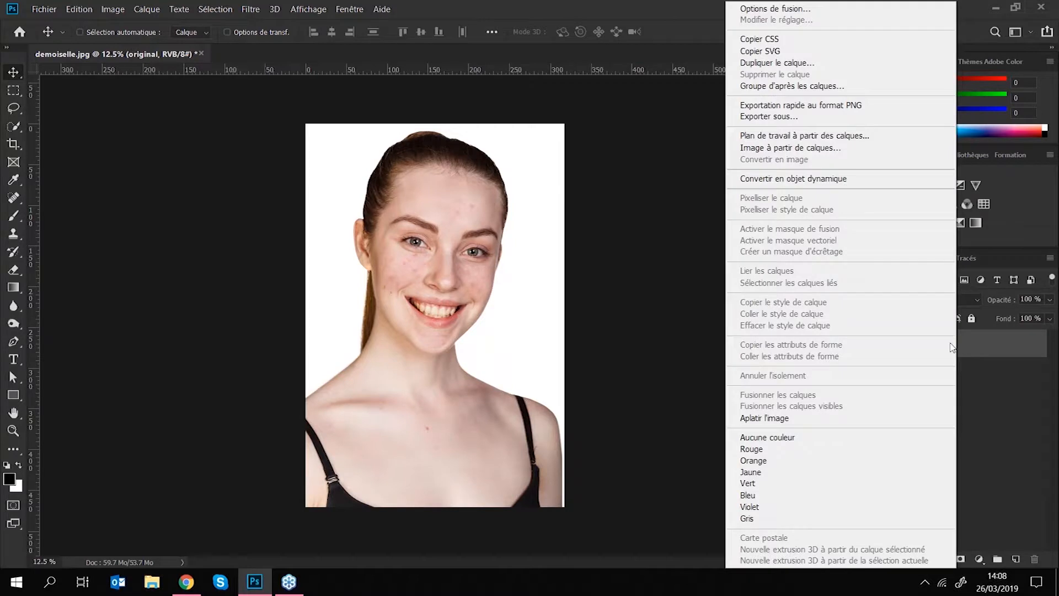
{"action": "left_click", "coordinate": [794, 63]}
{"action": "type", "text": "retouche"}
{"action": "key", "text": "Return"}
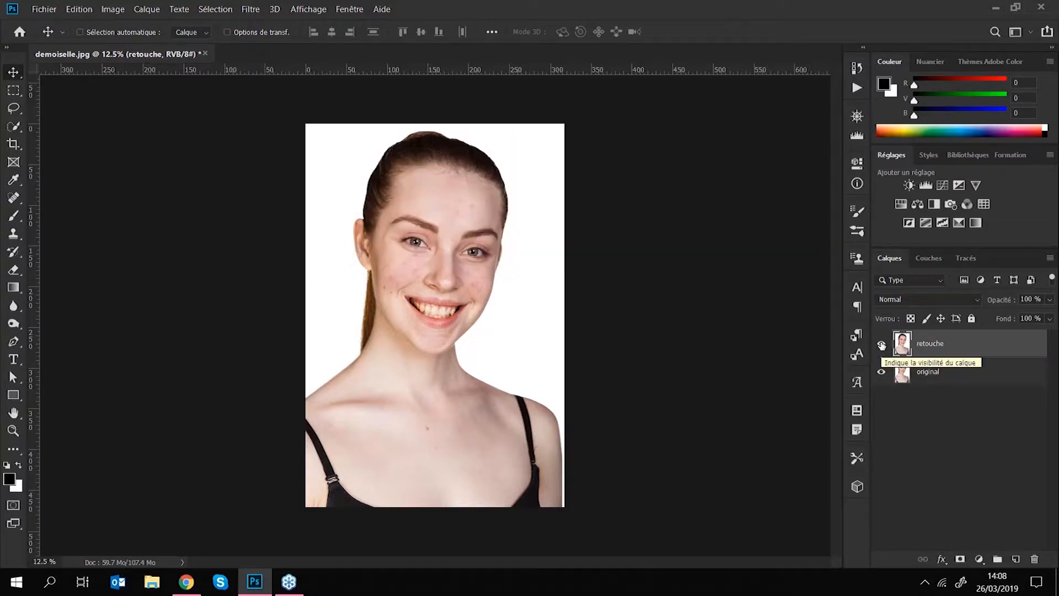
{"action": "left_click", "coordinate": [881, 345]}
{"action": "left_click", "coordinate": [882, 346]}
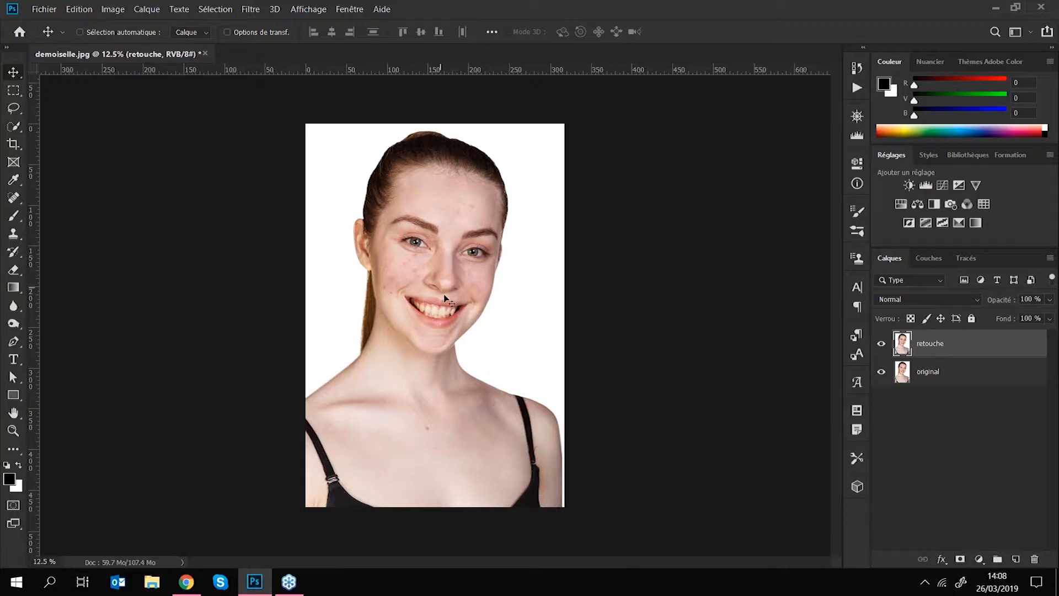
Step: Enlarge the woman's face with the Zoom tool and zoom back out to the whole portrait
{"action": "left_click", "coordinate": [14, 430]}
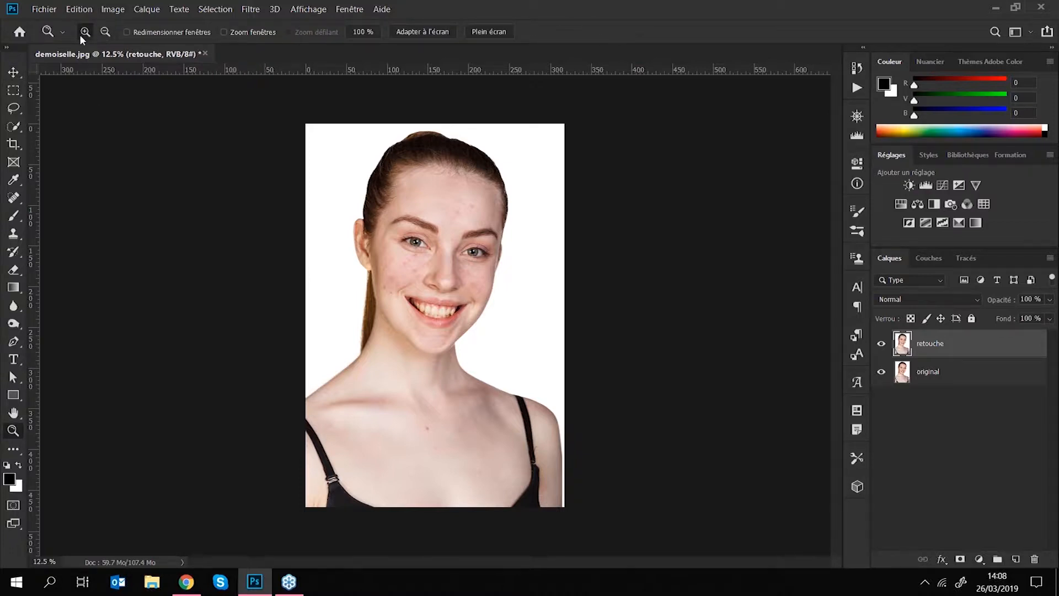
{"action": "left_click", "coordinate": [413, 195]}
{"action": "left_click", "coordinate": [413, 194]}
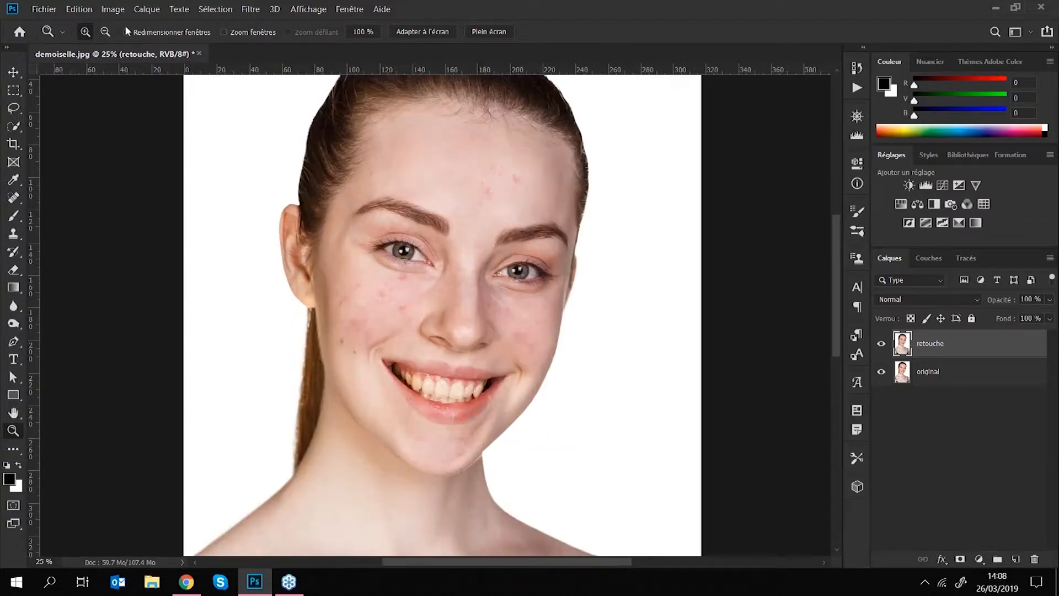
{"action": "left_click", "coordinate": [105, 31]}
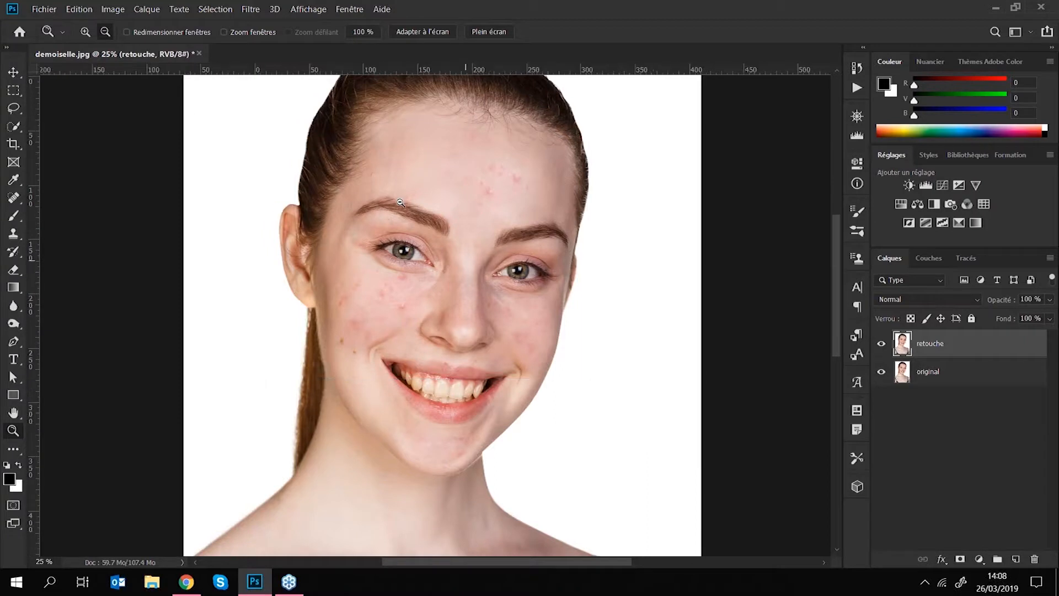
{"action": "left_click", "coordinate": [402, 202]}
{"action": "left_click", "coordinate": [402, 202]}
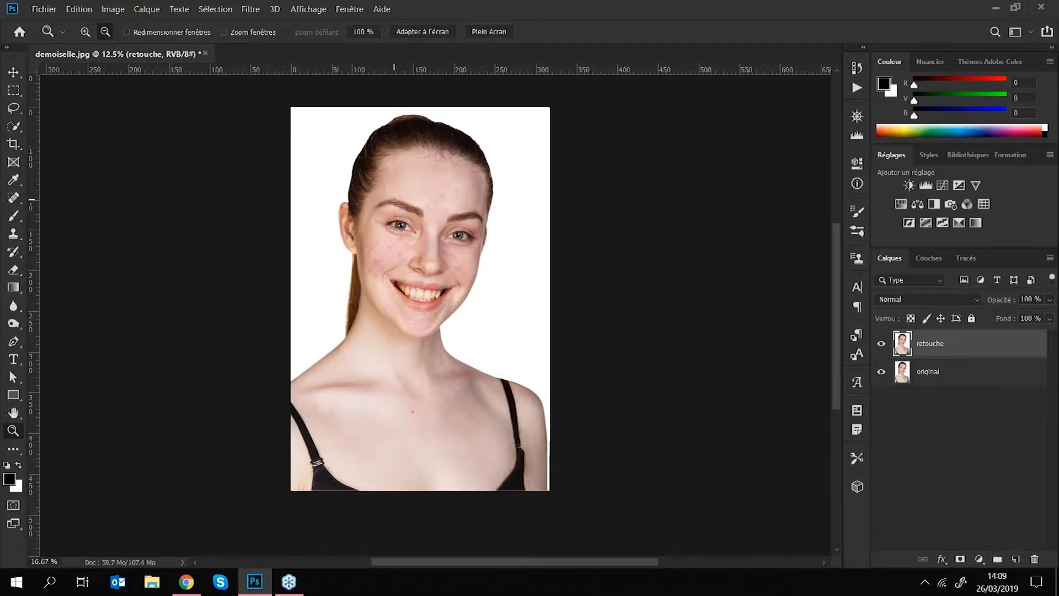
Step: Magnify the portrait to 50 % and bring the forehead and eyes into view to examine the skin
{"action": "key", "text": "ctrl+plus"}
{"action": "key", "text": "ctrl+plus"}
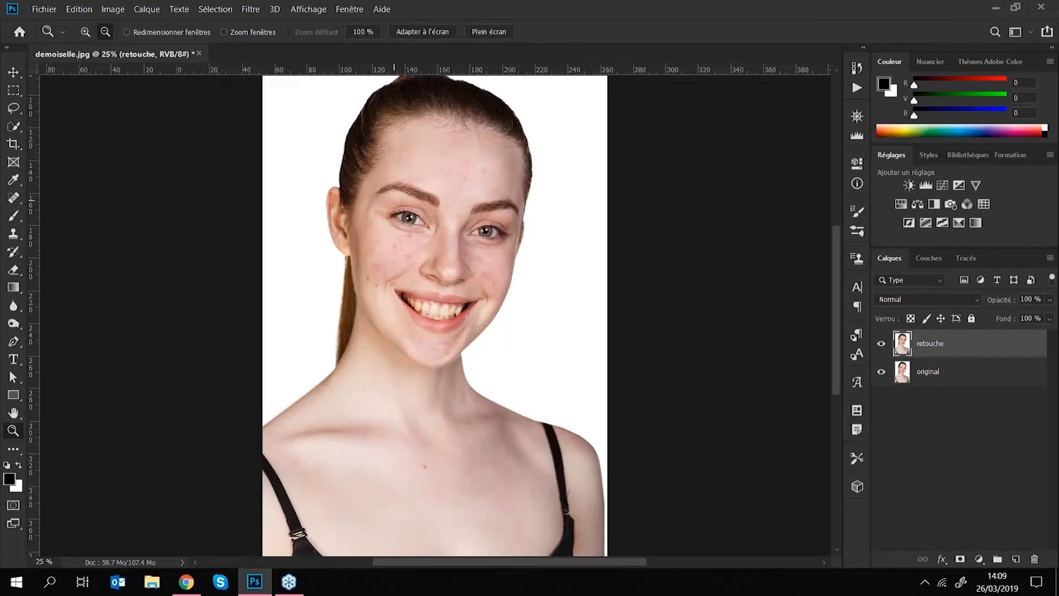
{"action": "key", "text": "ctrl+plus"}
{"action": "key", "text": "ctrl+plus"}
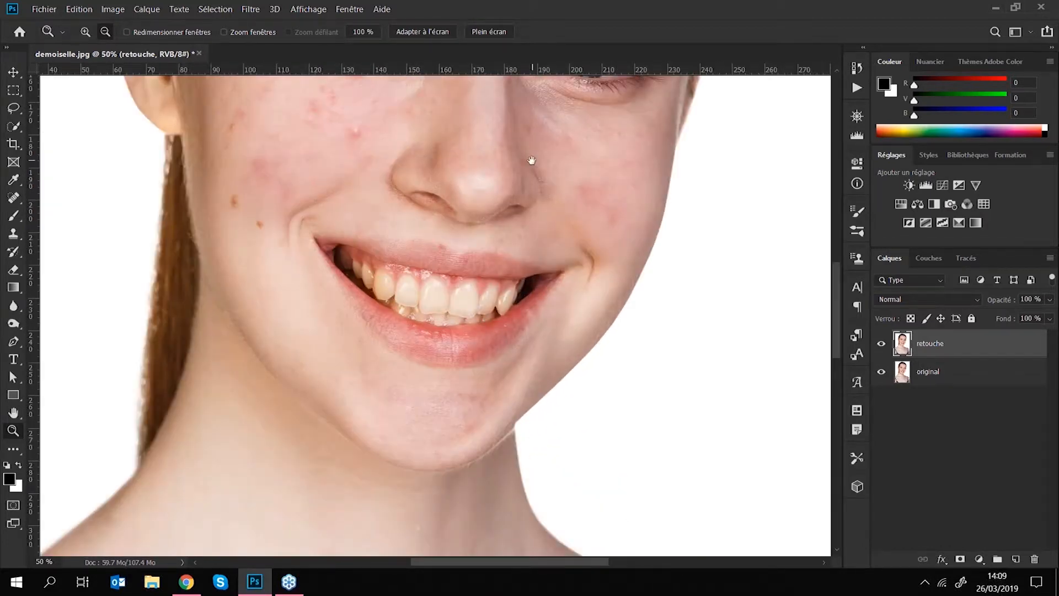
{"action": "left_click_drag", "start_coordinate": [531, 161], "coordinate": [535, 319]}
{"action": "left_click_drag", "start_coordinate": [538, 110], "coordinate": [517, 298]}
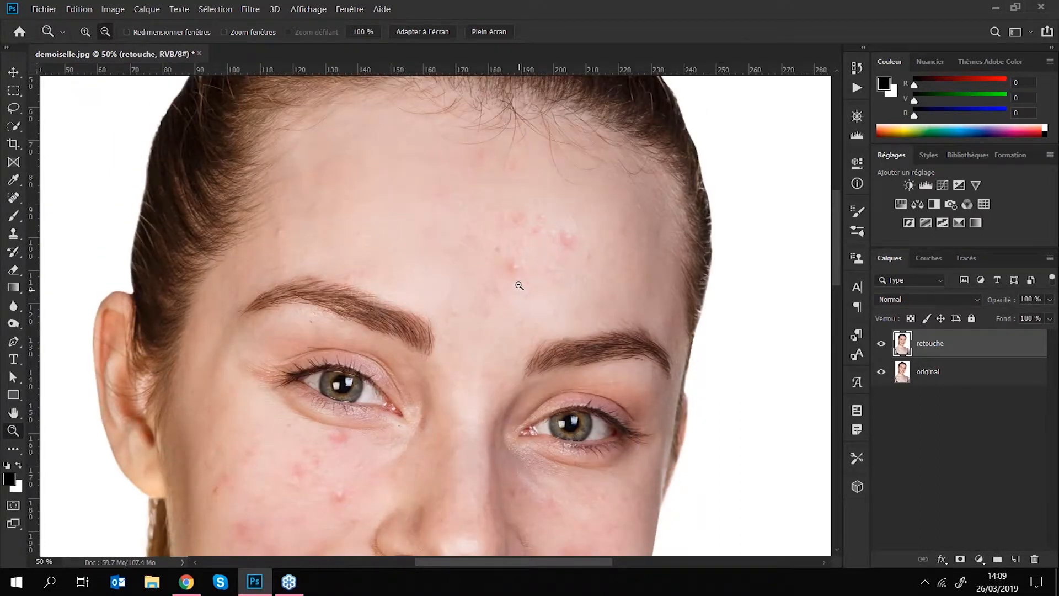
Step: Activate the Spot Healing Brush from the group of healing tools
{"action": "left_click", "coordinate": [16, 197]}
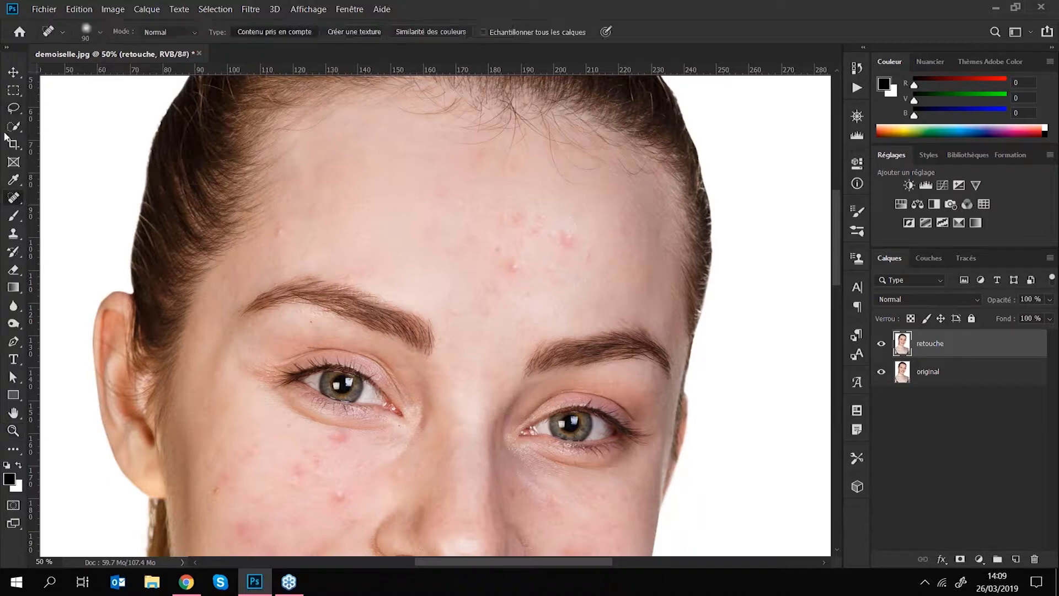
{"action": "right_click", "coordinate": [14, 199]}
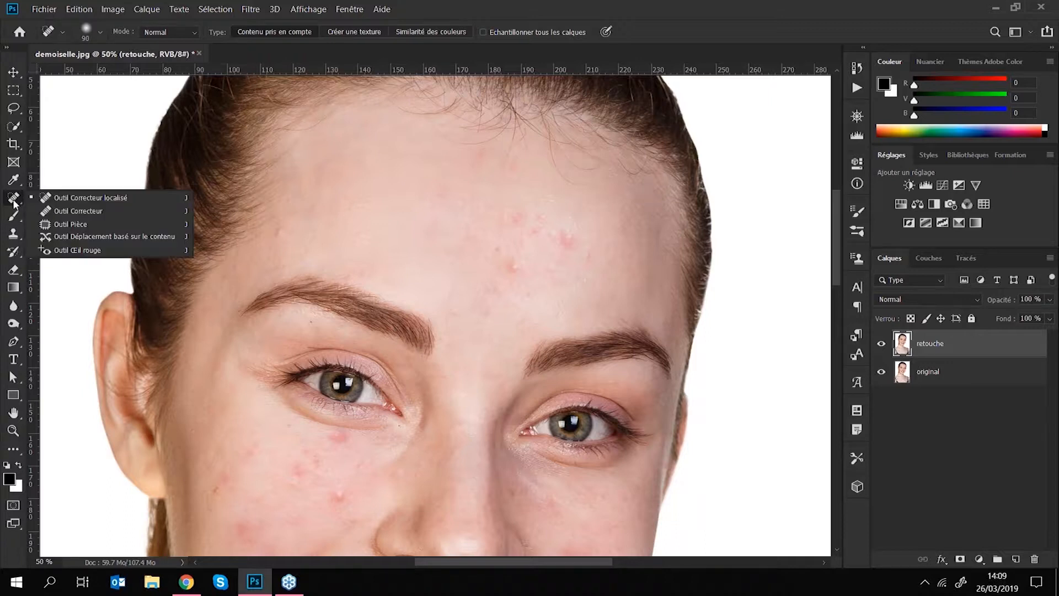
{"action": "left_click", "coordinate": [57, 202]}
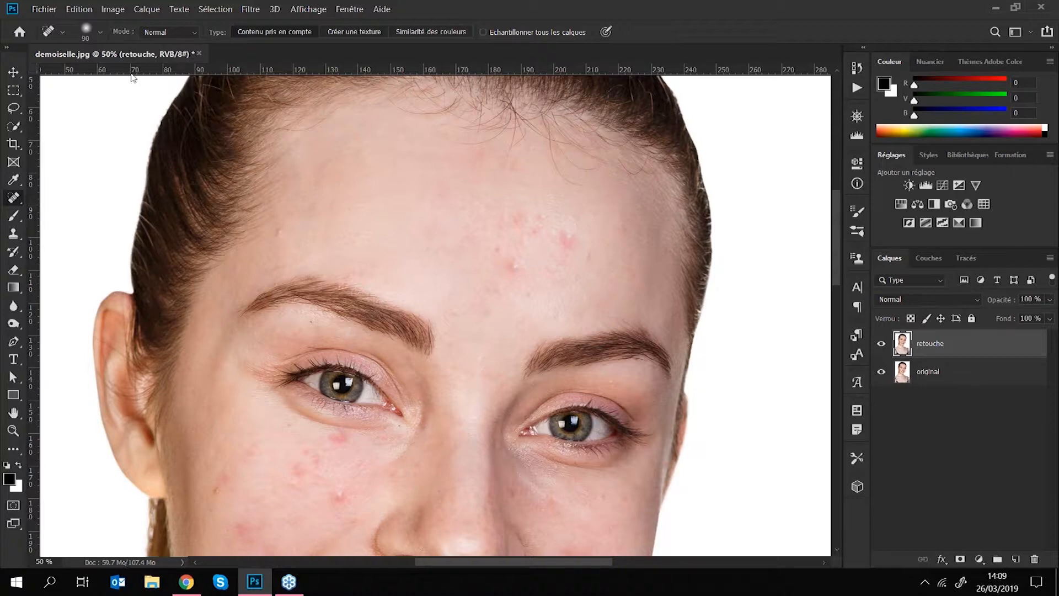
Step: Set the Spot Healing Brush to a size of 506 px and a hardness of 100 %
{"action": "left_click", "coordinate": [99, 32]}
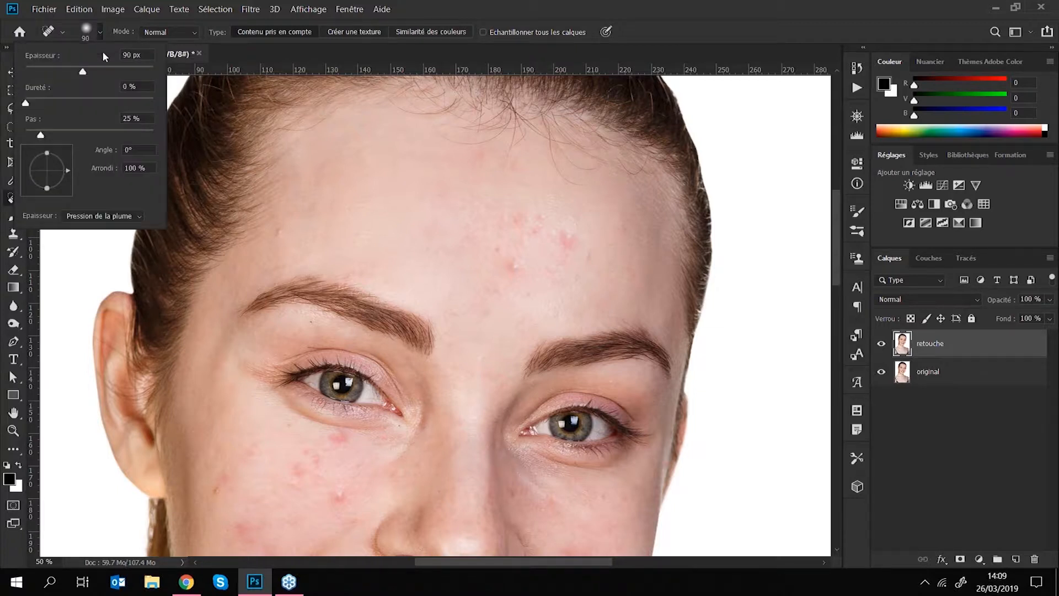
{"action": "left_click_drag", "start_coordinate": [85, 72], "coordinate": [146, 71]}
{"action": "left_click_drag", "start_coordinate": [27, 103], "coordinate": [153, 102]}
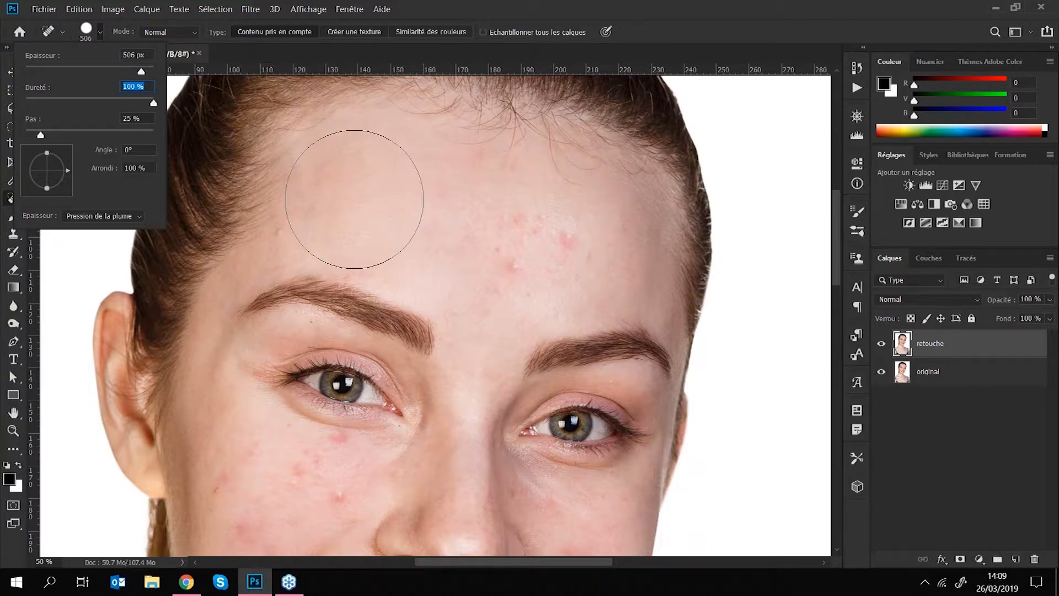
{"action": "key", "text": "Return"}
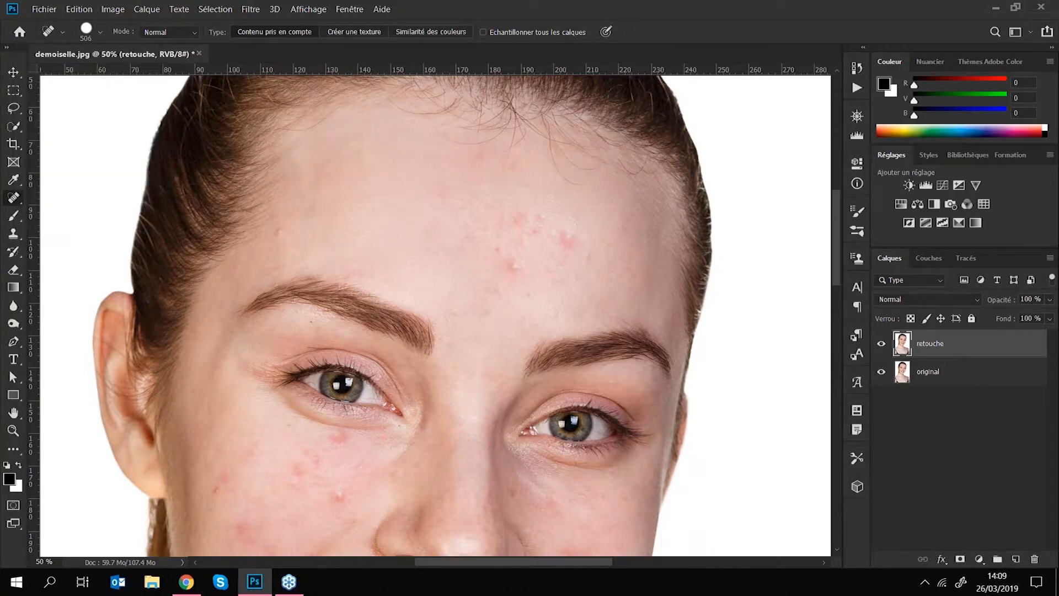
Step: Soften the Spot Healing Brush to 0 % hardness and reduce its size to 80 px
{"action": "left_click", "coordinate": [100, 32]}
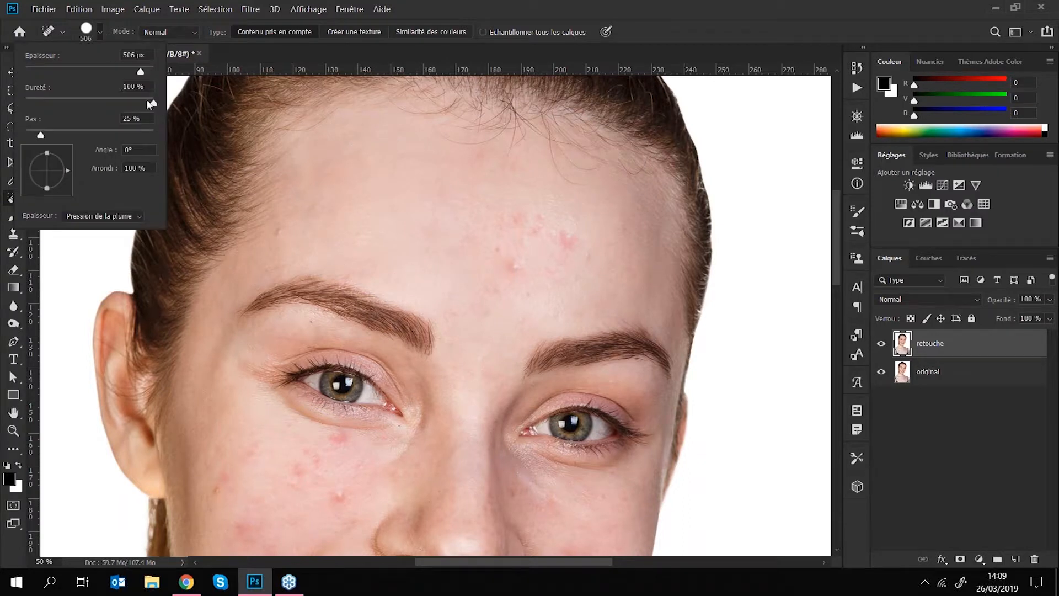
{"action": "left_click_drag", "start_coordinate": [150, 103], "coordinate": [15, 96]}
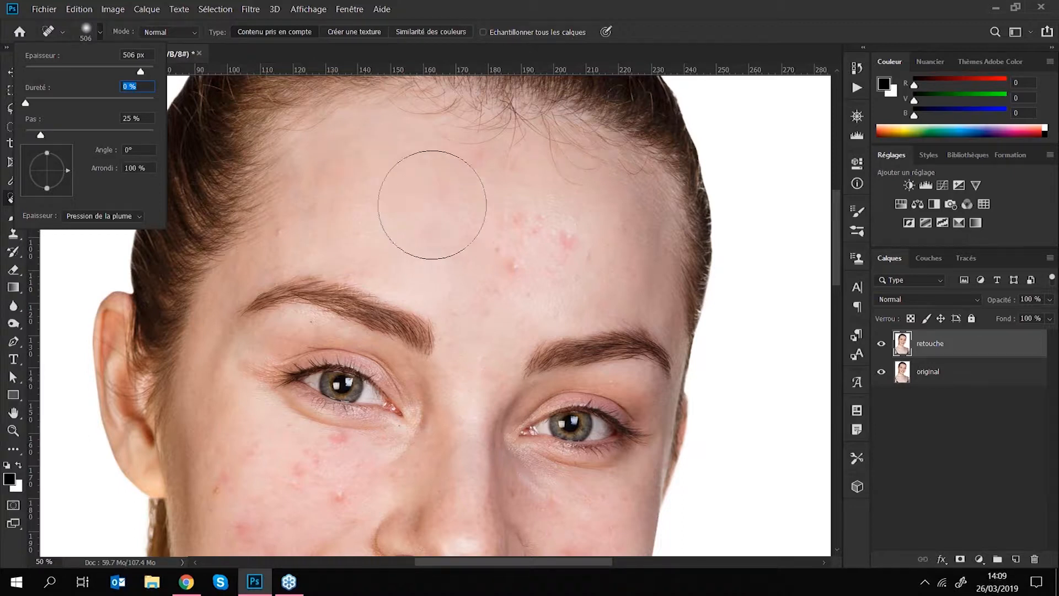
{"action": "left_click_drag", "start_coordinate": [105, 71], "coordinate": [60, 71]}
{"action": "left_click", "coordinate": [100, 34]}
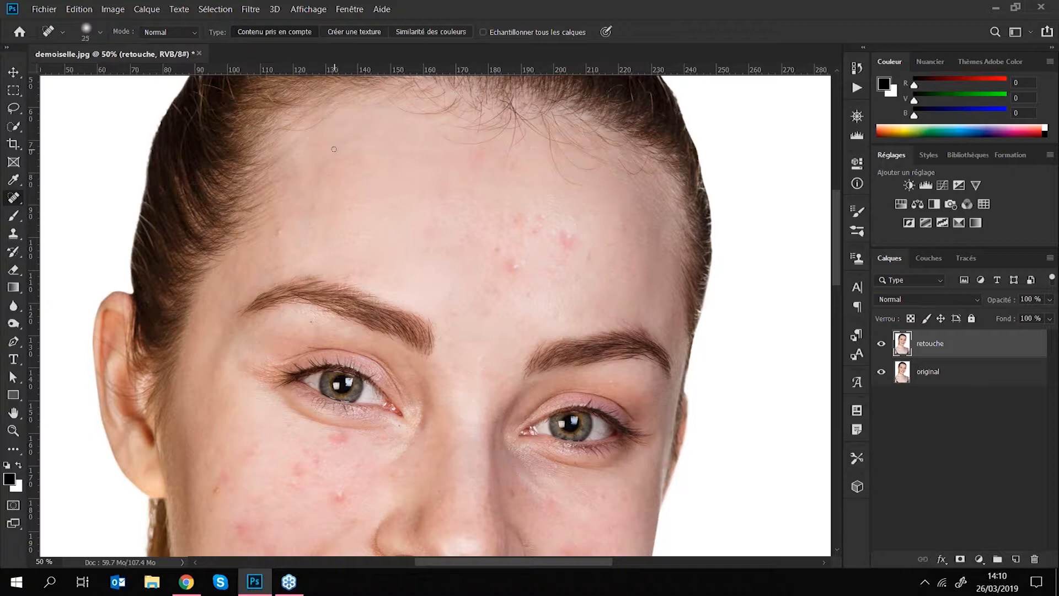
{"action": "key", "text": "bracketright"}
{"action": "key", "text": "bracketleft"}
{"action": "key", "text": "bracketleft"}
{"action": "key", "text": "bracketleft"}
Step: Heal the small blemishes on the forehead above the eyebrows with the Spot Healing Brush at 100 % magnification
{"action": "key", "text": "ctrl+plus"}
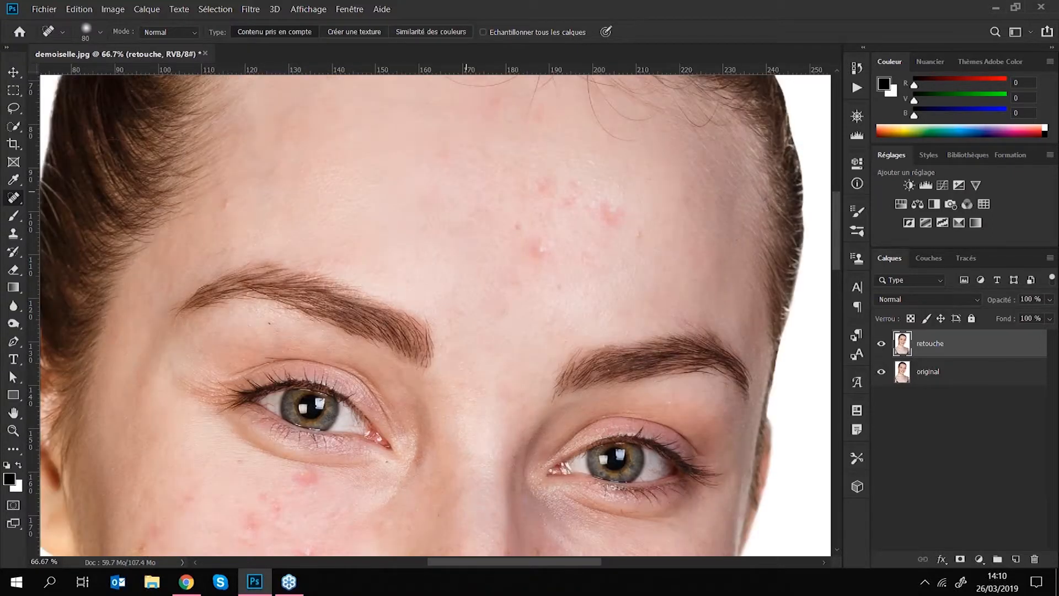
{"action": "key", "text": "ctrl+plus"}
{"action": "key", "text": "space"}
{"action": "left_click_drag", "start_coordinate": [638, 134], "coordinate": [461, 251]}
{"action": "mouse_move", "coordinate": [405, 199]}
{"action": "left_mouse_down"}
{"action": "mouse_move", "coordinate": [426, 242]}
{"action": "mouse_move", "coordinate": [528, 283]}
{"action": "mouse_move", "coordinate": [561, 314]}
{"action": "left_mouse_up"}
{"action": "left_click_drag", "start_coordinate": [404, 331], "coordinate": [429, 340]}
{"action": "left_click", "coordinate": [386, 304]}
{"action": "mouse_move", "coordinate": [371, 369]}
{"action": "left_mouse_down"}
{"action": "mouse_move", "coordinate": [393, 386]}
{"action": "mouse_move", "coordinate": [453, 367]}
{"action": "left_mouse_up"}
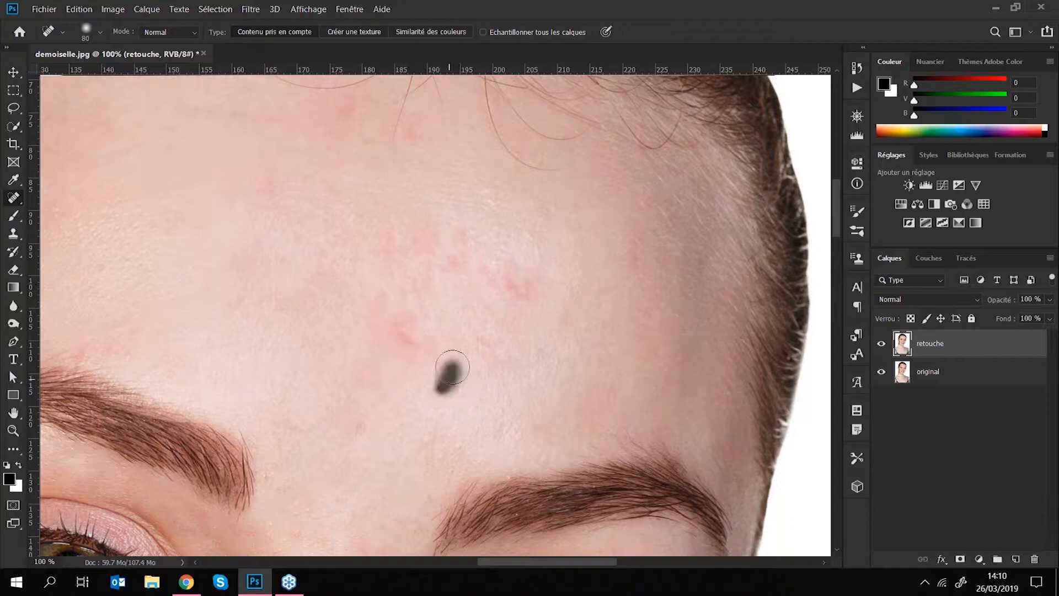
{"action": "left_click", "coordinate": [442, 428]}
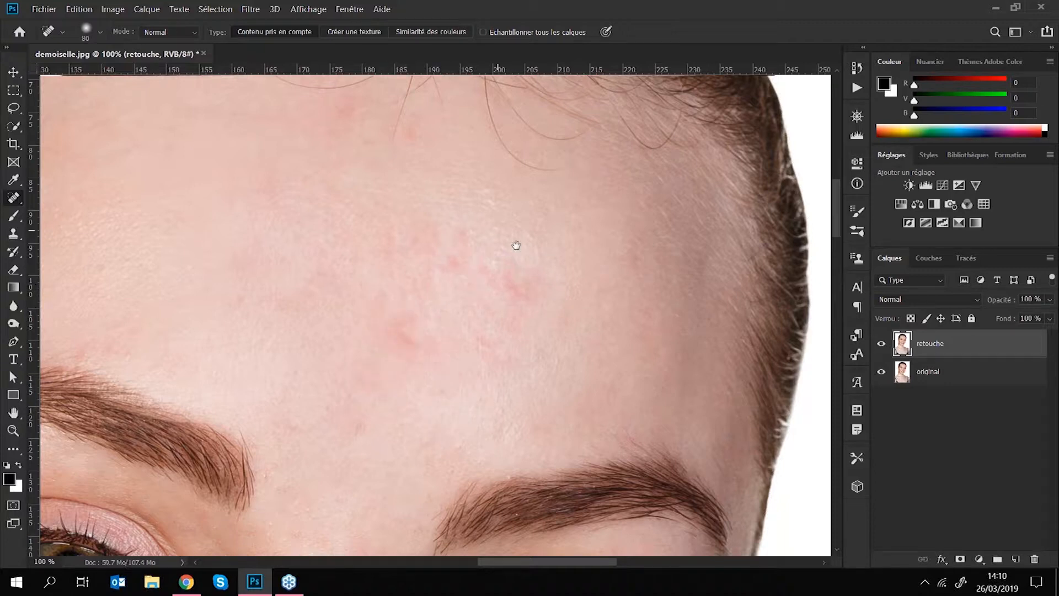
Step: Reduce the healing brush to 35 px and heal the small spots on the upper forehead below the hairline
{"action": "left_click_drag", "start_coordinate": [516, 245], "coordinate": [579, 286]}
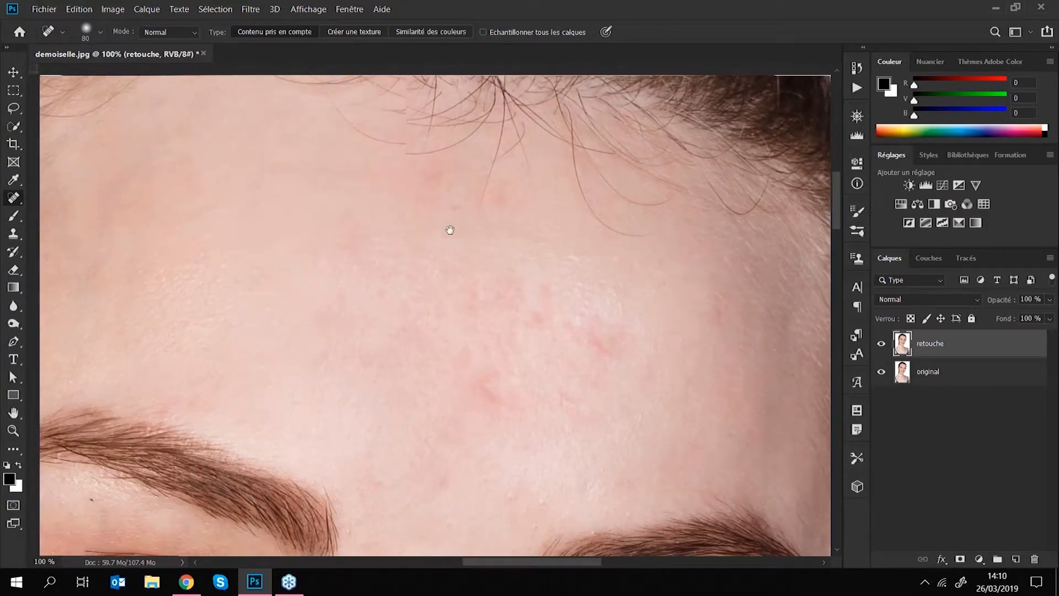
{"action": "left_click_drag", "start_coordinate": [450, 229], "coordinate": [477, 279]}
{"action": "left_click", "coordinate": [459, 223]}
{"action": "key", "text": "bracketleft"}
{"action": "key", "text": "bracketleft"}
{"action": "key", "text": "bracketleft"}
{"action": "key", "text": "bracketleft"}
{"action": "key", "text": "bracketleft"}
{"action": "left_click_drag", "start_coordinate": [533, 223], "coordinate": [522, 251]}
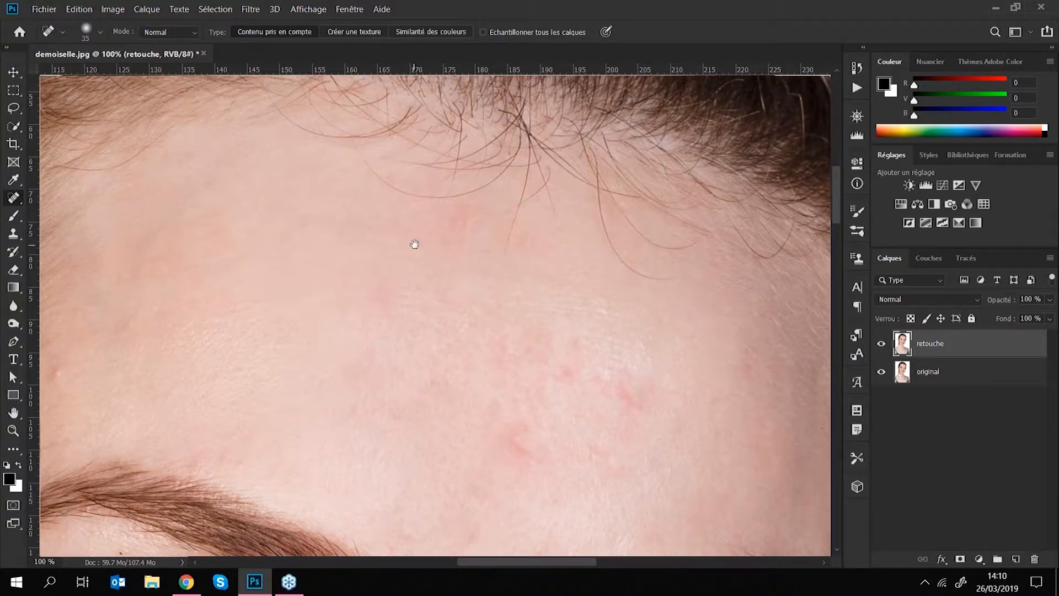
{"action": "left_click_drag", "start_coordinate": [497, 231], "coordinate": [542, 179]}
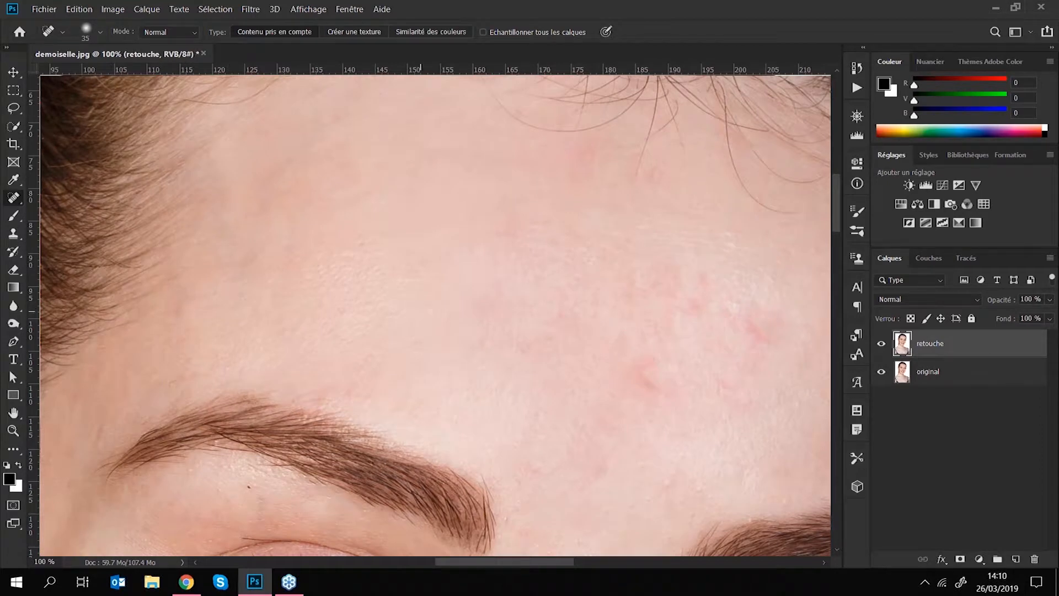
Step: Enlarge the healing brush to 175 px and paint over the larger red patches in the middle of the forehead
{"action": "left_click_drag", "start_coordinate": [536, 328], "coordinate": [407, 245]}
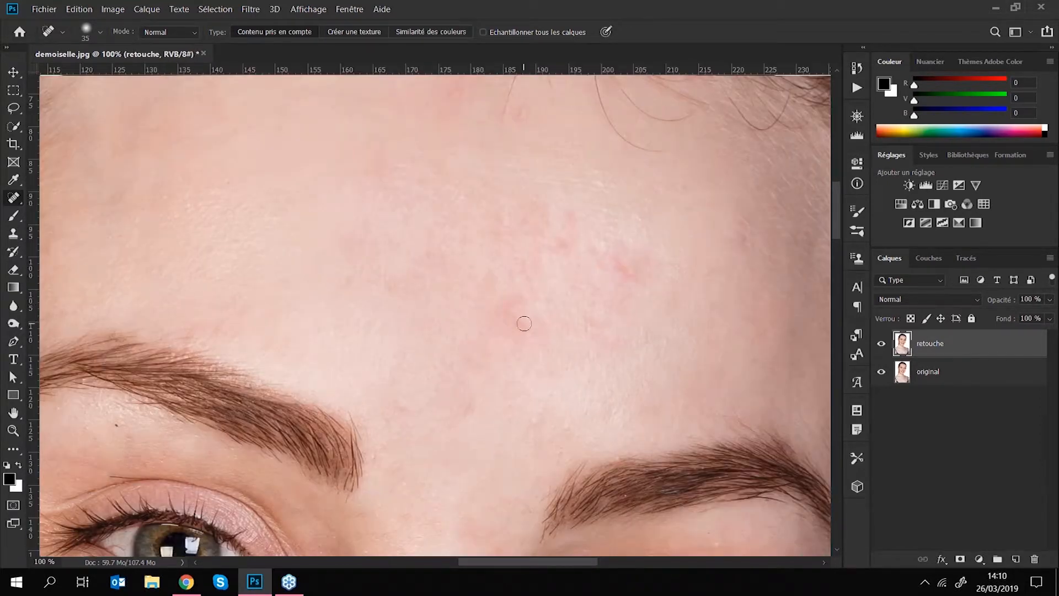
{"action": "key", "text": "bracketright"}
{"action": "key", "text": "bracketright"}
{"action": "key", "text": "bracketright"}
{"action": "key", "text": "bracketright"}
{"action": "key", "text": "bracketright"}
{"action": "key", "text": "bracketright"}
{"action": "key", "text": "bracketright"}
{"action": "key", "text": "bracketright"}
{"action": "key", "text": "bracketright"}
{"action": "left_click_drag", "start_coordinate": [497, 290], "coordinate": [545, 307]}
{"action": "left_click_drag", "start_coordinate": [516, 225], "coordinate": [637, 281]}
{"action": "left_click", "coordinate": [619, 280]}
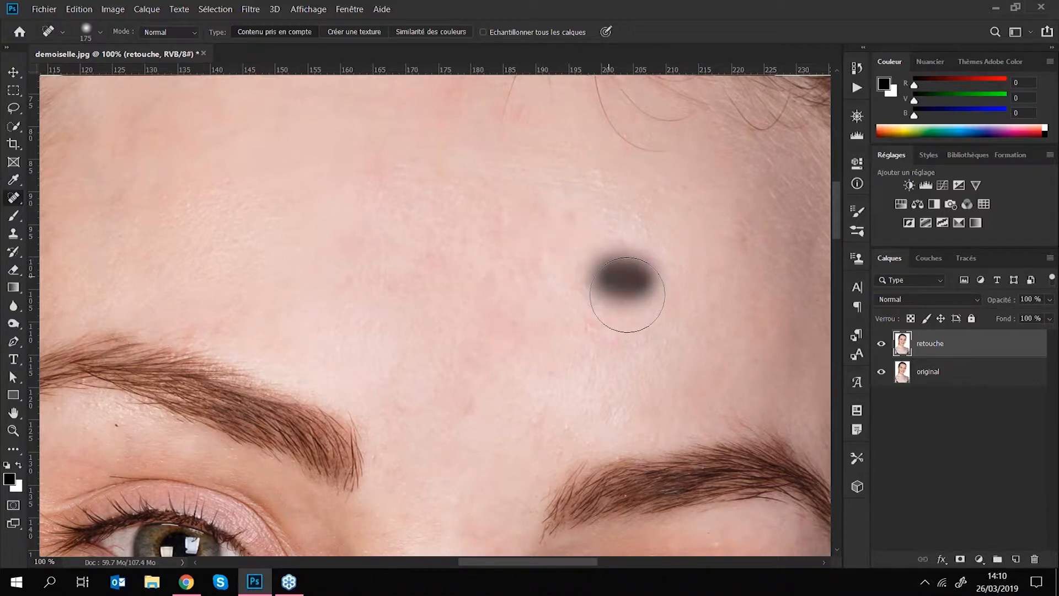
Step: Inspect the retouched forehead at 33.3 % and move across the portrait to examine the cheeks, mouth and neck
{"action": "key", "text": "ctrl+minus"}
{"action": "key", "text": "ctrl+minus"}
{"action": "key", "text": "ctrl+minus"}
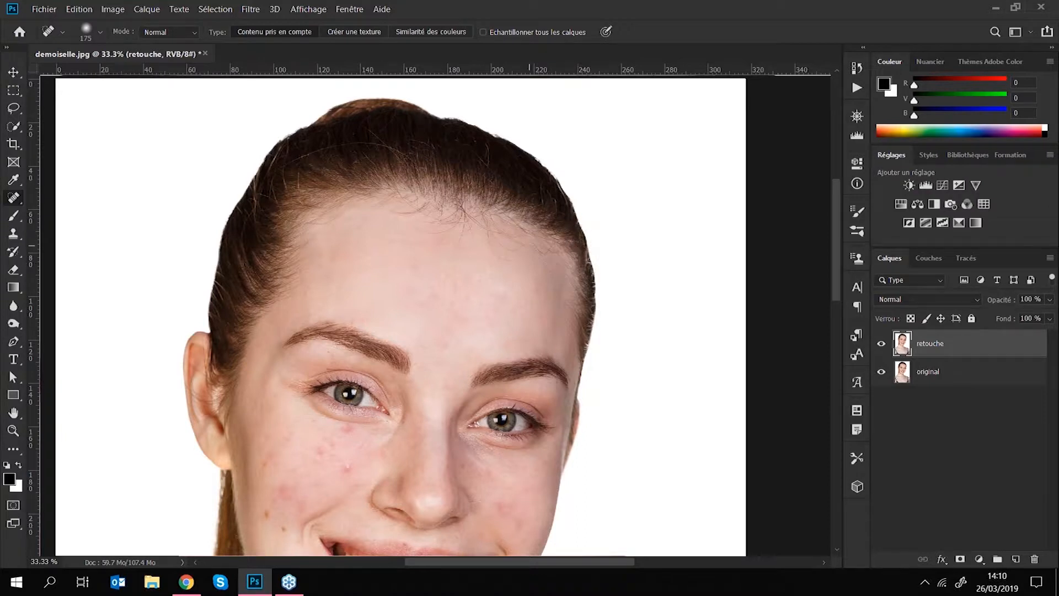
{"action": "left_click", "coordinate": [13, 415]}
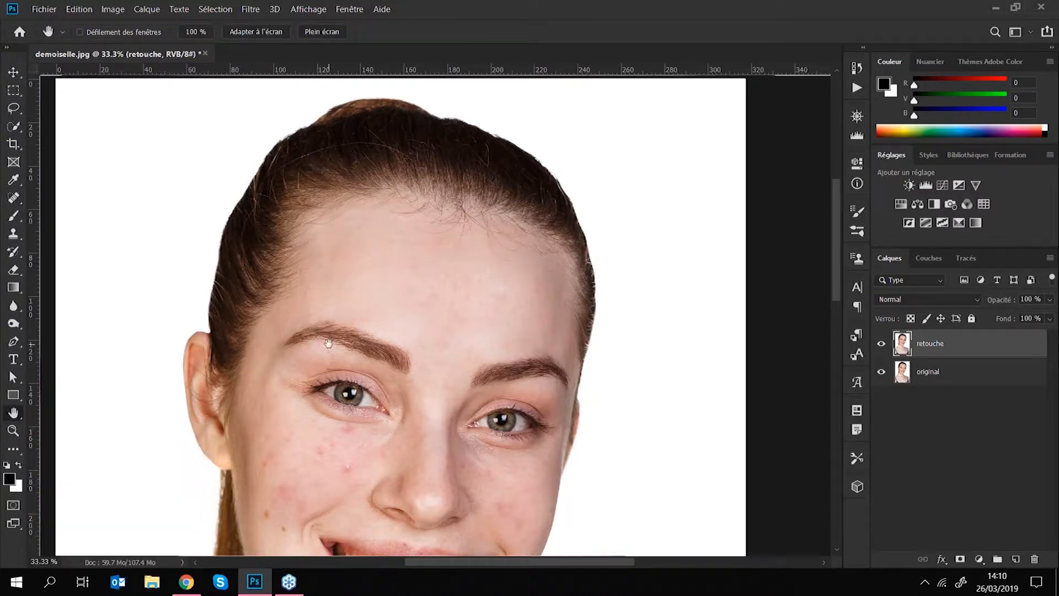
{"action": "right_click", "coordinate": [346, 335]}
{"action": "left_click_drag", "start_coordinate": [329, 412], "coordinate": [363, 279]}
{"action": "left_click_drag", "start_coordinate": [338, 392], "coordinate": [381, 307]}
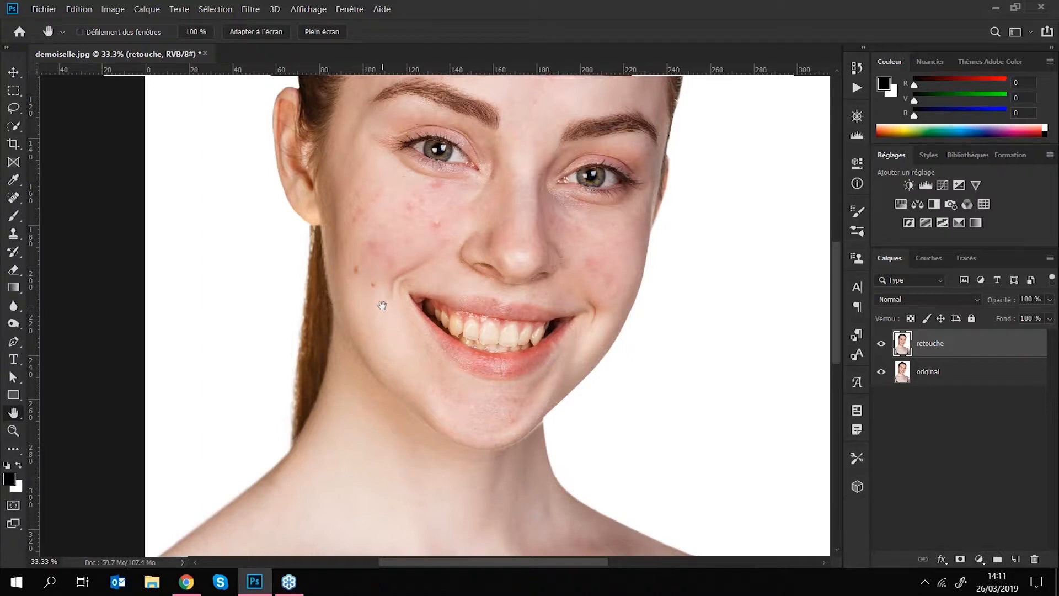
{"action": "left_click", "coordinate": [13, 70]}
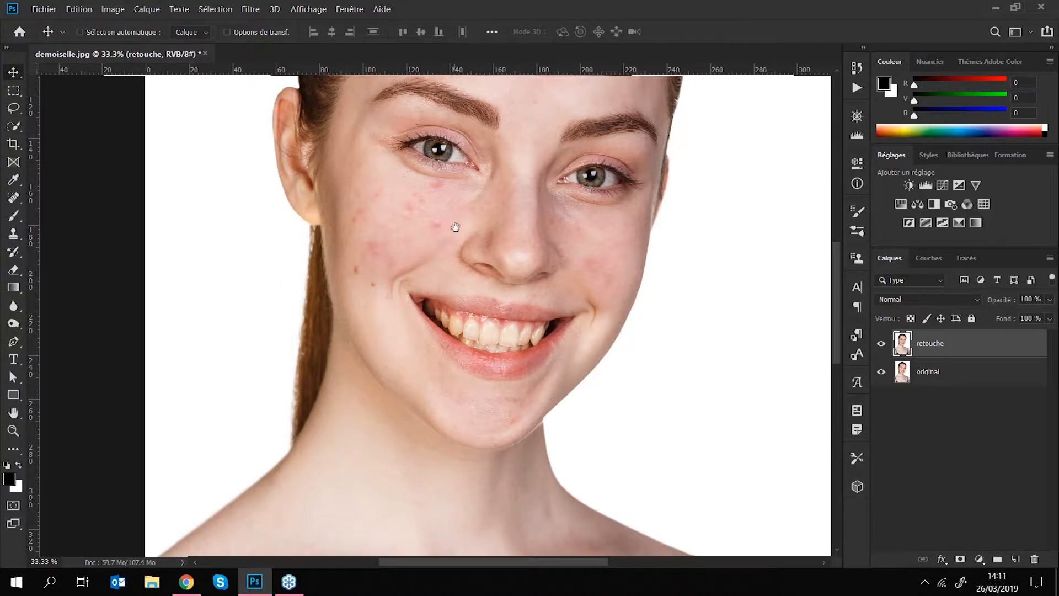
{"action": "left_click_drag", "start_coordinate": [515, 161], "coordinate": [490, 244]}
{"action": "left_click_drag", "start_coordinate": [469, 361], "coordinate": [373, 253]}
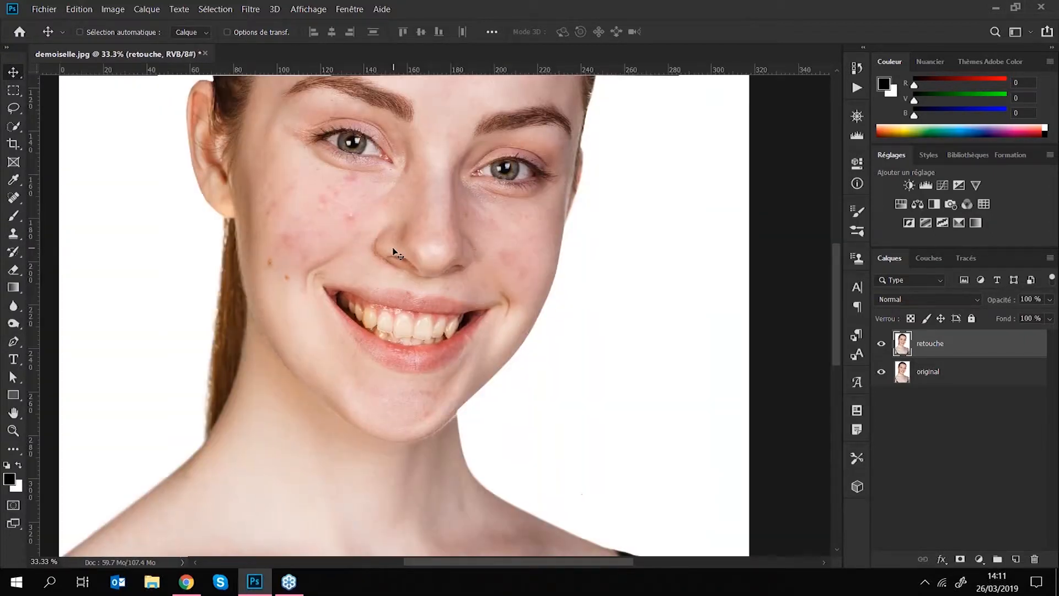
Step: Heal the pimples on the cheek on the ponytail side with the 175 px Spot Healing Brush at 66.7 % magnification
{"action": "key", "text": "ctrl+plus"}
{"action": "key", "text": "ctrl+plus"}
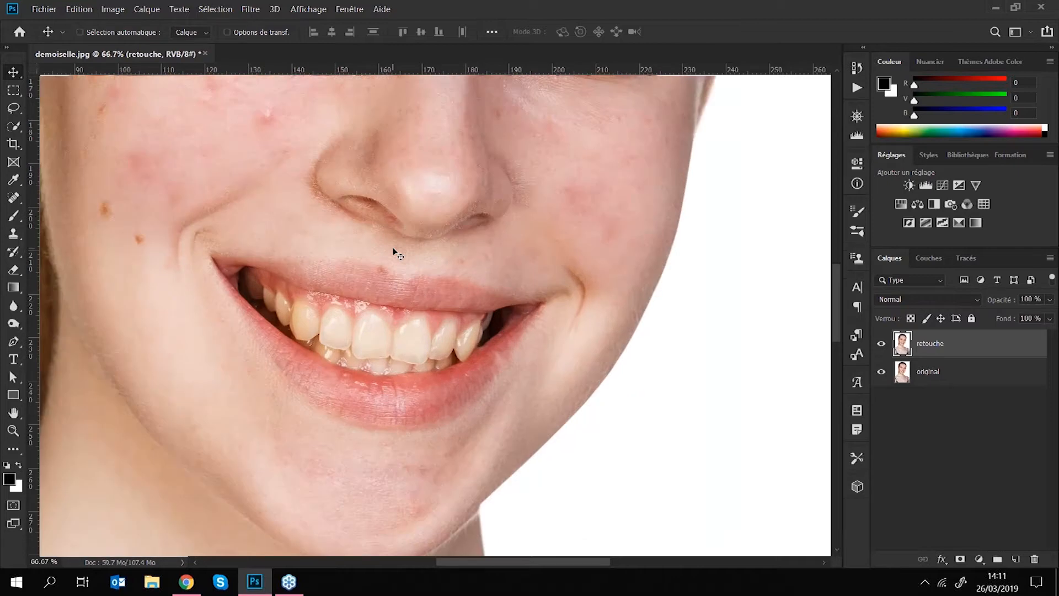
{"action": "left_click_drag", "start_coordinate": [409, 259], "coordinate": [525, 416]}
{"action": "left_click", "coordinate": [14, 198]}
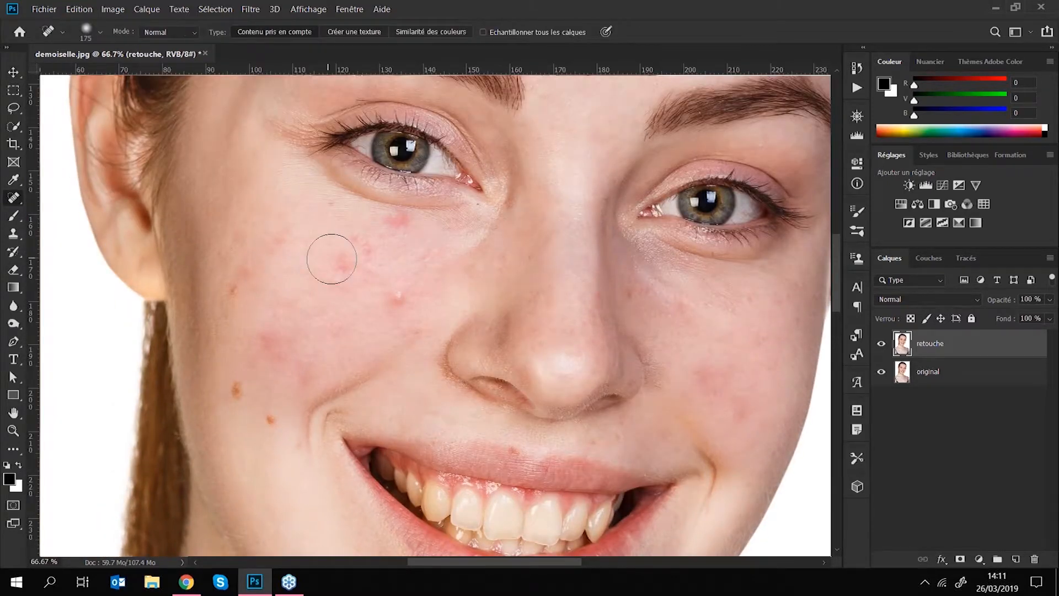
{"action": "left_click_drag", "start_coordinate": [342, 255], "coordinate": [377, 271]}
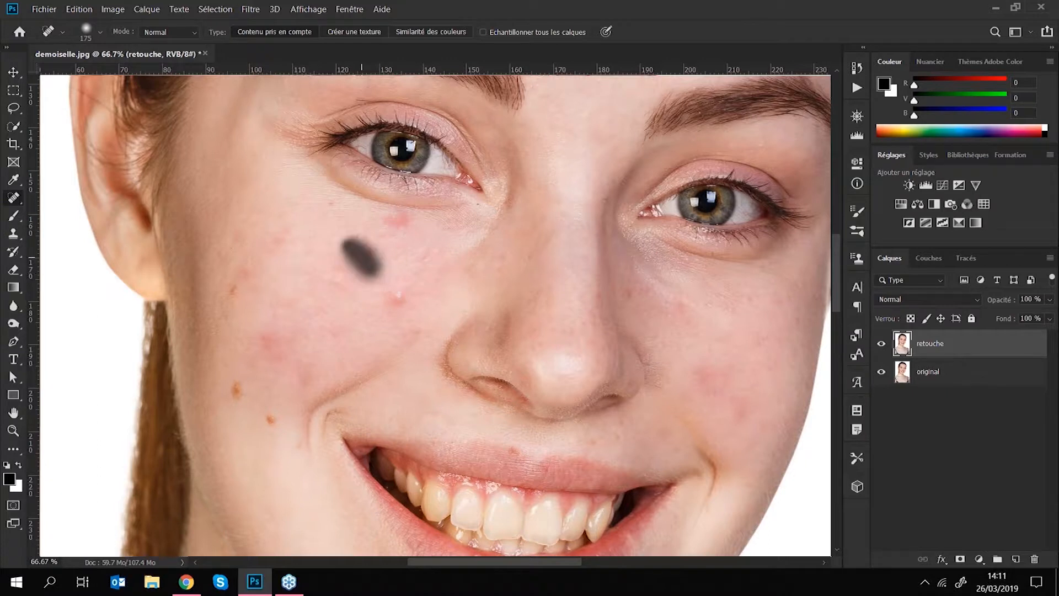
{"action": "left_click", "coordinate": [397, 297]}
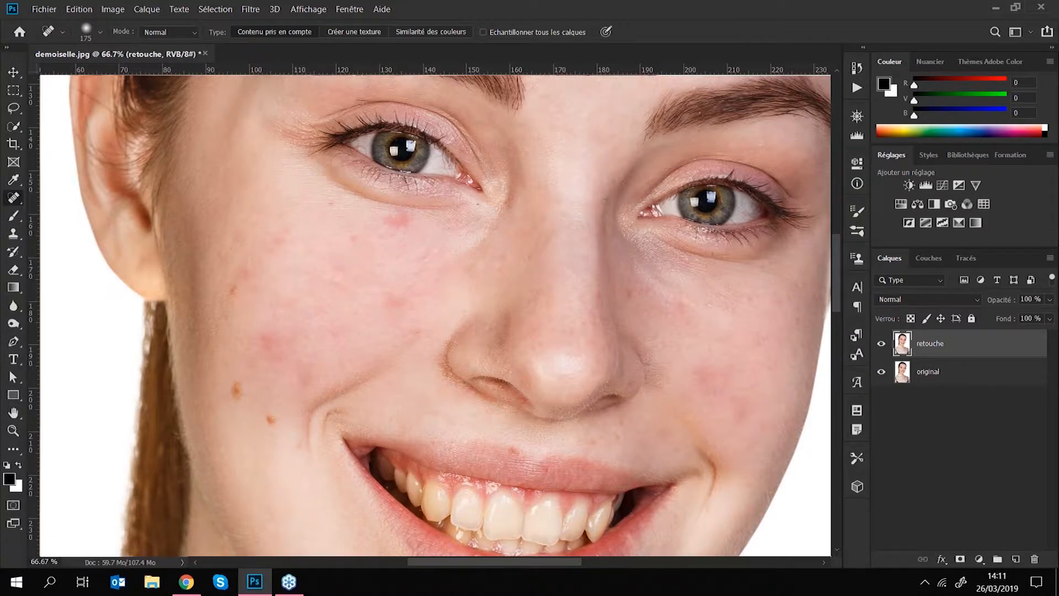
Step: Outline the reddish area on the outer cheek with the Patch tool and replace it with cleaner nearby skin
{"action": "right_click", "coordinate": [15, 200]}
{"action": "left_click", "coordinate": [73, 225]}
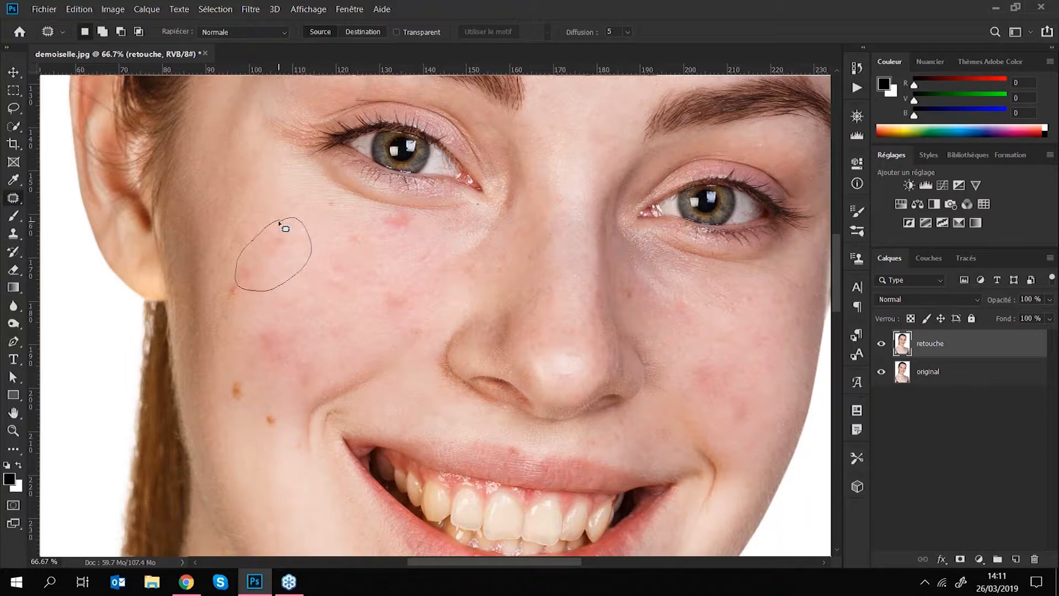
{"action": "left_click_drag", "start_coordinate": [279, 224], "coordinate": [280, 224]}
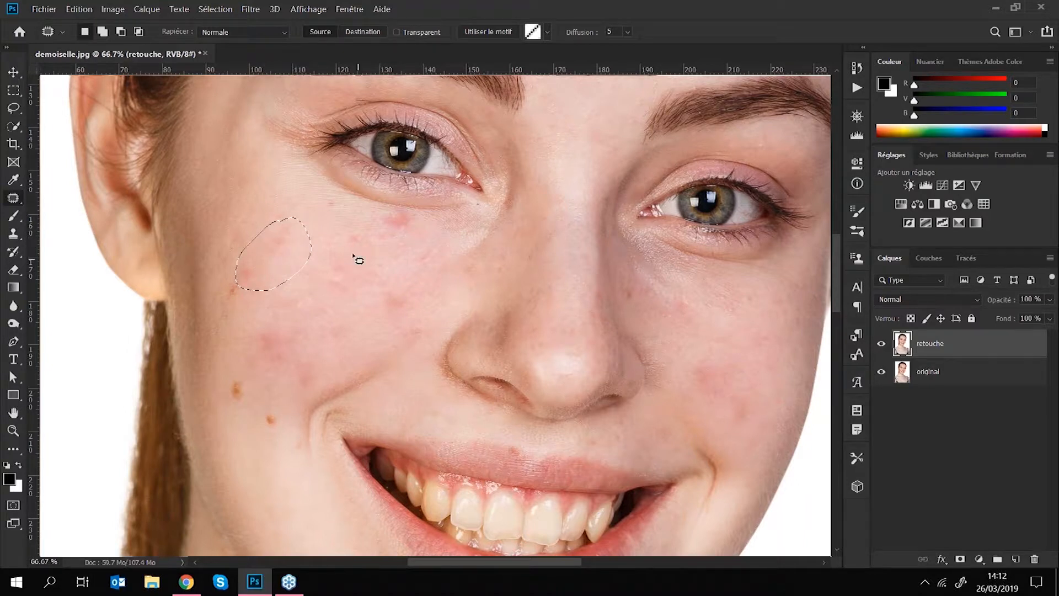
{"action": "right_click", "coordinate": [281, 253]}
{"action": "left_click", "coordinate": [276, 253]}
{"action": "left_click_drag", "start_coordinate": [305, 290], "coordinate": [322, 288]}
Step: Deselect the patched cheek area, undo the deselection, and deselect it again
{"action": "left_click", "coordinate": [208, 10]}
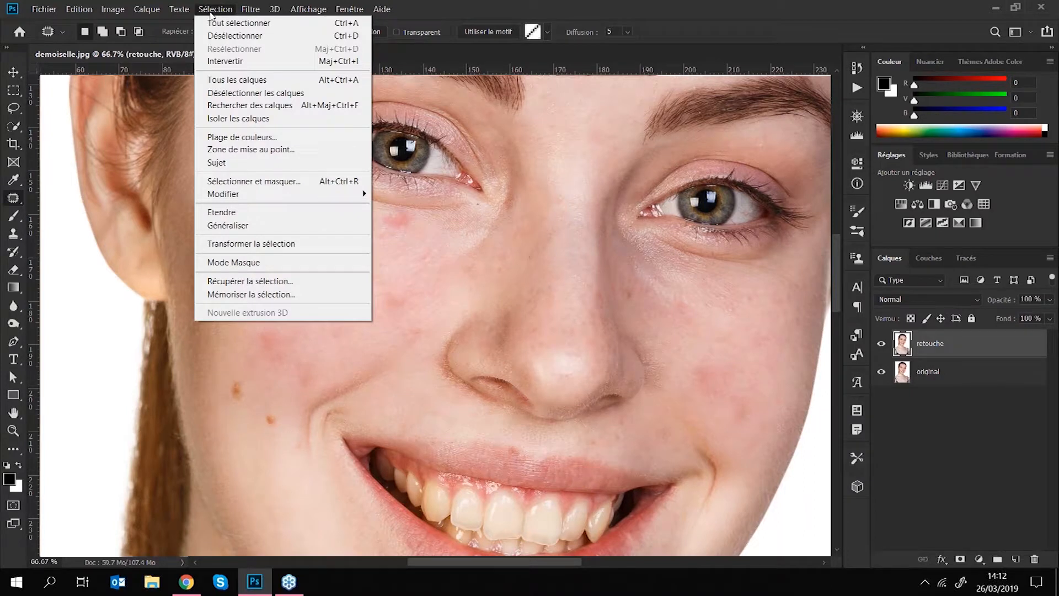
{"action": "left_click", "coordinate": [221, 39]}
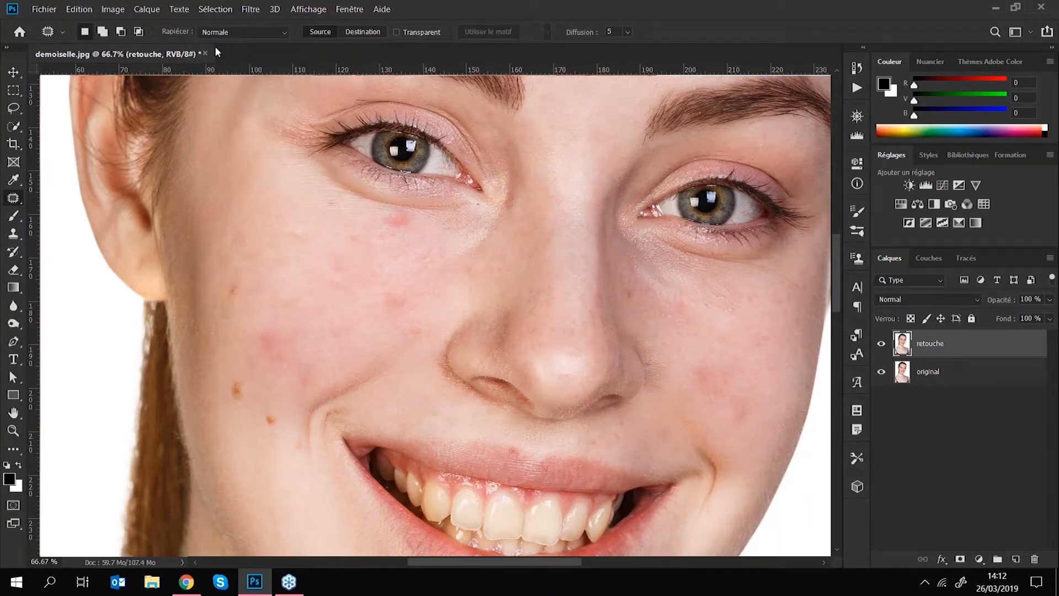
{"action": "key", "text": "ctrl+z"}
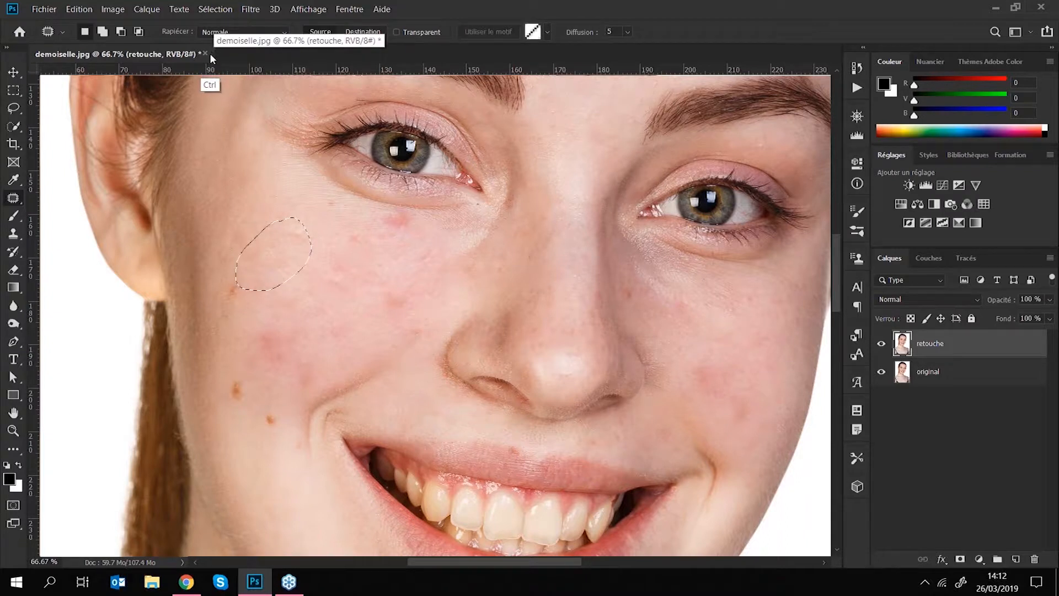
{"action": "key", "text": "ctrl+d"}
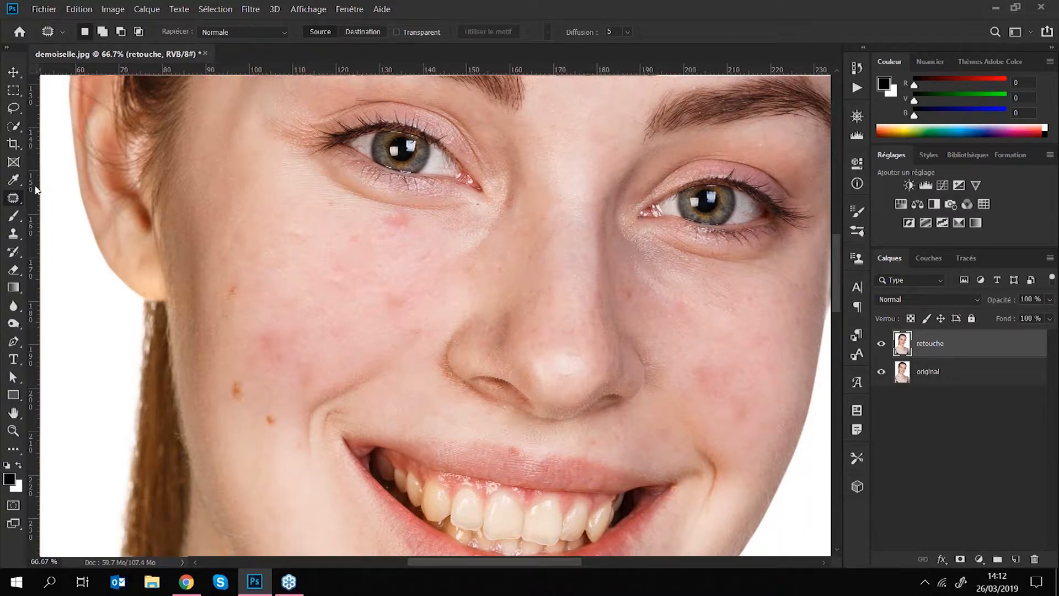
Step: Patch the red spots beneath the eye and on the outer cheek with clean skin from nearby
{"action": "mouse_move", "coordinate": [407, 292]}
{"action": "left_mouse_down"}
{"action": "mouse_move", "coordinate": [370, 311]}
{"action": "mouse_move", "coordinate": [412, 320]}
{"action": "mouse_move", "coordinate": [314, 276]}
{"action": "left_mouse_up"}
{"action": "mouse_move", "coordinate": [407, 212]}
{"action": "left_mouse_down"}
{"action": "mouse_move", "coordinate": [381, 279]}
{"action": "mouse_move", "coordinate": [354, 239]}
{"action": "left_mouse_up"}
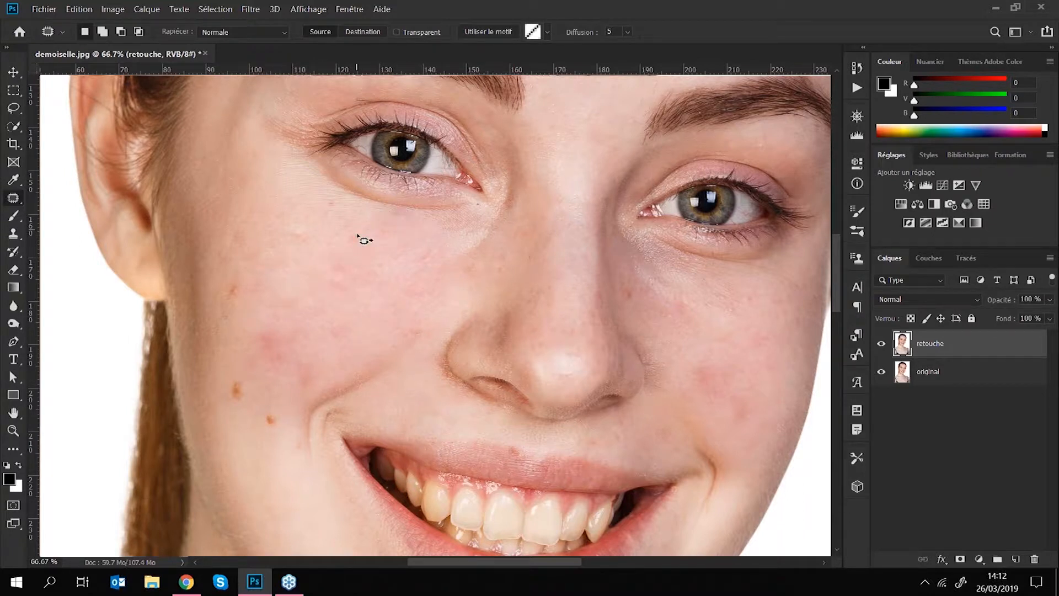
{"action": "mouse_move", "coordinate": [329, 196]}
{"action": "left_mouse_down"}
{"action": "mouse_move", "coordinate": [341, 205]}
{"action": "mouse_move", "coordinate": [328, 197]}
{"action": "mouse_move", "coordinate": [319, 243]}
{"action": "left_mouse_up"}
{"action": "left_click_drag", "start_coordinate": [265, 285], "coordinate": [247, 292]}
Step: Patch the brown moles and red patch on the lower outer cheek with clean skin and deselect the area
{"action": "mouse_move", "coordinate": [251, 365]}
{"action": "left_mouse_down"}
{"action": "mouse_move", "coordinate": [242, 370]}
{"action": "mouse_move", "coordinate": [267, 421]}
{"action": "mouse_move", "coordinate": [277, 411]}
{"action": "mouse_move", "coordinate": [276, 467]}
{"action": "left_mouse_up"}
{"action": "mouse_move", "coordinate": [242, 354]}
{"action": "left_mouse_down"}
{"action": "mouse_move", "coordinate": [257, 327]}
{"action": "mouse_move", "coordinate": [282, 461]}
{"action": "mouse_move", "coordinate": [270, 463]}
{"action": "left_mouse_up"}
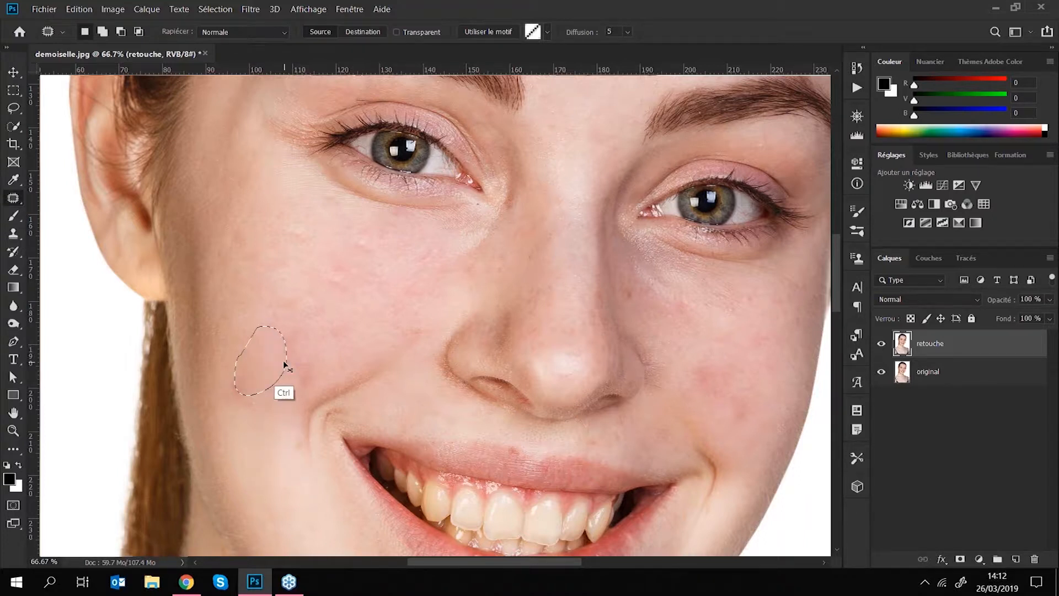
{"action": "key", "text": "ctrl+s"}
{"action": "left_click", "coordinate": [753, 536]}
{"action": "key", "text": "ctrl+d"}
Step: Patch the two reddish areas on the lower cheek beside the smile line with clean nearby skin and deselect
{"action": "left_click_drag", "start_coordinate": [249, 357], "coordinate": [251, 353]}
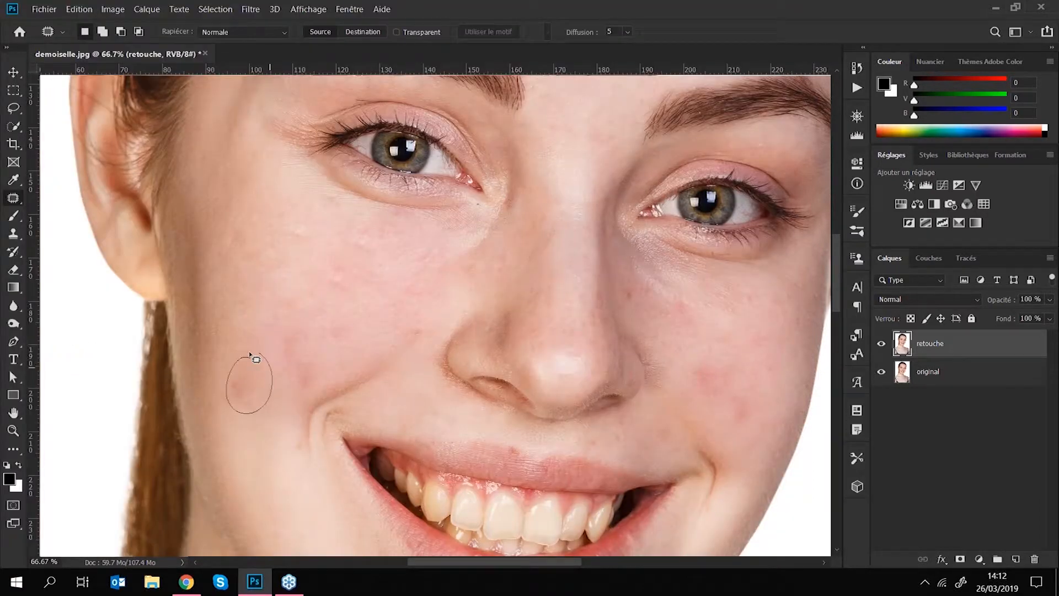
{"action": "left_click_drag", "start_coordinate": [247, 389], "coordinate": [271, 462]}
{"action": "left_click_drag", "start_coordinate": [298, 315], "coordinate": [299, 320]}
{"action": "mouse_move", "coordinate": [303, 365]}
{"action": "left_mouse_down"}
{"action": "mouse_move", "coordinate": [283, 286]}
{"action": "mouse_move", "coordinate": [290, 295]}
{"action": "left_mouse_up"}
{"action": "key", "text": "ctrl+d"}
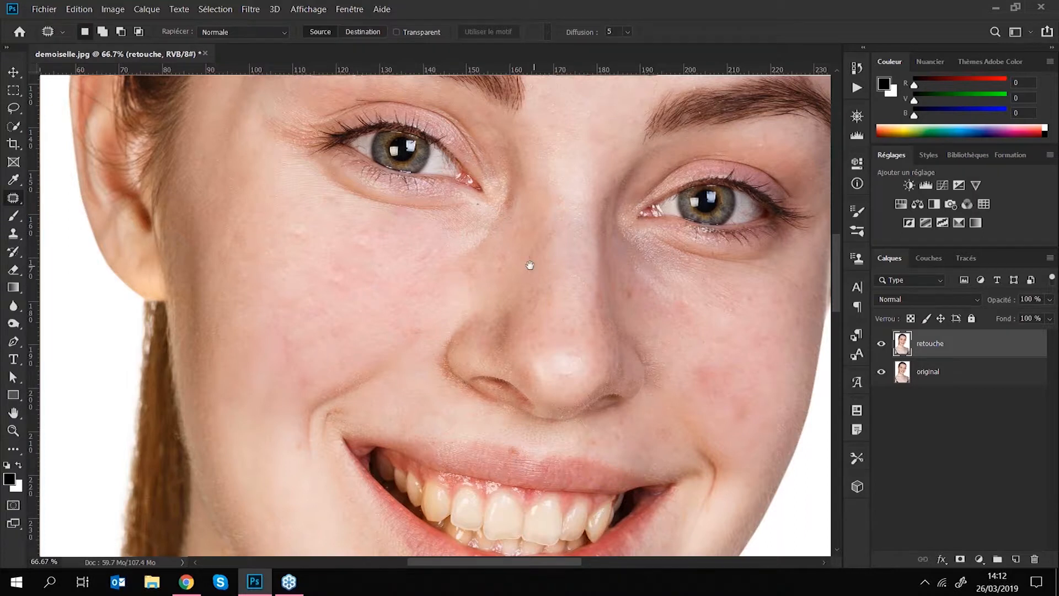
Step: Switch to the Healing Brush and sample clean skin on the cheek beneath the eye as its source
{"action": "left_click_drag", "start_coordinate": [530, 265], "coordinate": [407, 288]}
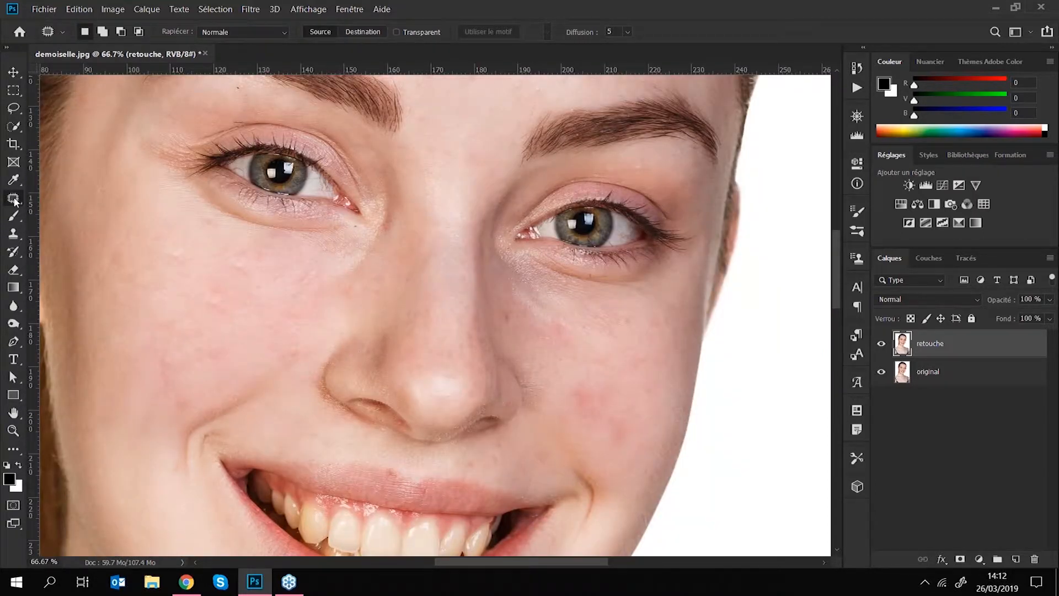
{"action": "right_click", "coordinate": [15, 200]}
{"action": "left_click", "coordinate": [67, 210]}
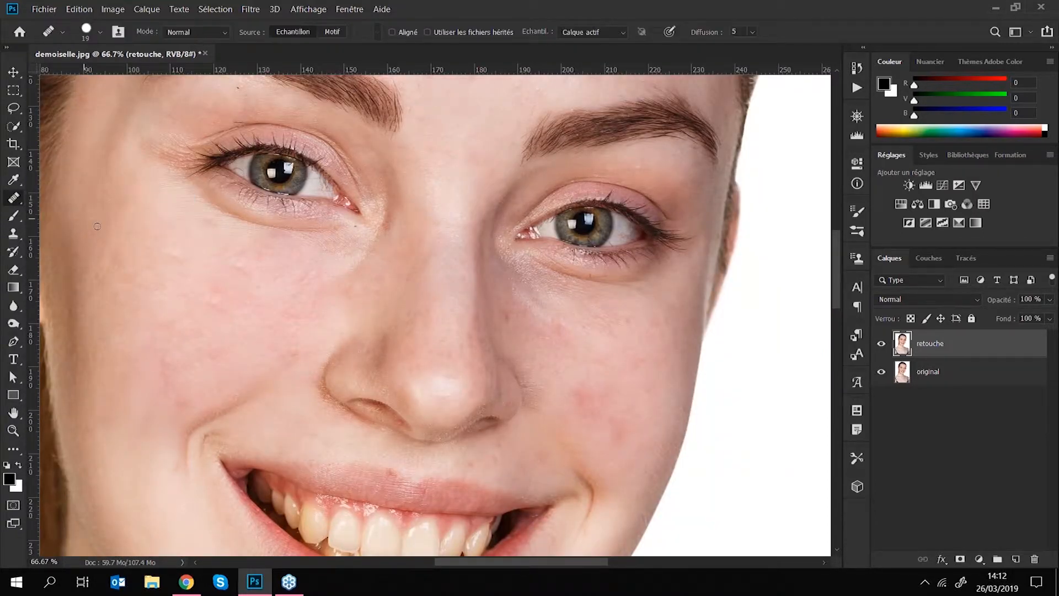
{"action": "left_click", "coordinate": [262, 312]}
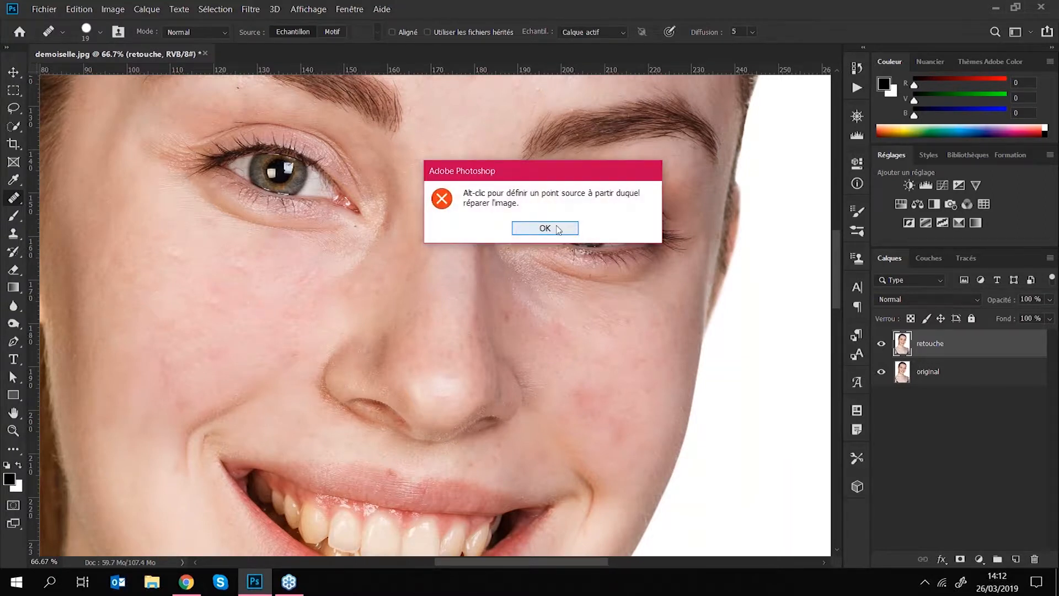
{"action": "left_click", "coordinate": [551, 231]}
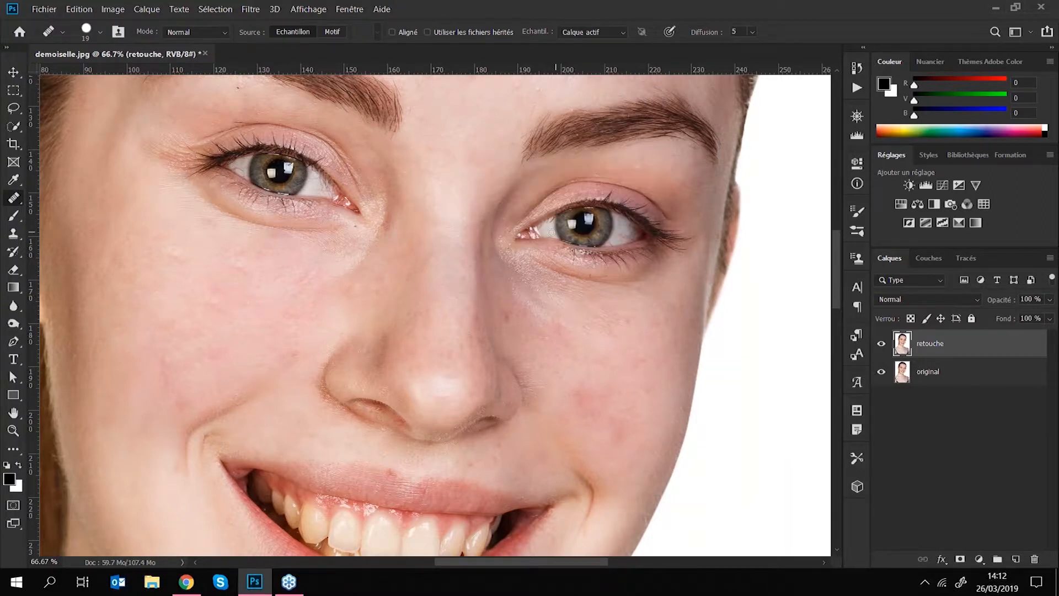
{"action": "left_click", "coordinate": [306, 264], "text": "alt"}
{"action": "left_click", "coordinate": [284, 279], "text": "alt"}
{"action": "left_click", "coordinate": [275, 293], "text": "alt"}
Step: Sample skin beside the nose and heal the opposite cheek, enlarging the Healing Brush to 45 px
{"action": "left_click", "coordinate": [521, 326], "text": "alt"}
{"action": "left_click", "coordinate": [522, 326], "text": "alt"}
{"action": "left_click", "coordinate": [608, 349]}
{"action": "key", "text": "bracketright"}
{"action": "key", "text": "bracketright"}
{"action": "key", "text": "bracketright"}
{"action": "left_click", "coordinate": [558, 326]}
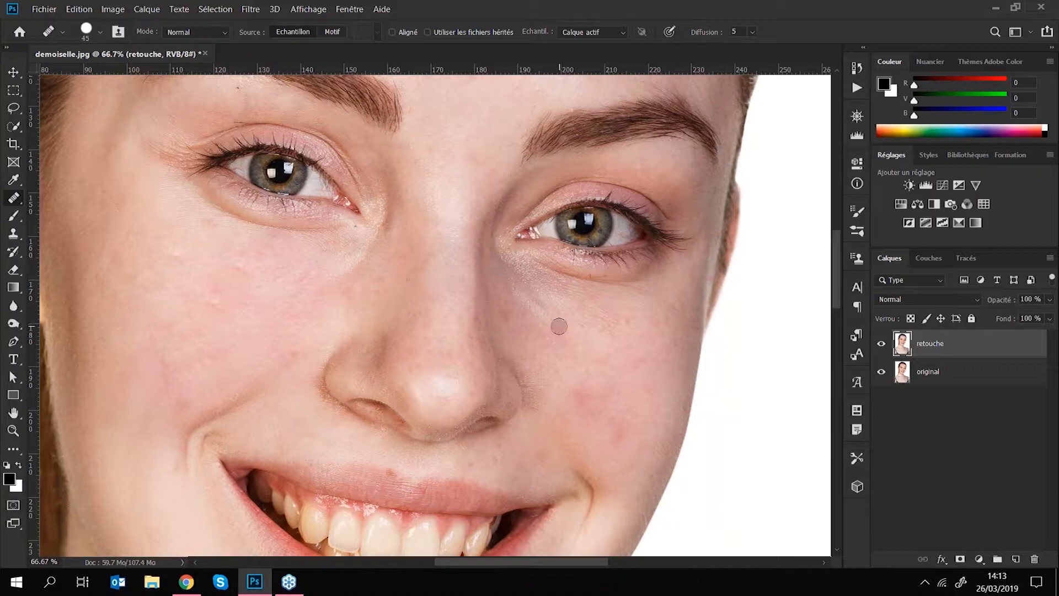
Step: Reduce the Healing Brush's hardness to its minimum and sample clean skin on the outer cheek
{"action": "left_click", "coordinate": [101, 32]}
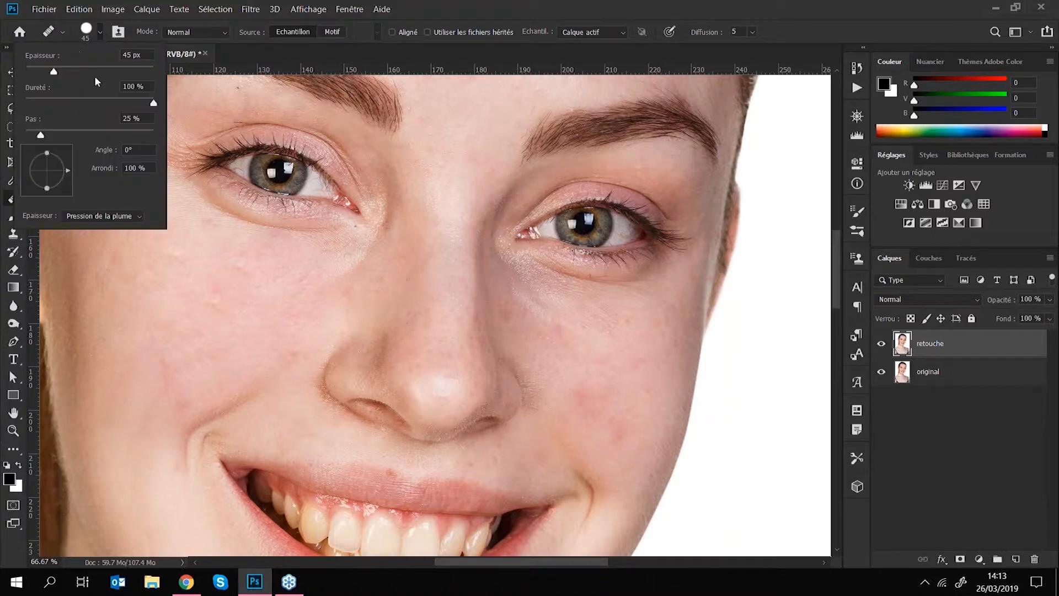
{"action": "left_click_drag", "start_coordinate": [64, 99], "coordinate": [25, 99]}
{"action": "left_click", "coordinate": [474, 5]}
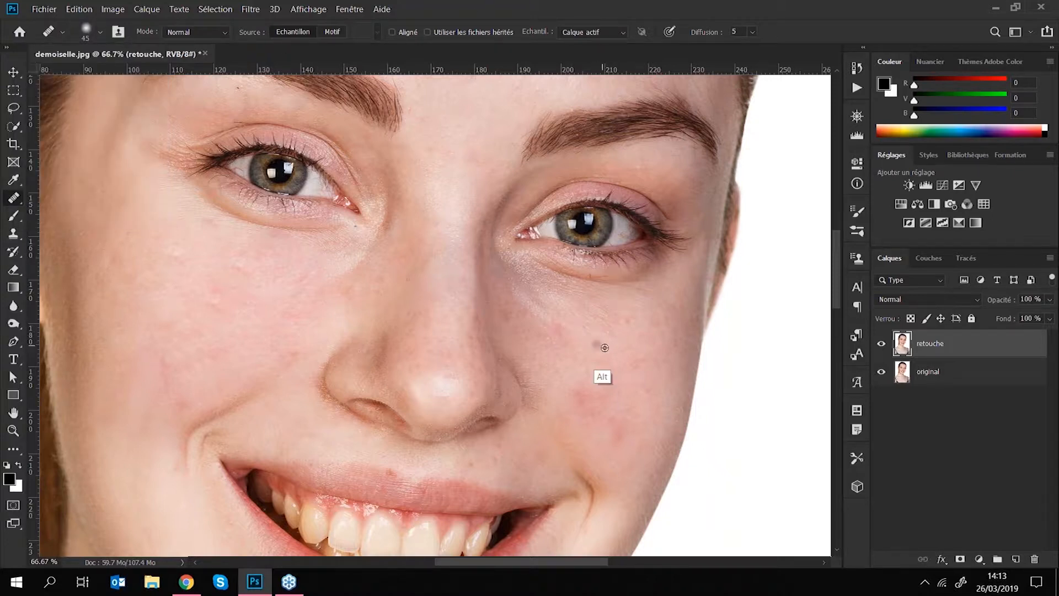
{"action": "left_click", "coordinate": [643, 338], "text": "alt"}
Step: Heal the small spots on the nose and the adjacent cheek using the Spot Healing Brush reduced to 70 px
{"action": "right_click", "coordinate": [16, 202]}
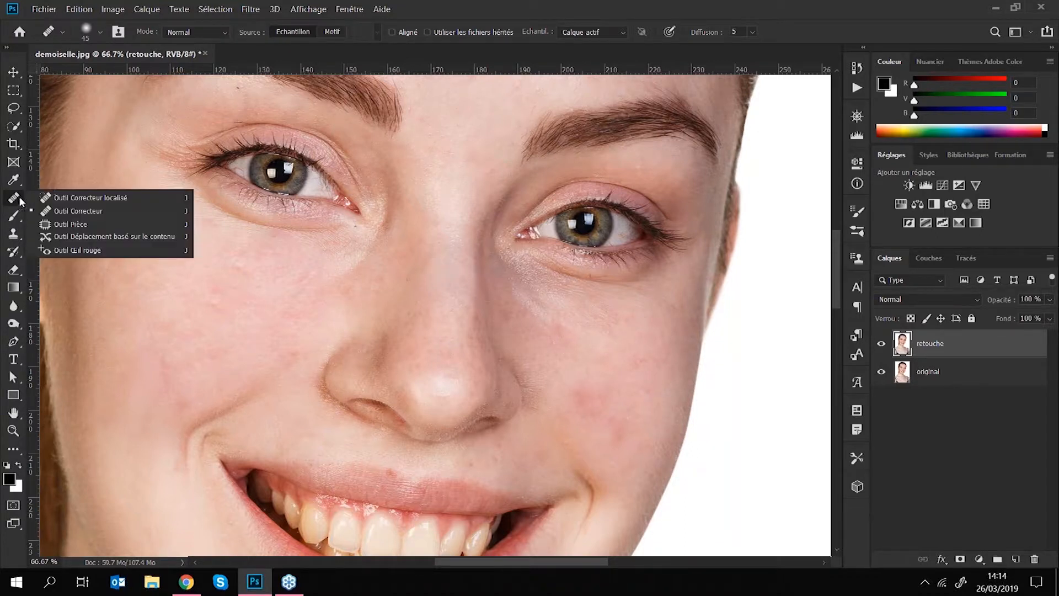
{"action": "left_click", "coordinate": [69, 199]}
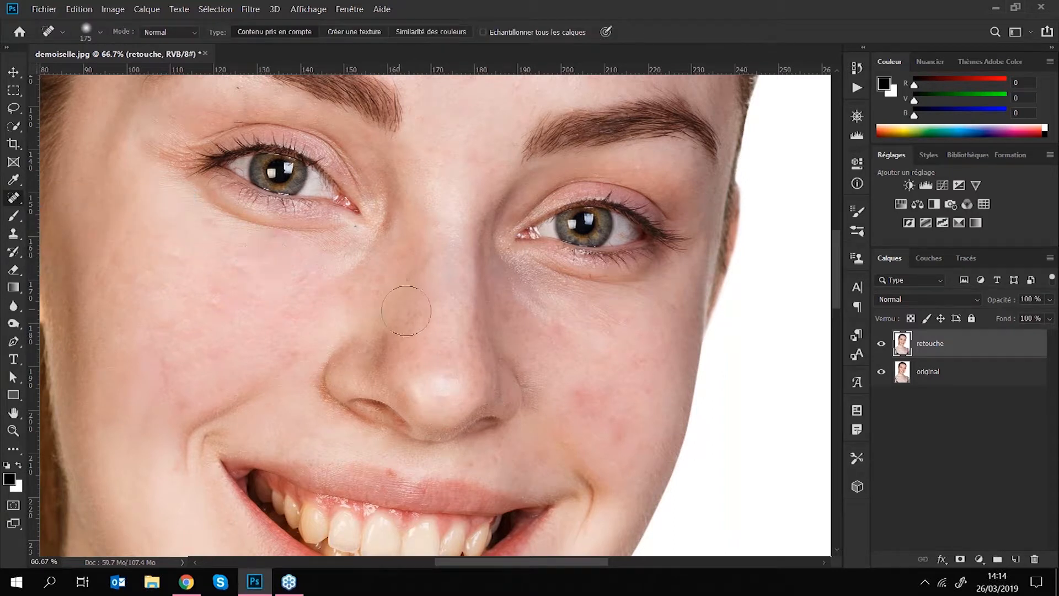
{"action": "key", "text": "bracketleft"}
{"action": "key", "text": "bracketleft"}
{"action": "key", "text": "bracketleft"}
{"action": "key", "text": "bracketleft"}
{"action": "key", "text": "bracketleft"}
{"action": "left_click_drag", "start_coordinate": [437, 218], "coordinate": [436, 235]}
{"action": "mouse_move", "coordinate": [473, 339]}
{"action": "left_mouse_down"}
{"action": "mouse_move", "coordinate": [471, 358]}
{"action": "mouse_move", "coordinate": [439, 349]}
{"action": "left_mouse_up"}
{"action": "left_click_drag", "start_coordinate": [415, 310], "coordinate": [413, 323]}
{"action": "left_click_drag", "start_coordinate": [553, 301], "coordinate": [530, 220]}
{"action": "left_click", "coordinate": [445, 332]}
{"action": "left_click", "coordinate": [474, 323]}
{"action": "left_click", "coordinate": [585, 321]}
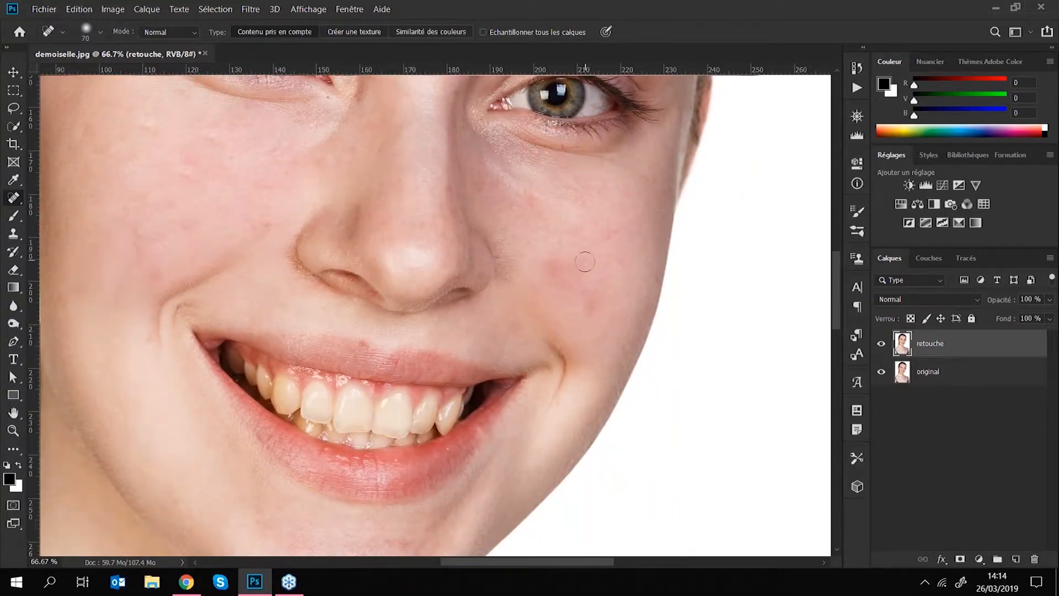
Step: Paint over the red patch on the cheek beside the nose, enlarging the Spot Healing Brush to 175 px
{"action": "left_click_drag", "start_coordinate": [552, 257], "coordinate": [575, 287]}
{"action": "key", "text": "bracketright"}
{"action": "key", "text": "bracketright"}
{"action": "key", "text": "bracketright"}
{"action": "key", "text": "bracketright"}
{"action": "key", "text": "bracketright"}
{"action": "key", "text": "bracketright"}
{"action": "left_click_drag", "start_coordinate": [557, 270], "coordinate": [564, 252]}
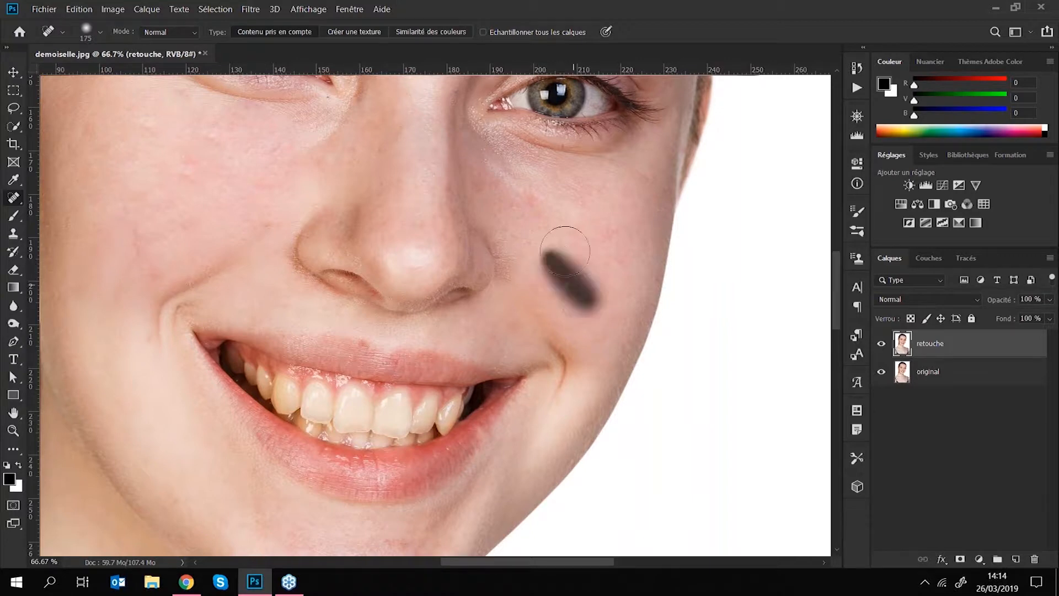
{"action": "left_click", "coordinate": [599, 264]}
Step: Heal the marks on the opposite cheek and the redness beside the nostril
{"action": "left_click", "coordinate": [171, 234]}
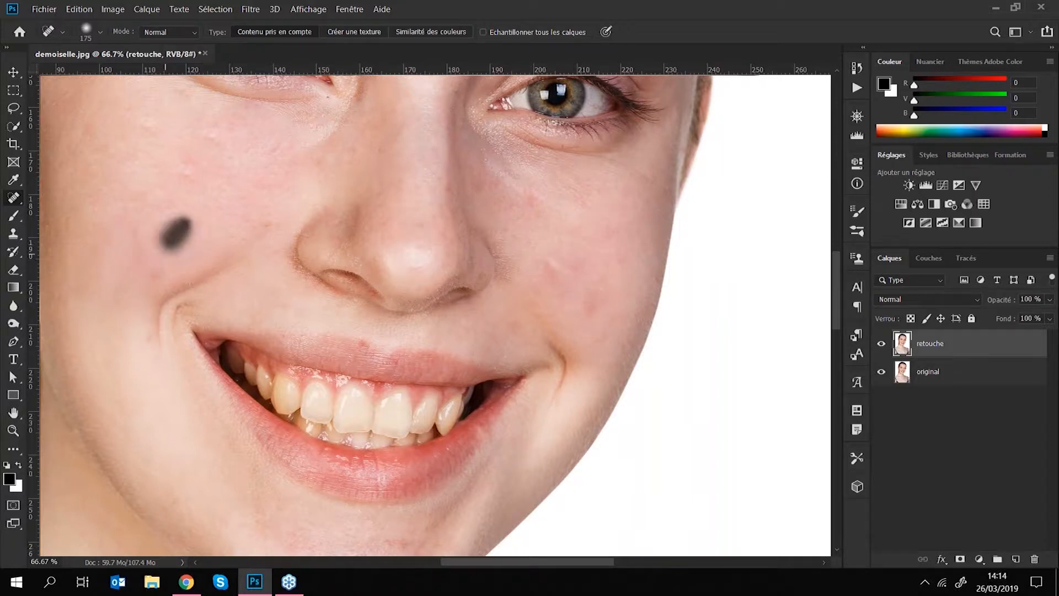
{"action": "left_click", "coordinate": [147, 131]}
{"action": "left_click_drag", "start_coordinate": [279, 226], "coordinate": [273, 260]}
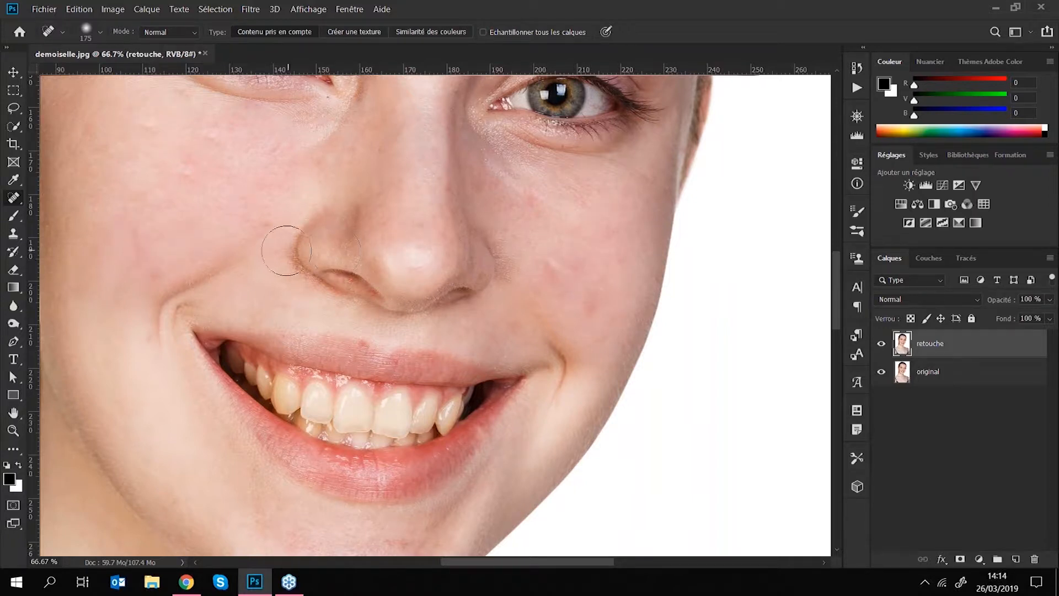
Step: Heal the small red spot on the lower outer cheek with the Spot Healing Brush at 50 px
{"action": "key", "text": "ctrl+r"}
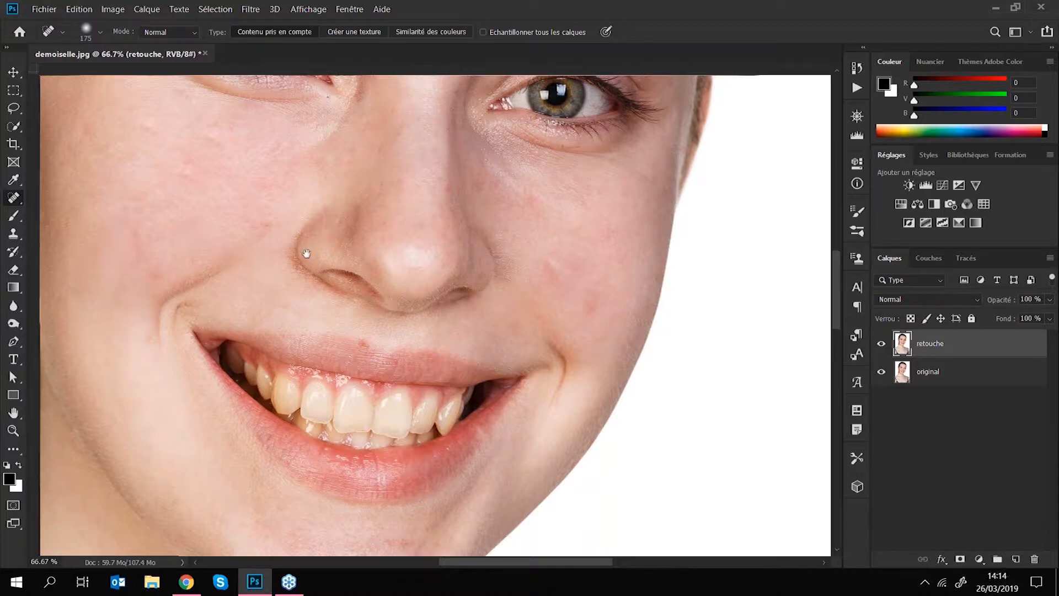
{"action": "left_click_drag", "start_coordinate": [306, 254], "coordinate": [326, 296]}
{"action": "key", "text": "ctrl+r"}
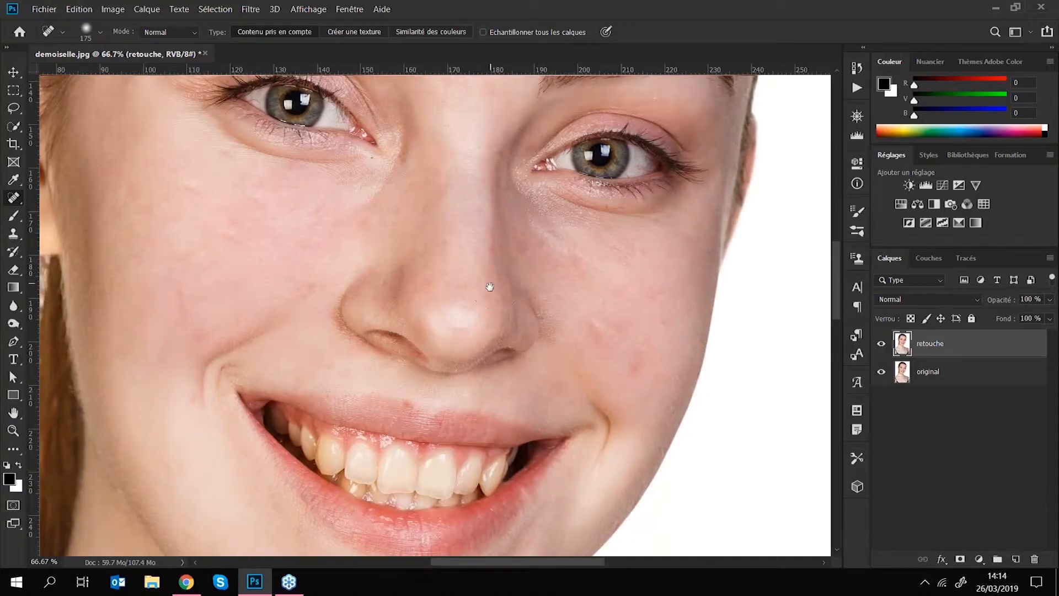
{"action": "left_click_drag", "start_coordinate": [490, 286], "coordinate": [472, 193]}
{"action": "key", "text": "bracketleft"}
{"action": "key", "text": "bracketleft"}
{"action": "key", "text": "bracketleft"}
{"action": "key", "text": "bracketleft"}
{"action": "key", "text": "bracketleft"}
{"action": "key", "text": "bracketleft"}
{"action": "key", "text": "bracketleft"}
{"action": "key", "text": "bracketleft"}
{"action": "key", "text": "bracketleft"}
{"action": "key", "text": "bracketleft"}
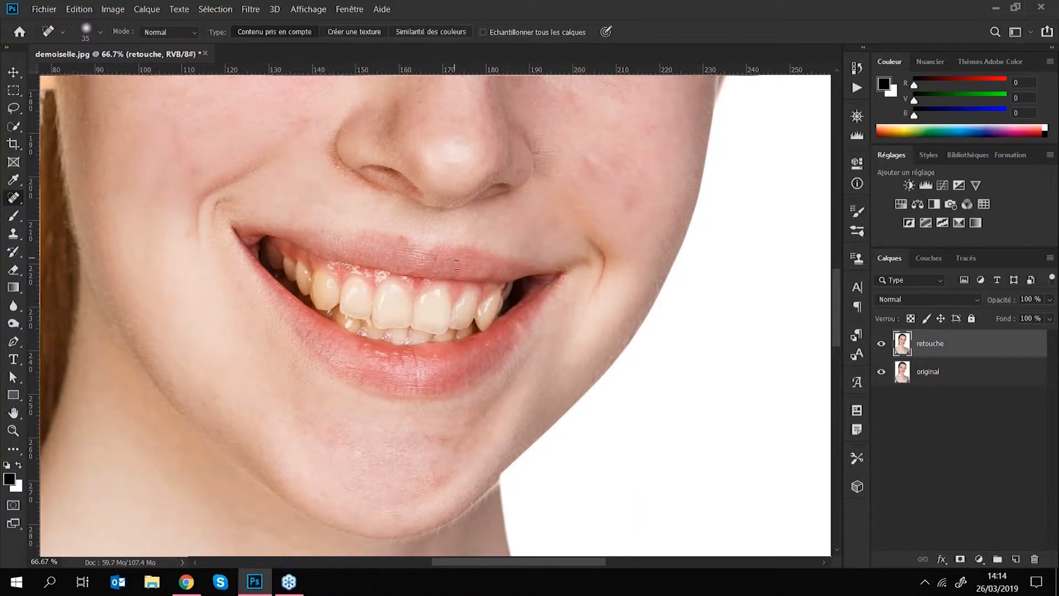
{"action": "left_click_drag", "start_coordinate": [511, 288], "coordinate": [501, 184]}
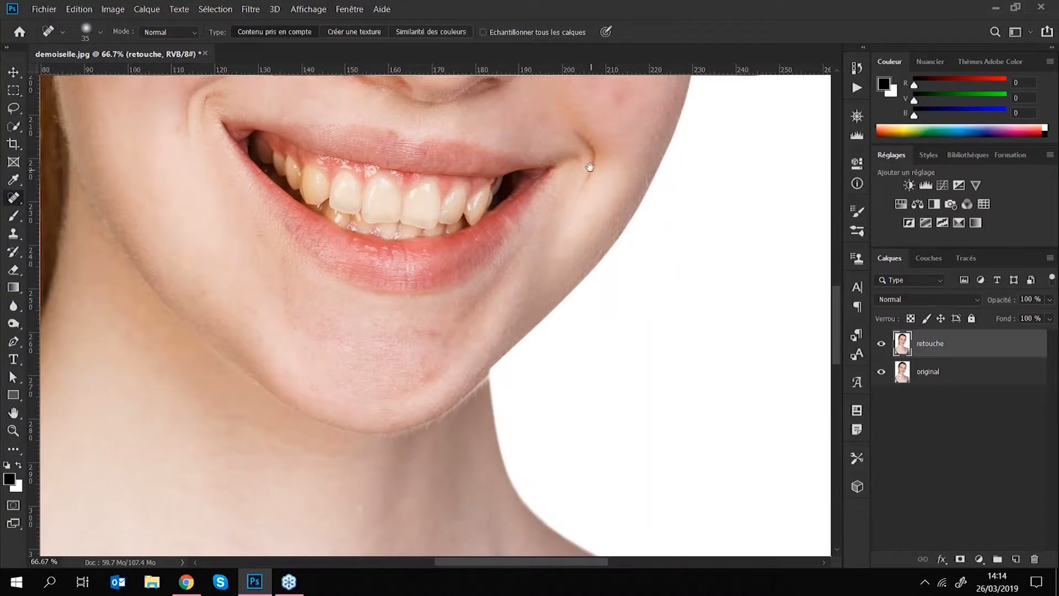
{"action": "left_click_drag", "start_coordinate": [589, 168], "coordinate": [534, 290]}
{"action": "key", "text": "ctrl+r"}
{"action": "key", "text": "bracketright"}
{"action": "key", "text": "bracketright"}
{"action": "key", "text": "bracketright"}
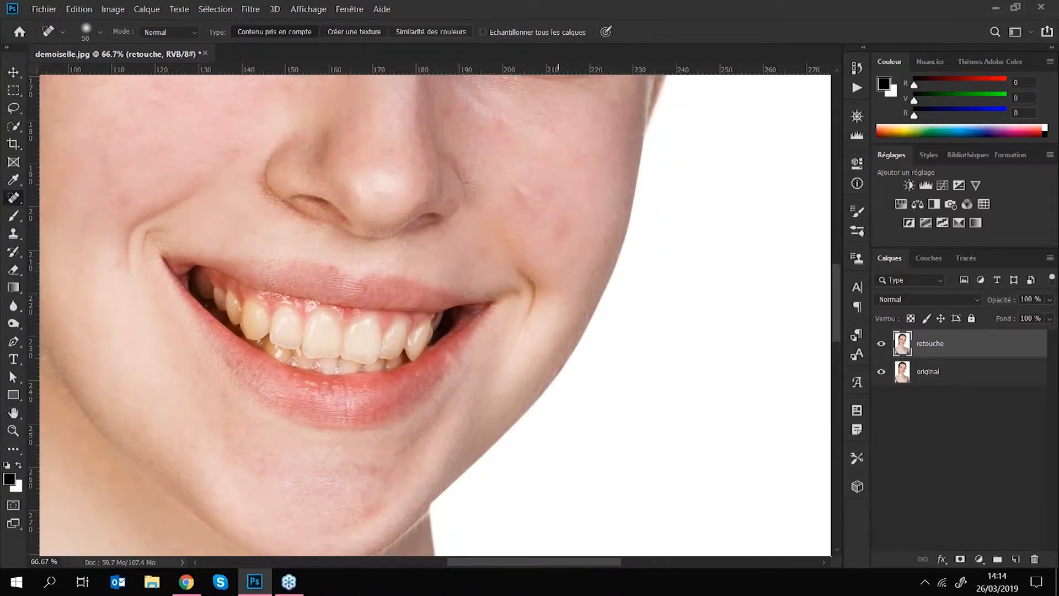
{"action": "left_click_drag", "start_coordinate": [559, 224], "coordinate": [566, 245]}
Step: Set the Spot Healing Brush to 175 px and smooth the remaining redness across the outer cheek above the smile line
{"action": "key", "text": "bracketright"}
{"action": "key", "text": "bracketright"}
{"action": "key", "text": "bracketright"}
{"action": "key", "text": "bracketright"}
{"action": "key", "text": "bracketright"}
{"action": "key", "text": "bracketright"}
{"action": "left_click_drag", "start_coordinate": [527, 192], "coordinate": [554, 221]}
{"action": "left_click", "coordinate": [524, 207]}
{"action": "left_click", "coordinate": [548, 193]}
{"action": "left_click", "coordinate": [569, 220]}
Step: Heal the reddish spots on the chin below the lower lip
{"action": "left_click_drag", "start_coordinate": [465, 267], "coordinate": [498, 152]}
{"action": "left_click", "coordinate": [393, 361]}
{"action": "left_click", "coordinate": [393, 383]}
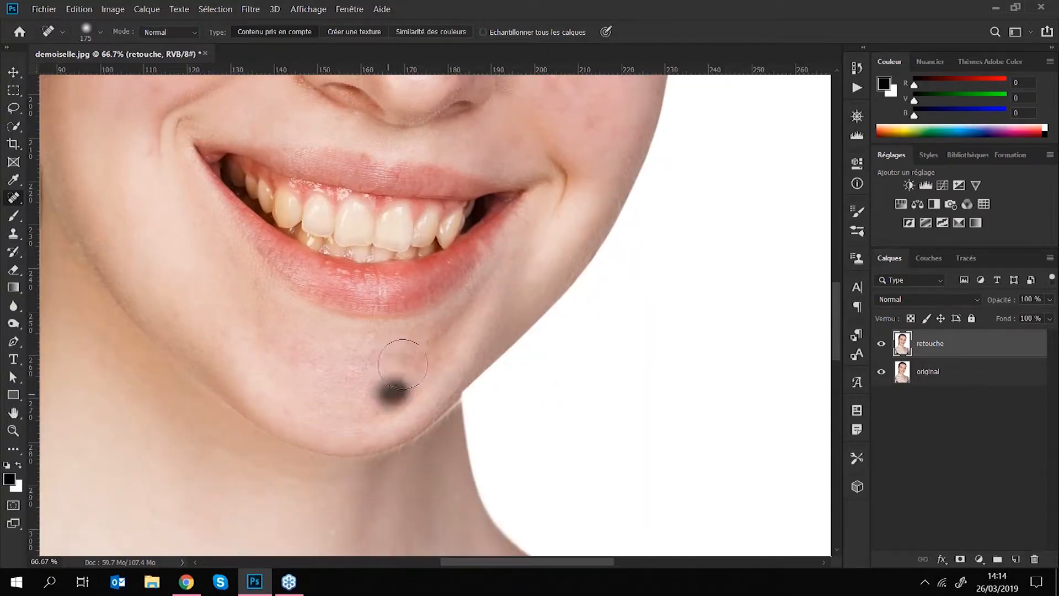
Step: Remove the moles from the centre of the chest and the spots near the shoulder strap with the Spot Healing Brush
{"action": "left_click_drag", "start_coordinate": [423, 322], "coordinate": [444, 113]}
{"action": "key", "text": "ctrl+minus"}
{"action": "key", "text": "ctrl+minus"}
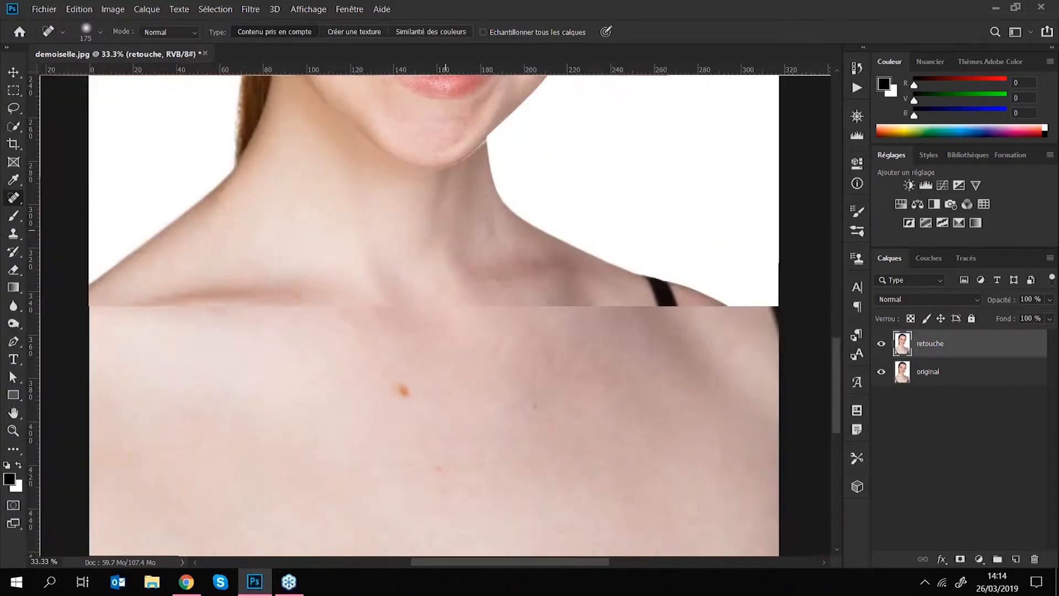
{"action": "left_click_drag", "start_coordinate": [496, 348], "coordinate": [505, 287]}
{"action": "left_click", "coordinate": [421, 306]}
{"action": "left_click_drag", "start_coordinate": [448, 346], "coordinate": [474, 363]}
{"action": "left_click", "coordinate": [486, 288]}
{"action": "left_click", "coordinate": [413, 308]}
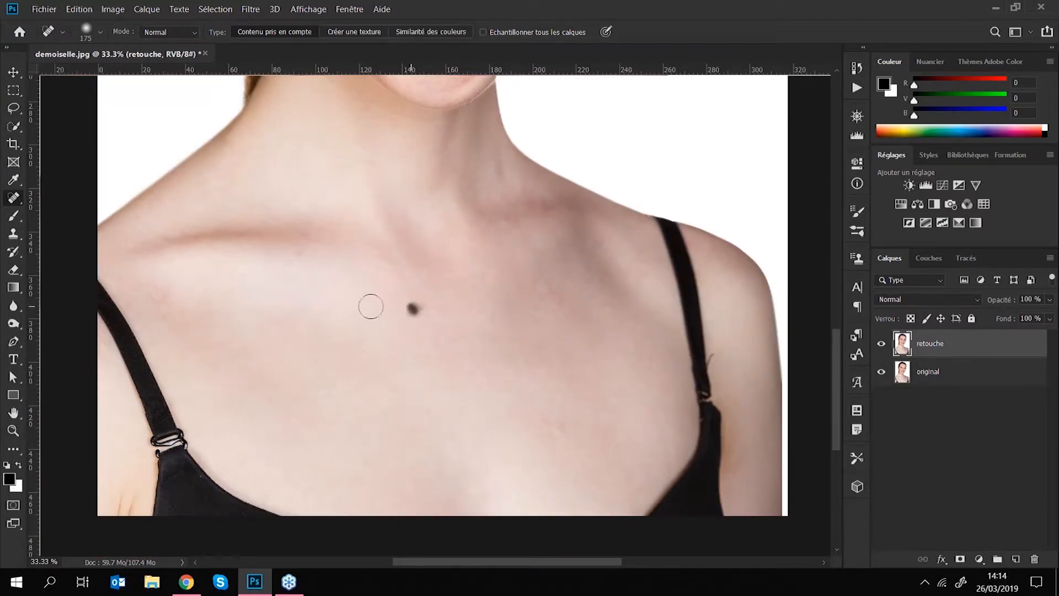
{"action": "left_click", "coordinate": [159, 298]}
{"action": "left_click", "coordinate": [162, 315]}
Step: Heal the remaining blemish on the forehead with the Spot Healing Brush
{"action": "left_click_drag", "start_coordinate": [505, 356], "coordinate": [628, 200]}
{"action": "left_click_drag", "start_coordinate": [543, 251], "coordinate": [499, 444]}
{"action": "left_click_drag", "start_coordinate": [465, 224], "coordinate": [413, 441]}
{"action": "left_click_drag", "start_coordinate": [491, 110], "coordinate": [466, 286]}
{"action": "left_click_drag", "start_coordinate": [475, 208], "coordinate": [469, 269]}
{"action": "left_click", "coordinate": [501, 208]}
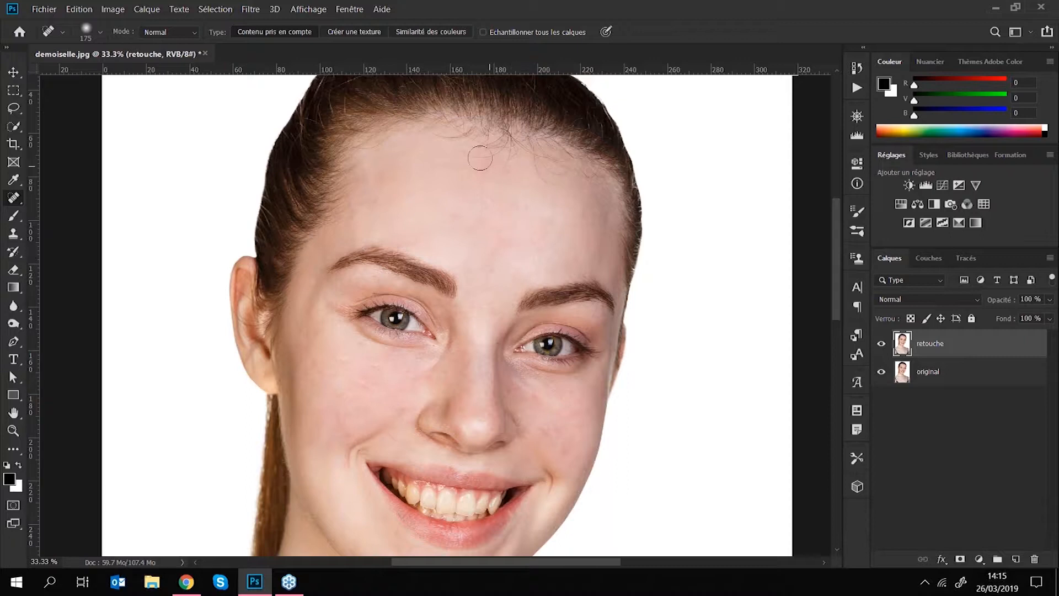
Step: Save the image to the Desktop in Photoshop format as "demoiselle", keeping its layers and maximising compatibility
{"action": "left_click", "coordinate": [47, 10]}
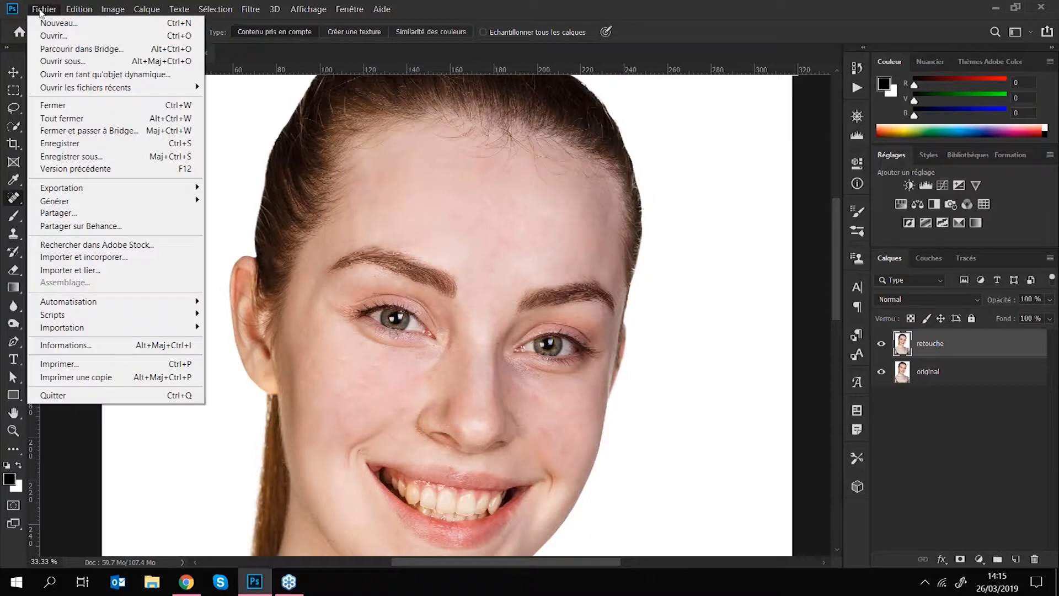
{"action": "left_click", "coordinate": [67, 157]}
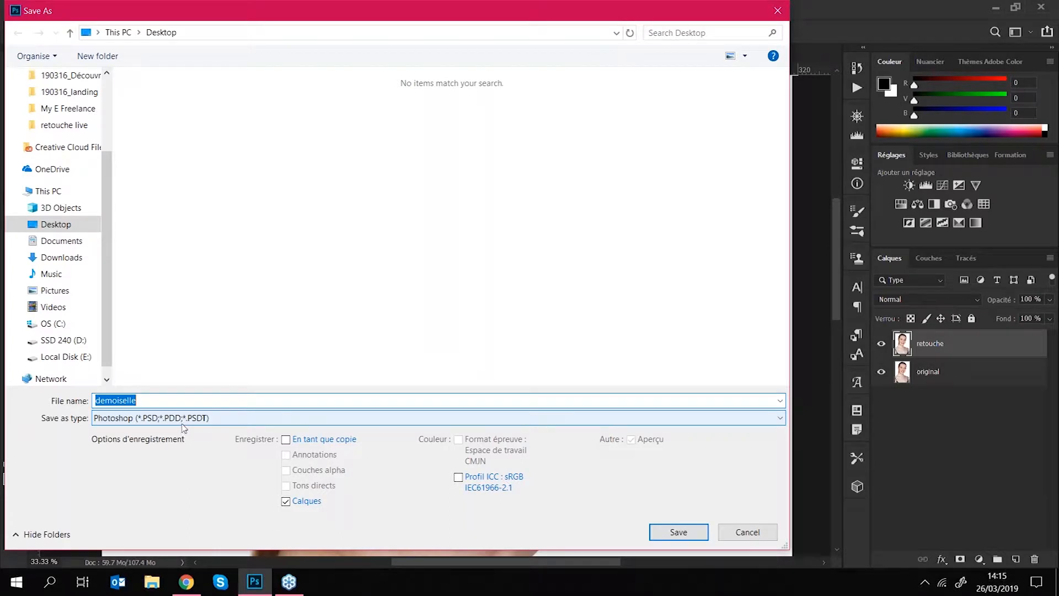
{"action": "left_click", "coordinate": [165, 419]}
{"action": "left_click", "coordinate": [165, 419]}
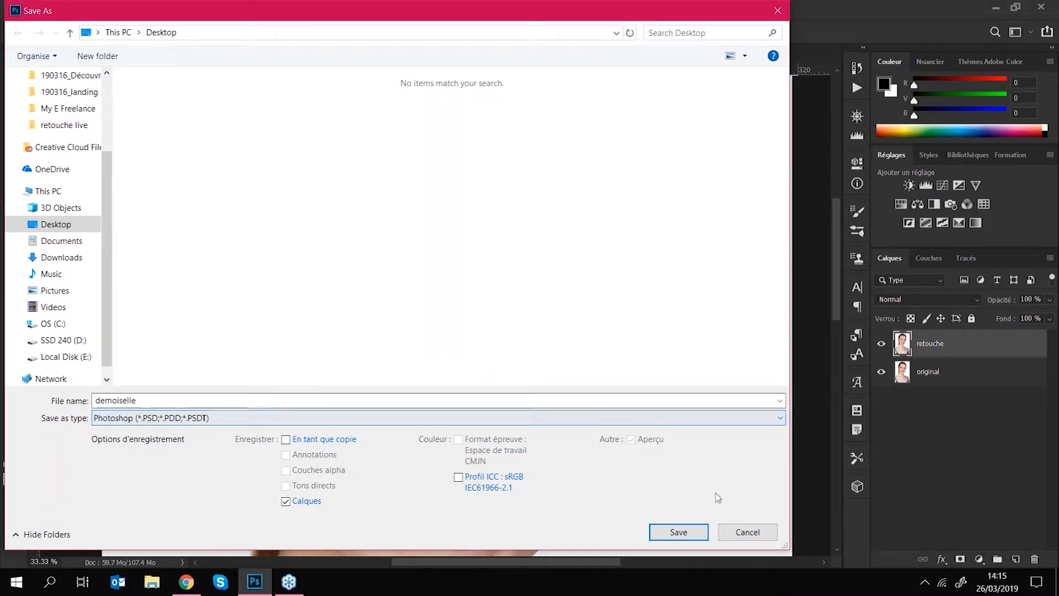
{"action": "left_click", "coordinate": [679, 534]}
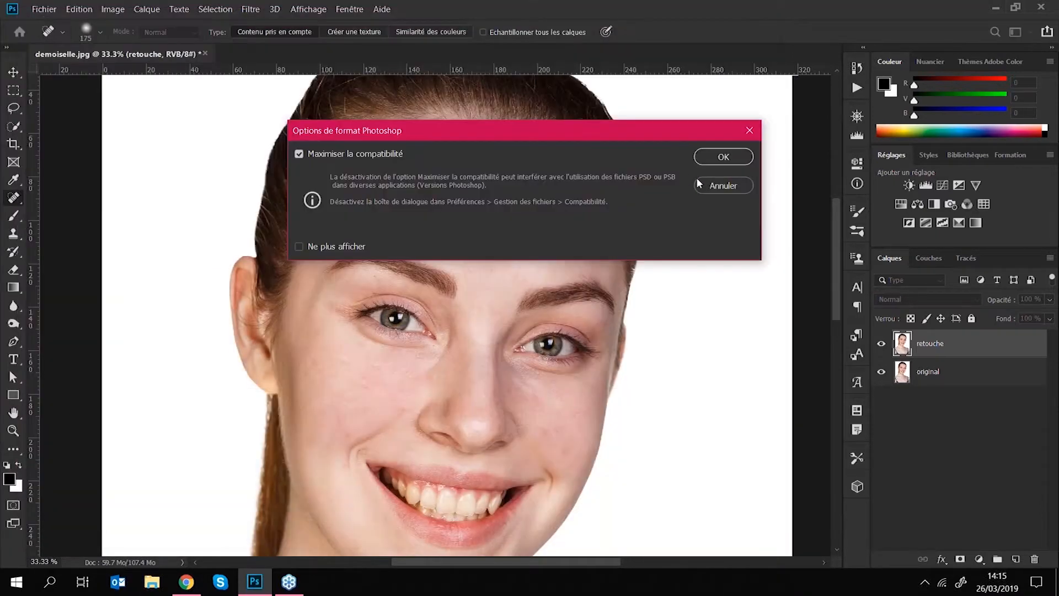
{"action": "left_click", "coordinate": [711, 158]}
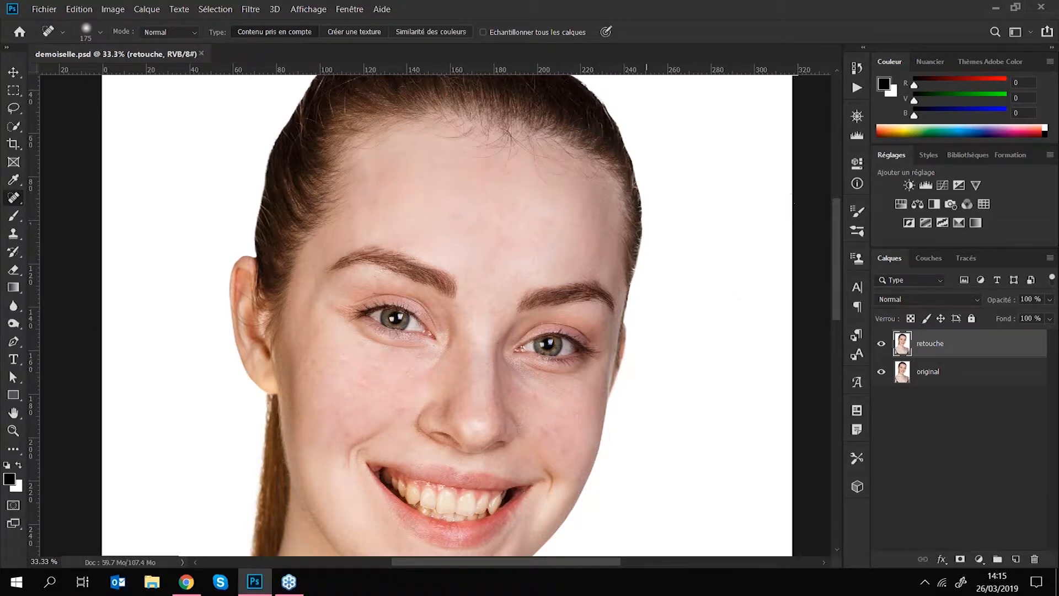
Step: Duplicate the "retouche" layer and rename the copy "densité"
{"action": "mouse_move", "coordinate": [451, 286]}
{"action": "left_mouse_down"}
{"action": "mouse_move", "coordinate": [483, 231]}
{"action": "mouse_move", "coordinate": [494, 255]}
{"action": "mouse_move", "coordinate": [484, 250]}
{"action": "mouse_move", "coordinate": [493, 233]}
{"action": "left_mouse_up"}
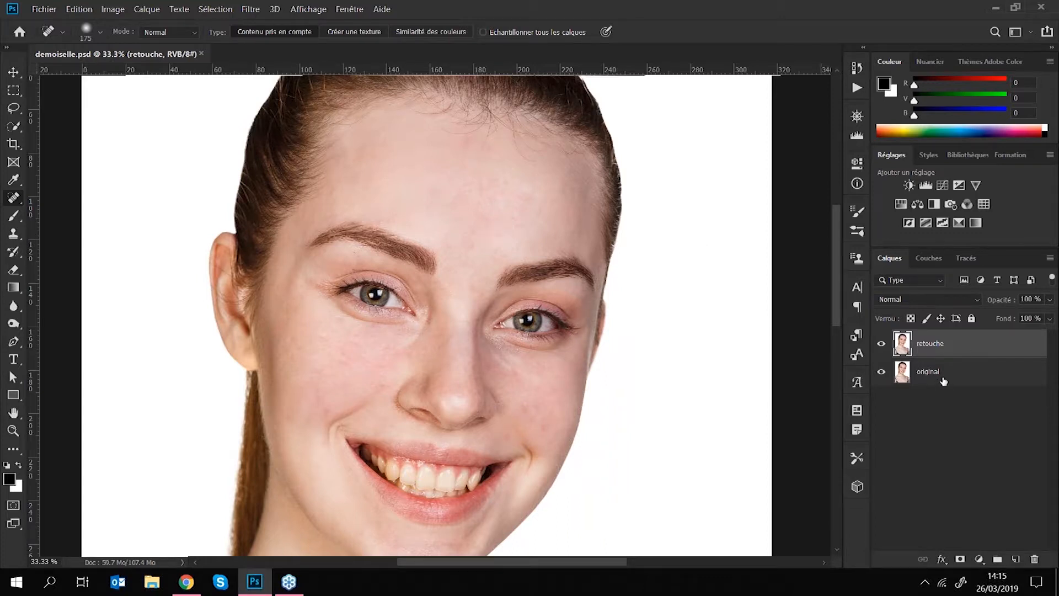
{"action": "key", "text": "ctrl+j"}
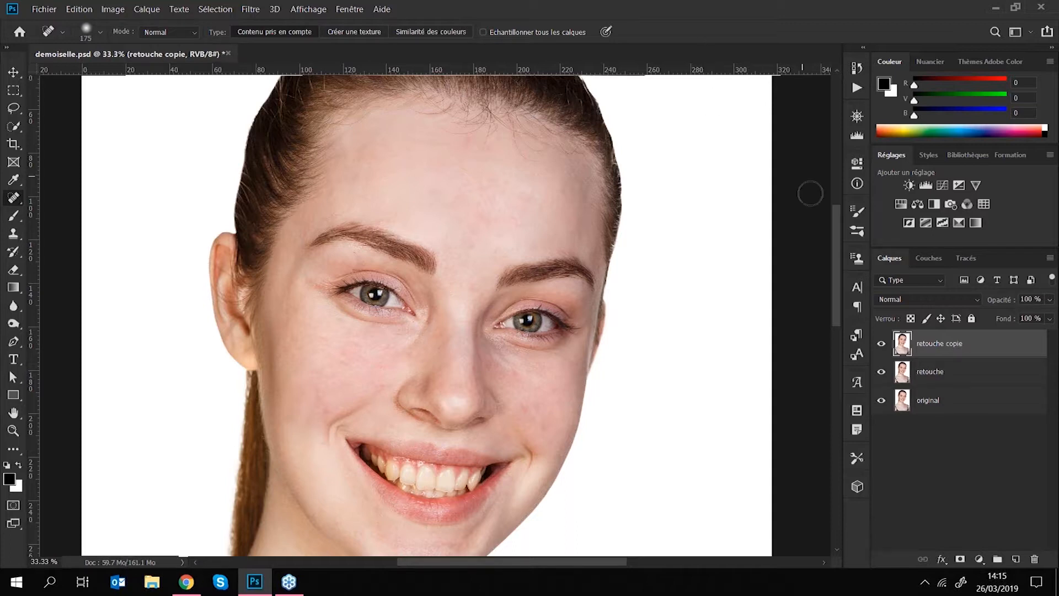
{"action": "right_click", "coordinate": [975, 345]}
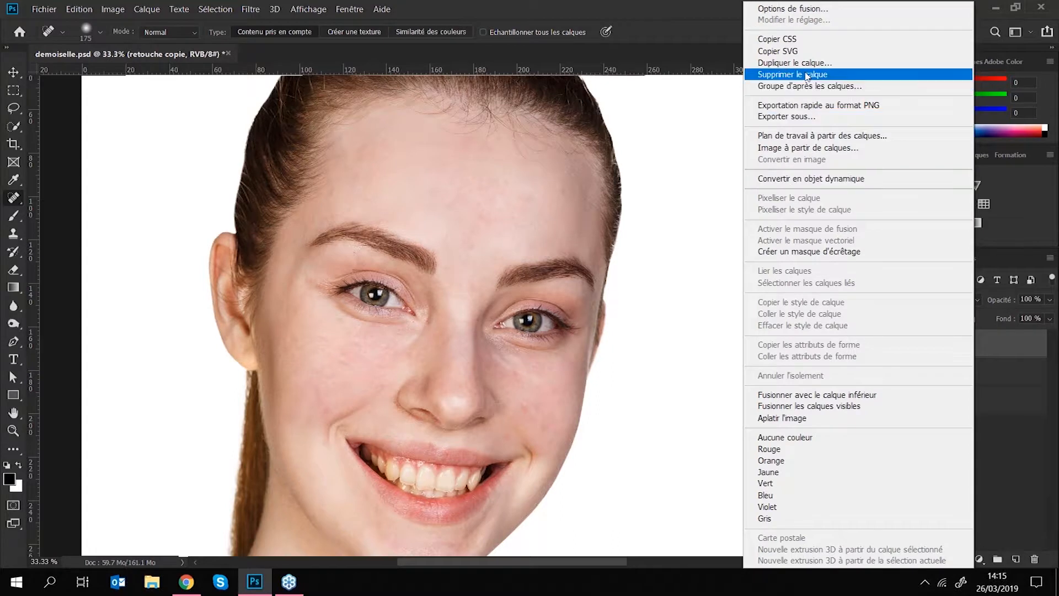
{"action": "left_click", "coordinate": [999, 345]}
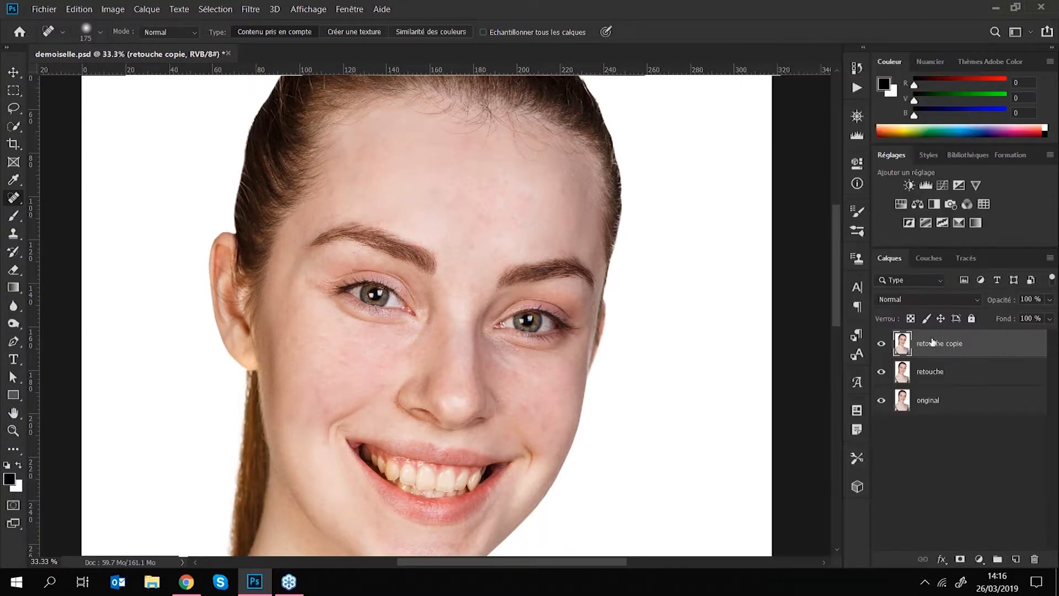
{"action": "double_click", "coordinate": [940, 344]}
{"action": "type", "text": "densité"}
{"action": "key", "text": "Return"}
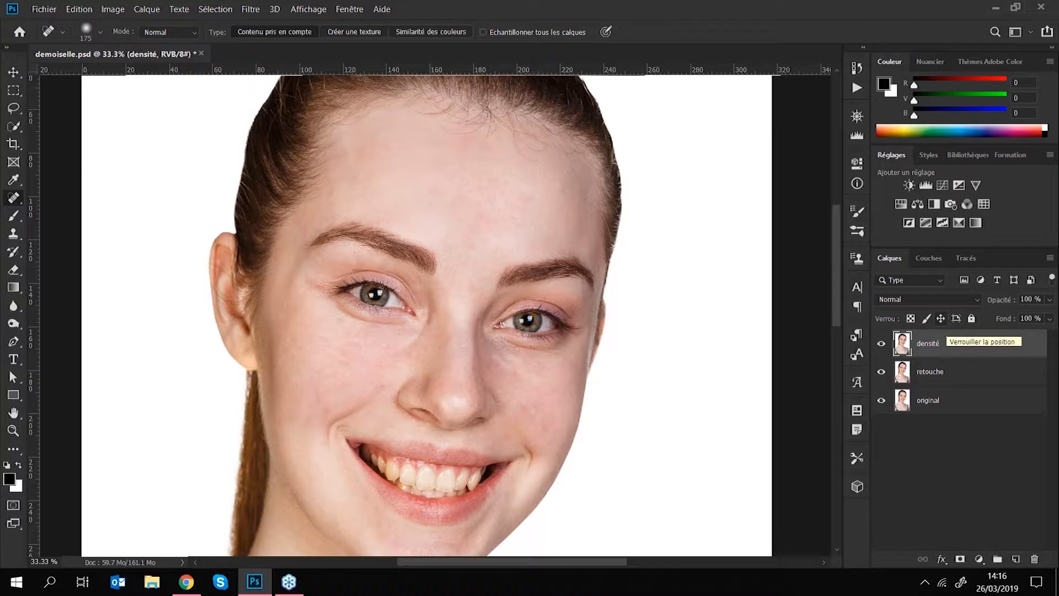
Step: Activate the Dodge tool (Densité -) with a 60 px brush at 0% hardness, keeping the range on Tons moyens
{"action": "left_click", "coordinate": [14, 325]}
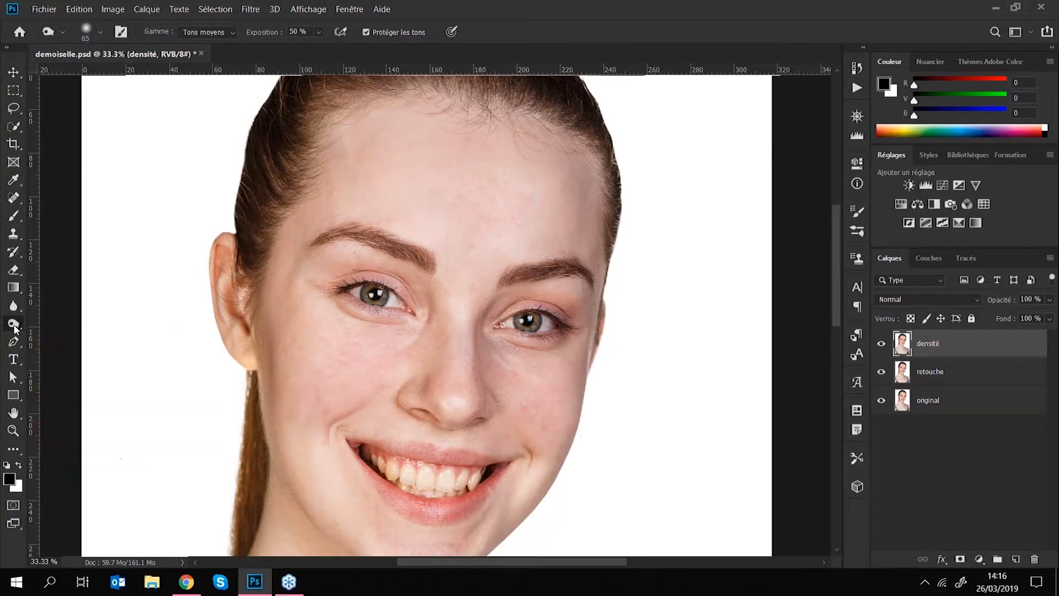
{"action": "right_click", "coordinate": [14, 325]}
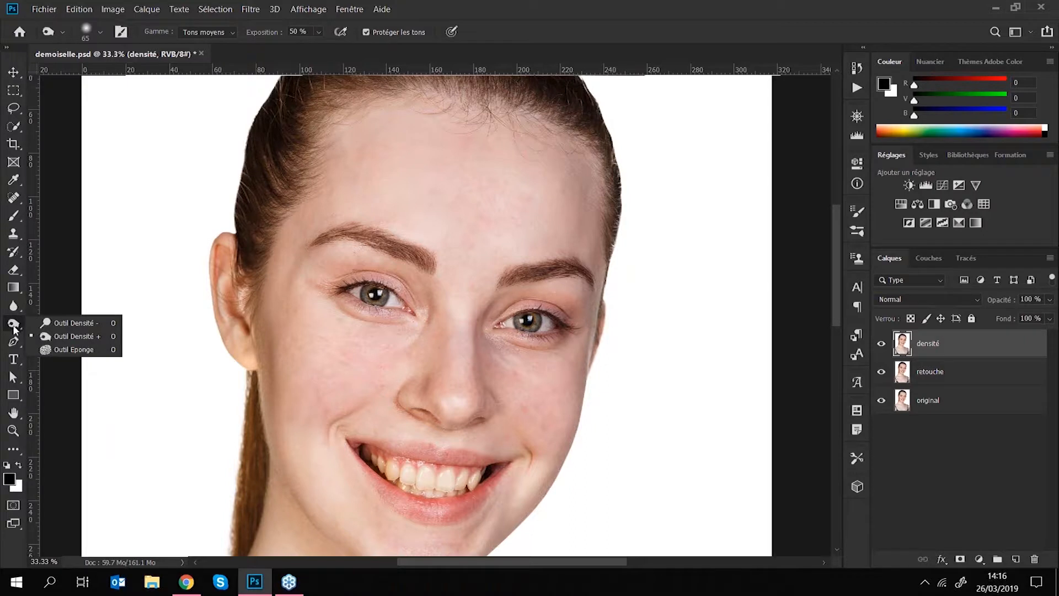
{"action": "left_click", "coordinate": [61, 323]}
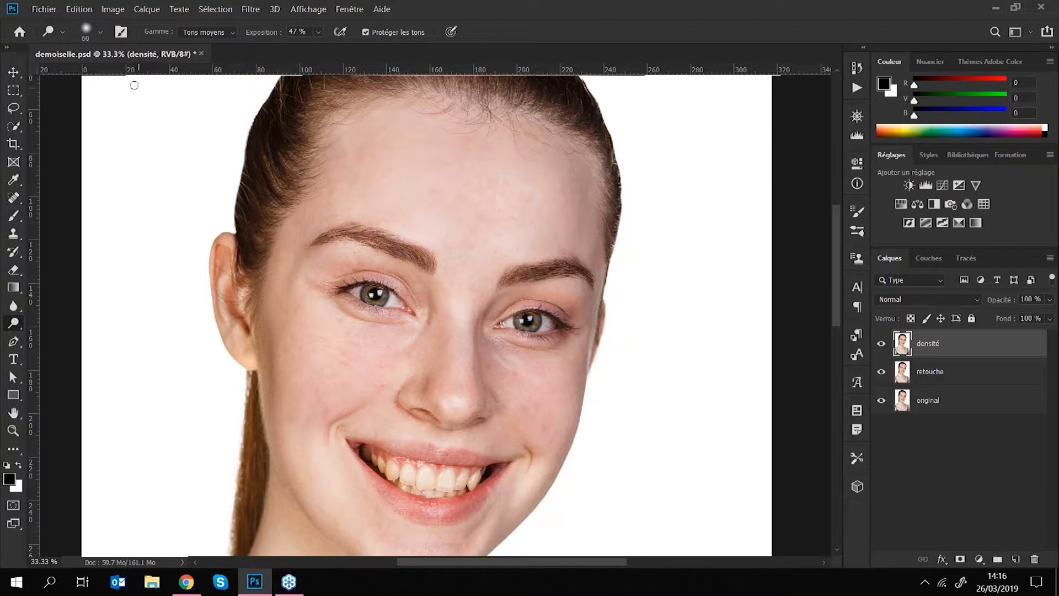
{"action": "left_click", "coordinate": [99, 33]}
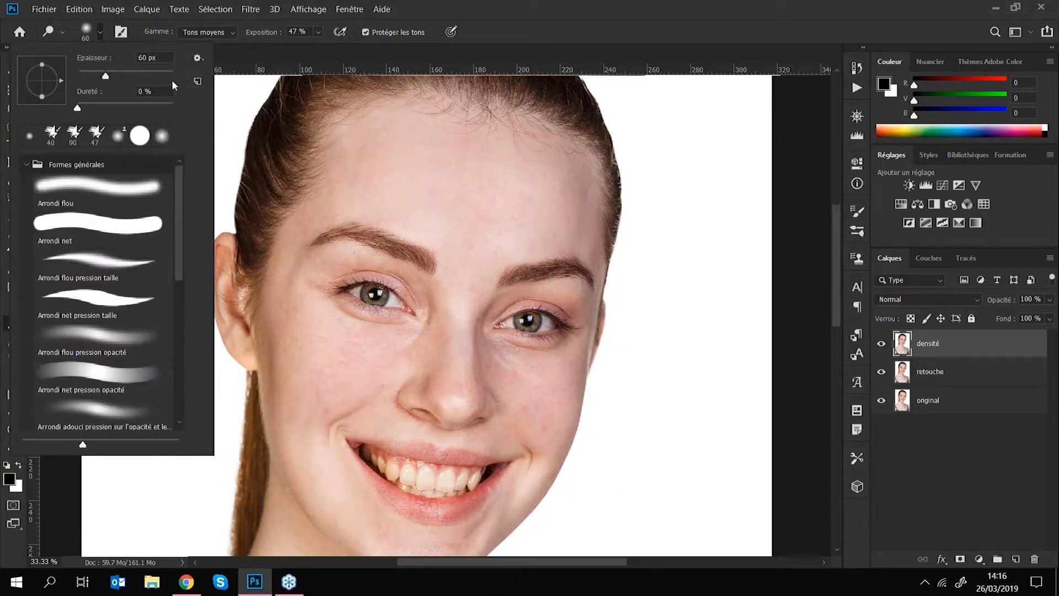
{"action": "left_click", "coordinate": [77, 108]}
{"action": "key", "text": "Return"}
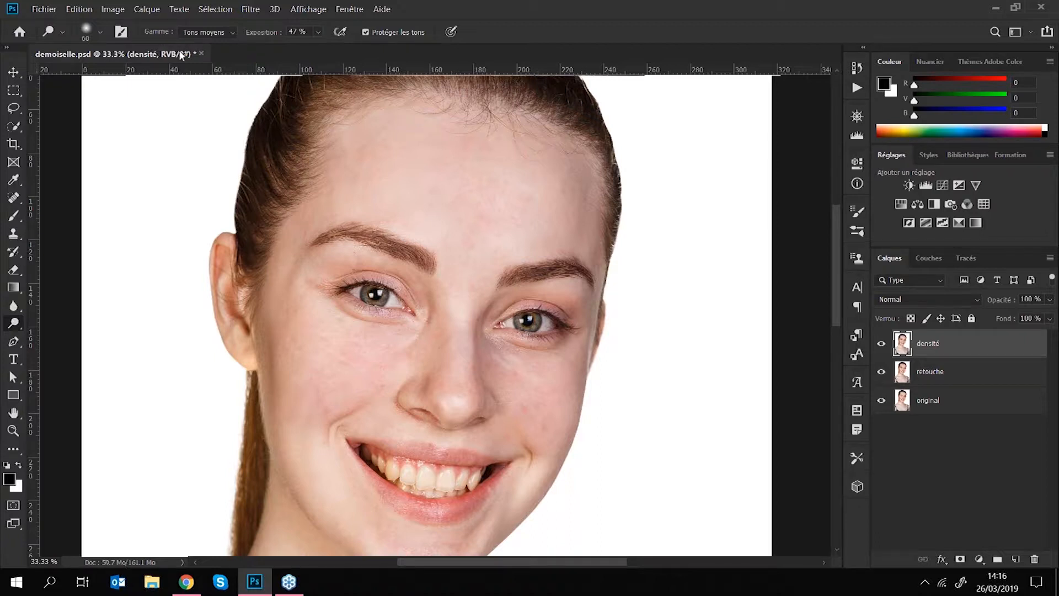
{"action": "left_click", "coordinate": [190, 32]}
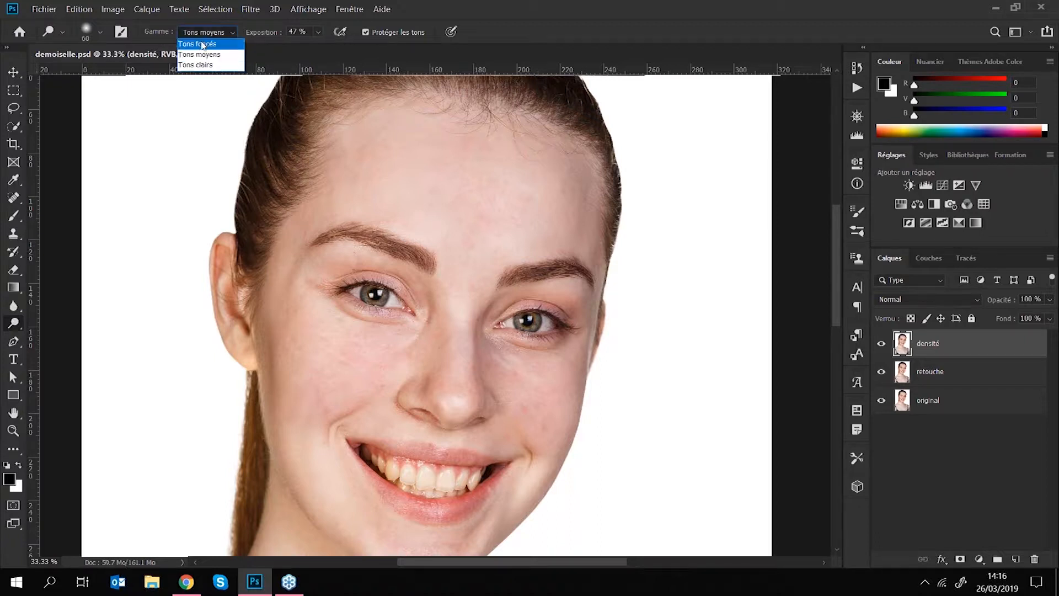
{"action": "left_click", "coordinate": [204, 32]}
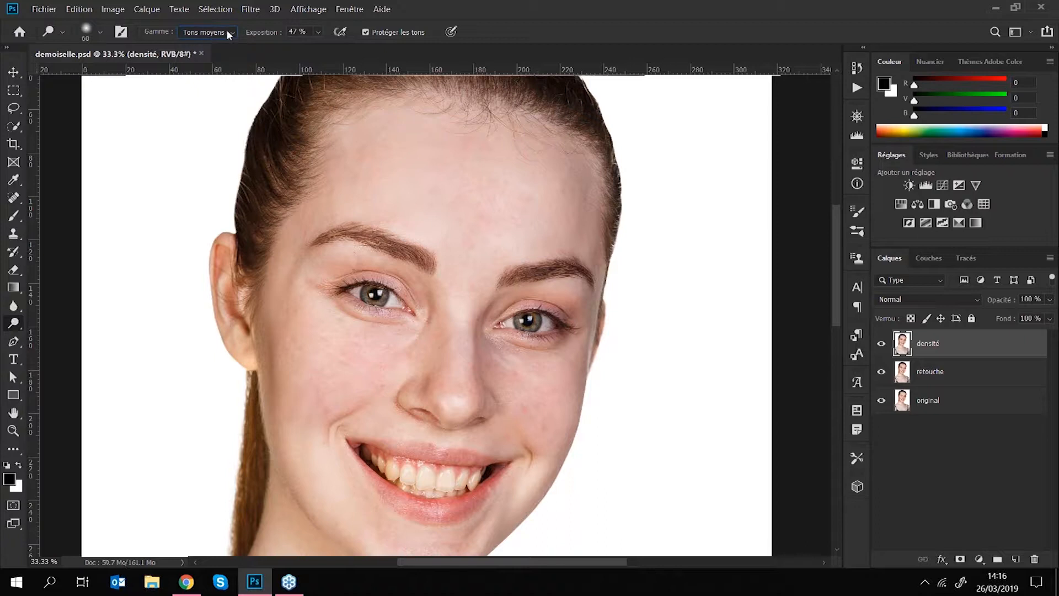
Step: Try a Dodge stroke across the forehead with a 100 px brush at 90% exposure, and undo it
{"action": "left_click", "coordinate": [318, 32]}
{"action": "left_click", "coordinate": [414, 2]}
{"action": "key", "text": "bracketright"}
{"action": "key", "text": "bracketright"}
{"action": "key", "text": "bracketright"}
{"action": "key", "text": "bracketright"}
{"action": "left_click", "coordinate": [318, 32]}
{"action": "left_click_drag", "start_coordinate": [343, 46], "coordinate": [353, 46]}
{"action": "left_click", "coordinate": [414, 9]}
{"action": "left_click_drag", "start_coordinate": [396, 159], "coordinate": [528, 198]}
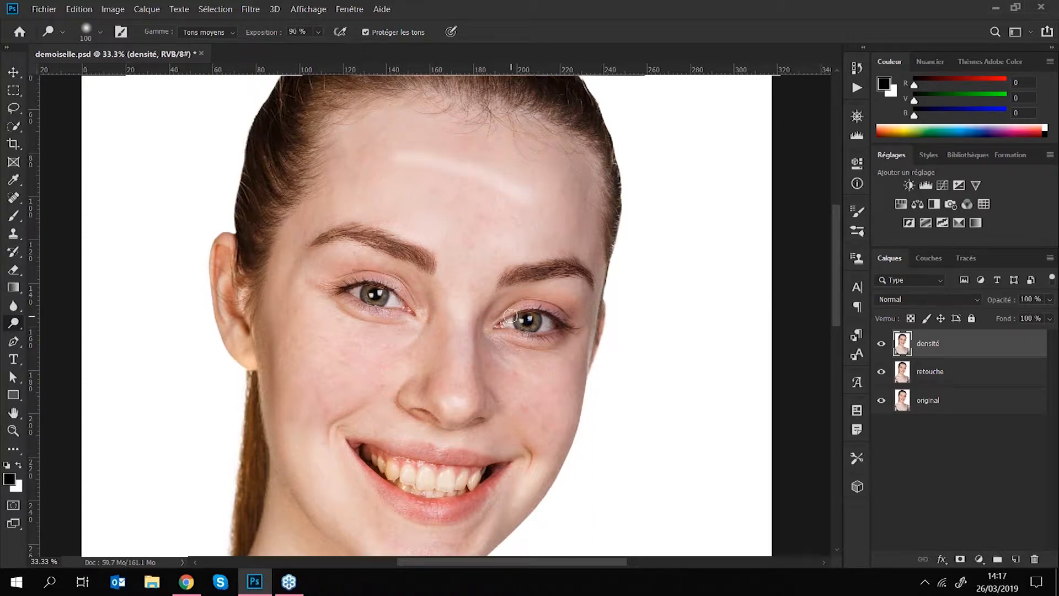
{"action": "key", "text": "ctrl+z"}
Step: Try a wider Dodge stroke across the forehead with a 400 px brush, and undo it
{"action": "key", "text": "bracketright"}
{"action": "key", "text": "bracketright"}
{"action": "key", "text": "bracketright"}
{"action": "key", "text": "bracketright"}
{"action": "key", "text": "bracketright"}
{"action": "key", "text": "bracketright"}
{"action": "key", "text": "bracketright"}
{"action": "mouse_move", "coordinate": [386, 177]}
{"action": "left_mouse_down"}
{"action": "mouse_move", "coordinate": [442, 173]}
{"action": "mouse_move", "coordinate": [529, 224]}
{"action": "left_mouse_up"}
{"action": "key", "text": "ctrl+z"}
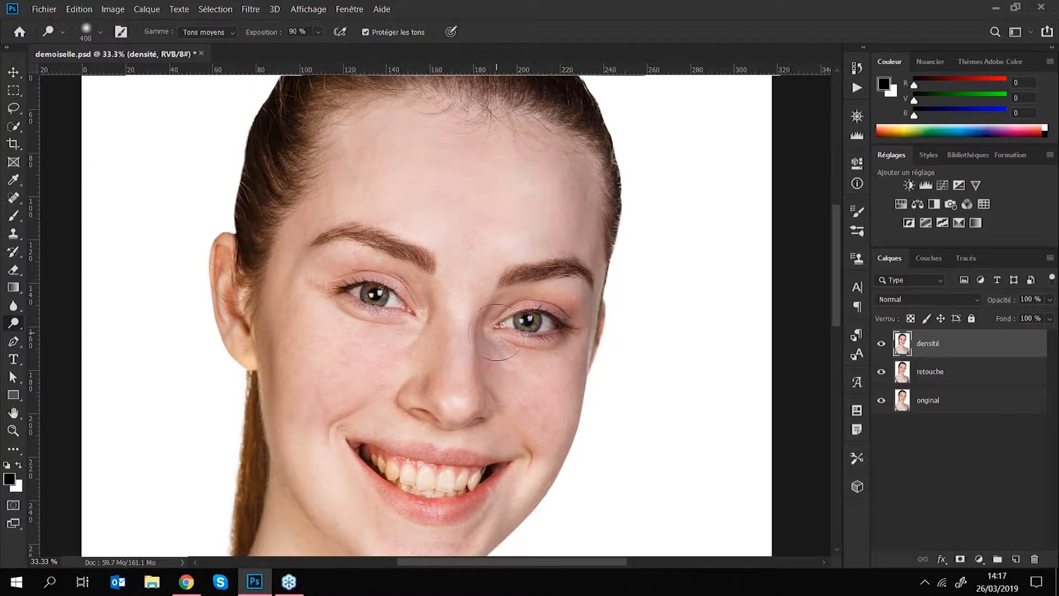
Step: Set the Dodge tool's exposure to 50%
{"action": "left_click", "coordinate": [317, 33]}
{"action": "left_click", "coordinate": [307, 47]}
{"action": "left_click_drag", "start_coordinate": [309, 31], "coordinate": [280, 59]}
{"action": "type", "text": "50"}
{"action": "key", "text": "Return"}
Step: Lighten the irises and whites of both eyes on the "densité" layer with a 35 px Dodge brush
{"action": "key", "text": "ctrl+plus"}
{"action": "key", "text": "bracketleft"}
{"action": "key", "text": "bracketleft"}
{"action": "key", "text": "bracketleft"}
{"action": "key", "text": "bracketleft"}
{"action": "key", "text": "bracketleft"}
{"action": "key", "text": "bracketleft"}
{"action": "key", "text": "bracketleft"}
{"action": "key", "text": "bracketleft"}
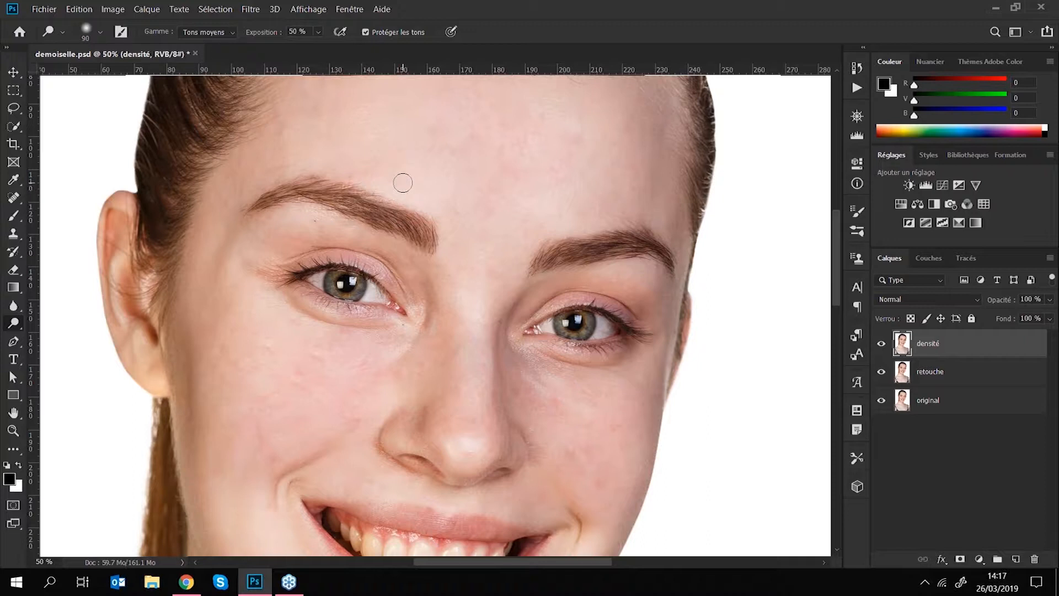
{"action": "key", "text": "ctrl+plus"}
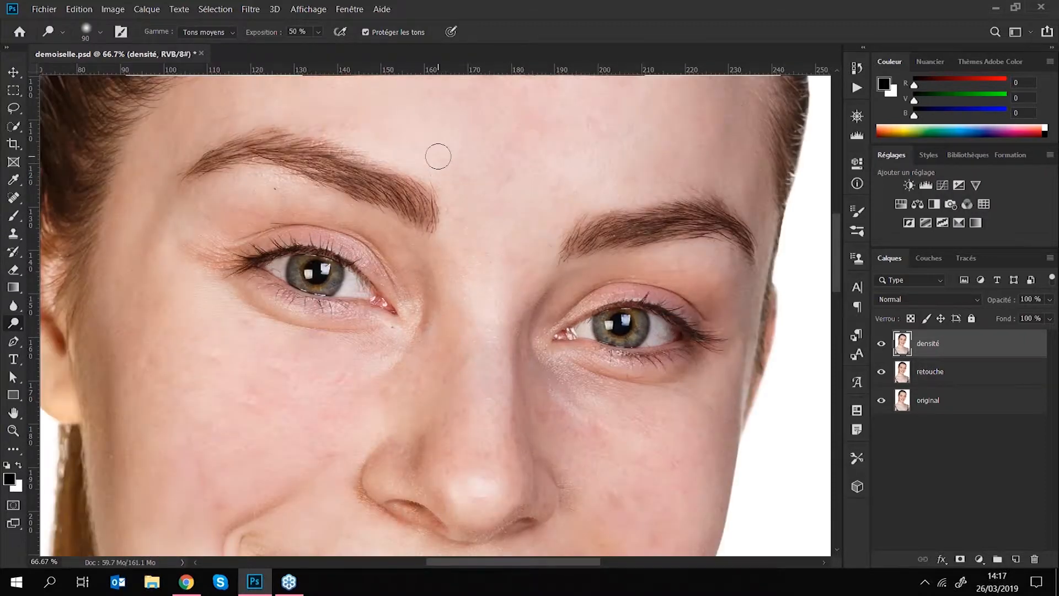
{"action": "key", "text": "ctrl+plus"}
{"action": "key", "text": "bracketleft"}
{"action": "key", "text": "bracketleft"}
{"action": "key", "text": "bracketleft"}
{"action": "key", "text": "bracketleft"}
{"action": "key", "text": "bracketleft"}
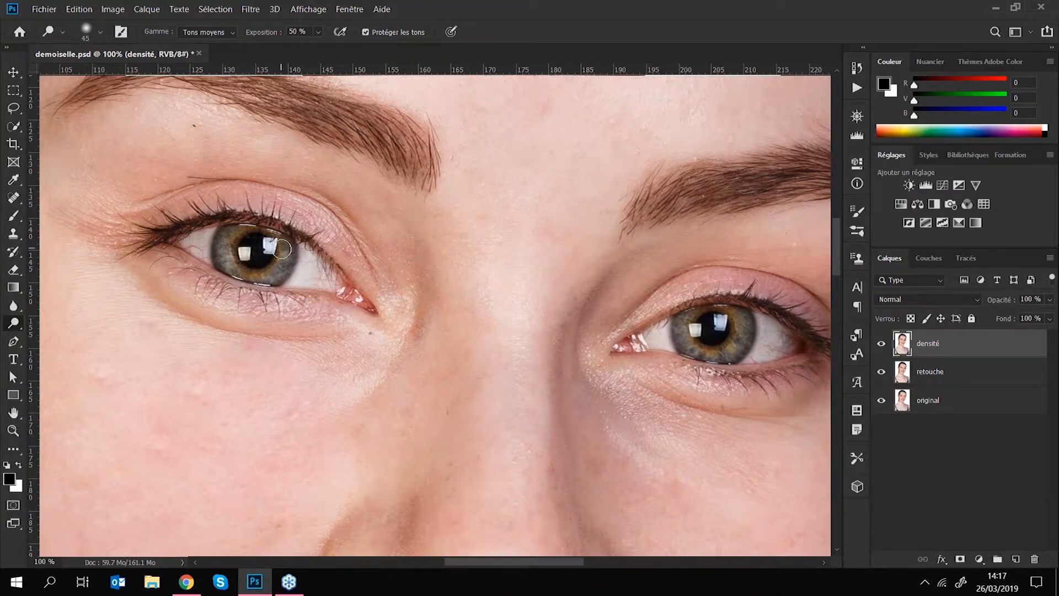
{"action": "key", "text": "bracketleft"}
{"action": "key", "text": "bracketleft"}
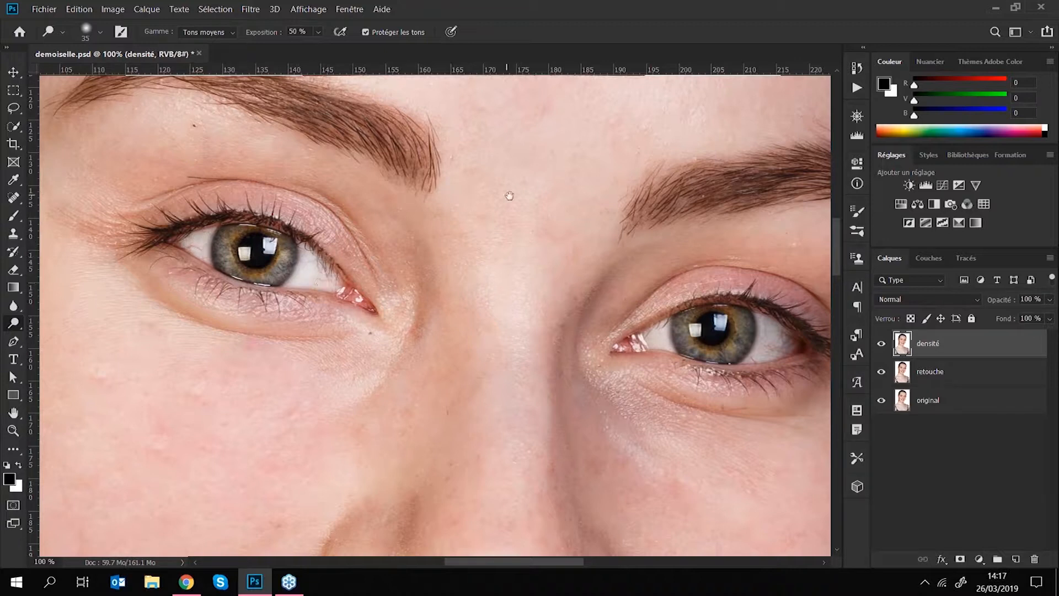
{"action": "left_click_drag", "start_coordinate": [509, 195], "coordinate": [274, 184]}
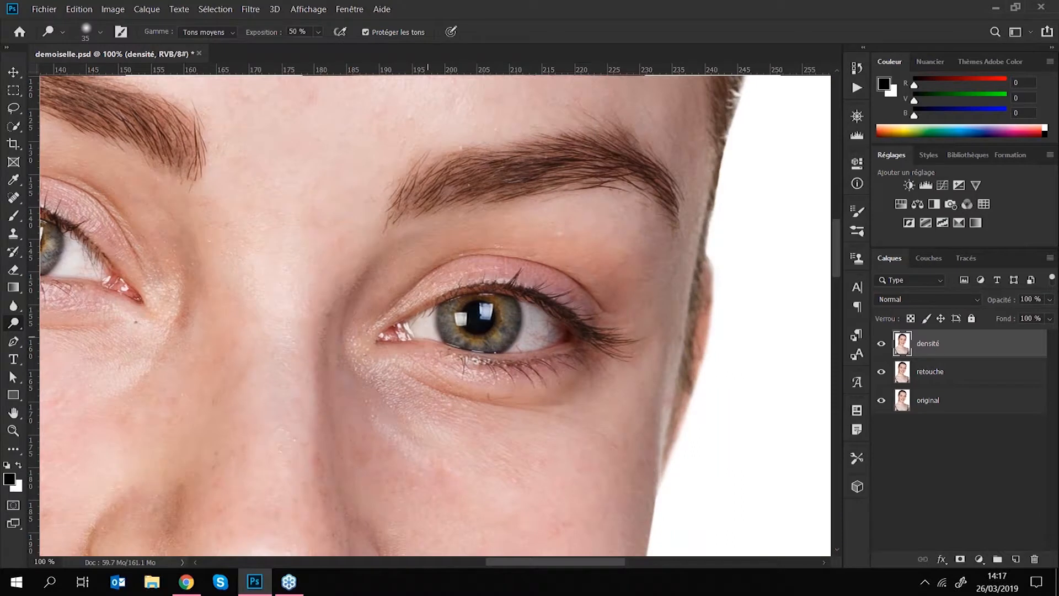
{"action": "mouse_move", "coordinate": [446, 315]}
{"action": "left_mouse_down"}
{"action": "mouse_move", "coordinate": [475, 341]}
{"action": "mouse_move", "coordinate": [464, 326]}
{"action": "mouse_move", "coordinate": [505, 331]}
{"action": "mouse_move", "coordinate": [541, 319]}
{"action": "mouse_move", "coordinate": [548, 335]}
{"action": "mouse_move", "coordinate": [563, 326]}
{"action": "left_mouse_up"}
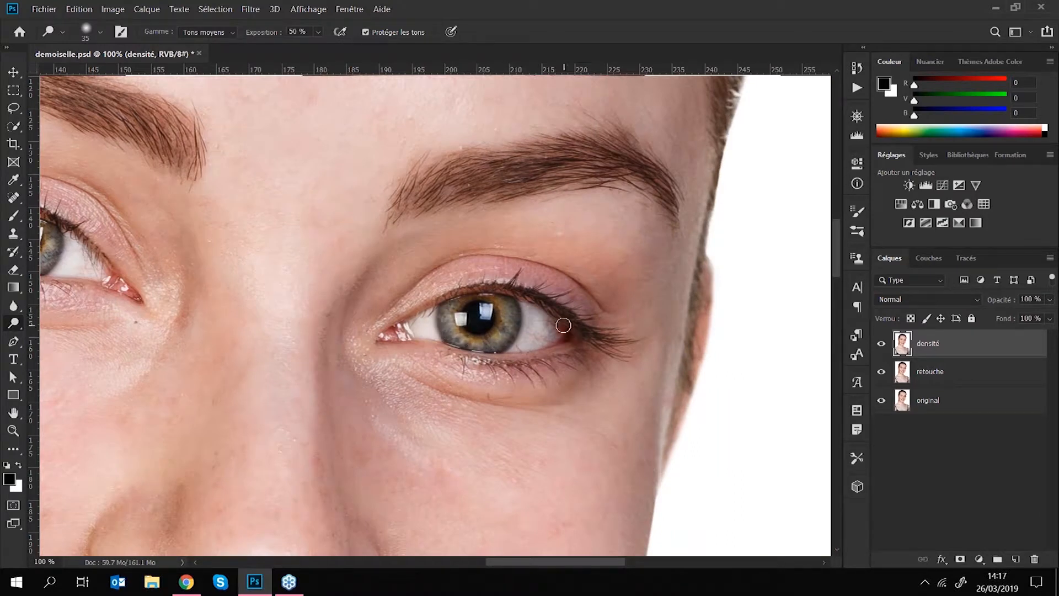
Step: Lighten the forehead and face softly with the Dodge tool, using a 700 px brush at 20% exposure
{"action": "key", "text": "ctrl+minus"}
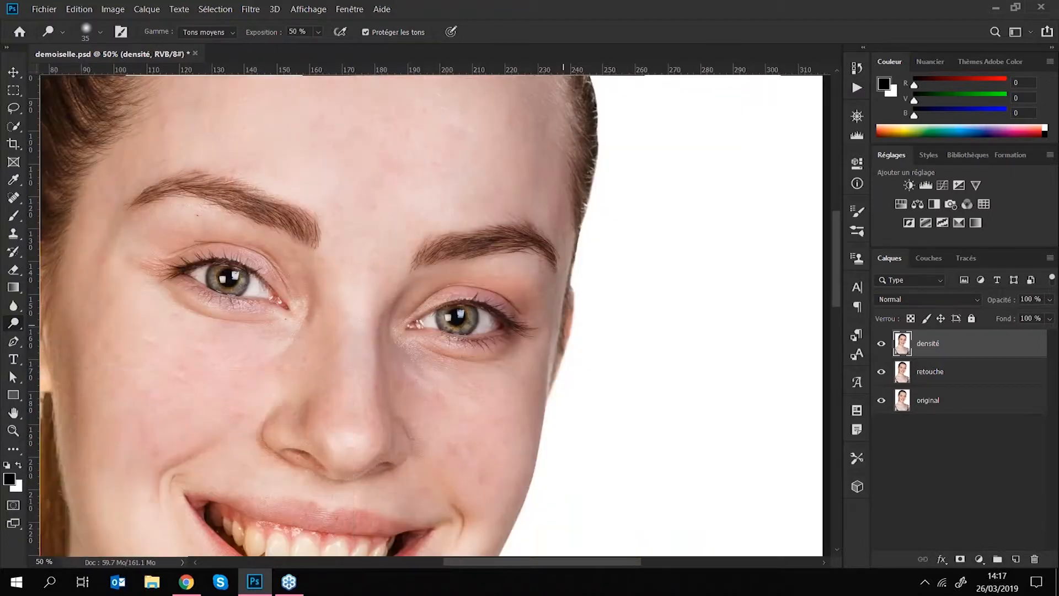
{"action": "left_click_drag", "start_coordinate": [442, 239], "coordinate": [462, 348]}
{"action": "key", "text": "]"}
{"action": "key", "text": "]"}
{"action": "key", "text": "]"}
{"action": "key", "text": "]"}
{"action": "key", "text": "]"}
{"action": "key", "text": "]"}
{"action": "key", "text": "]"}
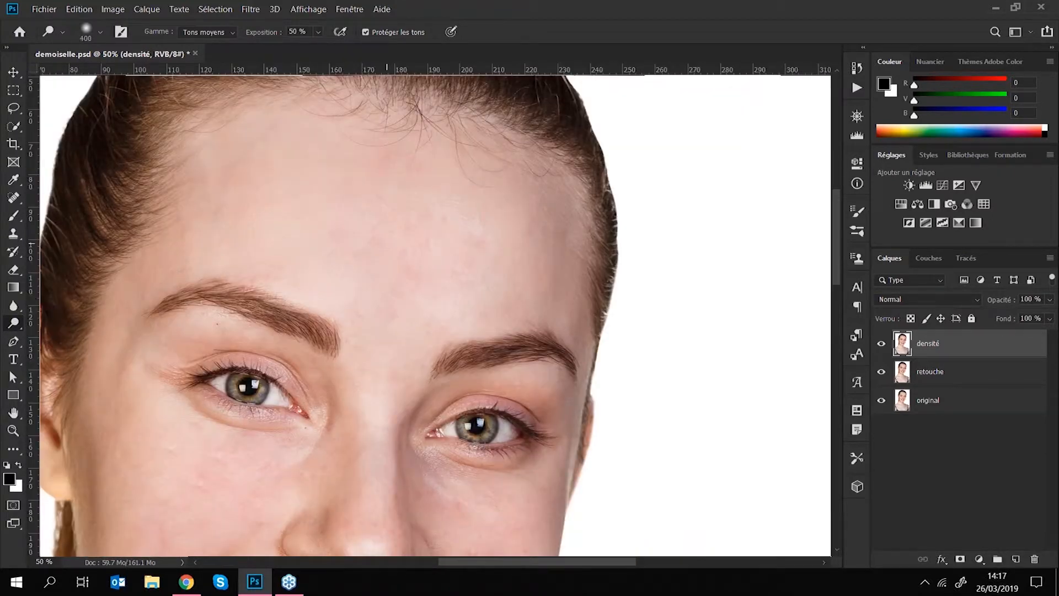
{"action": "key", "text": "]"}
{"action": "key", "text": "]"}
{"action": "key", "text": "]"}
{"action": "key", "text": "]"}
{"action": "key", "text": "2"}
{"action": "key", "text": "ctrl+minus"}
{"action": "key", "text": "ctrl+minus"}
{"action": "left_click_drag", "start_coordinate": [550, 271], "coordinate": [551, 234]}
{"action": "key", "text": "ctrl+r"}
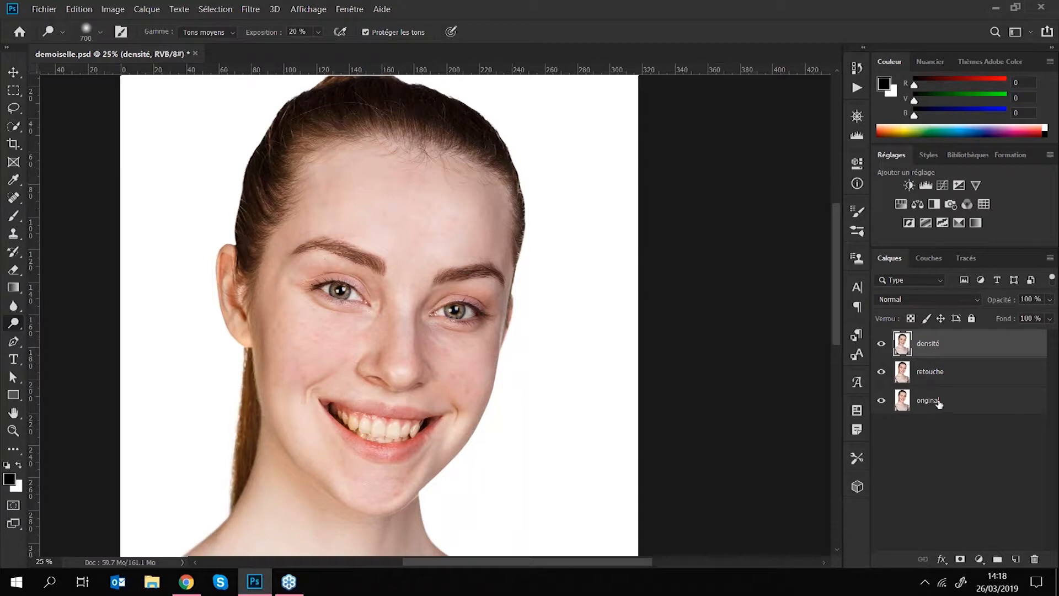
Step: Toggle the visibility of the "densité" and "retouche" layers to compare the portrait before and after lightening
{"action": "left_click", "coordinate": [881, 345]}
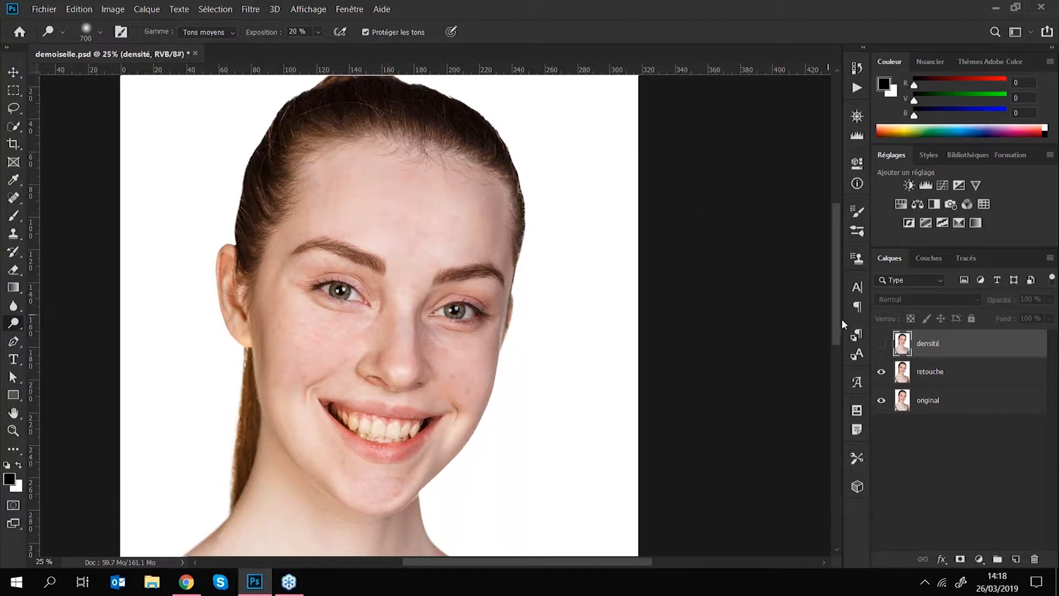
{"action": "left_click", "coordinate": [881, 372]}
{"action": "left_click", "coordinate": [881, 372]}
{"action": "left_click", "coordinate": [882, 345]}
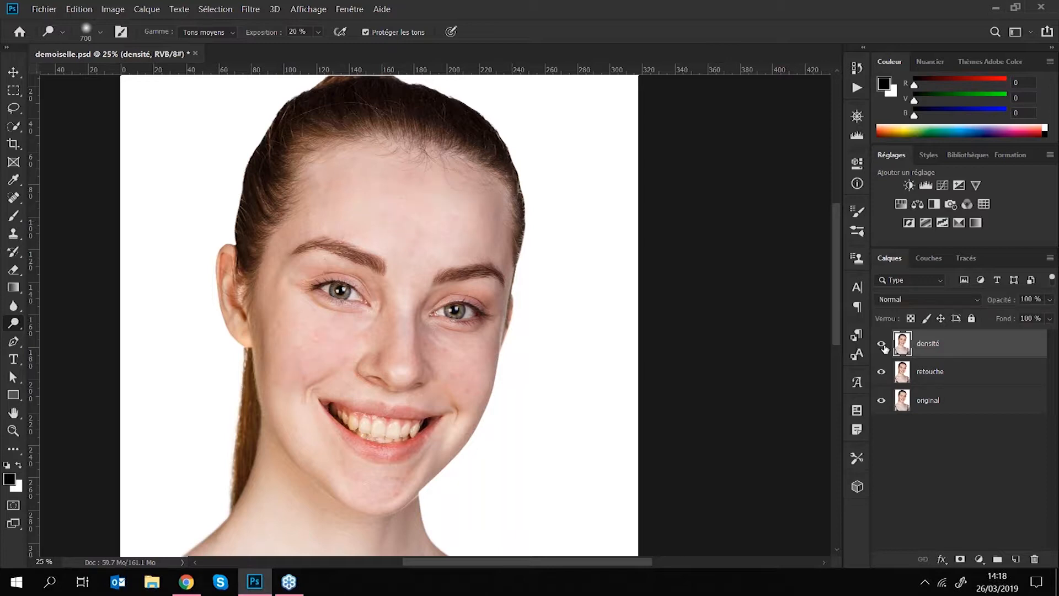
{"action": "left_click", "coordinate": [882, 345]}
{"action": "left_click", "coordinate": [882, 345]}
Step: Set the Dodge exposure to 50% and lighten the darker areas of the lower face with a 300 px brush
{"action": "key", "text": "ctrl+plus"}
{"action": "key", "text": "ctrl+plus"}
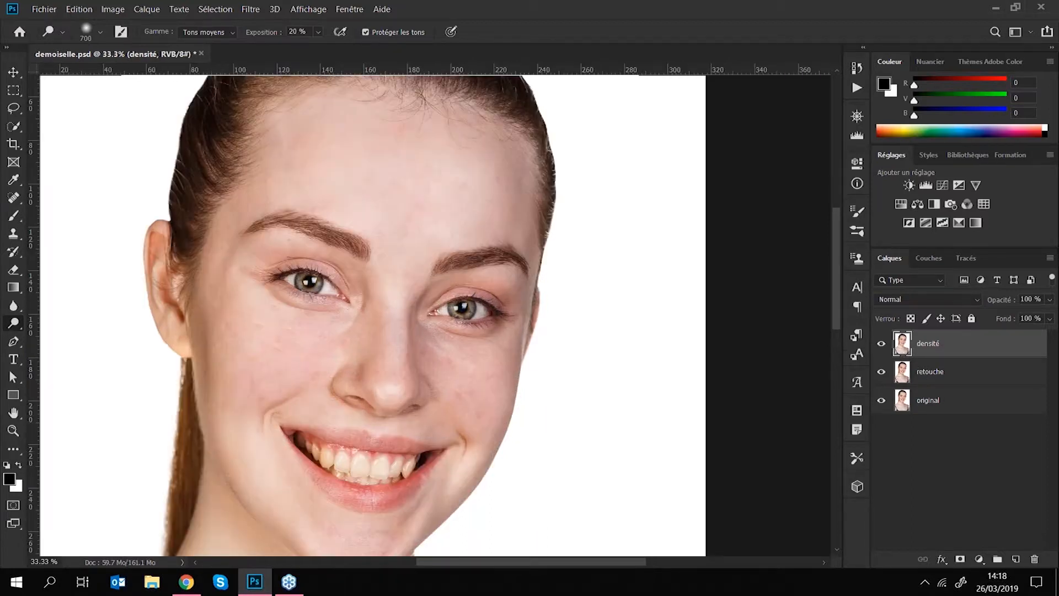
{"action": "left_click_drag", "start_coordinate": [504, 278], "coordinate": [580, 228]}
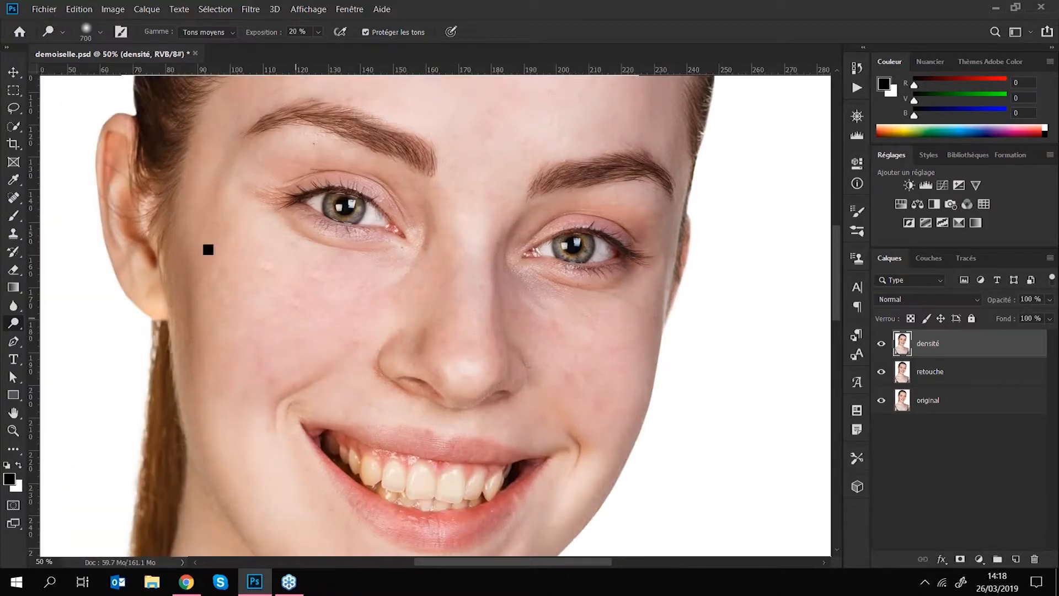
{"action": "key", "text": "Return"}
{"action": "type", "text": "50"}
{"action": "key", "text": "Return"}
{"action": "key", "text": "bracketleft"}
{"action": "key", "text": "bracketleft"}
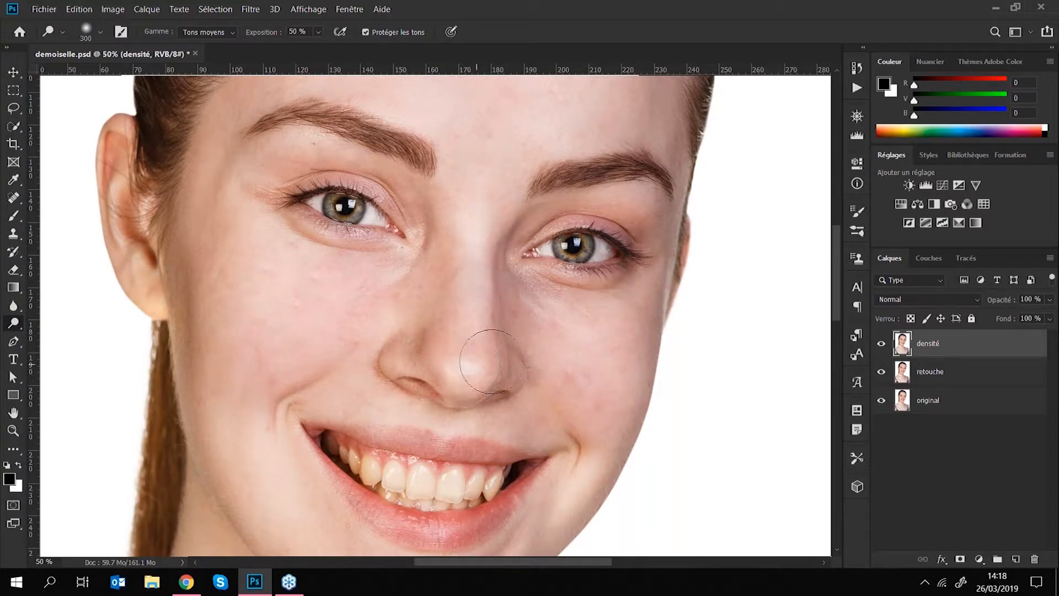
{"action": "left_click_drag", "start_coordinate": [486, 400], "coordinate": [485, 260]}
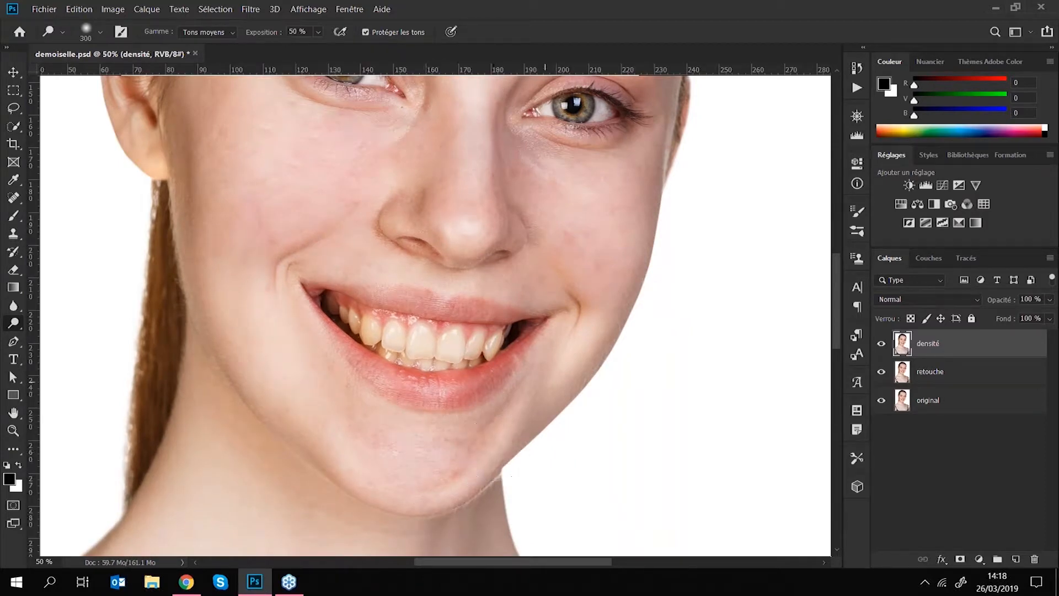
{"action": "scroll", "coordinate": [465, 306], "scroll_direction": "down", "scroll_amount": 3}
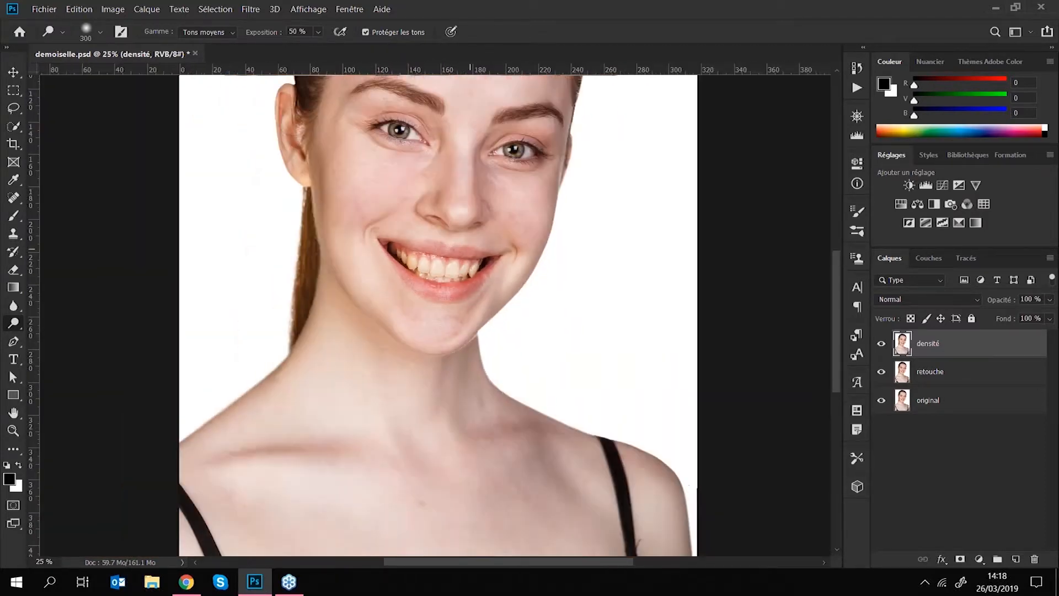
Step: Lighten the neck, chest and shoulder with the Dodge tool, using a brush of about 600 px
{"action": "left_click_drag", "start_coordinate": [486, 359], "coordinate": [479, 218]}
{"action": "key", "text": "bracketright"}
{"action": "key", "text": "bracketright"}
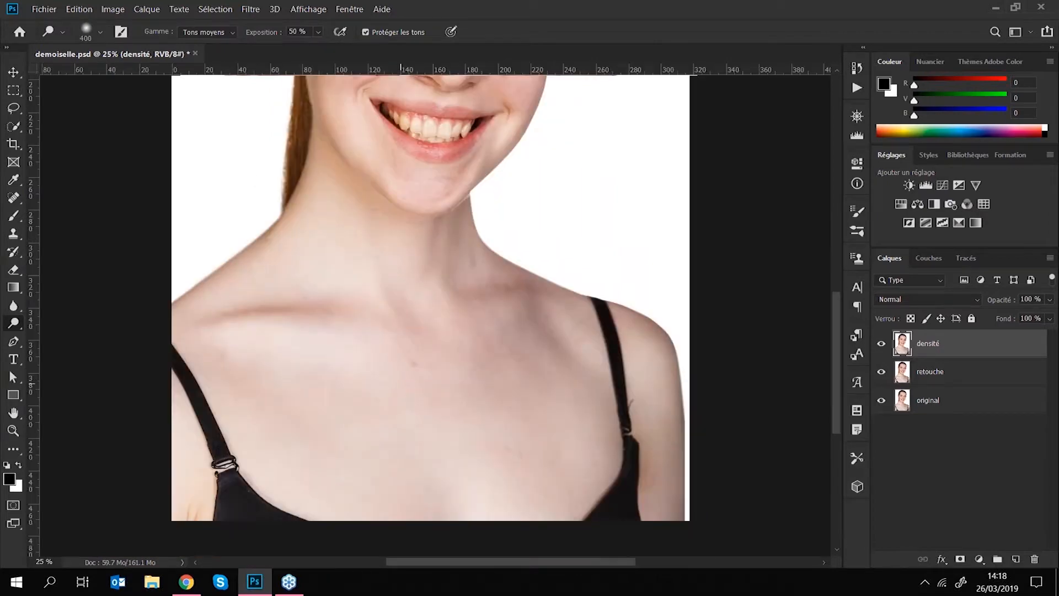
{"action": "key", "text": "bracketright"}
{"action": "key", "text": "bracketright"}
{"action": "key", "text": "bracketright"}
{"action": "key", "text": "bracketright"}
{"action": "key", "text": "bracketright"}
{"action": "key", "text": "bracketright"}
{"action": "key", "text": "bracketright"}
{"action": "key", "text": "bracketright"}
{"action": "key", "text": "bracketright"}
{"action": "key", "text": "bracketleft"}
{"action": "key", "text": "bracketleft"}
{"action": "key", "text": "bracketleft"}
{"action": "key", "text": "bracketleft"}
{"action": "key", "text": "bracketleft"}
{"action": "key", "text": "bracketleft"}
{"action": "key", "text": "bracketleft"}
{"action": "key", "text": "bracketleft"}
{"action": "key", "text": "bracketleft"}
{"action": "key", "text": "bracketleft"}
{"action": "key", "text": "bracketleft"}
{"action": "key", "text": "bracketleft"}
{"action": "left_click_drag", "start_coordinate": [640, 364], "coordinate": [672, 509]}
Step: Set the Dodge exposure to 80% and start whitening the upper teeth with an 80 px brush
{"action": "left_click_drag", "start_coordinate": [459, 177], "coordinate": [481, 338]}
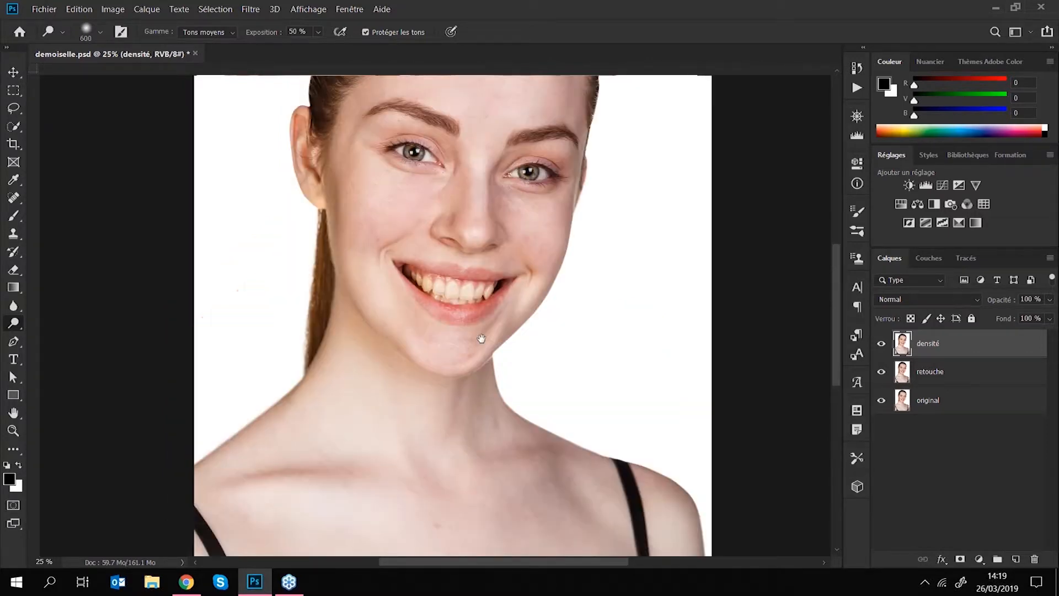
{"action": "key", "text": "ctrl+plus"}
{"action": "key", "text": "ctrl+plus"}
{"action": "key", "text": "ctrl+plus"}
{"action": "key", "text": "ctrl+plus"}
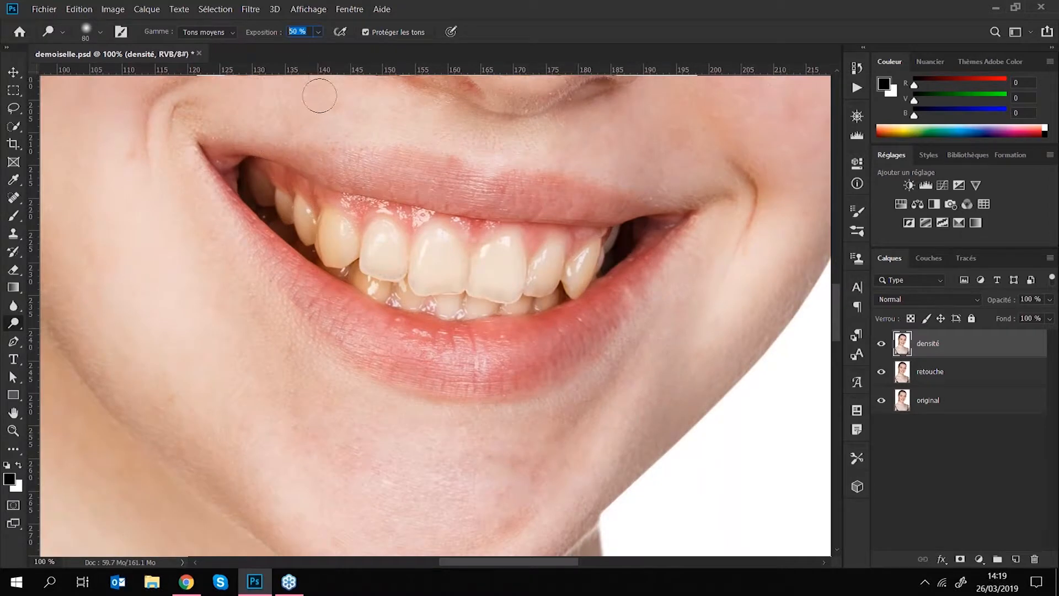
{"action": "type", "text": "80"}
{"action": "key", "text": "Return"}
{"action": "mouse_move", "coordinate": [334, 226]}
{"action": "left_mouse_down"}
{"action": "mouse_move", "coordinate": [336, 246]}
{"action": "mouse_move", "coordinate": [335, 224]}
{"action": "mouse_move", "coordinate": [341, 241]}
{"action": "mouse_move", "coordinate": [312, 235]}
{"action": "mouse_move", "coordinate": [282, 205]}
{"action": "mouse_move", "coordinate": [351, 244]}
{"action": "mouse_move", "coordinate": [322, 234]}
{"action": "mouse_move", "coordinate": [378, 231]}
{"action": "mouse_move", "coordinate": [422, 298]}
{"action": "mouse_move", "coordinate": [442, 270]}
{"action": "mouse_move", "coordinate": [427, 278]}
{"action": "left_mouse_up"}
Step: Whiten the remaining upper and lower teeth with a 45 px Dodge brush
{"action": "key", "text": "bracketleft"}
{"action": "key", "text": "bracketleft"}
{"action": "mouse_move", "coordinate": [491, 262]}
{"action": "left_mouse_down"}
{"action": "mouse_move", "coordinate": [479, 279]}
{"action": "mouse_move", "coordinate": [502, 252]}
{"action": "mouse_move", "coordinate": [514, 282]}
{"action": "mouse_move", "coordinate": [540, 279]}
{"action": "mouse_move", "coordinate": [550, 262]}
{"action": "mouse_move", "coordinate": [525, 279]}
{"action": "mouse_move", "coordinate": [580, 271]}
{"action": "mouse_move", "coordinate": [586, 278]}
{"action": "mouse_move", "coordinate": [552, 302]}
{"action": "mouse_move", "coordinate": [514, 307]}
{"action": "mouse_move", "coordinate": [557, 298]}
{"action": "left_mouse_up"}
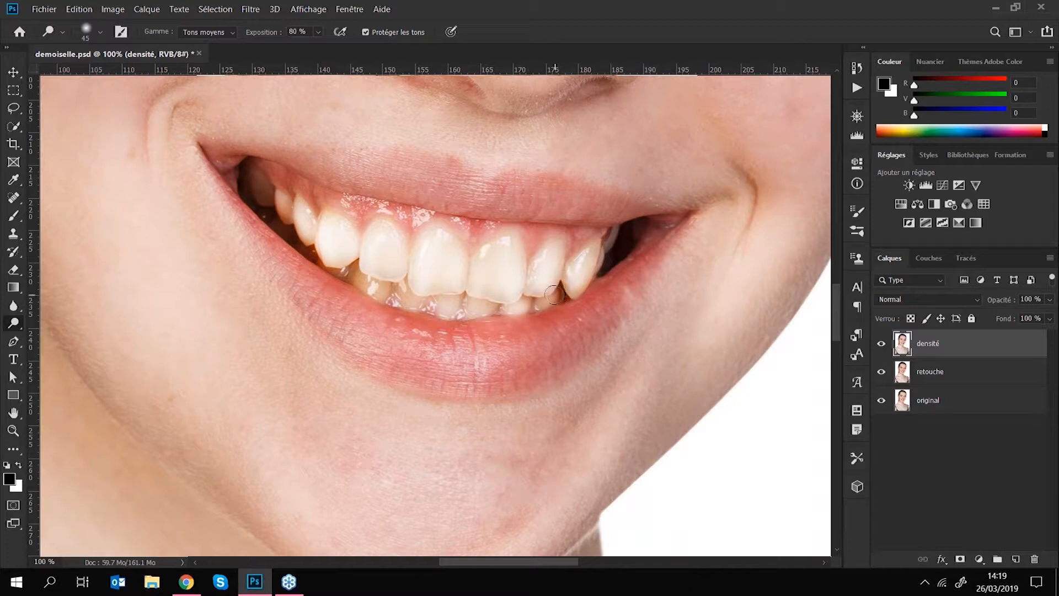
{"action": "key", "text": "ctrl"}
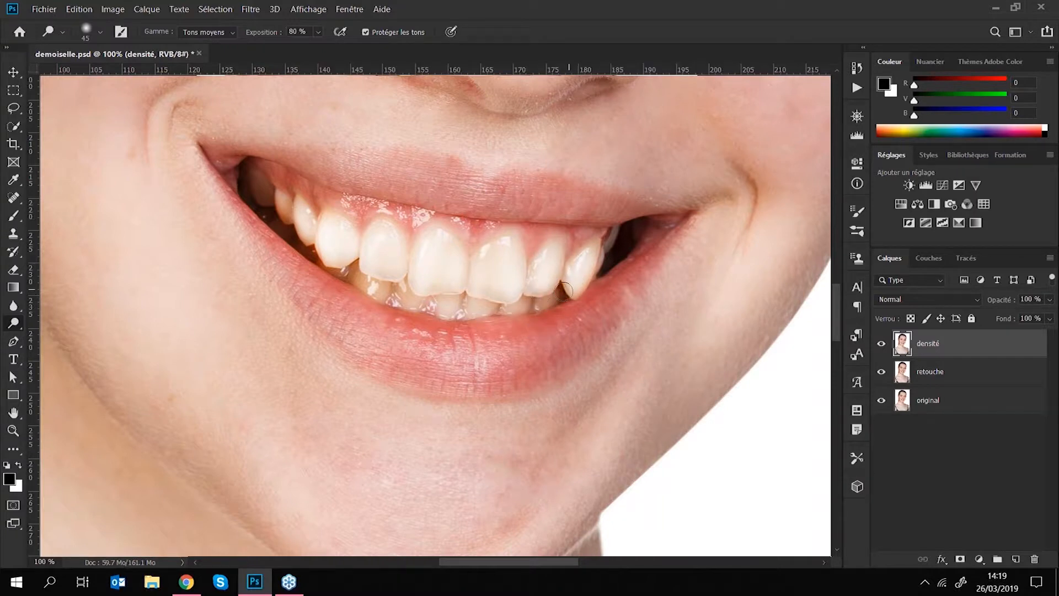
{"action": "mouse_move", "coordinate": [538, 301]}
{"action": "left_mouse_down"}
{"action": "mouse_move", "coordinate": [475, 306]}
{"action": "mouse_move", "coordinate": [415, 291]}
{"action": "mouse_move", "coordinate": [414, 302]}
{"action": "mouse_move", "coordinate": [402, 286]}
{"action": "mouse_move", "coordinate": [353, 271]}
{"action": "left_mouse_up"}
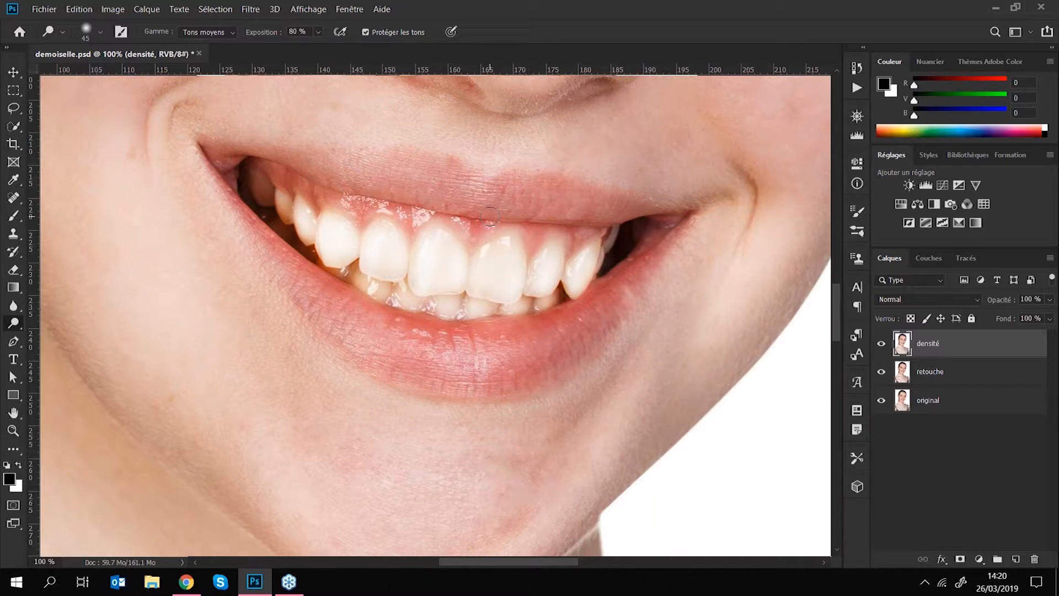
Step: Switch to the Burn tool and set its soft brush to 85 px, midtones range and 100% exposure
{"action": "scroll", "coordinate": [490, 216], "scroll_direction": "down", "scroll_amount": 4}
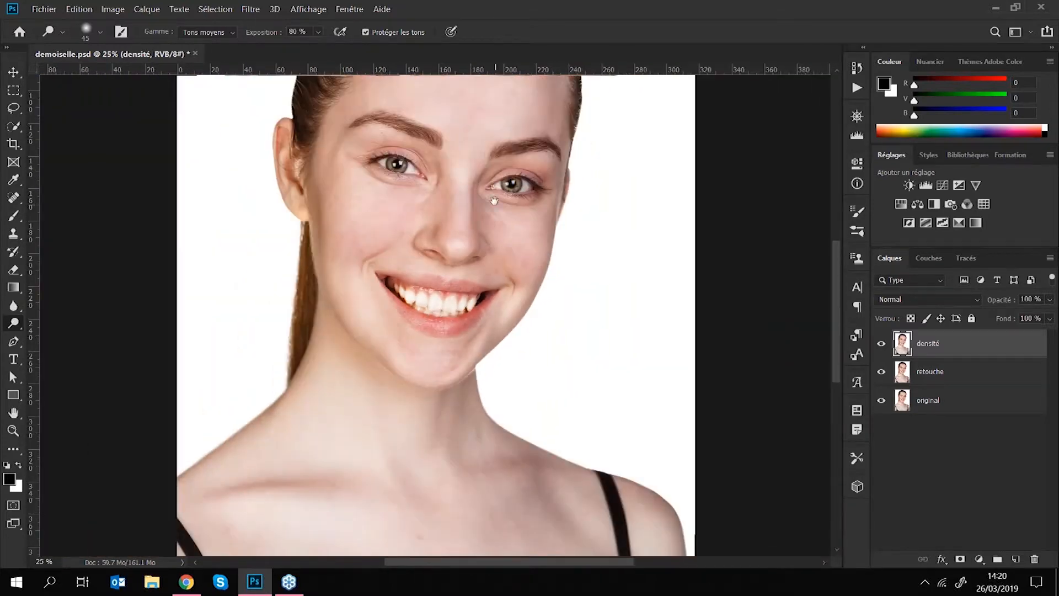
{"action": "left_click_drag", "start_coordinate": [487, 148], "coordinate": [475, 282]}
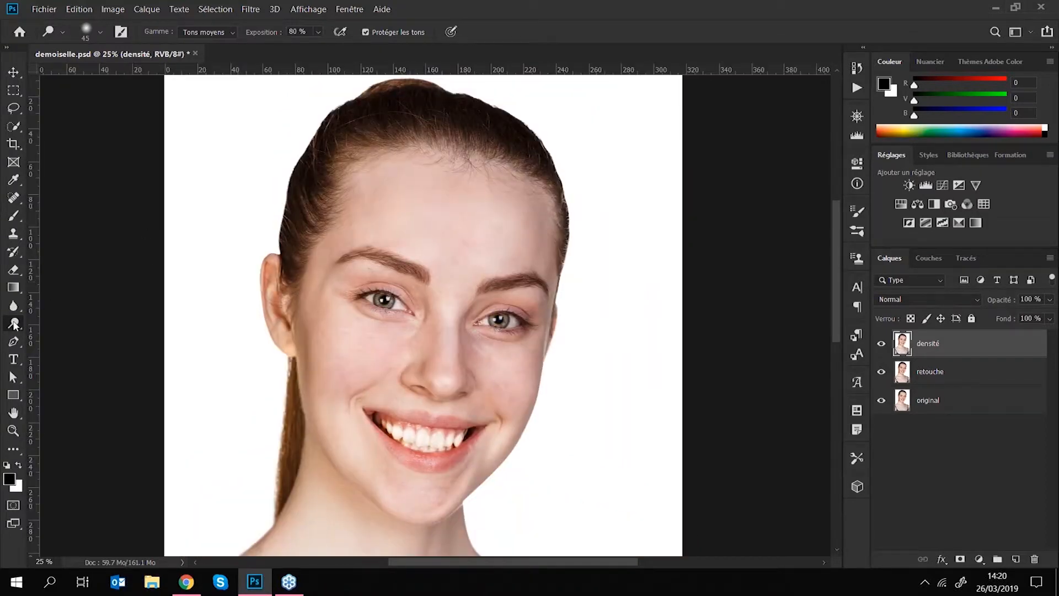
{"action": "left_click_drag", "start_coordinate": [15, 325], "coordinate": [69, 337]}
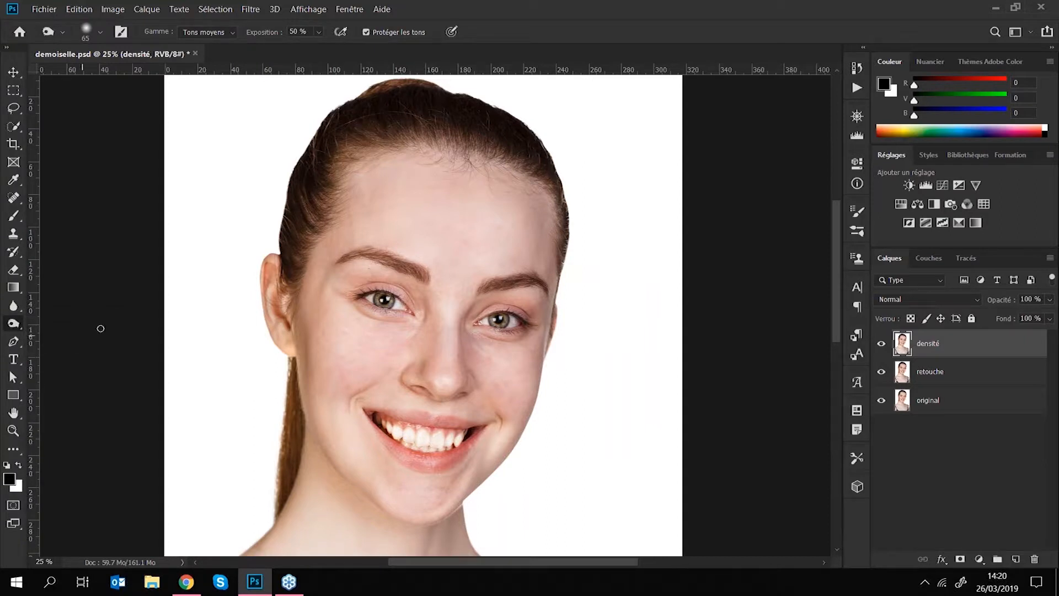
{"action": "left_click", "coordinate": [98, 30]}
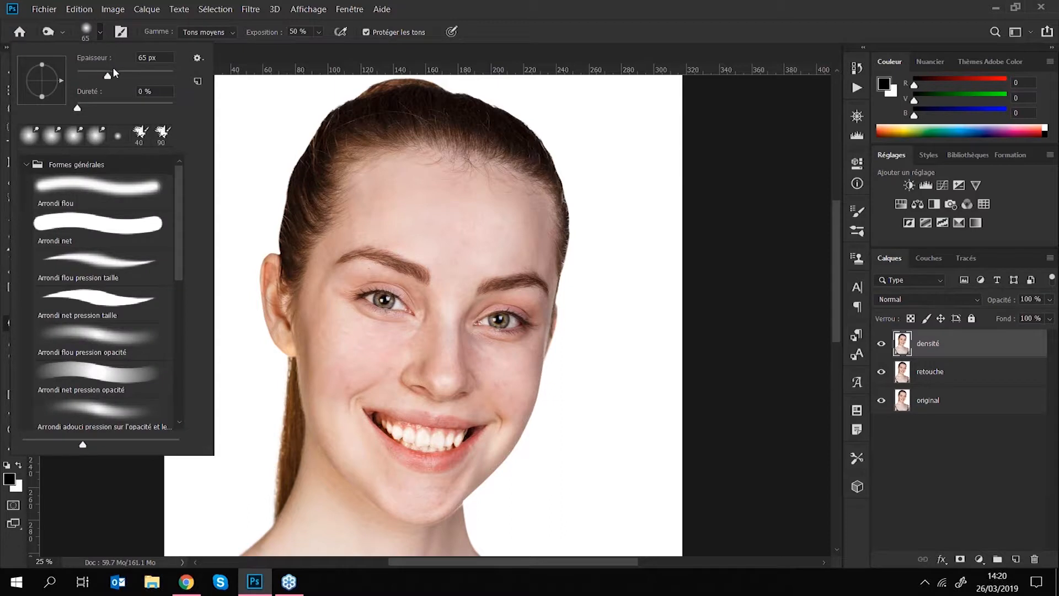
{"action": "left_click_drag", "start_coordinate": [147, 74], "coordinate": [148, 76]}
{"action": "mouse_move", "coordinate": [78, 107]}
{"action": "left_mouse_down"}
{"action": "mouse_move", "coordinate": [171, 105]}
{"action": "mouse_move", "coordinate": [66, 105]}
{"action": "left_mouse_up"}
{"action": "left_click", "coordinate": [231, 34]}
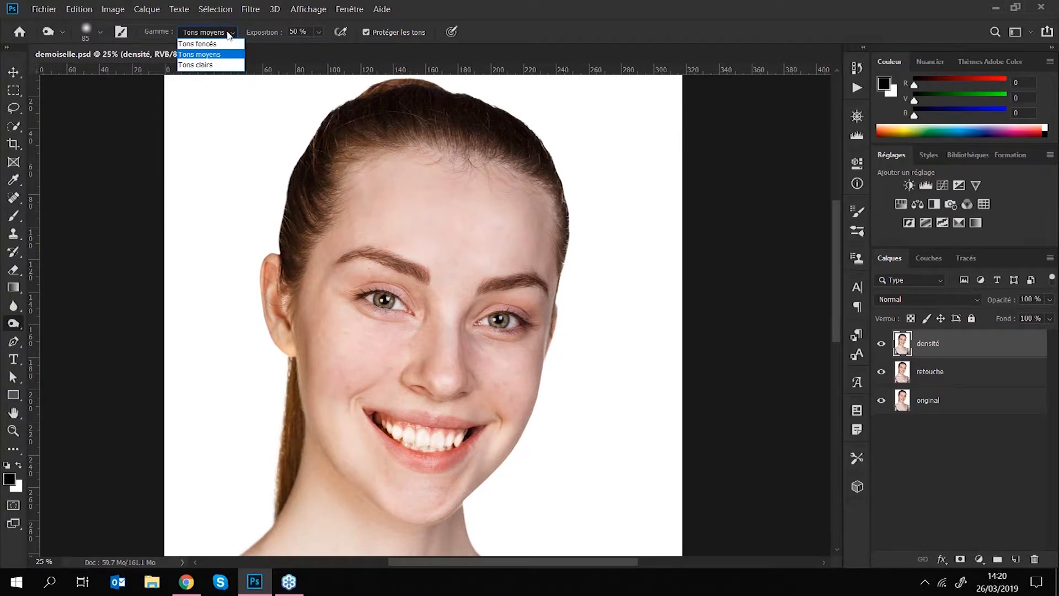
{"action": "left_click", "coordinate": [235, 32]}
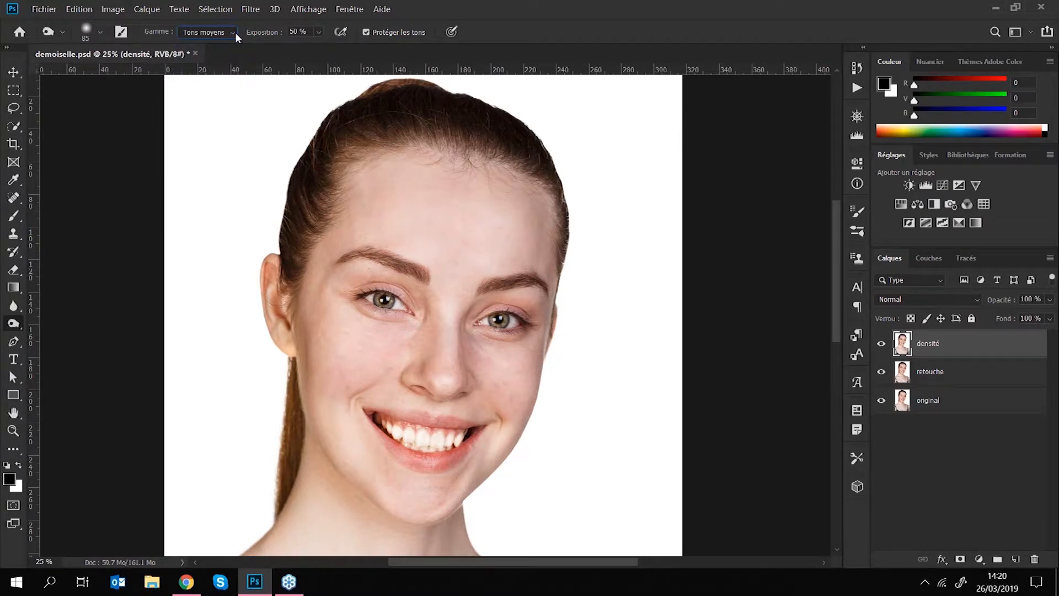
{"action": "left_click", "coordinate": [319, 32]}
{"action": "left_click_drag", "start_coordinate": [329, 50], "coordinate": [380, 49]}
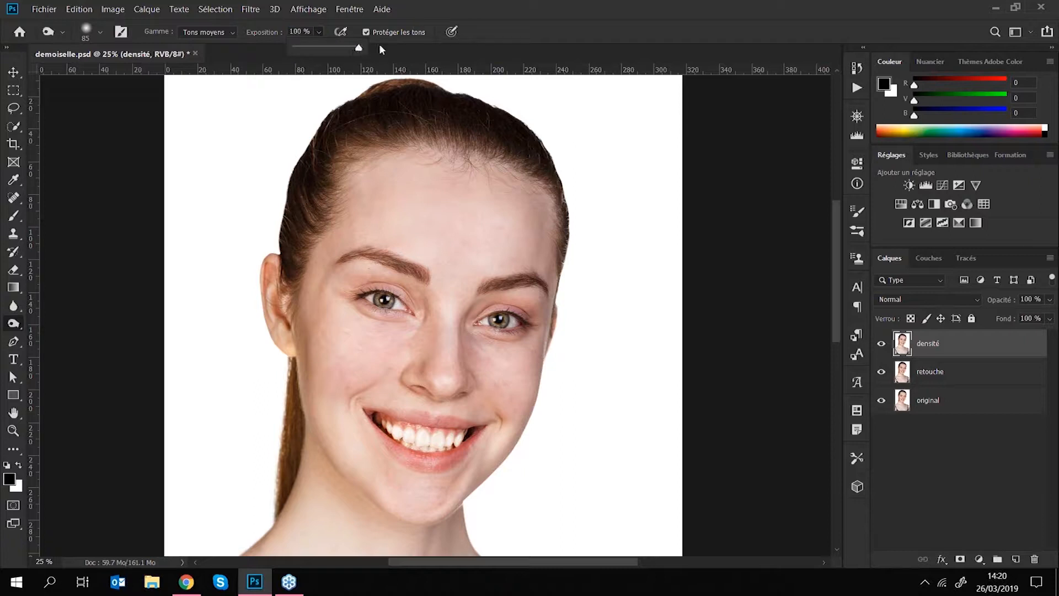
Step: Enlarge the Burn brush to 800 px over the forehead and set its exposure to 50%
{"action": "key", "text": "bracketright"}
{"action": "key", "text": "bracketright"}
{"action": "key", "text": "bracketright"}
{"action": "key", "text": "bracketright"}
{"action": "key", "text": "bracketright"}
{"action": "key", "text": "bracketright"}
{"action": "key", "text": "bracketright"}
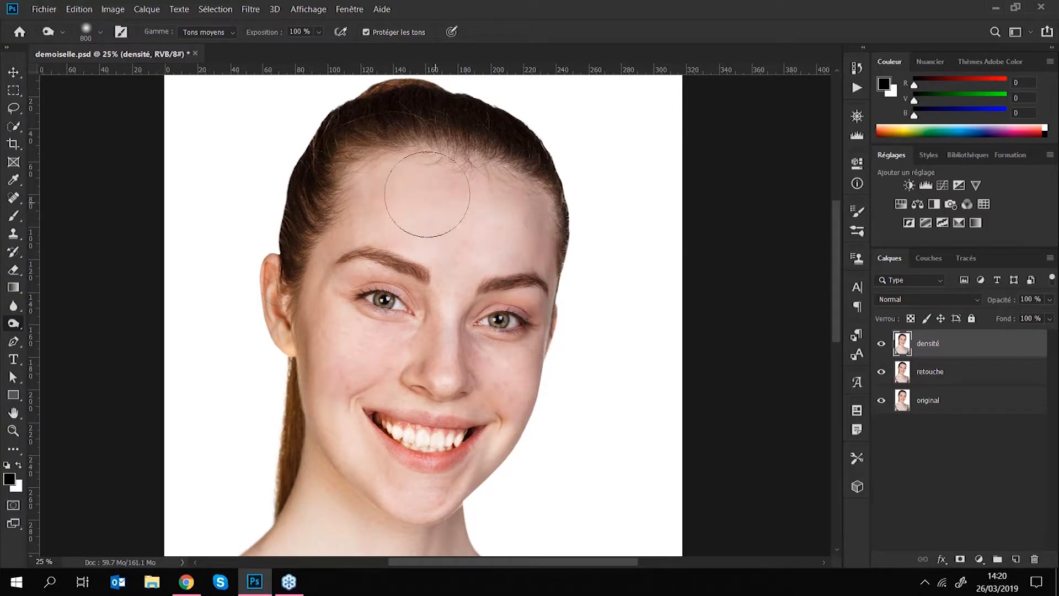
{"action": "left_click_drag", "start_coordinate": [311, 31], "coordinate": [287, 32]}
{"action": "type", "text": "50"}
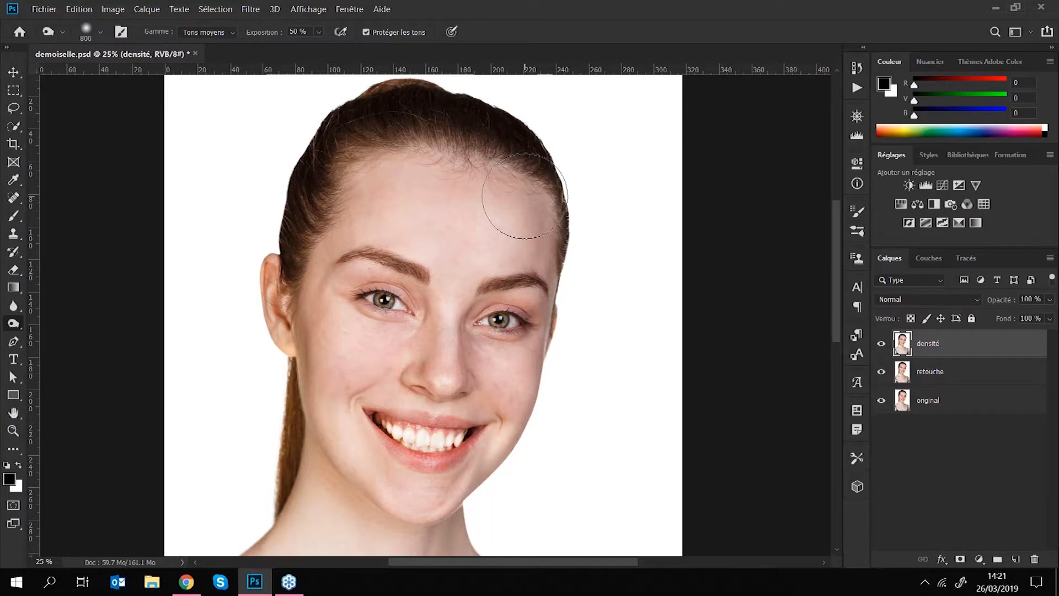
Step: Reduce the Burn brush to 600 px for the forehead and to 250 px for the cheek and jaw contours
{"action": "key", "text": "ctrl+plus"}
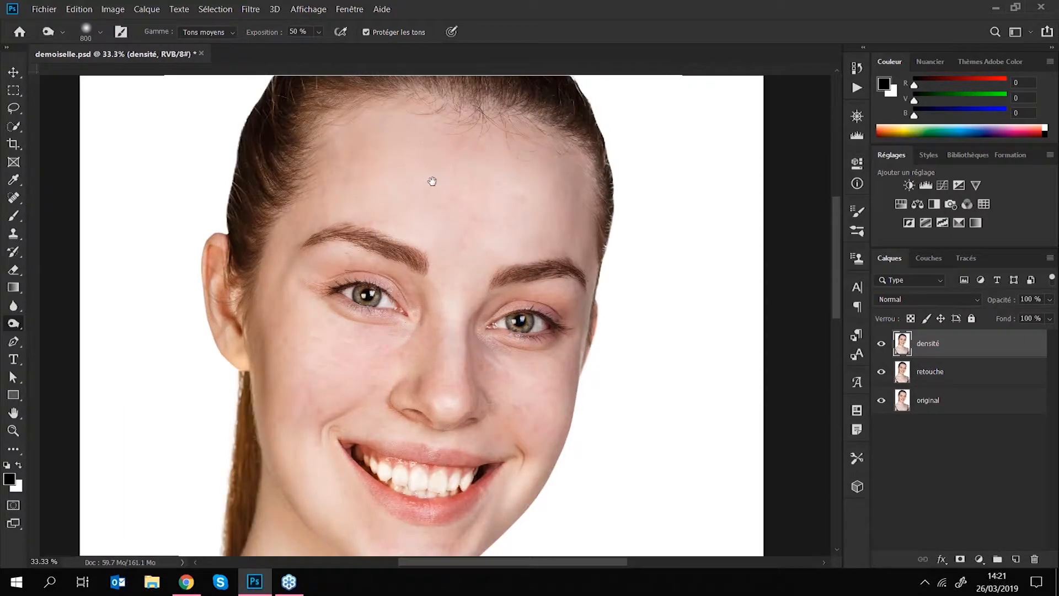
{"action": "left_click_drag", "start_coordinate": [431, 181], "coordinate": [440, 232]}
{"action": "key", "text": "bracketleft"}
{"action": "key", "text": "bracketleft"}
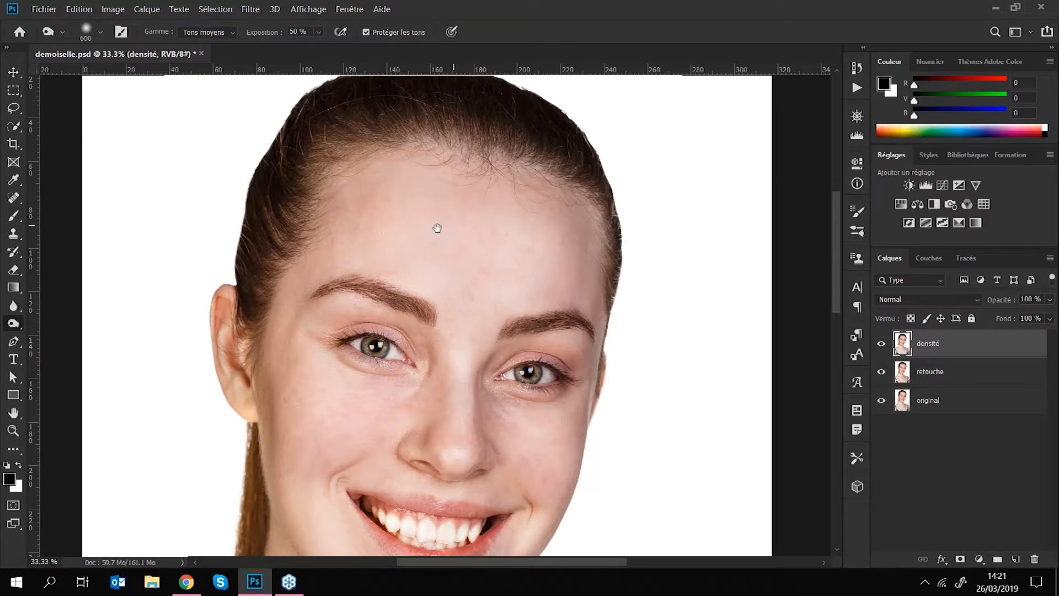
{"action": "left_click_drag", "start_coordinate": [435, 224], "coordinate": [491, 159]}
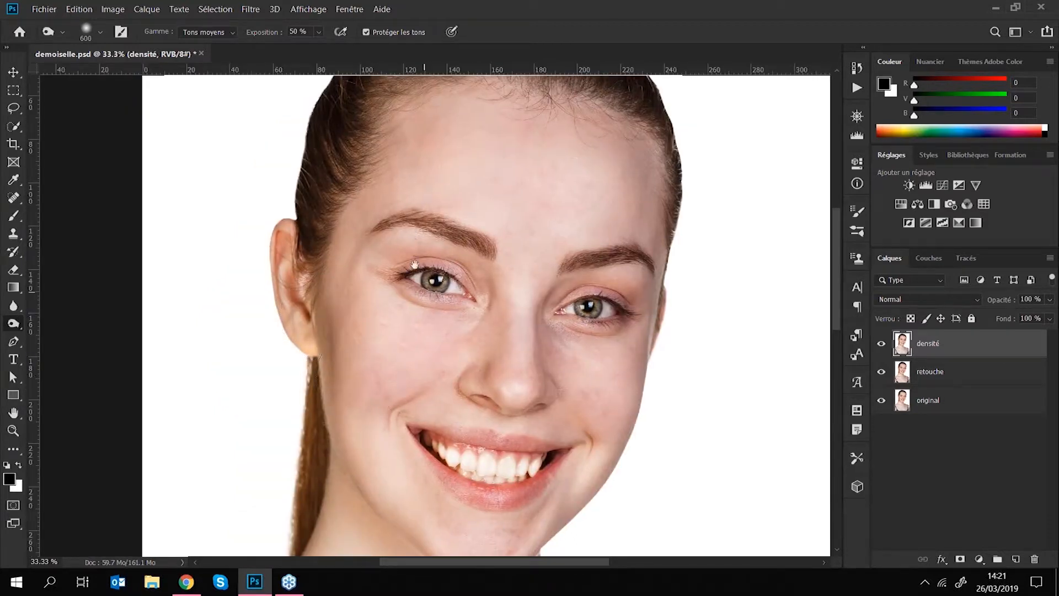
{"action": "left_click_drag", "start_coordinate": [415, 264], "coordinate": [394, 211]}
{"action": "key", "text": "bracketleft"}
{"action": "key", "text": "bracketleft"}
{"action": "key", "text": "bracketleft"}
{"action": "key", "text": "bracketleft"}
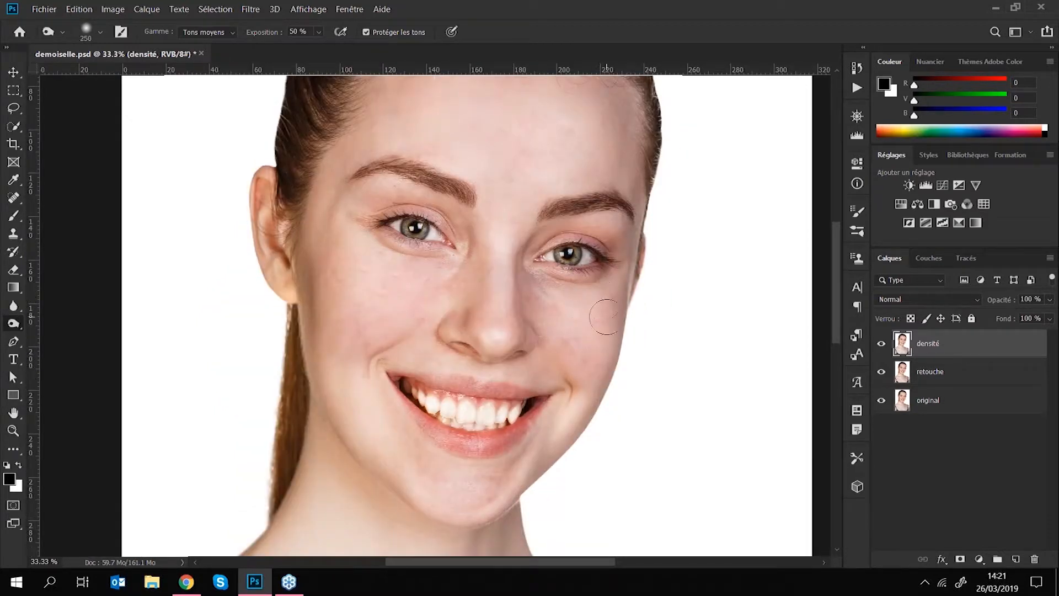
{"action": "left_click_drag", "start_coordinate": [598, 382], "coordinate": [601, 240]}
Step: Enlarge the Burn brush to 800 px for the neck and chest and set its exposure to 5%
{"action": "key", "text": "bracketright"}
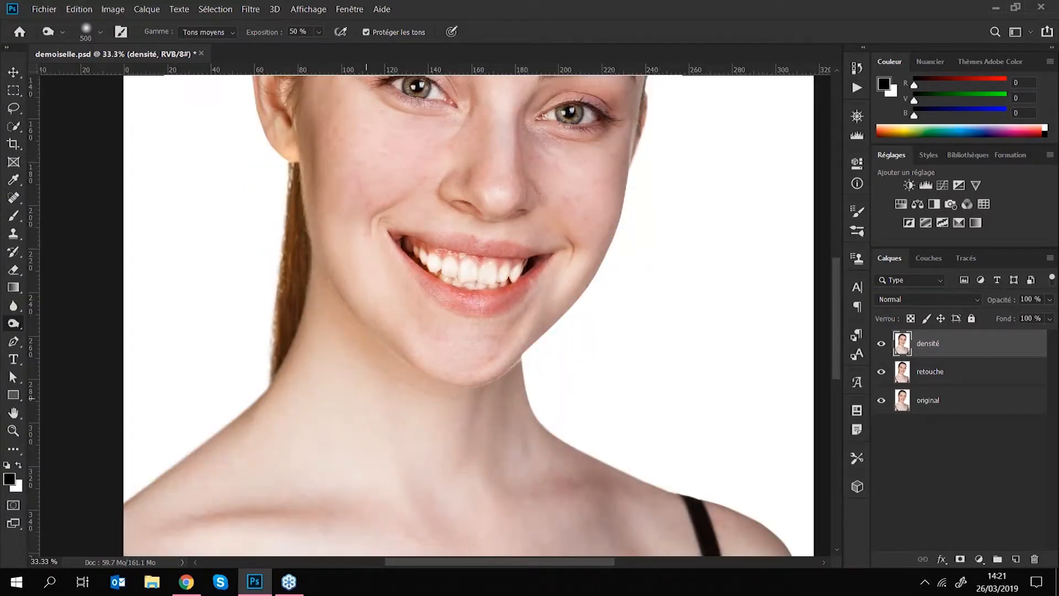
{"action": "key", "text": "0"}
{"action": "key", "text": "2"}
{"action": "key", "text": "bracketright"}
{"action": "key", "text": "bracketright"}
{"action": "key", "text": "bracketright"}
{"action": "left_click_drag", "start_coordinate": [469, 405], "coordinate": [438, 300]}
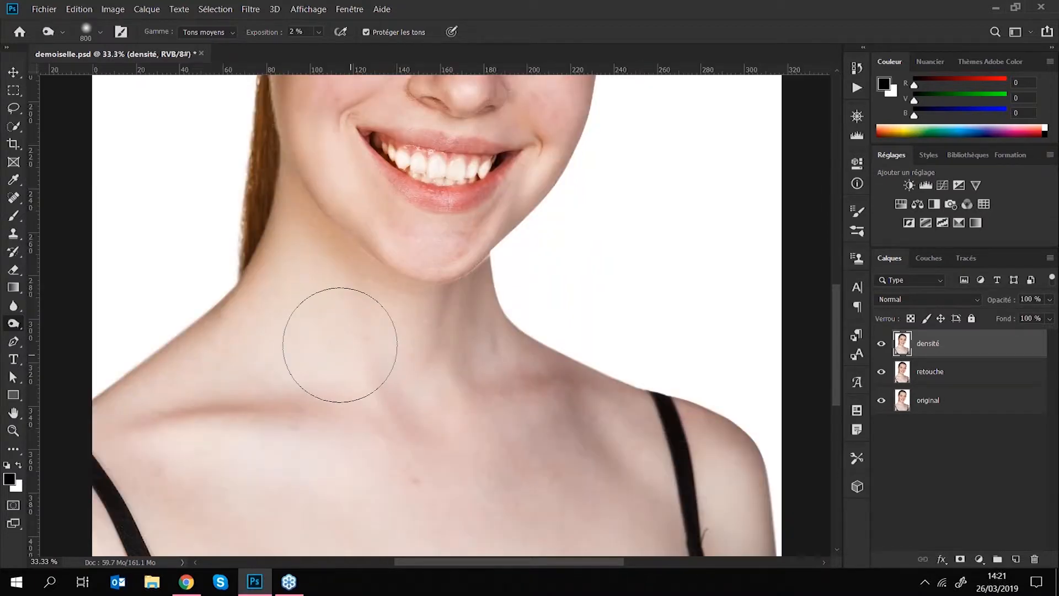
{"action": "type", "text": "0"}
{"action": "key", "text": "Return"}
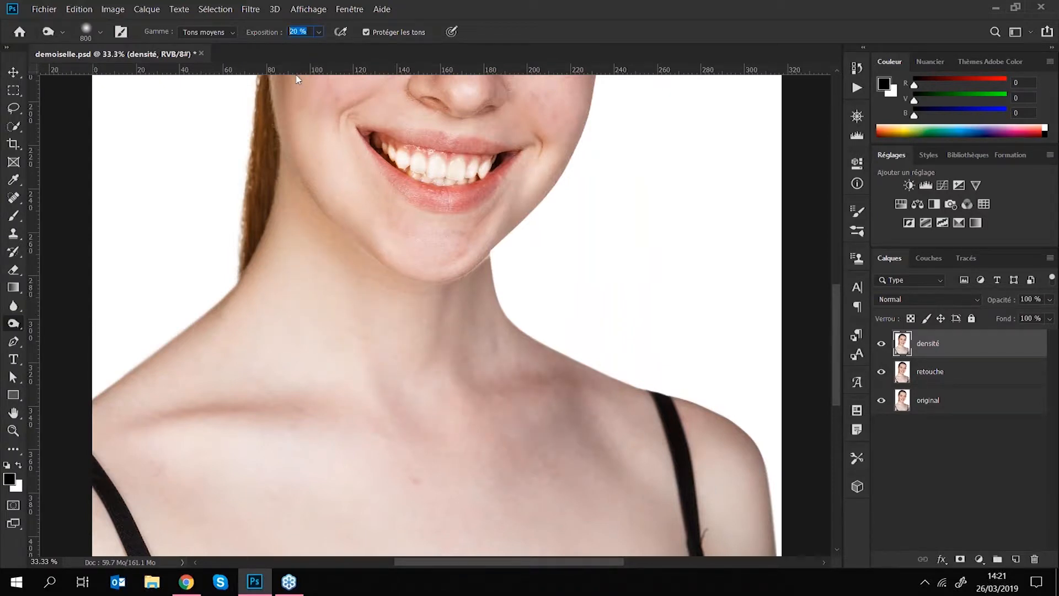
{"action": "type", "text": "5"}
Step: Heal uneven spots on the nose and the adjoining cheek areas with the Spot Healing Brush at 175 px
{"action": "key", "text": "ctrl+minus"}
{"action": "key", "text": "ctrl+minus"}
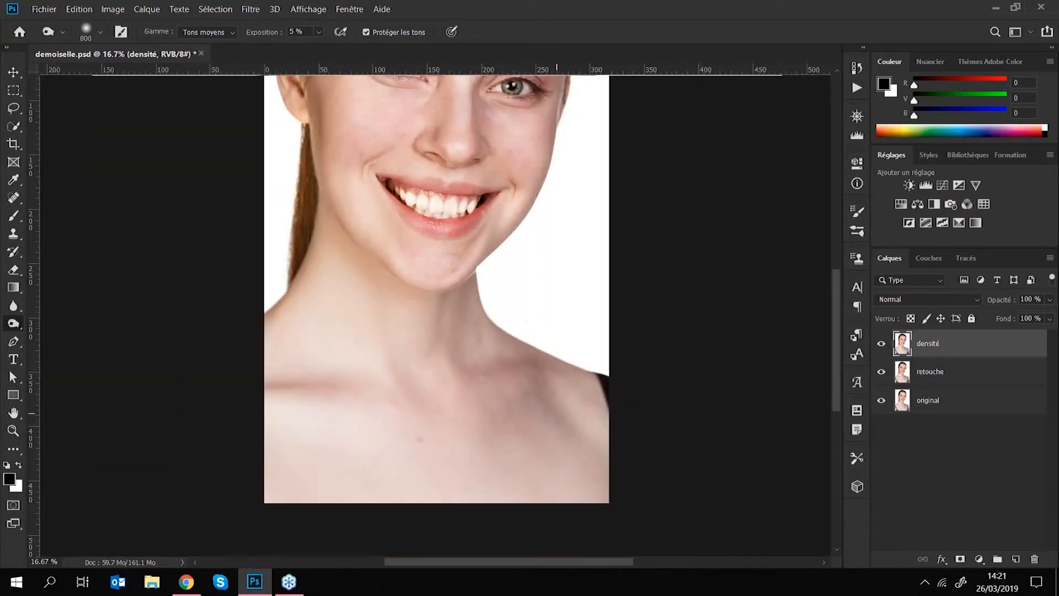
{"action": "key", "text": "space"}
{"action": "left_click_drag", "start_coordinate": [500, 186], "coordinate": [495, 230]}
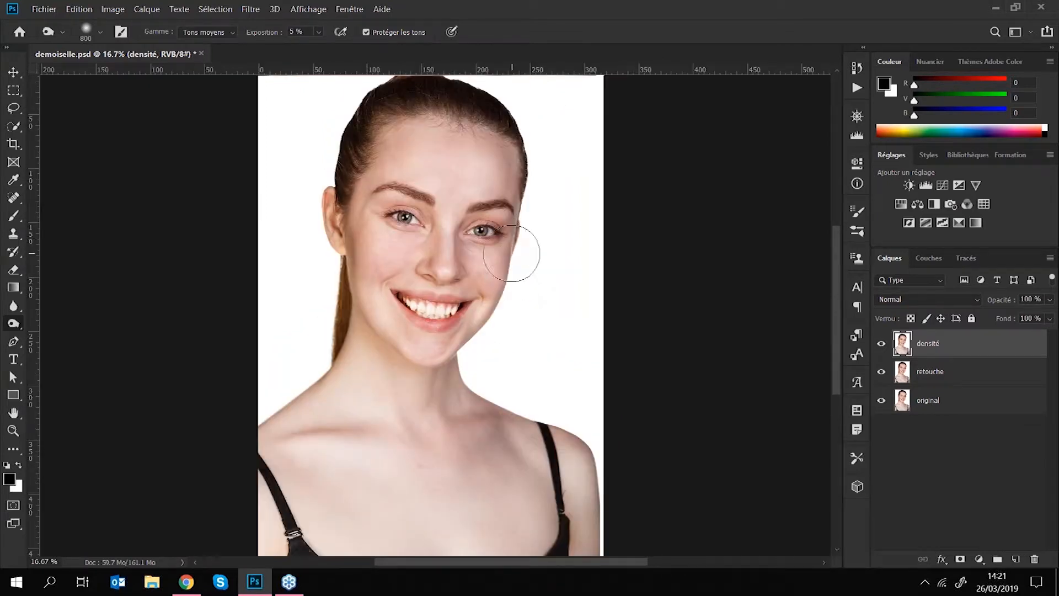
{"action": "key", "text": "ctrl+plus"}
{"action": "key", "text": "ctrl+plus"}
{"action": "key", "text": "ctrl+plus"}
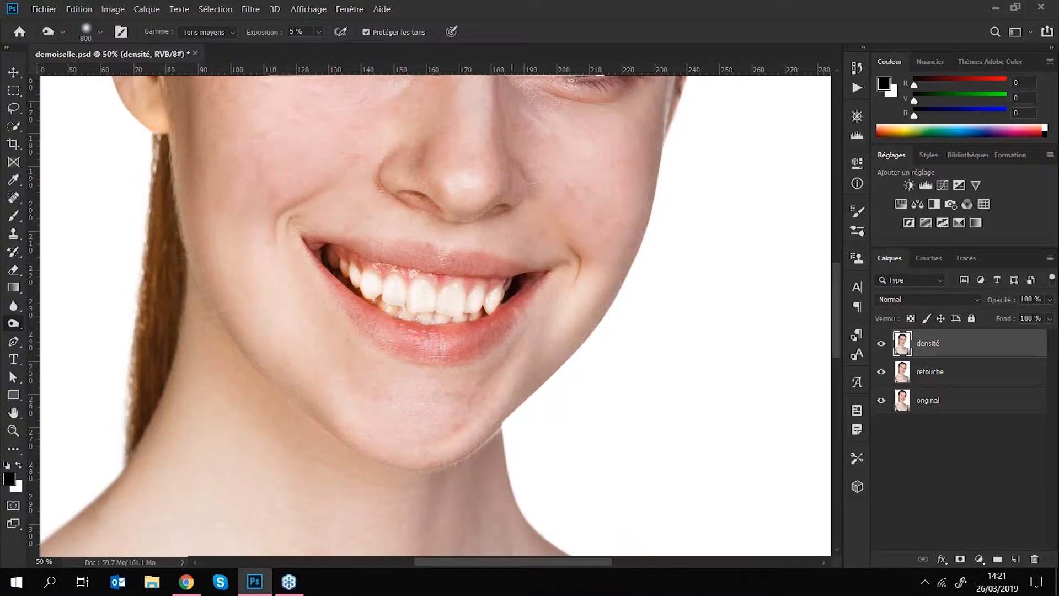
{"action": "key", "text": "j"}
{"action": "left_click", "coordinate": [567, 186]}
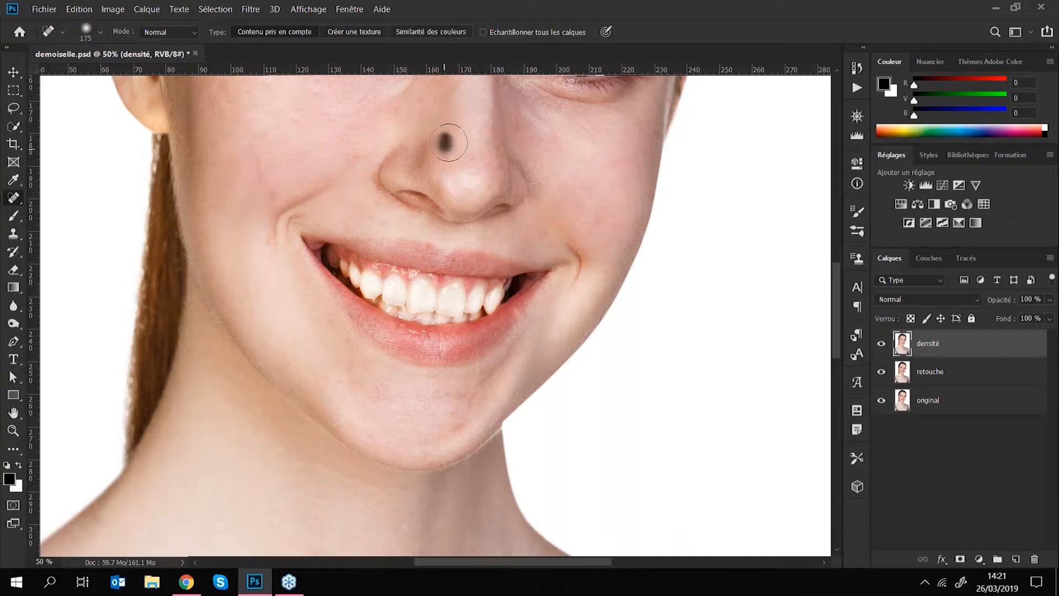
{"action": "left_click", "coordinate": [442, 130]}
{"action": "left_click", "coordinate": [475, 157]}
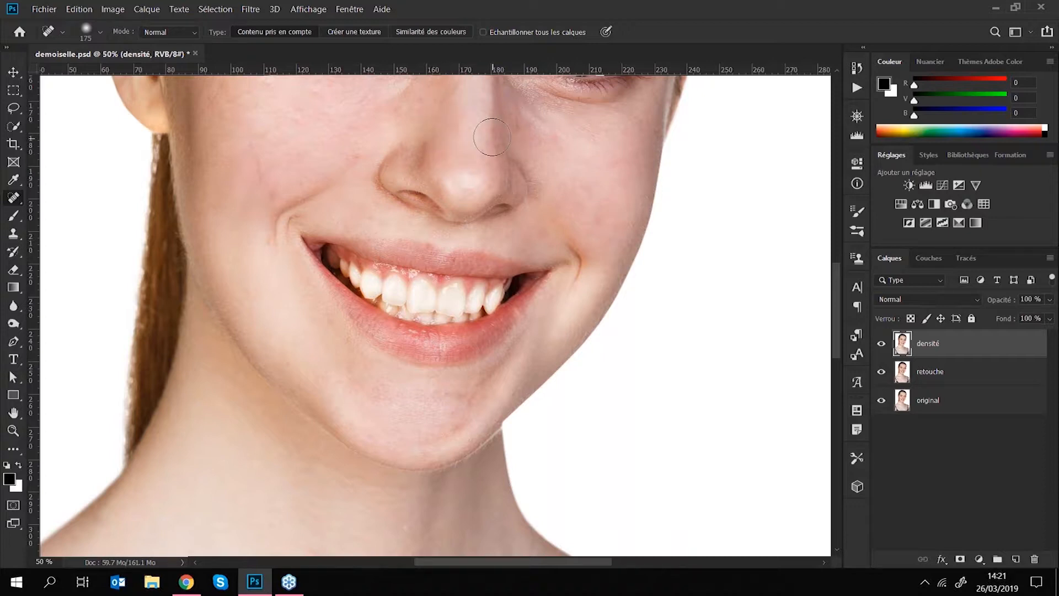
{"action": "left_click", "coordinate": [418, 102]}
Step: Heal the marks on the left-hand cheek of the portrait with the 175 px Spot Healing Brush
{"action": "key", "text": "space"}
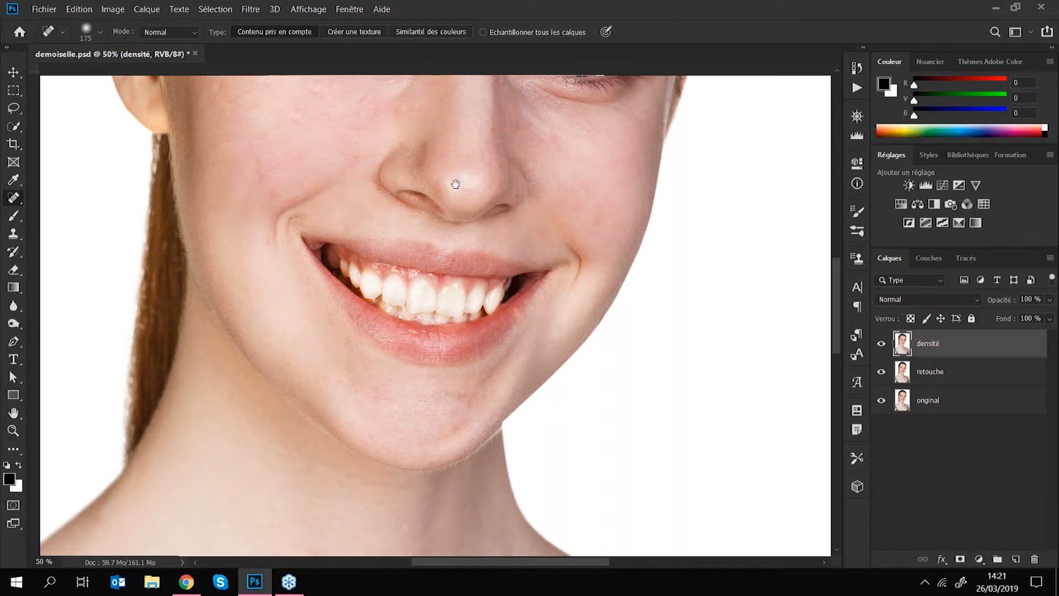
{"action": "left_click_drag", "start_coordinate": [456, 182], "coordinate": [488, 257]}
{"action": "left_click", "coordinate": [389, 227]}
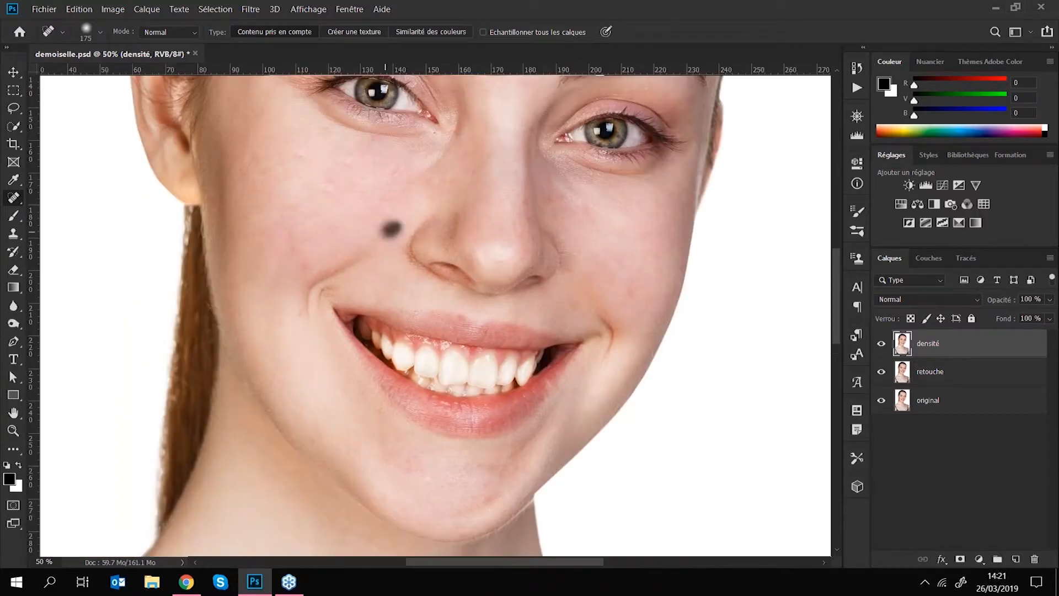
{"action": "key", "text": "space"}
{"action": "key", "text": "ctrl+r"}
{"action": "left_click_drag", "start_coordinate": [323, 237], "coordinate": [309, 304]}
{"action": "left_click", "coordinate": [315, 255]}
{"action": "left_click", "coordinate": [282, 218]}
Step: Remove small flaws below the left-hand eyebrow and under both eyes with a healing brush smaller than 90 px
{"action": "key", "text": "["}
{"action": "key", "text": "["}
{"action": "key", "text": "["}
{"action": "key", "text": "["}
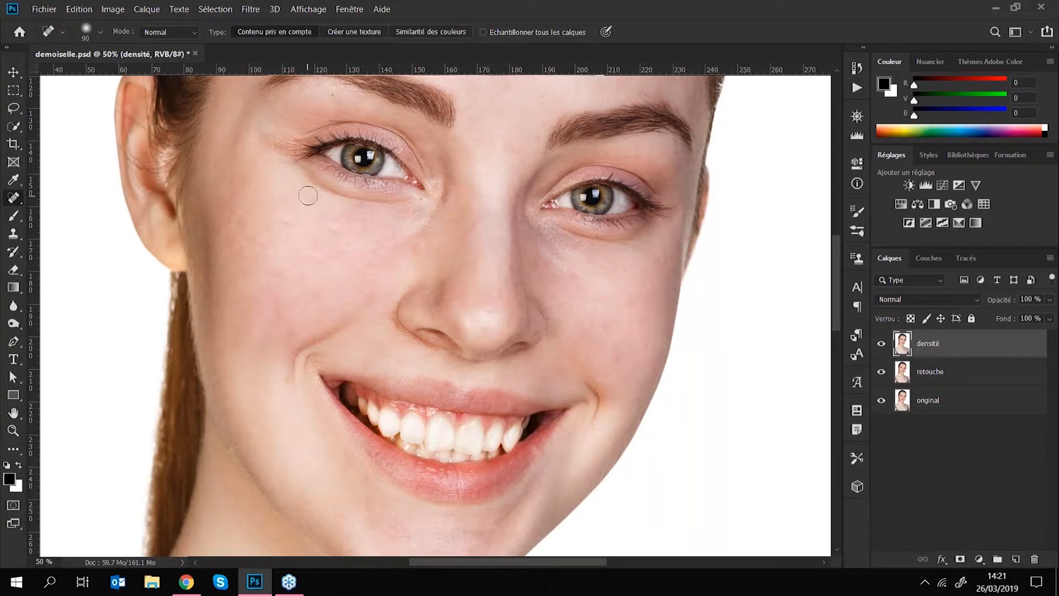
{"action": "key", "text": "["}
{"action": "key", "text": "["}
{"action": "key", "text": "["}
{"action": "left_click_drag", "start_coordinate": [339, 99], "coordinate": [331, 98]}
{"action": "left_click", "coordinate": [422, 199]}
{"action": "left_click_drag", "start_coordinate": [599, 235], "coordinate": [624, 238]}
Step: Smooth the skin under both eyes with a slightly larger healing brush
{"action": "key", "text": "bracketright"}
{"action": "key", "text": "bracketright"}
{"action": "key", "text": "bracketright"}
{"action": "key", "text": "bracketright"}
{"action": "left_click_drag", "start_coordinate": [650, 258], "coordinate": [656, 266]}
{"action": "left_click_drag", "start_coordinate": [428, 220], "coordinate": [413, 240]}
{"action": "mouse_move", "coordinate": [566, 251]}
{"action": "left_mouse_down"}
{"action": "mouse_move", "coordinate": [611, 264]}
{"action": "mouse_move", "coordinate": [649, 248]}
{"action": "mouse_move", "coordinate": [624, 251]}
{"action": "left_mouse_up"}
Step: Smooth the skin between the nose and right-hand cheek, using the healing brush at up to 250 px
{"action": "key", "text": "bracketright"}
{"action": "key", "text": "bracketright"}
{"action": "key", "text": "bracketright"}
{"action": "key", "text": "bracketright"}
{"action": "key", "text": "bracketright"}
{"action": "left_click_drag", "start_coordinate": [568, 267], "coordinate": [601, 278]}
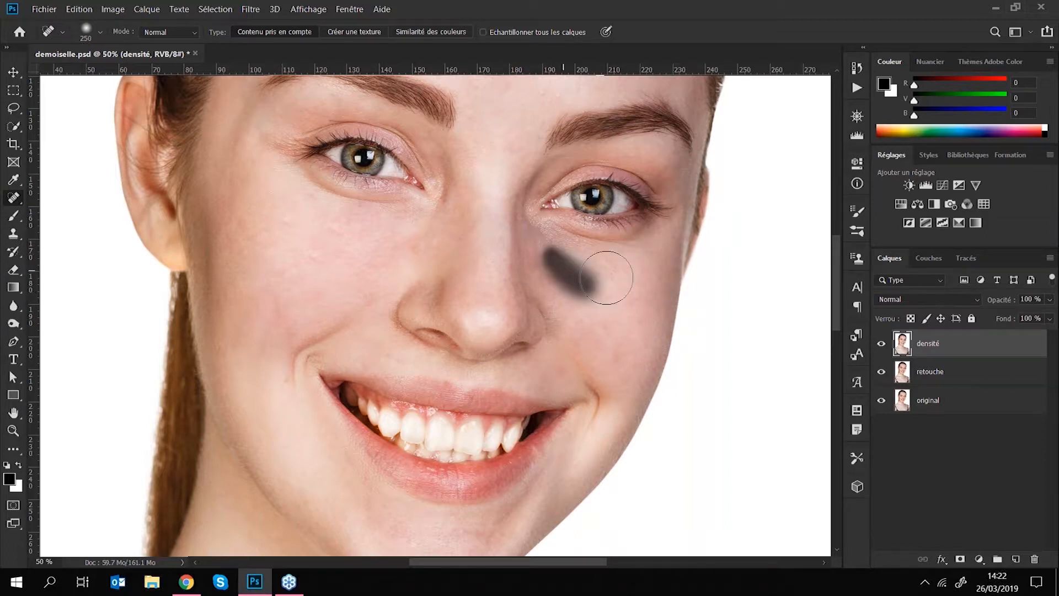
{"action": "key", "text": "bracketleft"}
{"action": "left_click_drag", "start_coordinate": [573, 243], "coordinate": [551, 235]}
{"action": "key", "text": "bracketleft"}
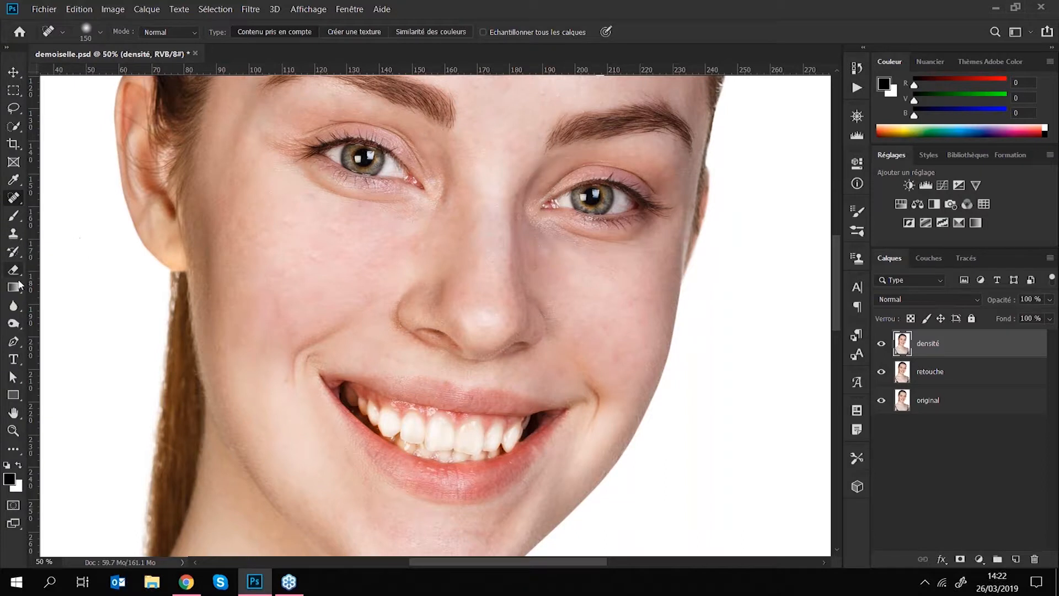
Step: Return to the Dodge tool and set its exposure to 50% and its brush size to 300 px
{"action": "left_click", "coordinate": [12, 325]}
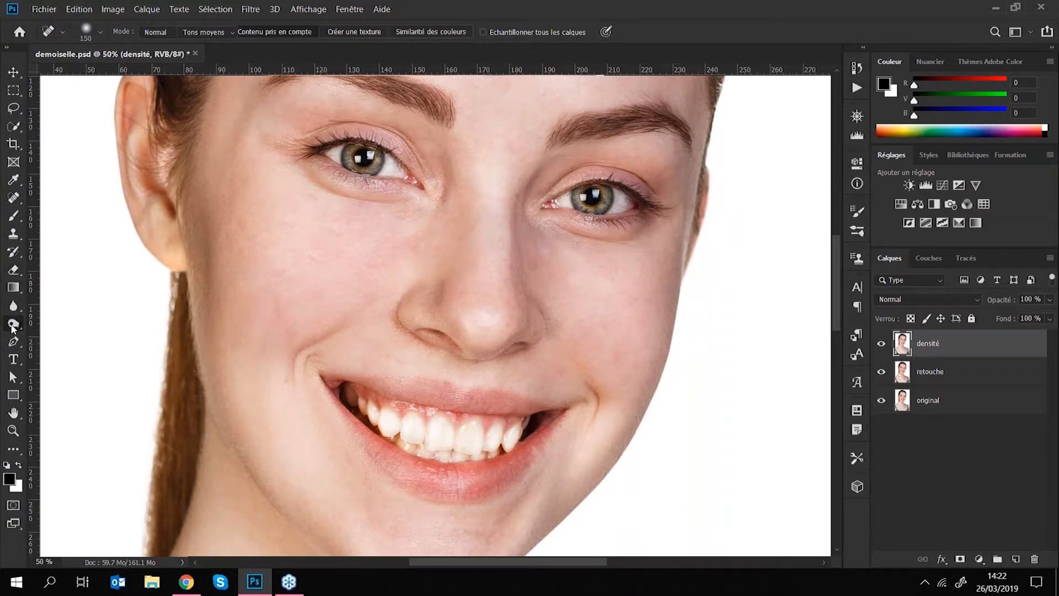
{"action": "right_click", "coordinate": [12, 326]}
{"action": "left_click", "coordinate": [55, 320]}
{"action": "left_click", "coordinate": [280, 30]}
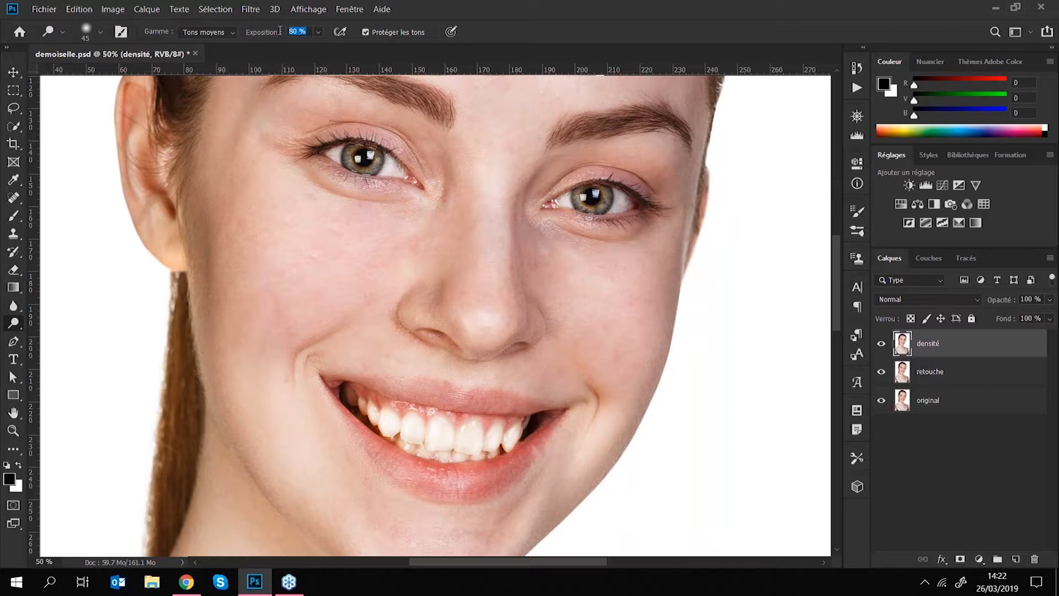
{"action": "type", "text": "50"}
{"action": "key", "text": "Return"}
{"action": "key", "text": "bracketright"}
{"action": "key", "text": "bracketright"}
{"action": "key", "text": "bracketright"}
{"action": "key", "text": "bracketright"}
{"action": "key", "text": "bracketright"}
{"action": "key", "text": "bracketright"}
{"action": "key", "text": "bracketright"}
{"action": "key", "text": "bracketright"}
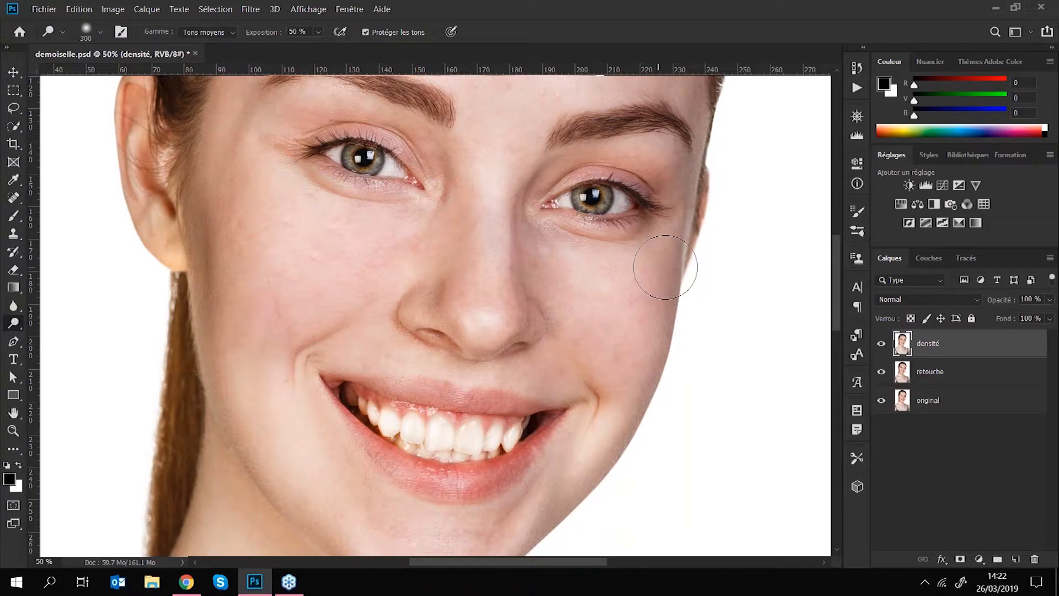
Step: Save the document and duplicate the "densité" layer under the name "flou de surface"
{"action": "key", "text": "ctrl+minus"}
{"action": "key", "text": "ctrl+minus"}
{"action": "key", "text": "ctrl+minus"}
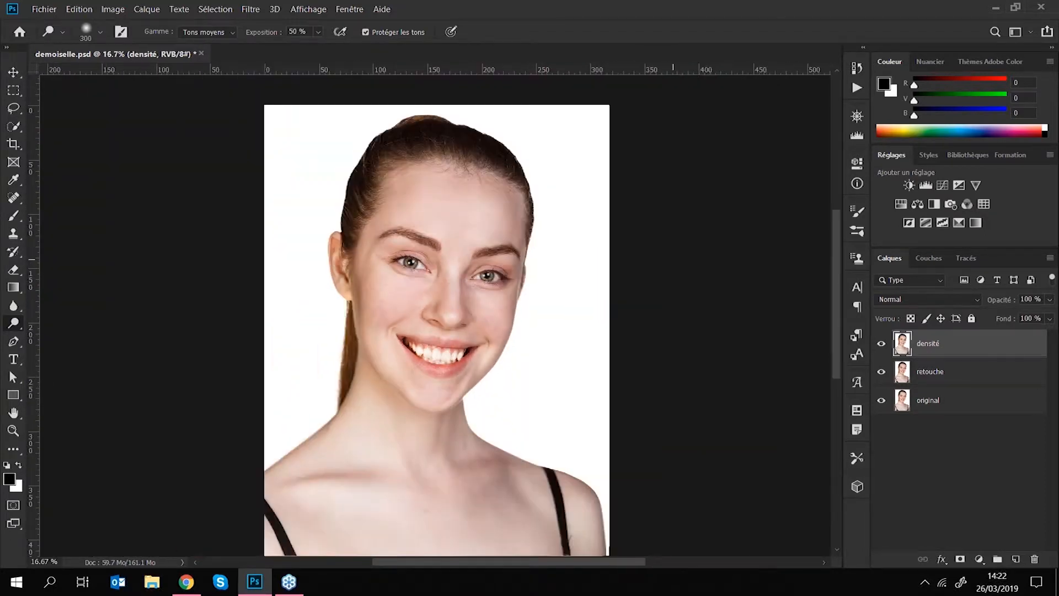
{"action": "key", "text": "ctrl+s"}
{"action": "key", "text": "ctrl+j"}
{"action": "double_click", "coordinate": [934, 343]}
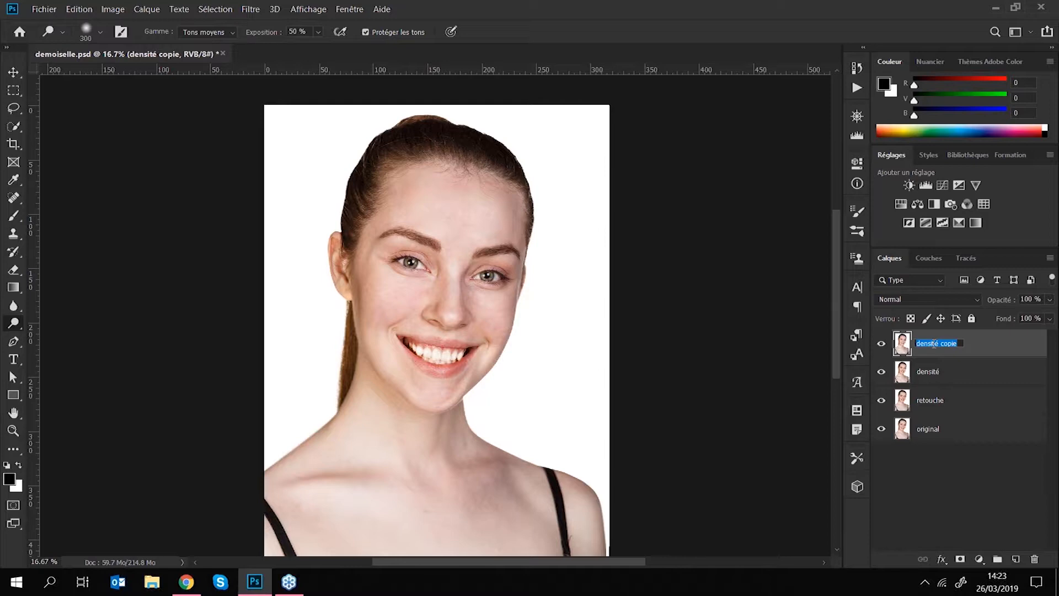
{"action": "type", "text": "flou de surface"}
{"action": "key", "text": "Return"}
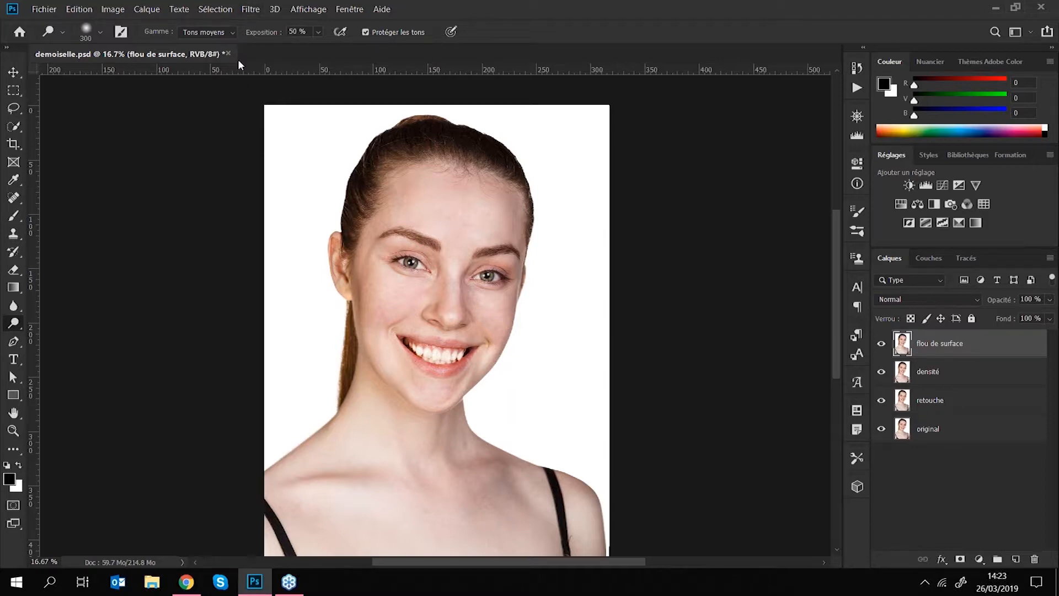
Step: Open the Surface Blur filter for the "flou de surface" layer and show the face at 17% in its preview
{"action": "left_click", "coordinate": [249, 10]}
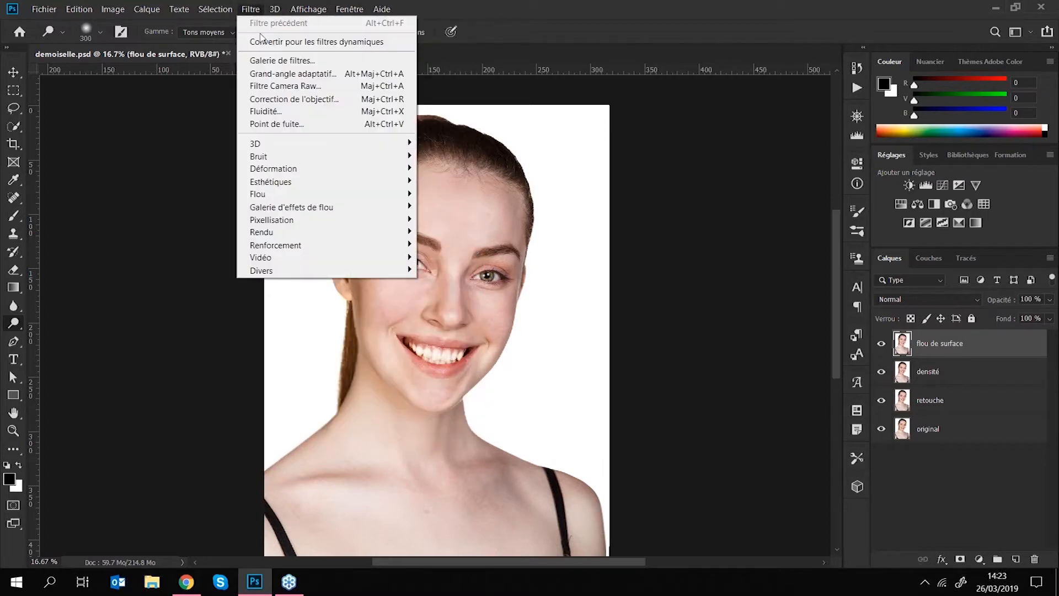
{"action": "mouse_move", "coordinate": [322, 198]}
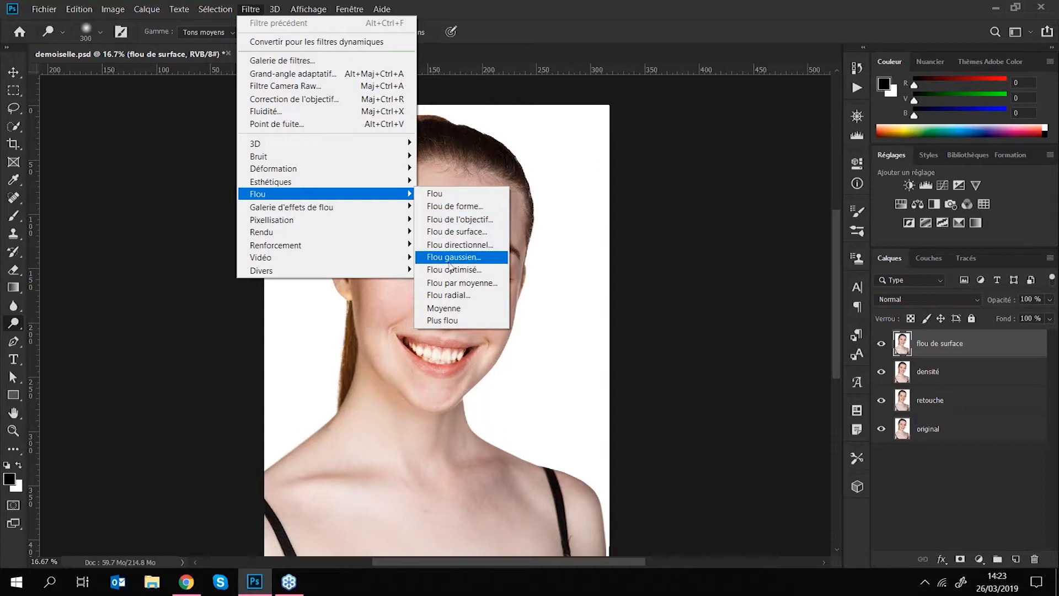
{"action": "left_click", "coordinate": [447, 232]}
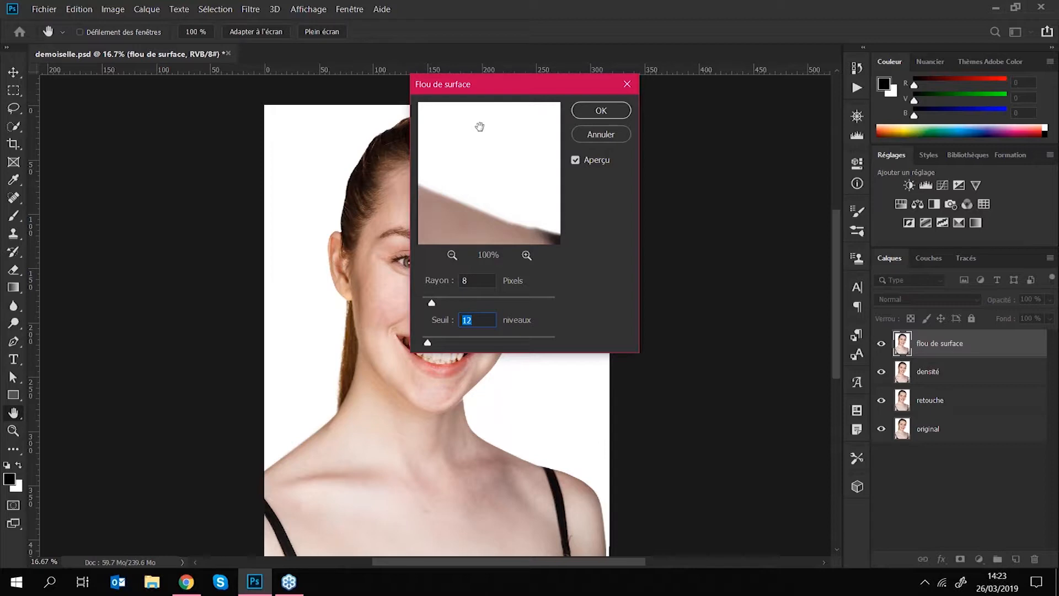
{"action": "left_click_drag", "start_coordinate": [462, 197], "coordinate": [485, 210]}
{"action": "left_click", "coordinate": [453, 255]}
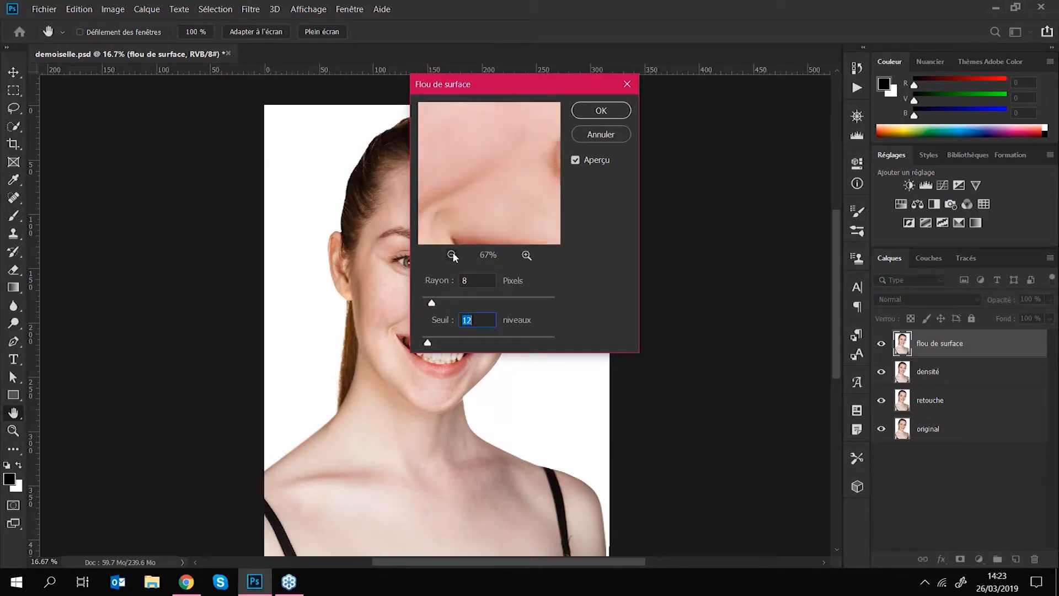
{"action": "left_click", "coordinate": [453, 255]}
{"action": "left_click", "coordinate": [453, 255]}
{"action": "left_click", "coordinate": [453, 255]}
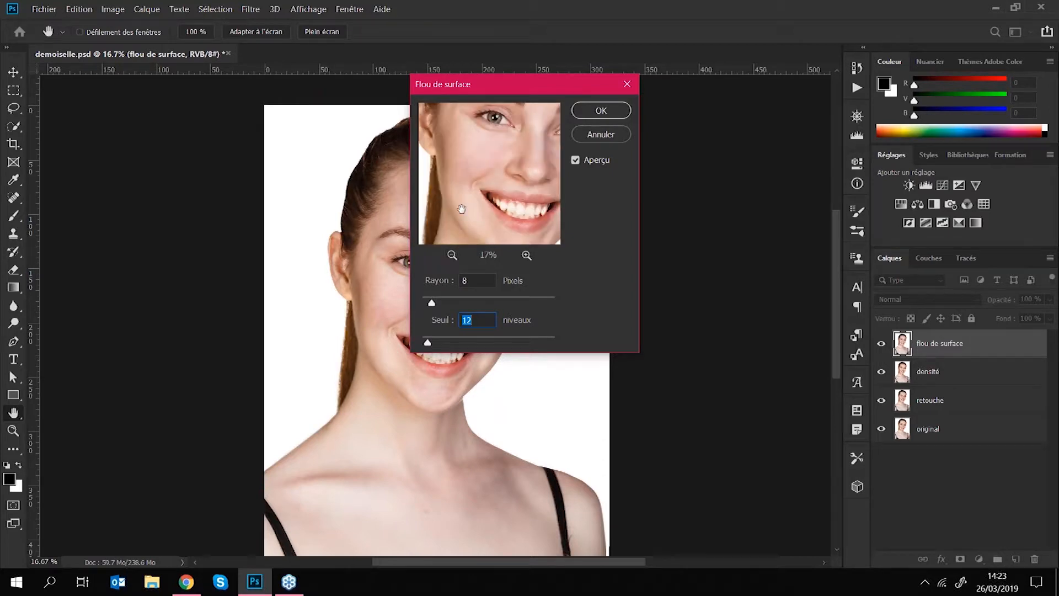
{"action": "left_click_drag", "start_coordinate": [484, 189], "coordinate": [481, 205]}
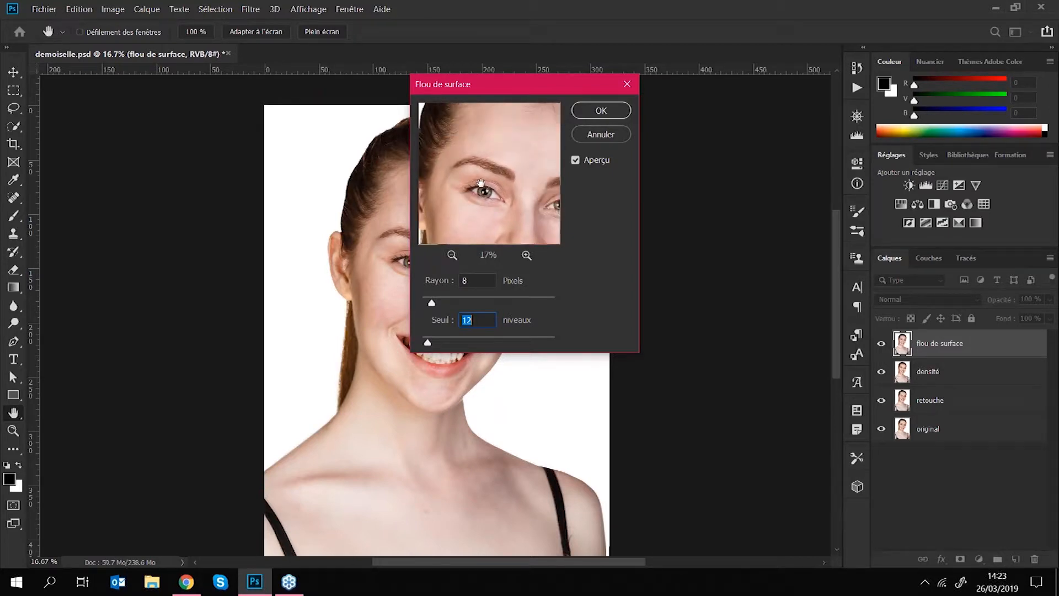
Step: Try a Surface Blur radius of 81 pixels while previewing the skin around the eye at 50%
{"action": "left_click", "coordinate": [526, 255]}
{"action": "left_click", "coordinate": [527, 255]}
{"action": "left_click", "coordinate": [526, 255]}
{"action": "left_click", "coordinate": [452, 256]}
{"action": "left_click", "coordinate": [451, 256]}
{"action": "left_click", "coordinate": [526, 255]}
{"action": "left_click", "coordinate": [527, 255]}
{"action": "left_click_drag", "start_coordinate": [430, 211], "coordinate": [492, 183]}
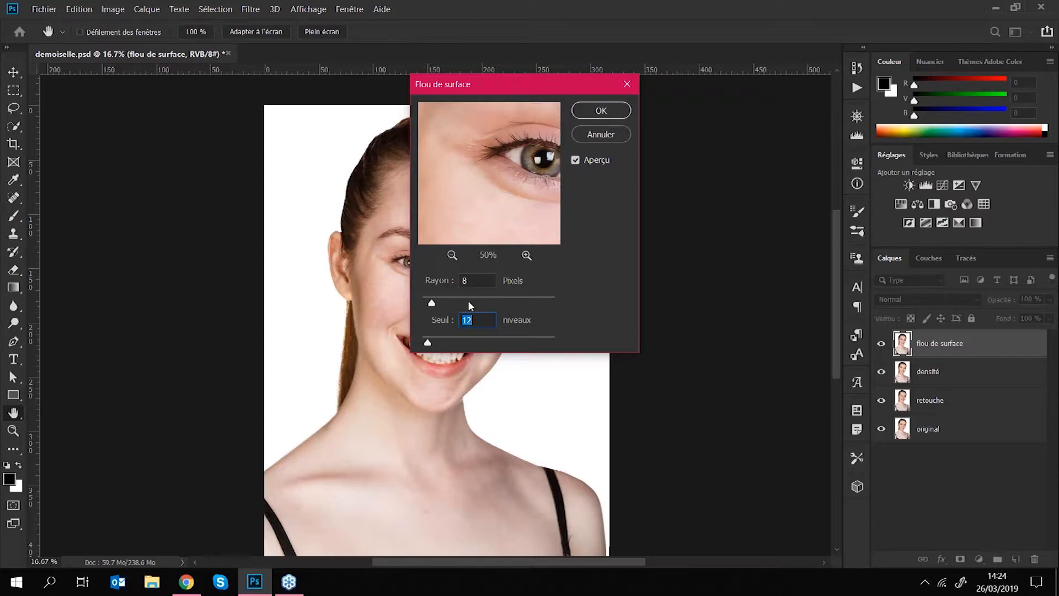
{"action": "left_click_drag", "start_coordinate": [438, 303], "coordinate": [532, 305]}
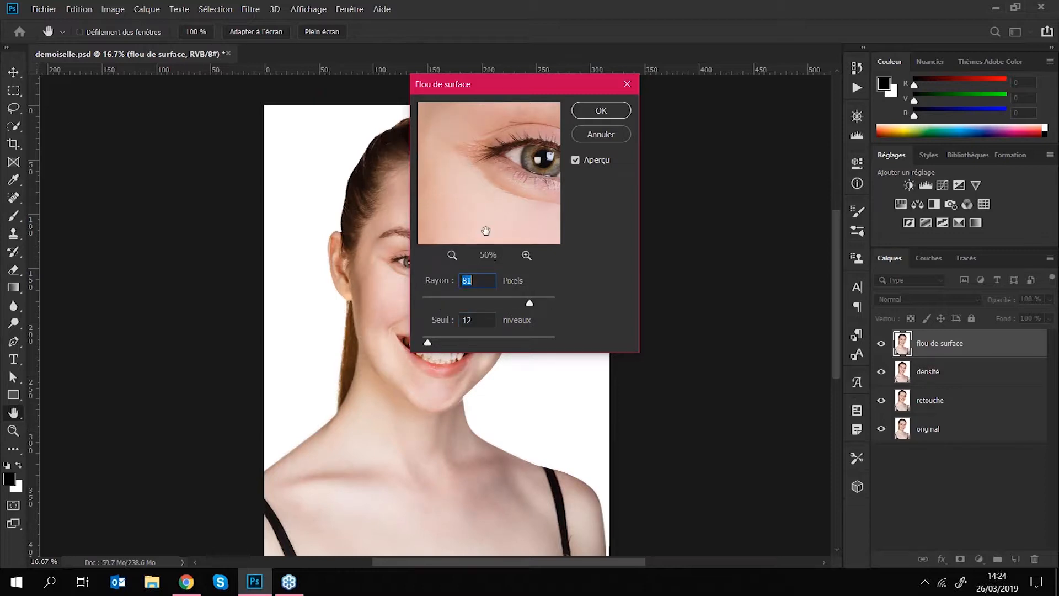
{"action": "left_click_drag", "start_coordinate": [472, 177], "coordinate": [487, 200]}
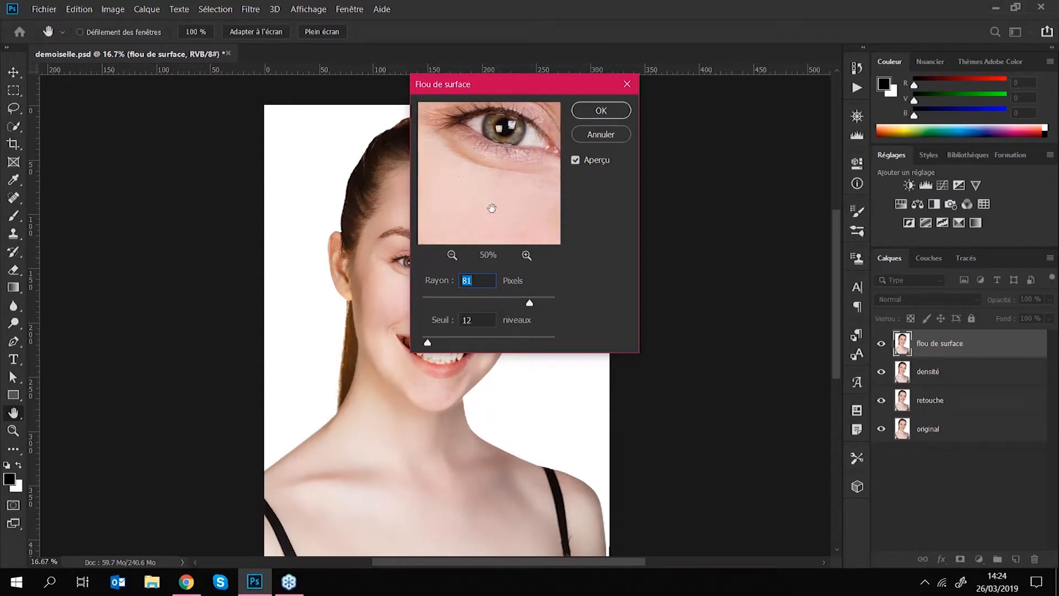
Step: Set the Surface Blur radius to 10 pixels and apply the filter
{"action": "left_click_drag", "start_coordinate": [529, 304], "coordinate": [437, 293]}
{"action": "type", "text": "10"}
{"action": "left_click", "coordinate": [596, 112]}
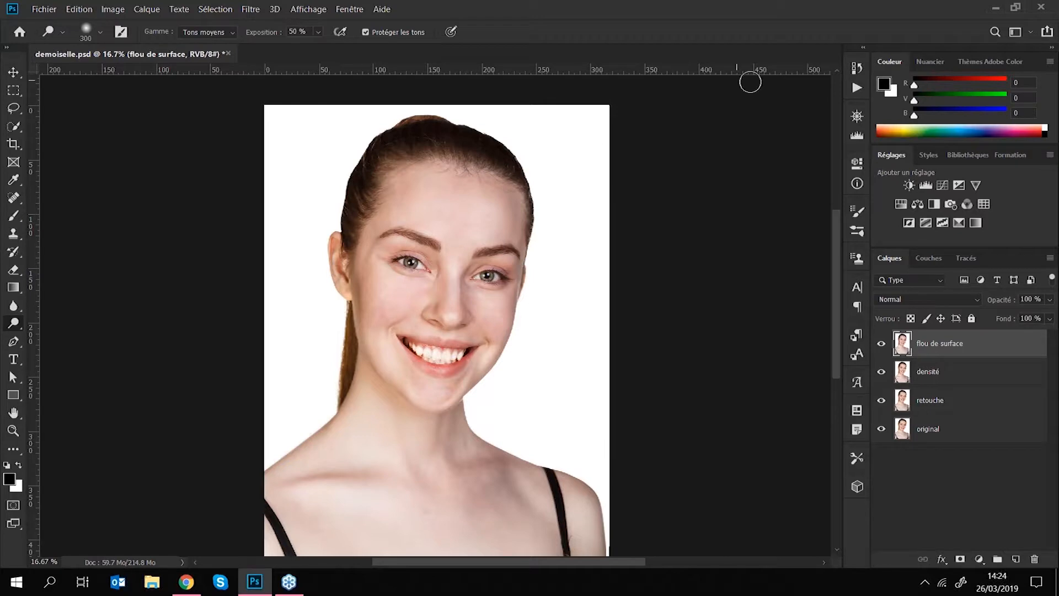
Step: Show the document's history, review its most recent states, and collapse it again
{"action": "left_click", "coordinate": [856, 68]}
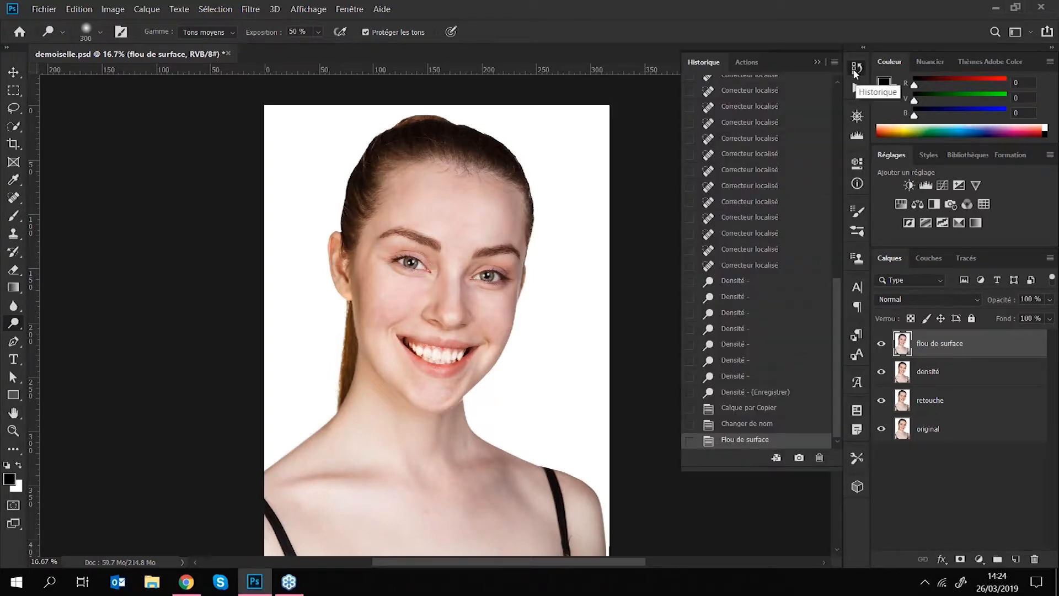
{"action": "left_click", "coordinate": [857, 68]}
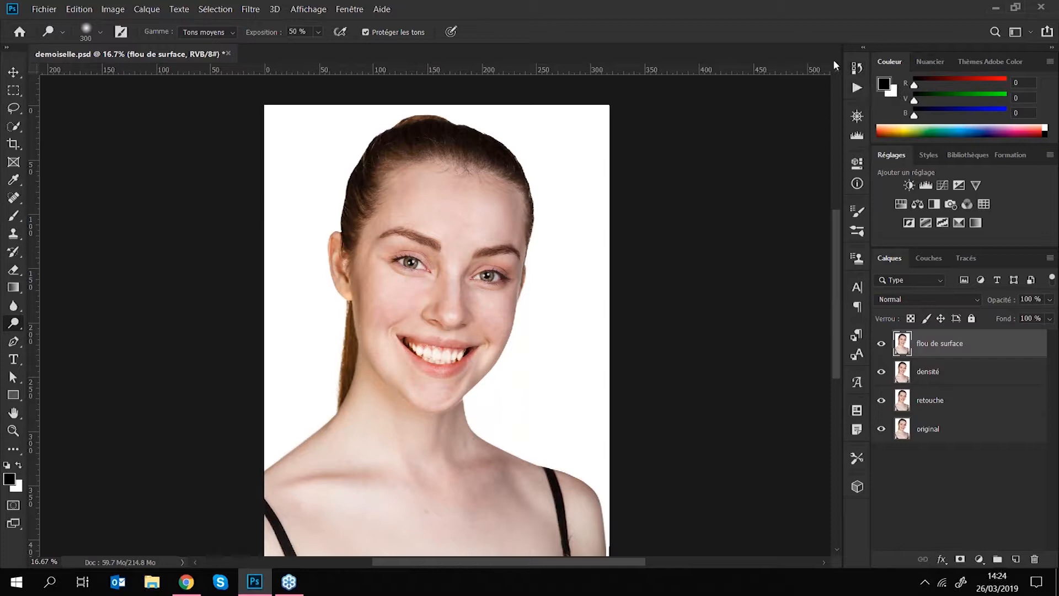
{"action": "left_click", "coordinate": [349, 8]}
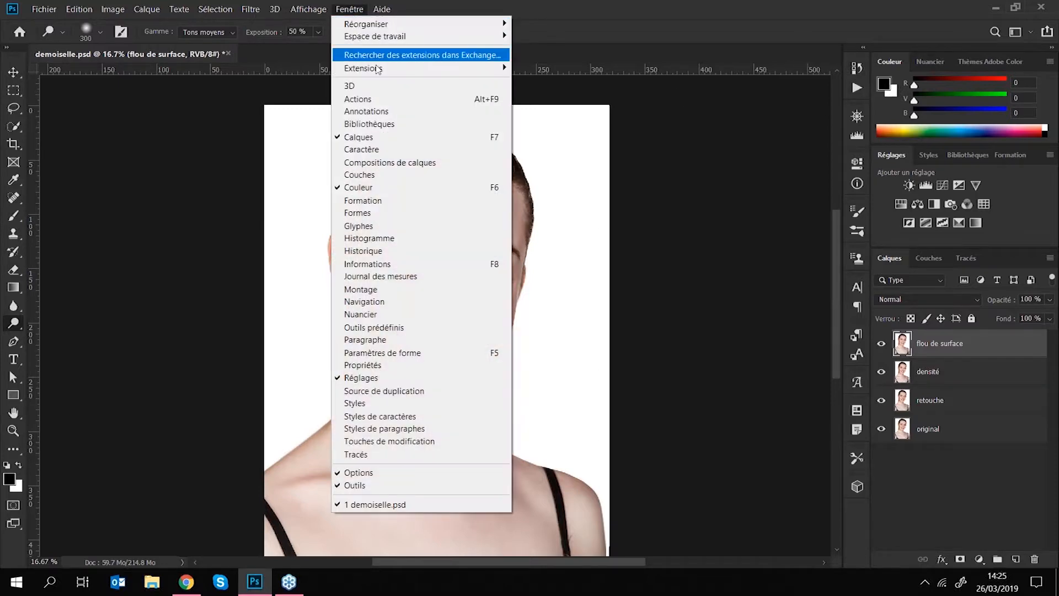
{"action": "left_click", "coordinate": [378, 252]}
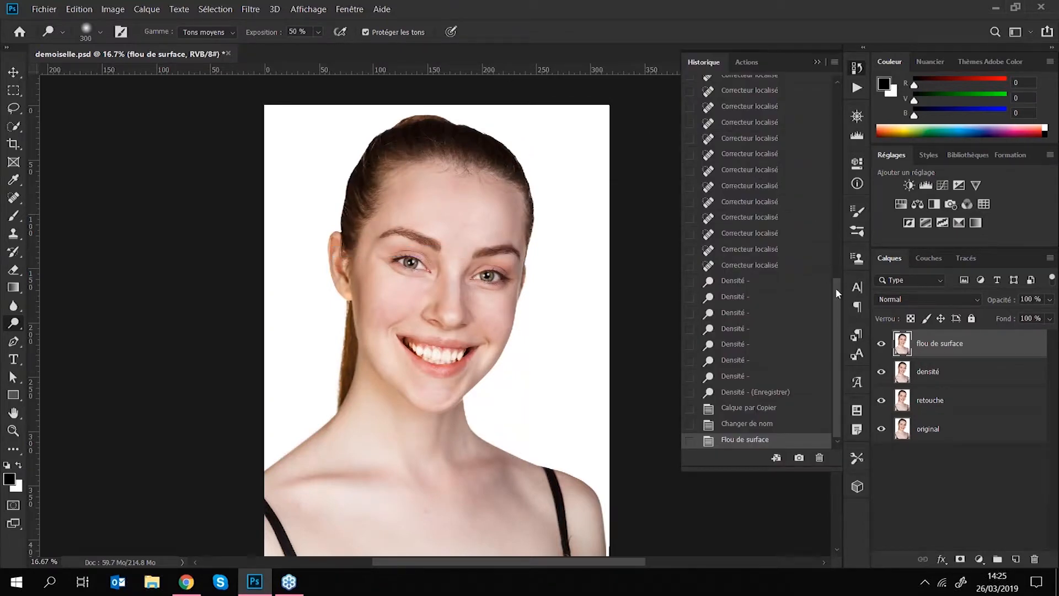
{"action": "mouse_move", "coordinate": [835, 287]}
{"action": "left_mouse_down"}
{"action": "mouse_move", "coordinate": [832, 93]}
{"action": "mouse_move", "coordinate": [823, 281]}
{"action": "mouse_move", "coordinate": [832, 289]}
{"action": "left_mouse_up"}
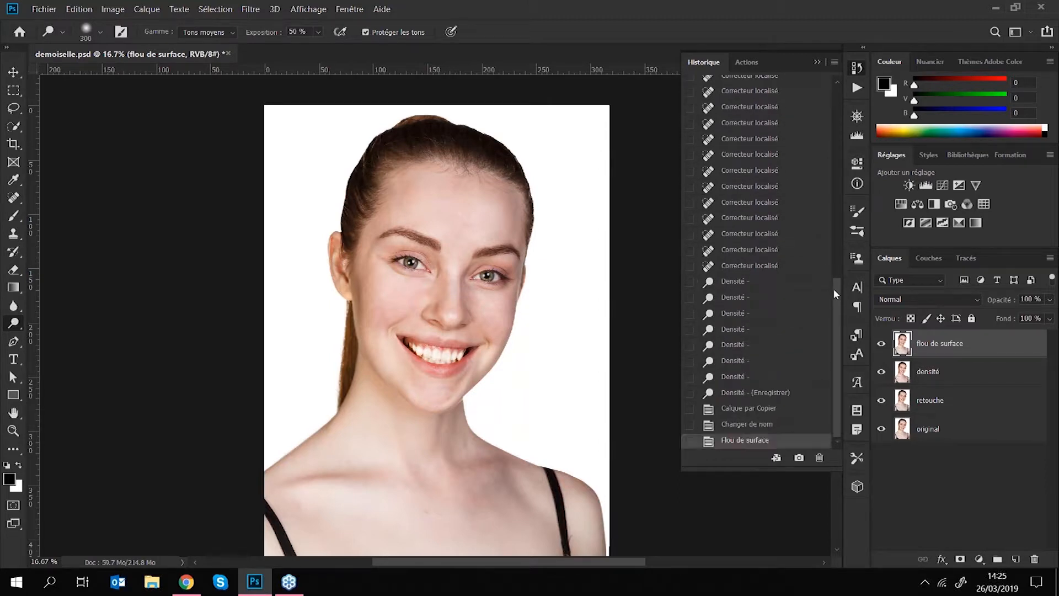
{"action": "left_click", "coordinate": [816, 62]}
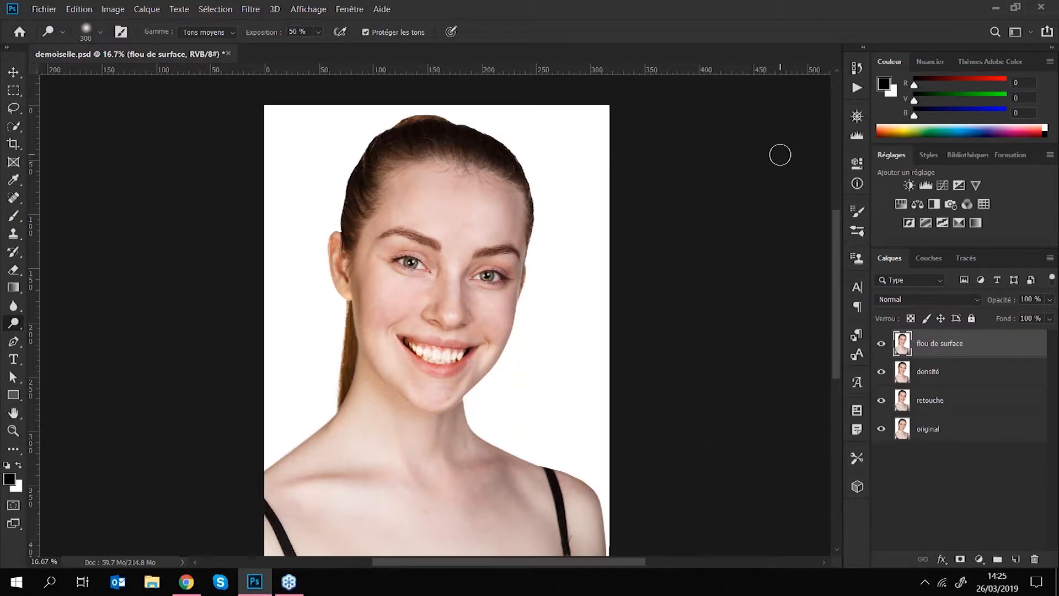
Step: Try adding a layer mask to "flou de surface" and to "original", undoing each one
{"action": "key", "text": "ctrl+plus"}
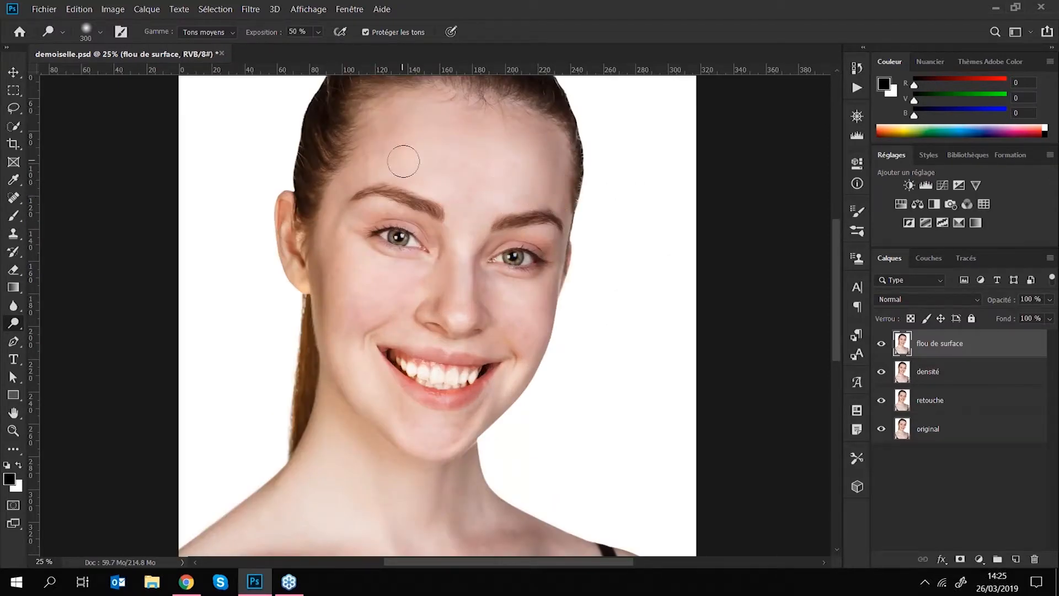
{"action": "scroll", "coordinate": [405, 165], "scroll_direction": "up", "scroll_amount": 4}
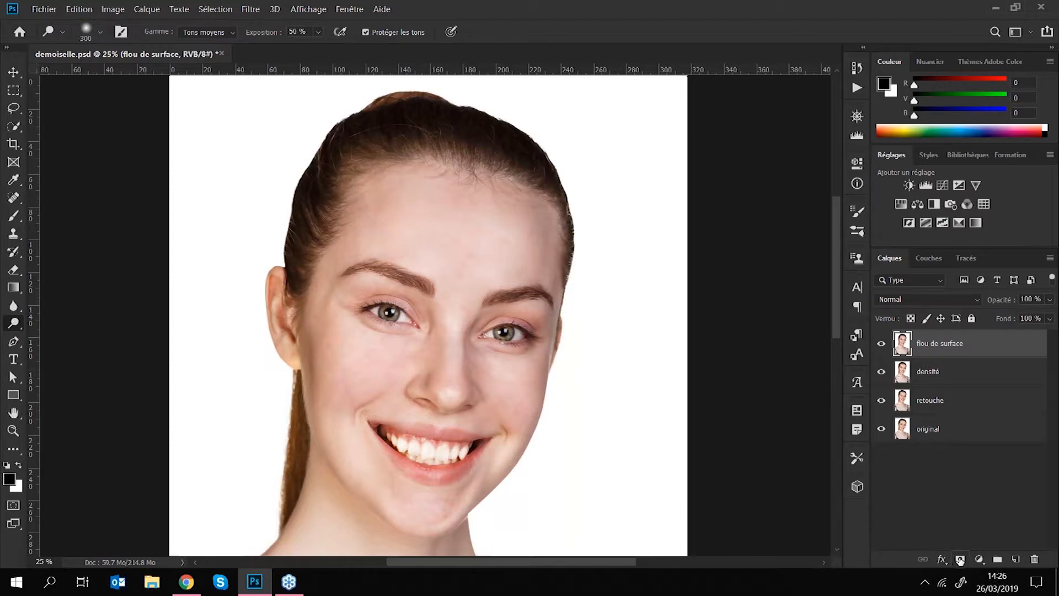
{"action": "left_click", "coordinate": [960, 559]}
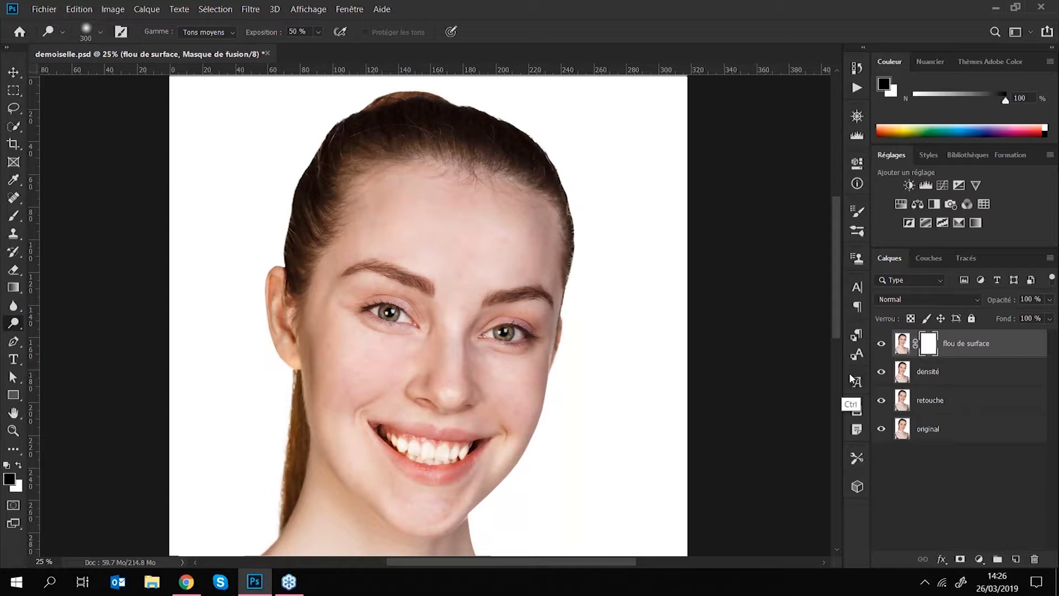
{"action": "key", "text": "ctrl+z"}
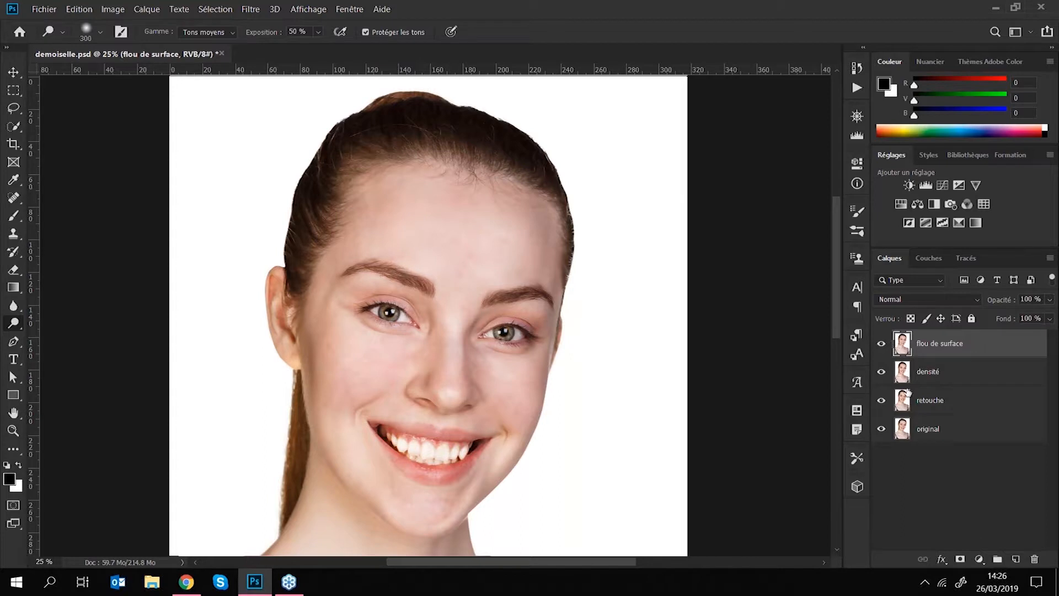
{"action": "left_click", "coordinate": [951, 433]}
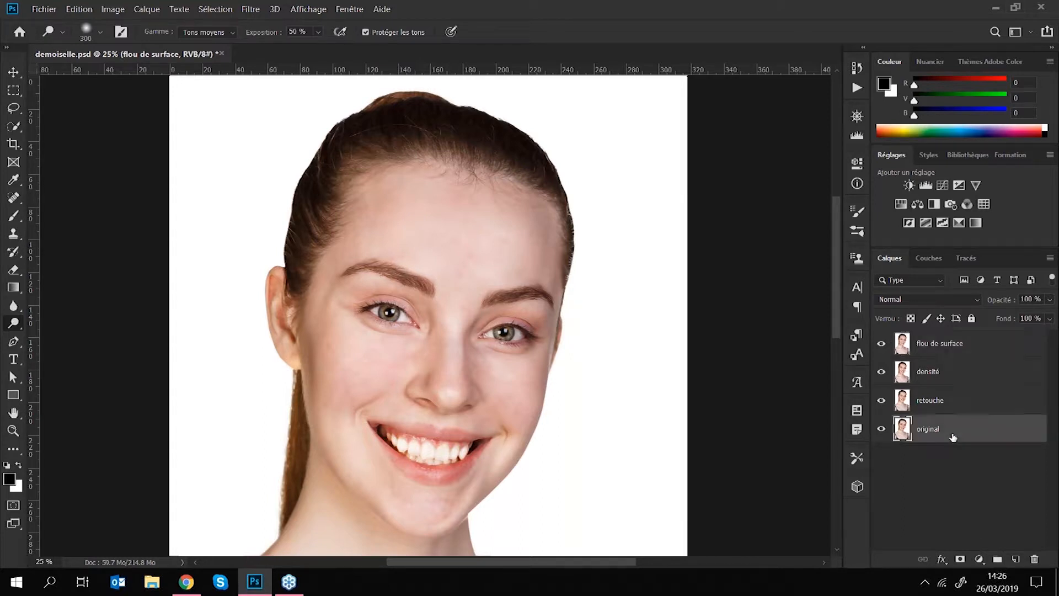
{"action": "left_click", "coordinate": [959, 559]}
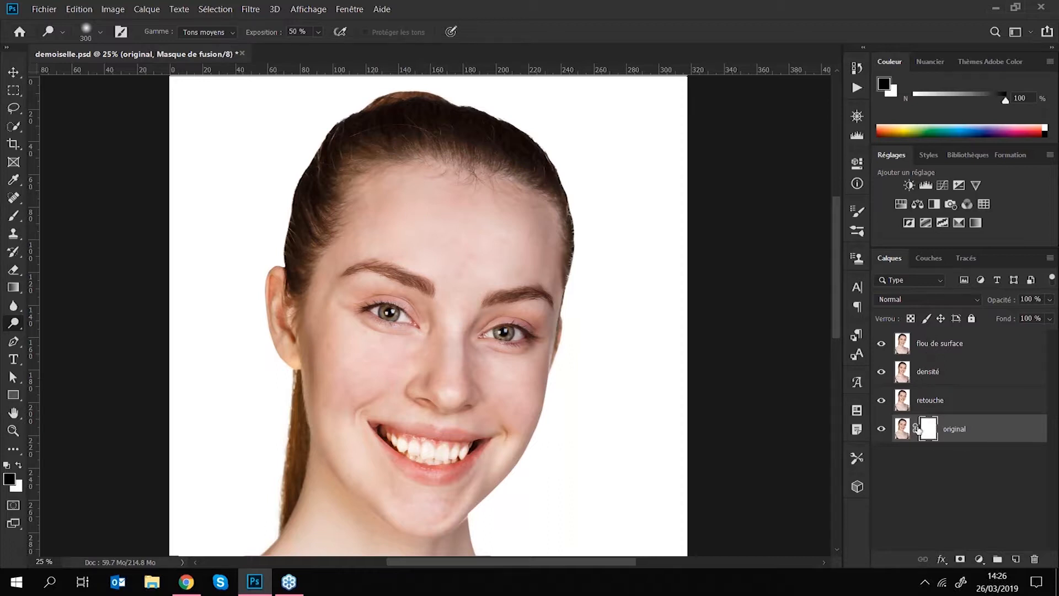
{"action": "key", "text": "ctrl"}
{"action": "key", "text": "ctrl+z"}
{"action": "left_click", "coordinate": [954, 342]}
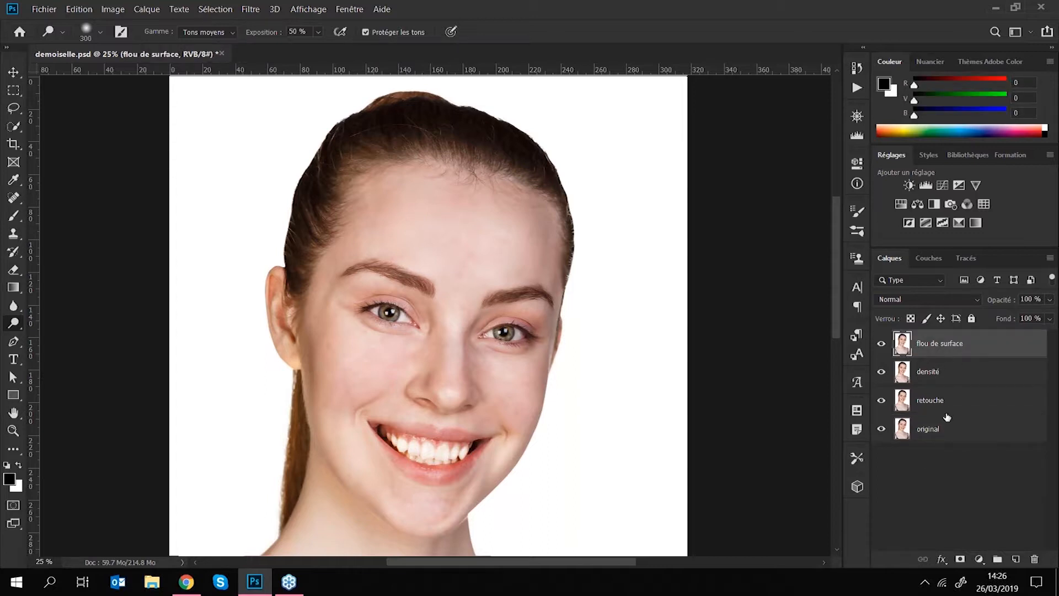
Step: Add a layer mask to the "original" layer, move it onto "flou de surface", and link it to that layer's image
{"action": "left_click", "coordinate": [948, 433]}
{"action": "left_click", "coordinate": [960, 558]}
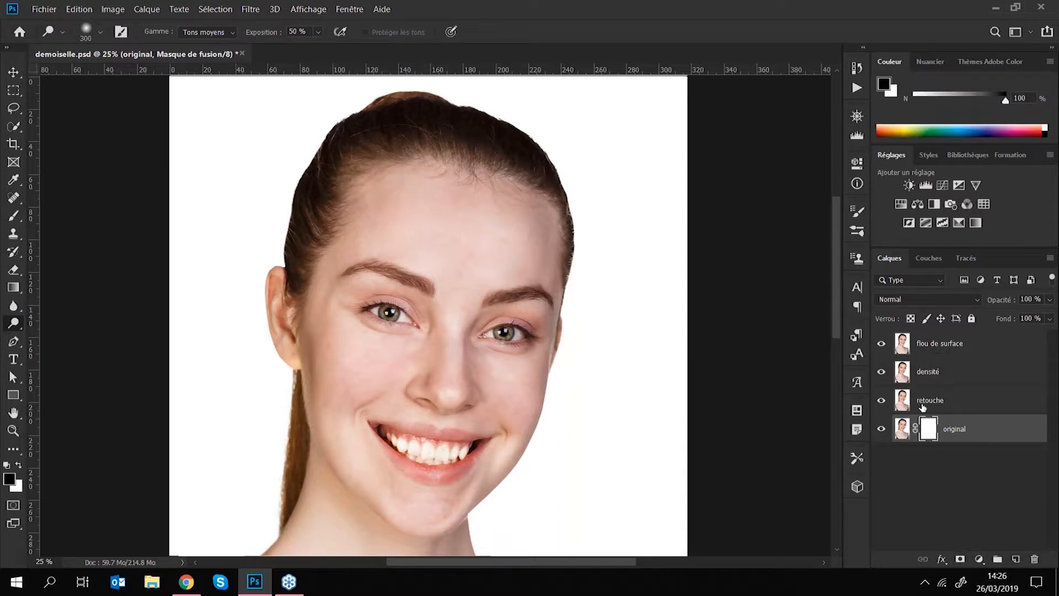
{"action": "mouse_move", "coordinate": [917, 430]}
{"action": "left_mouse_down"}
{"action": "mouse_move", "coordinate": [928, 348]}
{"action": "mouse_move", "coordinate": [917, 433]}
{"action": "left_mouse_up"}
{"action": "left_click", "coordinate": [915, 432]}
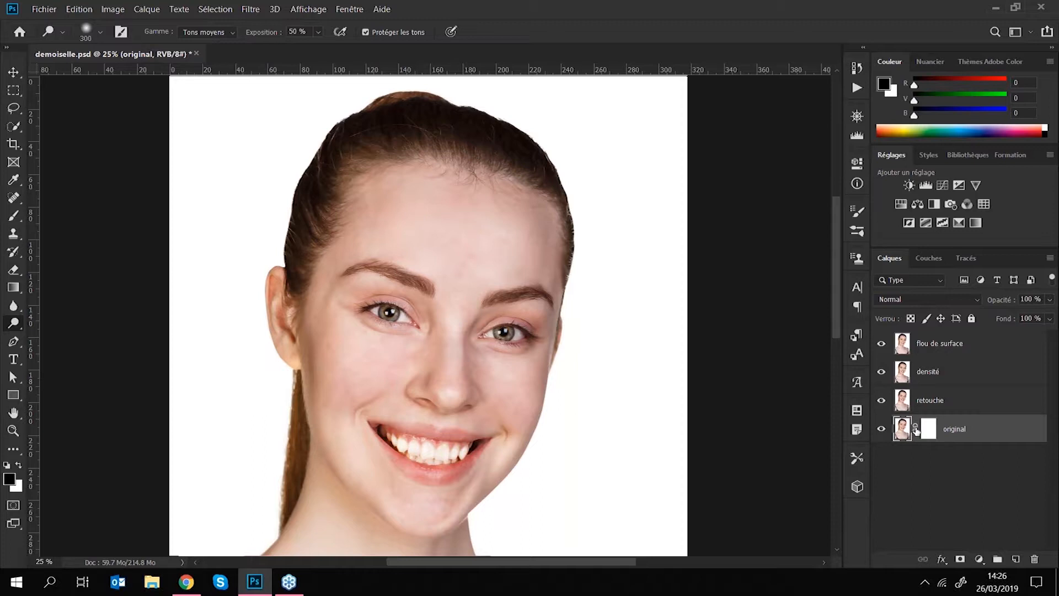
{"action": "left_click_drag", "start_coordinate": [926, 430], "coordinate": [928, 344]}
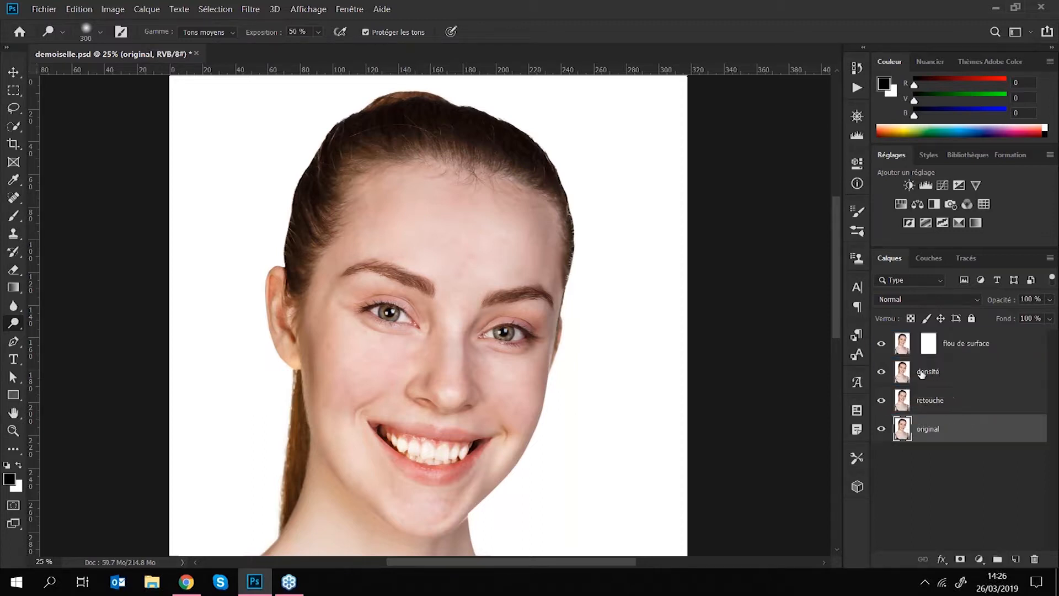
{"action": "left_click", "coordinate": [914, 345]}
Step: Invert the "flou de surface" mask to black and toggle the layer's visibility to compare the effect
{"action": "left_click", "coordinate": [929, 345]}
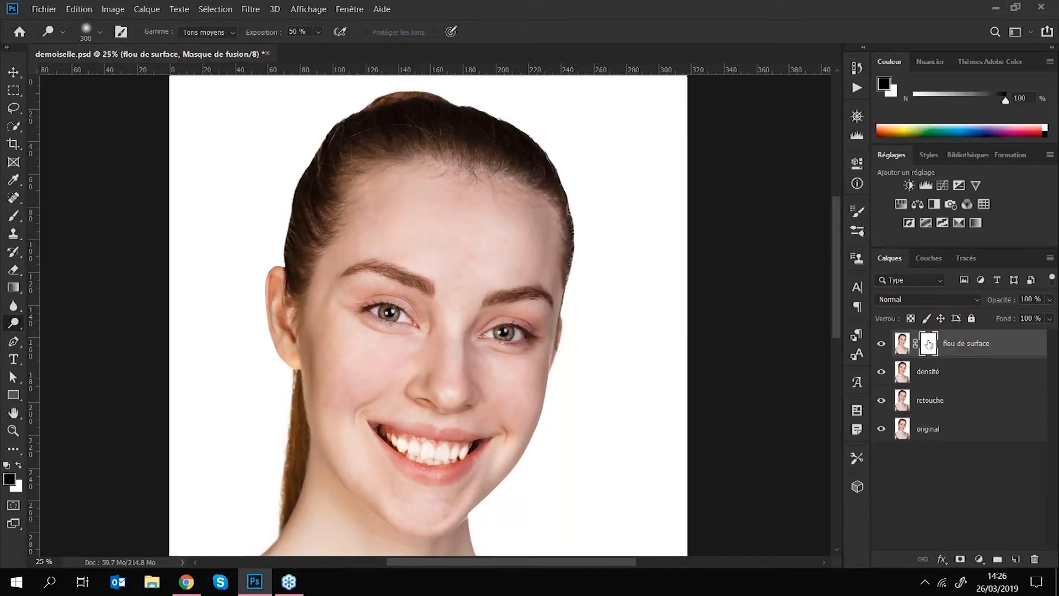
{"action": "left_click", "coordinate": [907, 346]}
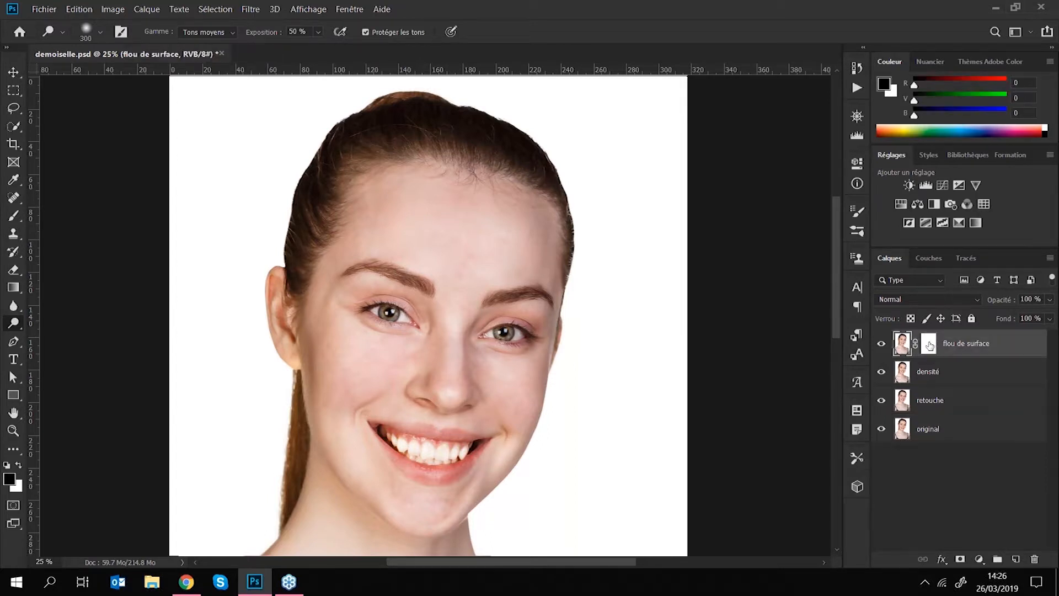
{"action": "left_click", "coordinate": [929, 345]}
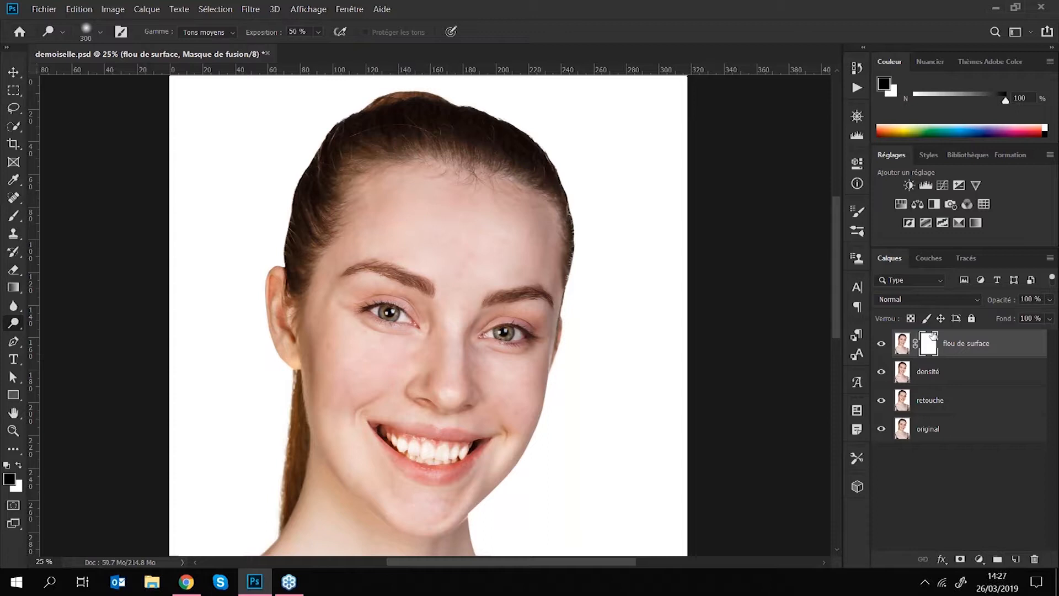
{"action": "key", "text": "ctrl+i"}
{"action": "left_click", "coordinate": [881, 345]}
{"action": "left_click", "coordinate": [880, 349]}
{"action": "left_click", "coordinate": [880, 347]}
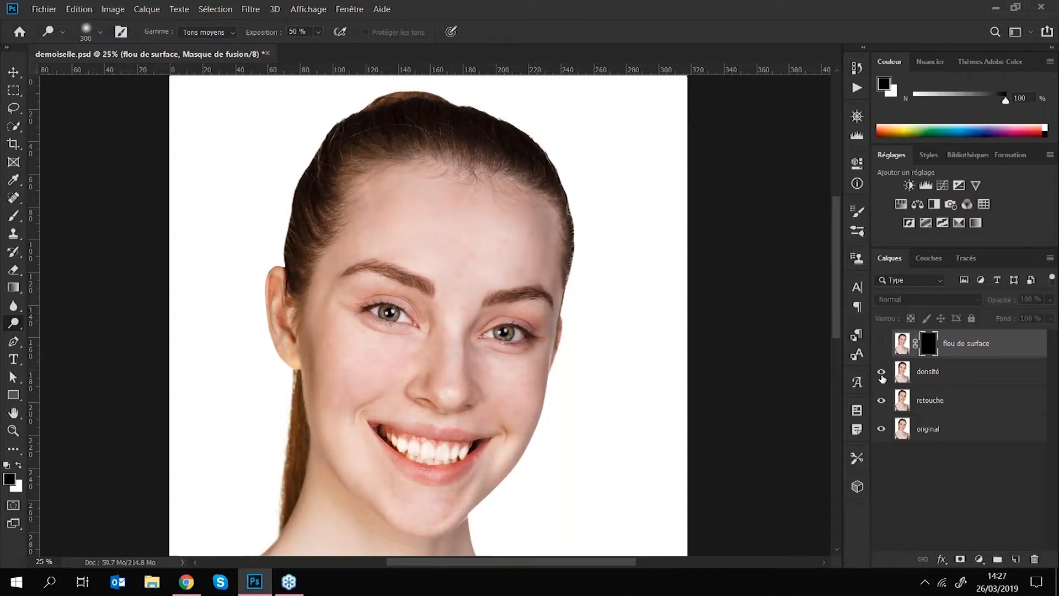
{"action": "left_click", "coordinate": [882, 345]}
Step: Hide the "densité", "retouche" and "original" layers, and invert the "flou de surface" mask back to white
{"action": "left_click", "coordinate": [881, 374]}
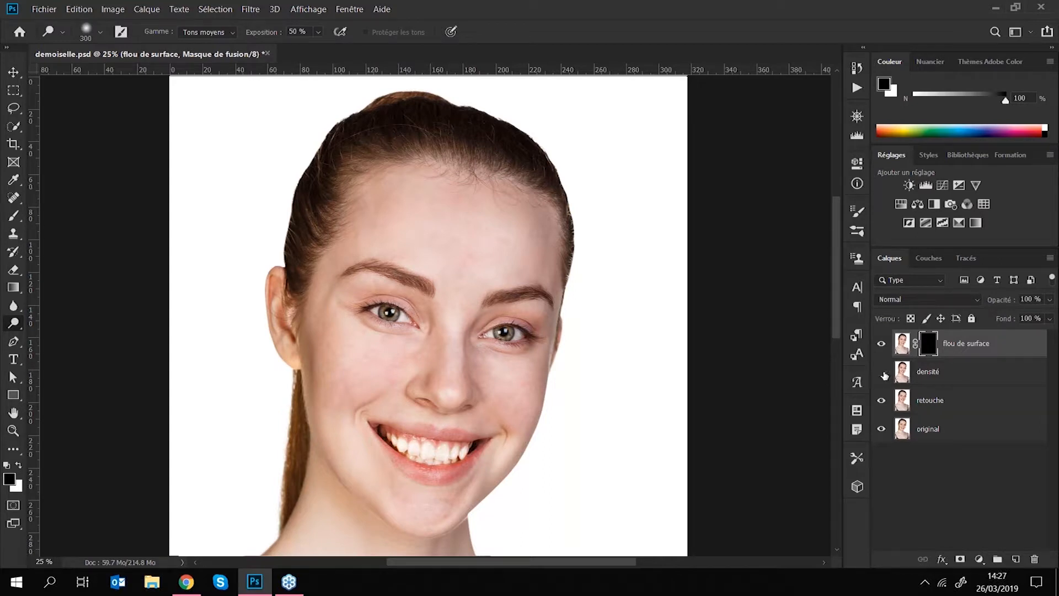
{"action": "left_click", "coordinate": [881, 401]}
{"action": "left_click", "coordinate": [881, 429]}
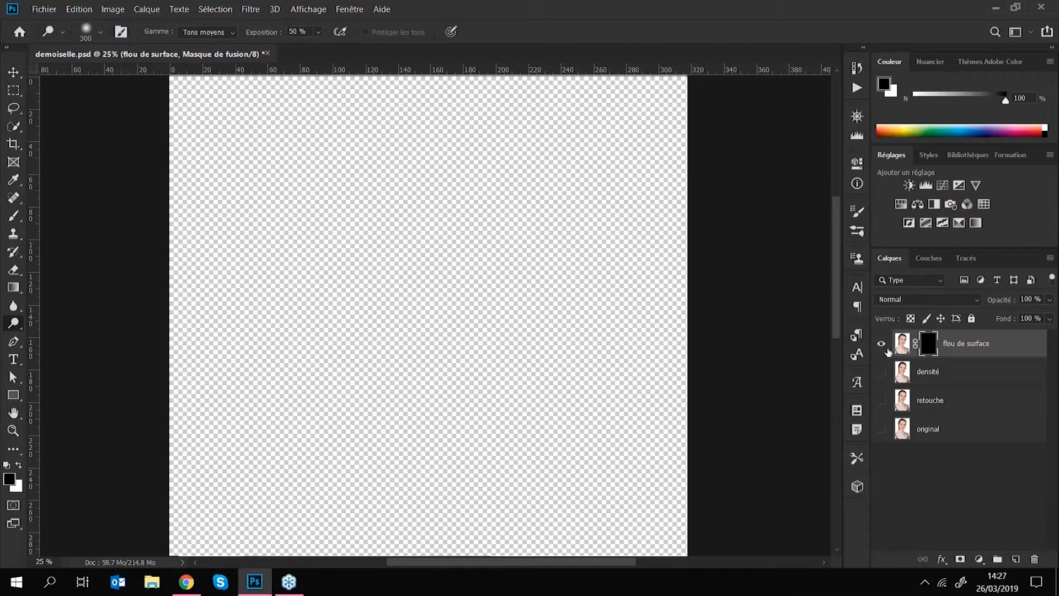
{"action": "left_click_drag", "start_coordinate": [597, 182], "coordinate": [587, 344]}
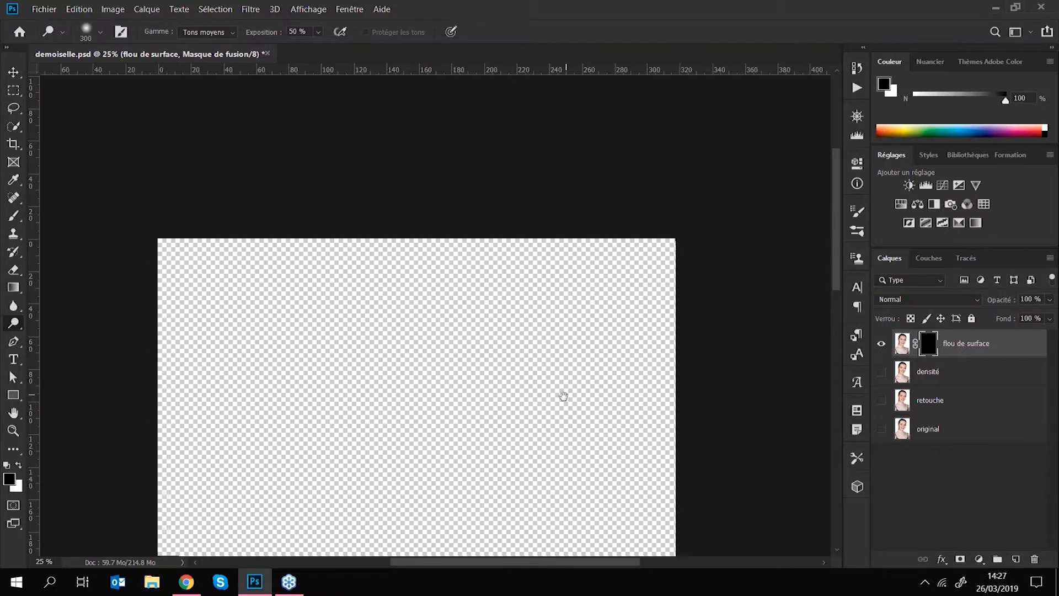
{"action": "left_click_drag", "start_coordinate": [564, 395], "coordinate": [627, 267]}
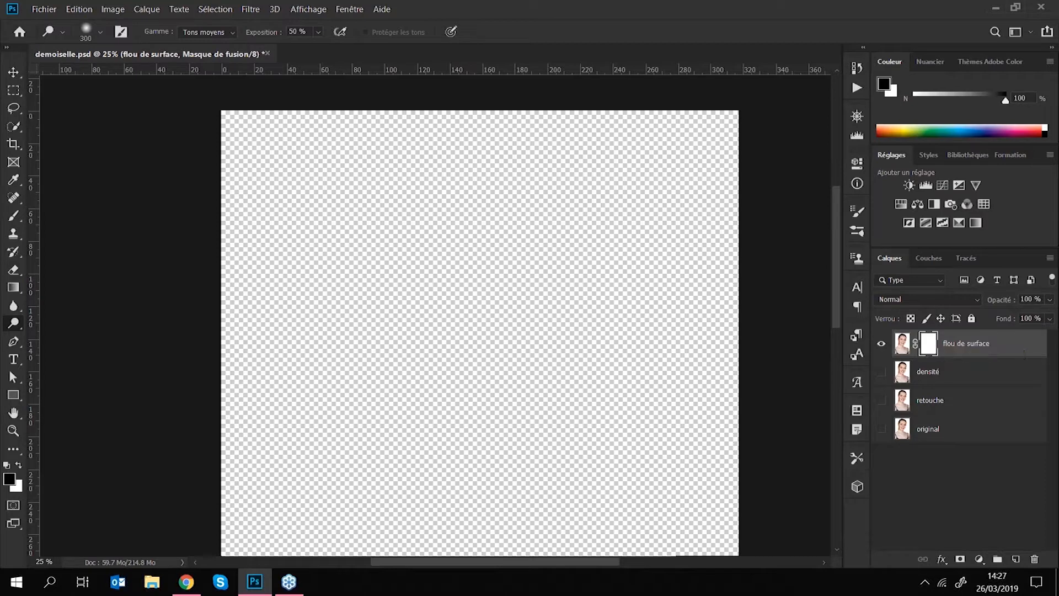
{"action": "key", "text": "ctrl+i"}
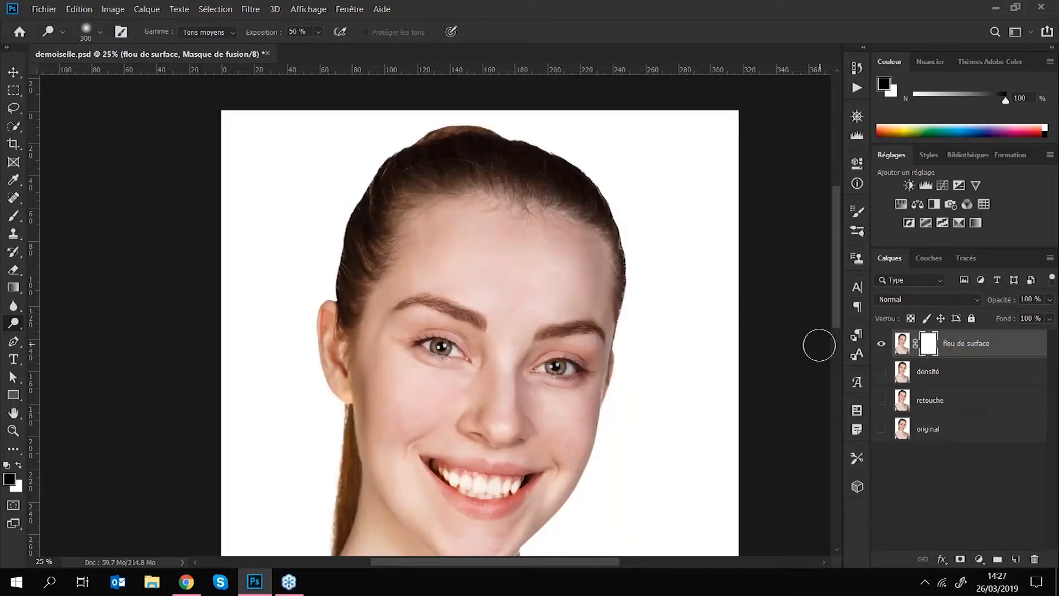
Step: Invert the "flou de surface" mask to black and show the "densité", "retouche" and "original" layers
{"action": "key", "text": "ctrl+i"}
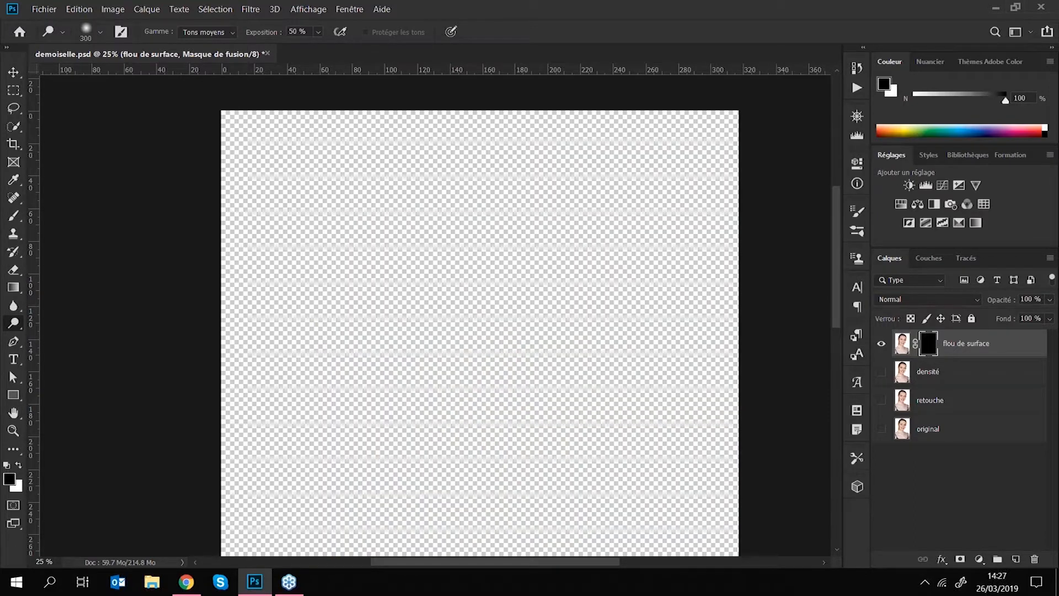
{"action": "left_click_drag", "start_coordinate": [881, 371], "coordinate": [888, 434]}
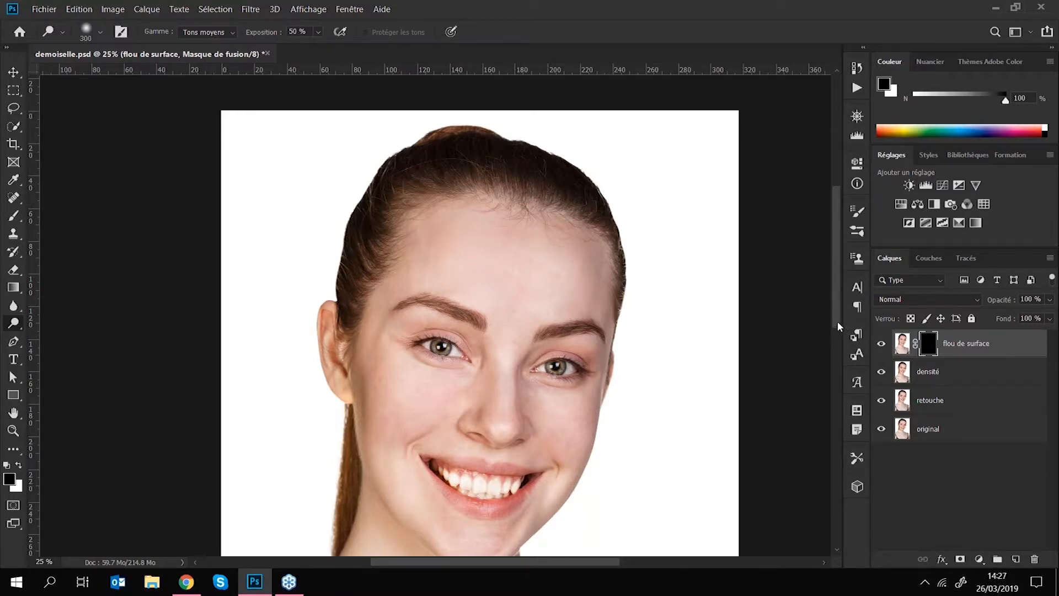
Step: Hide the three lower layers and set up a white brush with a 75 px size and 0 % hardness
{"action": "left_click", "coordinate": [14, 218]}
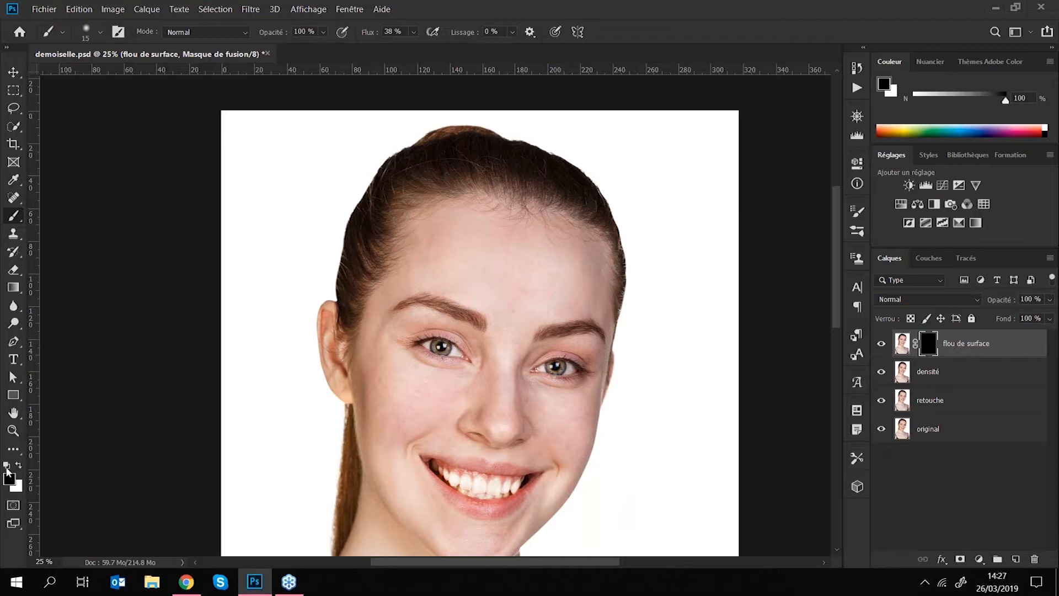
{"action": "key", "text": "x"}
{"action": "left_click_drag", "start_coordinate": [881, 370], "coordinate": [880, 436]}
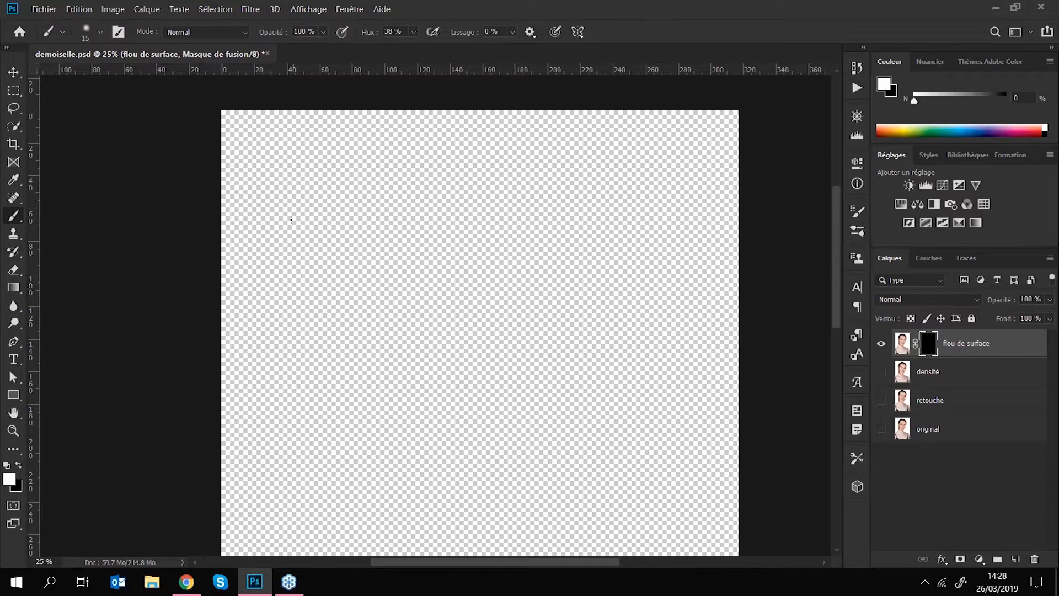
{"action": "left_click", "coordinate": [100, 33]}
{"action": "left_click_drag", "start_coordinate": [142, 73], "coordinate": [113, 75]}
{"action": "key", "text": "Tab"}
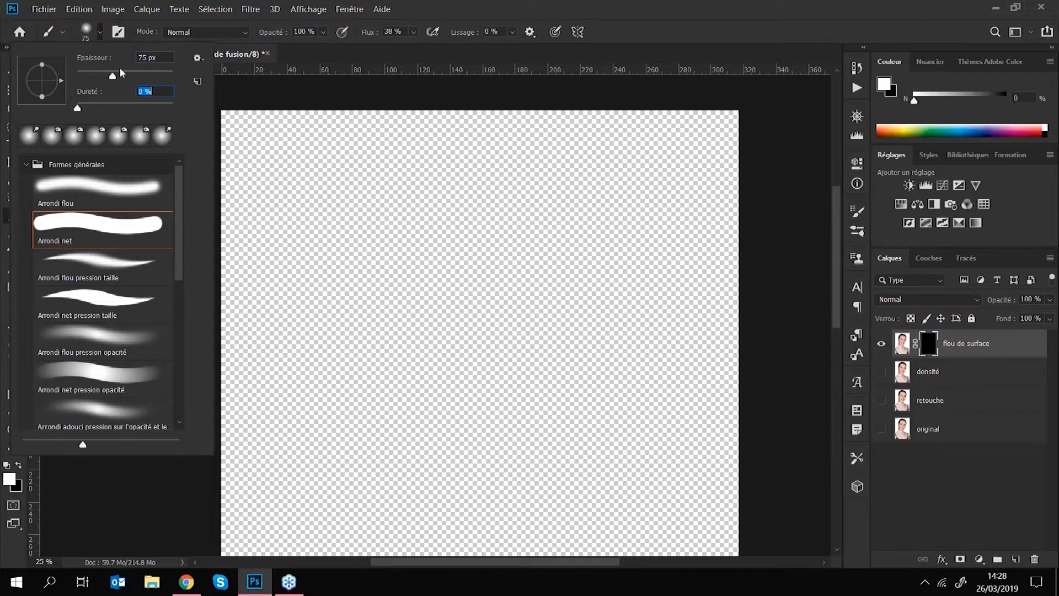
{"action": "key", "text": "Return"}
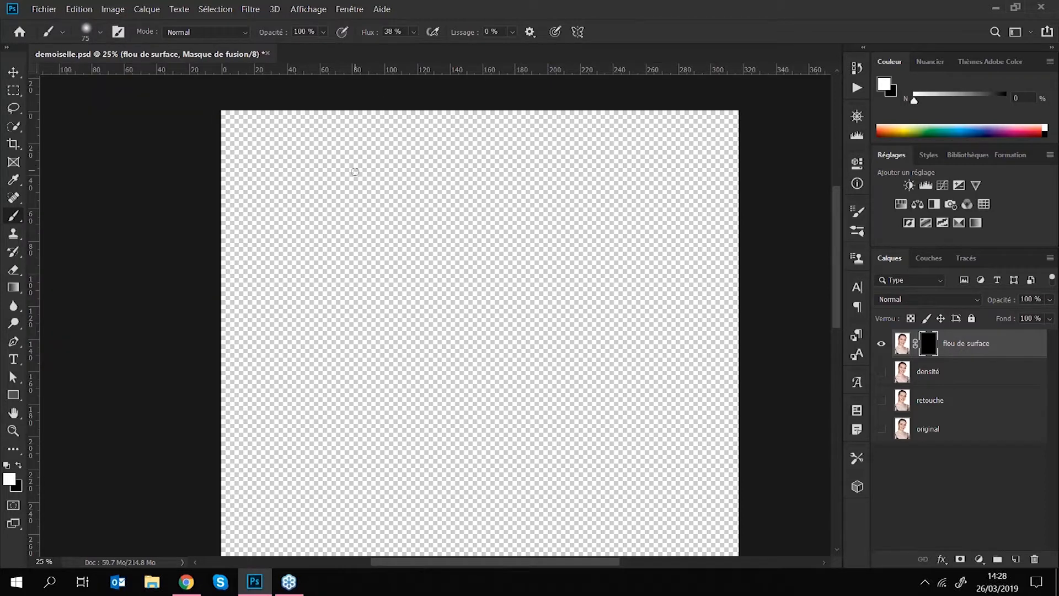
Step: Enlarge the brush to 1100 px and paint white diagonally across the "flou de surface" mask over the face
{"action": "key", "text": "bracketright"}
{"action": "key", "text": "bracketright"}
{"action": "key", "text": "bracketright"}
{"action": "key", "text": "bracketright"}
{"action": "key", "text": "bracketright"}
{"action": "key", "text": "bracketright"}
{"action": "key", "text": "bracketright"}
{"action": "key", "text": "bracketright"}
{"action": "key", "text": "bracketright"}
{"action": "key", "text": "bracketright"}
{"action": "key", "text": "bracketright"}
{"action": "key", "text": "bracketright"}
{"action": "key", "text": "bracketright"}
{"action": "key", "text": "bracketright"}
{"action": "key", "text": "bracketright"}
{"action": "key", "text": "bracketright"}
{"action": "key", "text": "bracketright"}
{"action": "left_click_drag", "start_coordinate": [302, 184], "coordinate": [642, 436]}
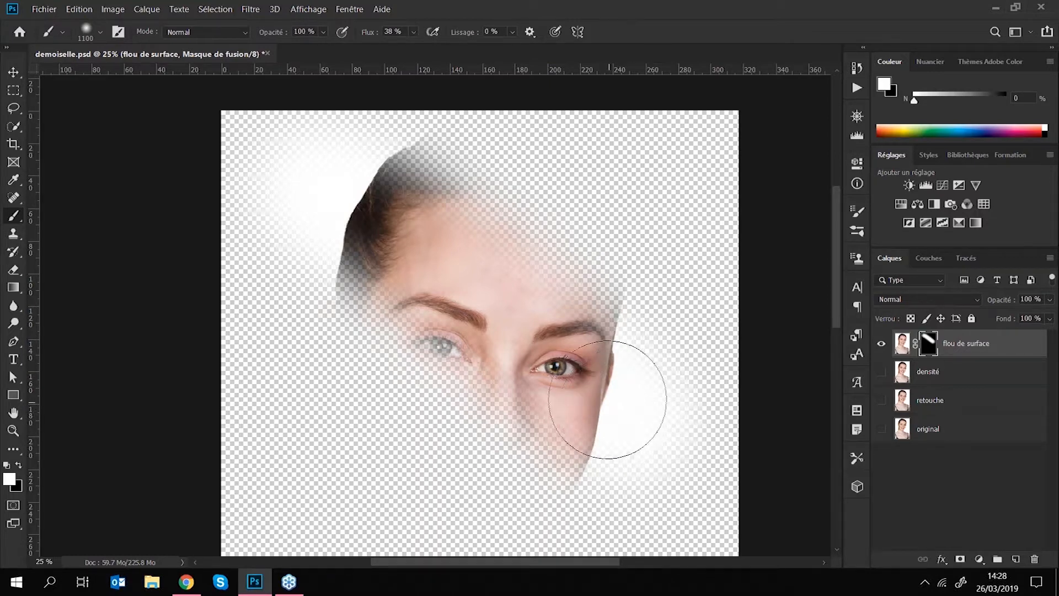
Step: Paint the revealed area of the mask back to black and show the three lower layers
{"action": "left_click", "coordinate": [19, 467]}
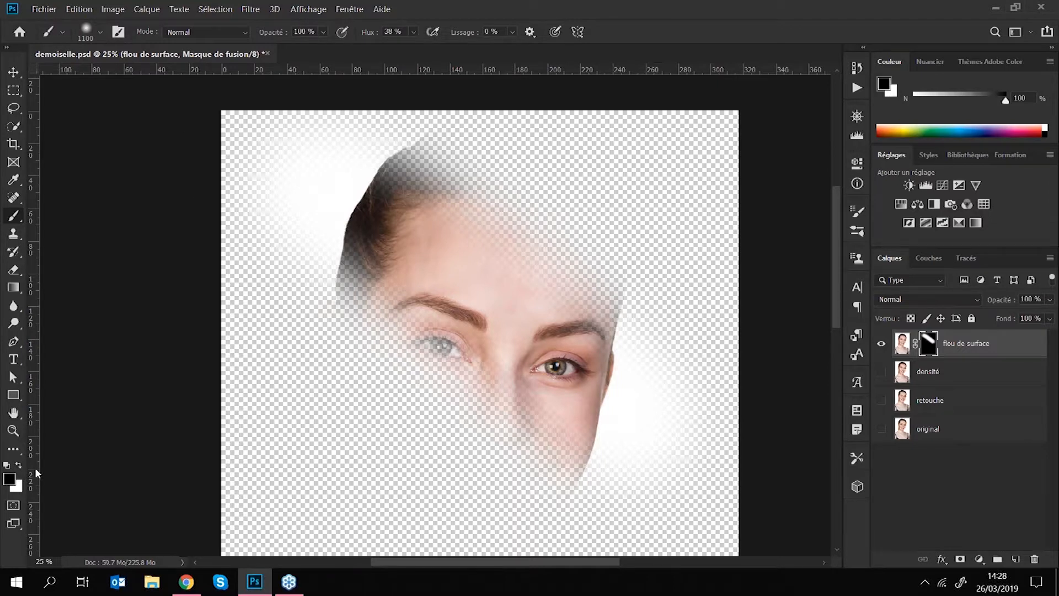
{"action": "mouse_move", "coordinate": [240, 157]}
{"action": "left_mouse_down"}
{"action": "mouse_move", "coordinate": [362, 160]}
{"action": "mouse_move", "coordinate": [708, 513]}
{"action": "mouse_move", "coordinate": [287, 223]}
{"action": "left_mouse_up"}
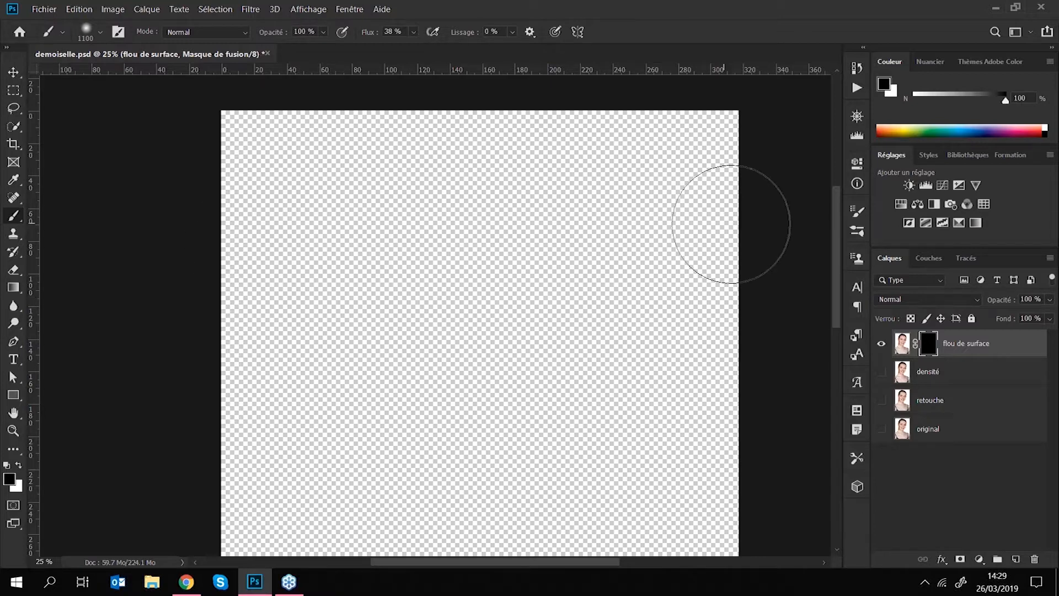
{"action": "left_click_drag", "start_coordinate": [882, 428], "coordinate": [881, 371]}
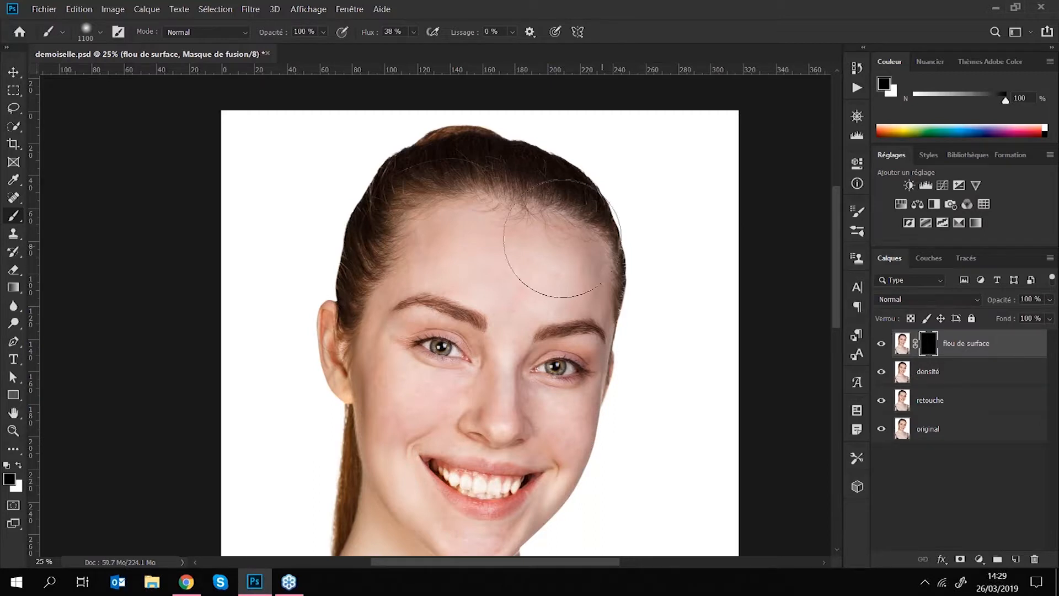
Step: Switch the painting colour to white and try one 1100 px stroke over the forehead and eyes, undoing it
{"action": "left_click", "coordinate": [19, 465]}
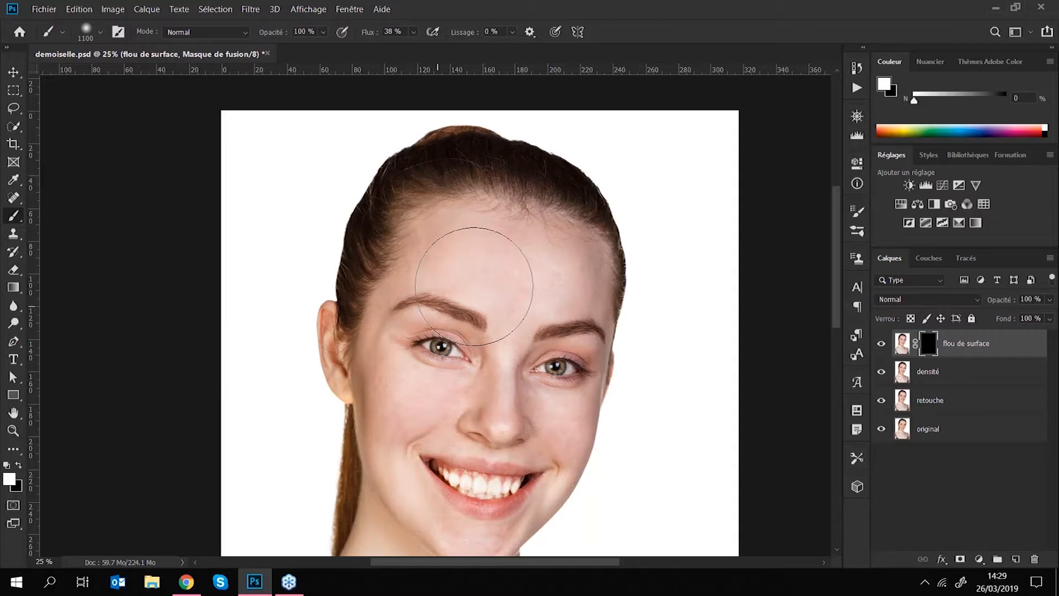
{"action": "left_click_drag", "start_coordinate": [474, 286], "coordinate": [579, 360]}
{"action": "key", "text": "ctrl+z"}
Step: Paint white on the "flou de surface" mask over the forehead, reducing the brush from 700 px as needed
{"action": "key", "text": "ctrl+plus"}
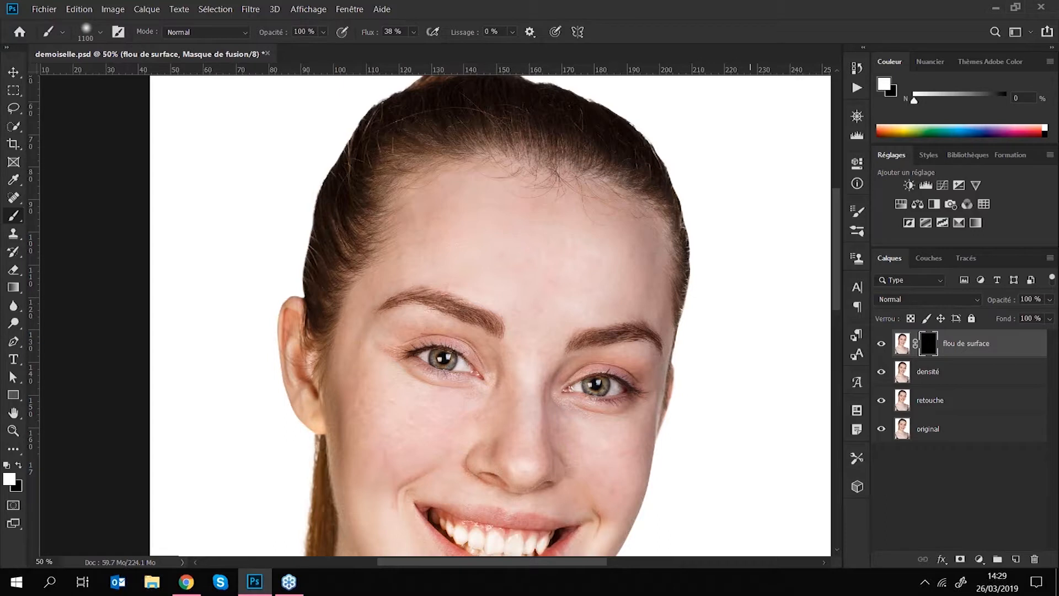
{"action": "key", "text": "ctrl+plus"}
{"action": "key", "text": "ctrl+plus"}
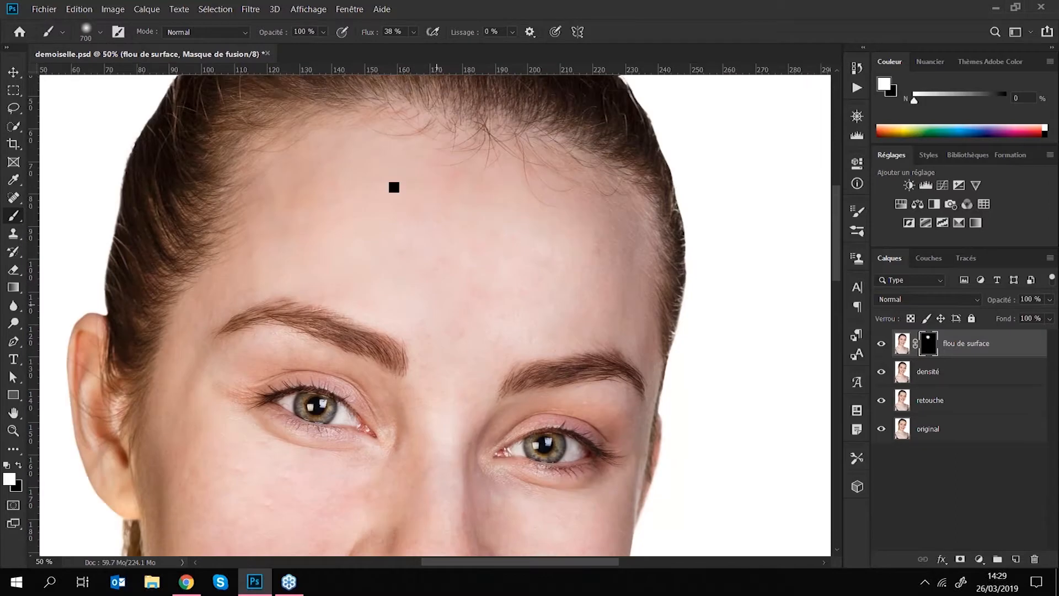
{"action": "key", "text": "bracketleft"}
{"action": "key", "text": "bracketleft"}
{"action": "key", "text": "bracketleft"}
{"action": "left_click", "coordinate": [589, 267]}
{"action": "key", "text": "bracketleft"}
{"action": "left_click_drag", "start_coordinate": [502, 274], "coordinate": [513, 183]}
{"action": "key", "text": "ctrl+r"}
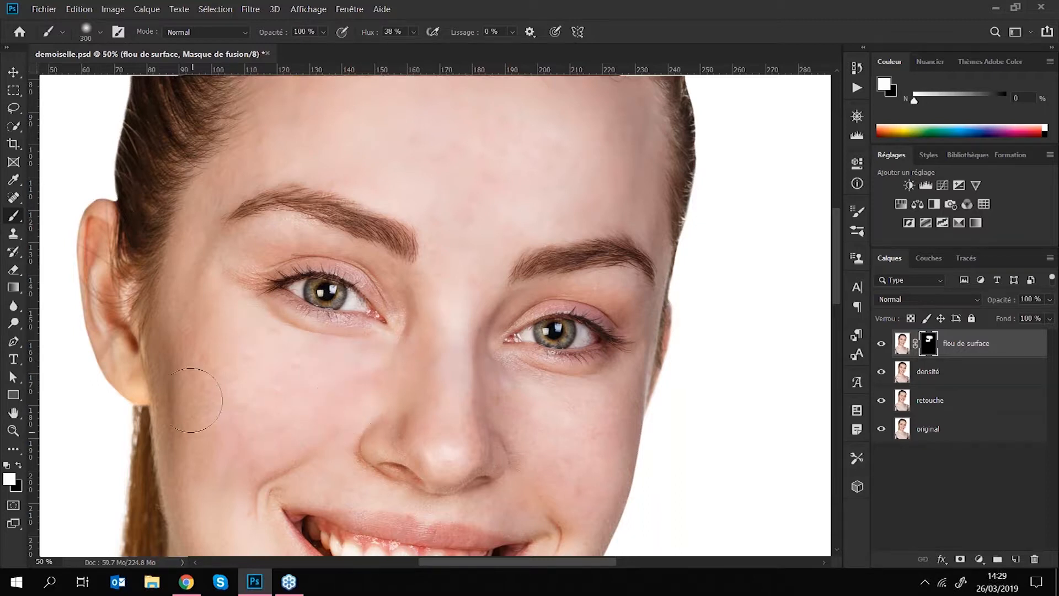
Step: Reveal the blur on the cheeks and around the eyes and eyelids, reducing the brush to 125 px
{"action": "key", "text": "bracketleft"}
{"action": "key", "text": "bracketleft"}
{"action": "key", "text": "bracketleft"}
{"action": "mouse_move", "coordinate": [245, 255]}
{"action": "left_mouse_down"}
{"action": "mouse_move", "coordinate": [288, 240]}
{"action": "mouse_move", "coordinate": [273, 246]}
{"action": "mouse_move", "coordinate": [341, 254]}
{"action": "mouse_move", "coordinate": [392, 283]}
{"action": "left_mouse_up"}
{"action": "key", "text": "bracketleft"}
{"action": "key", "text": "bracketleft"}
{"action": "mouse_move", "coordinate": [535, 182]}
{"action": "left_mouse_down"}
{"action": "mouse_move", "coordinate": [471, 255]}
{"action": "mouse_move", "coordinate": [547, 182]}
{"action": "left_mouse_up"}
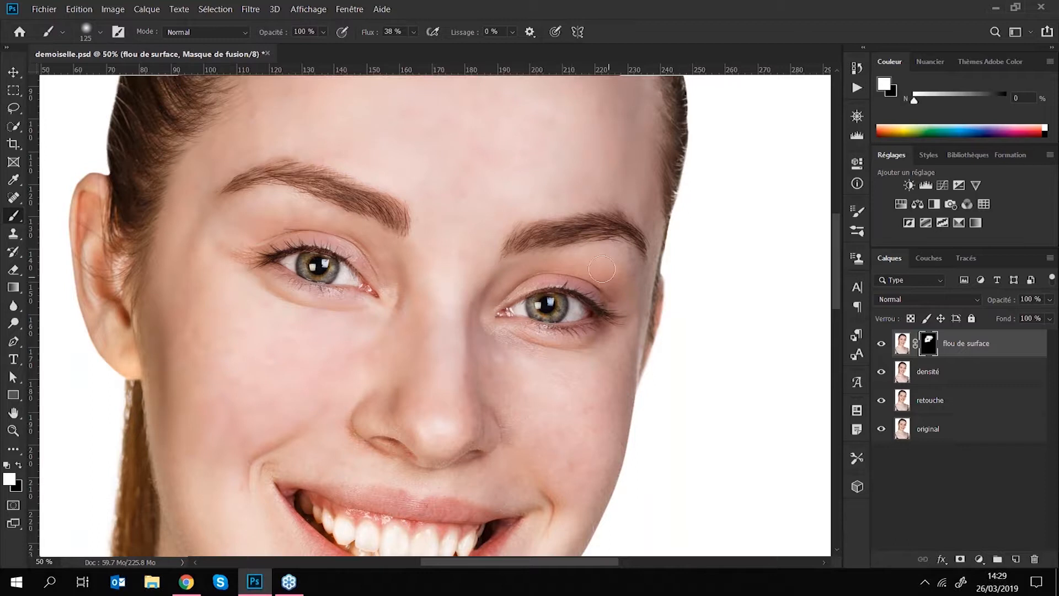
{"action": "left_click_drag", "start_coordinate": [581, 288], "coordinate": [563, 185]}
Step: Reveal the blur on the lower cheeks, around the mouth and on the chin, resizing the brush up to 400 px
{"action": "key", "text": "bracketright"}
{"action": "key", "text": "bracketright"}
{"action": "key", "text": "bracketright"}
{"action": "key", "text": "bracketright"}
{"action": "key", "text": "bracketright"}
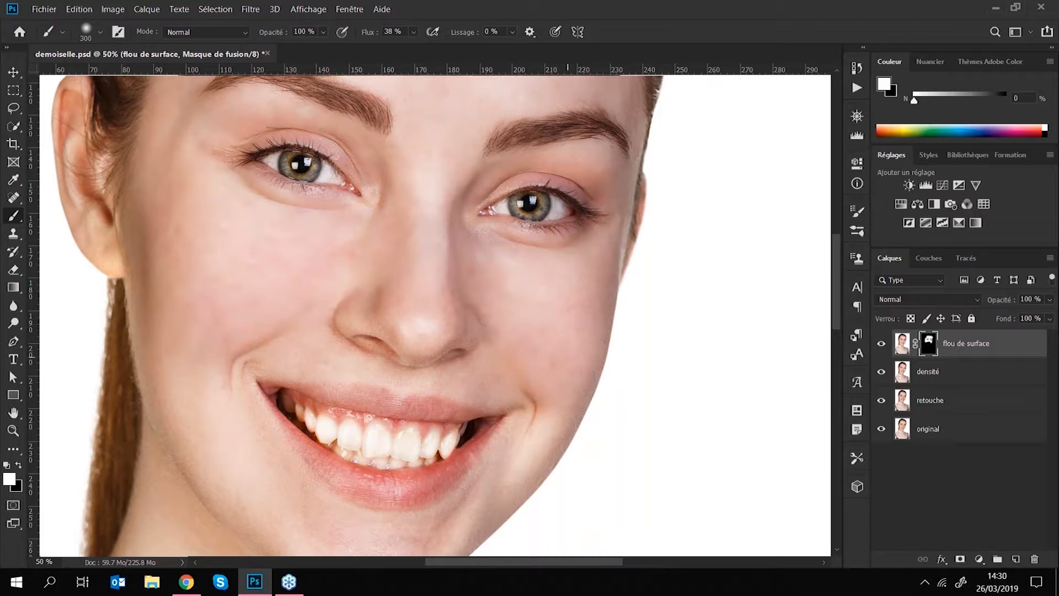
{"action": "key", "text": "bracketleft"}
{"action": "key", "text": "bracketleft"}
{"action": "key", "text": "bracketleft"}
{"action": "scroll", "coordinate": [531, 354], "scroll_direction": "down", "scroll_amount": 3}
{"action": "mouse_move", "coordinate": [532, 357]}
{"action": "left_mouse_down"}
{"action": "mouse_move", "coordinate": [563, 350]}
{"action": "mouse_move", "coordinate": [436, 409]}
{"action": "mouse_move", "coordinate": [353, 404]}
{"action": "left_mouse_up"}
{"action": "key", "text": "bracketright"}
{"action": "key", "text": "bracketright"}
{"action": "key", "text": "bracketright"}
{"action": "key", "text": "bracketright"}
Step: Bring the neck and chest into view and enlarge the soft brush to more than 1000 px
{"action": "key", "text": "ctrl+minus"}
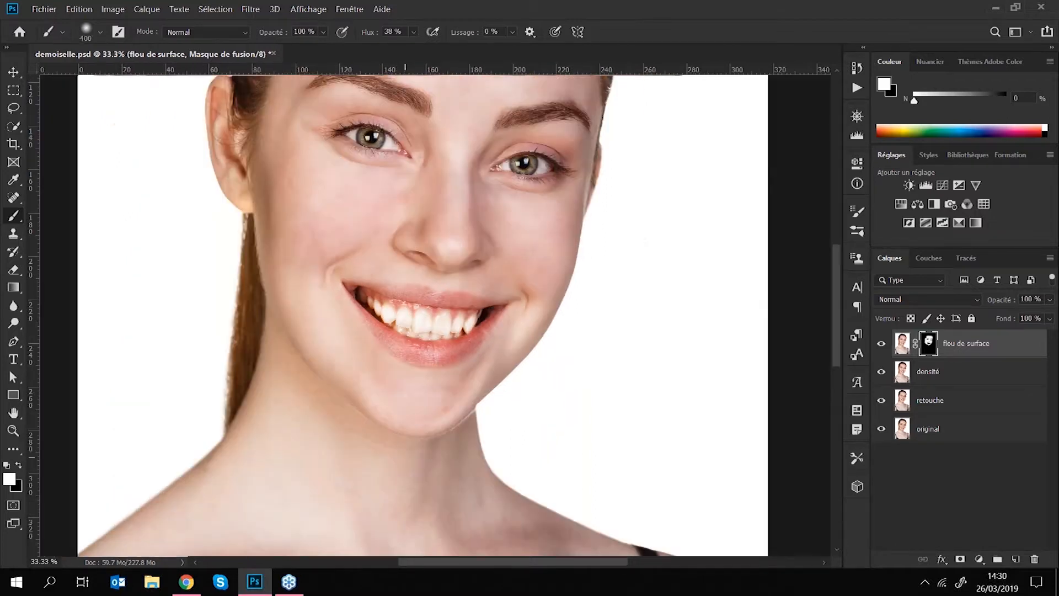
{"action": "key", "text": "ctrl+minus"}
{"action": "left_click_drag", "start_coordinate": [549, 357], "coordinate": [550, 230]}
{"action": "key", "text": "ctrl+r"}
{"action": "key", "text": "bracketright"}
{"action": "key", "text": "bracketright"}
{"action": "key", "text": "bracketright"}
{"action": "key", "text": "bracketright"}
{"action": "key", "text": "bracketright"}
{"action": "key", "text": "bracketright"}
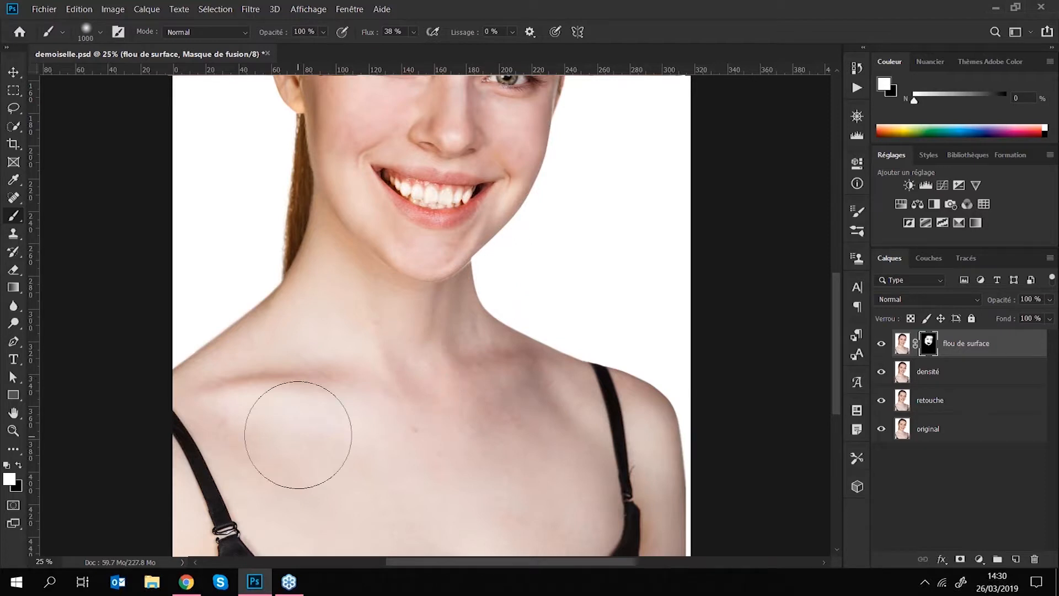
{"action": "key", "text": "bracketright"}
{"action": "key", "text": "bracketright"}
{"action": "key", "text": "bracketright"}
Step: Try revealing the blur across the shoulders and chest at full brush opacity, undoing the strokes
{"action": "mouse_move", "coordinate": [265, 399]}
{"action": "left_mouse_down"}
{"action": "mouse_move", "coordinate": [364, 347]}
{"action": "mouse_move", "coordinate": [637, 503]}
{"action": "left_mouse_up"}
{"action": "key", "text": "ctrl+z"}
{"action": "key", "text": "ctrl+z"}
Step: Set the brush opacity to 33 % and paint white on the mask over the neck, shoulders and chest
{"action": "left_click_drag", "start_coordinate": [288, 49], "coordinate": [295, 47]}
{"action": "left_click", "coordinate": [415, 5]}
{"action": "left_click", "coordinate": [334, 402]}
{"action": "left_click_drag", "start_coordinate": [447, 415], "coordinate": [563, 488]}
{"action": "left_click_drag", "start_coordinate": [563, 488], "coordinate": [487, 419]}
Step: Reduce the brush to 500 px and bring the whole portrait into view
{"action": "left_click_drag", "start_coordinate": [442, 276], "coordinate": [438, 414]}
{"action": "key", "text": "bracketleft"}
{"action": "key", "text": "bracketleft"}
{"action": "key", "text": "bracketleft"}
{"action": "key", "text": "bracketleft"}
{"action": "key", "text": "bracketleft"}
{"action": "key", "text": "bracketleft"}
{"action": "key", "text": "bracketleft"}
{"action": "key", "text": "bracketleft"}
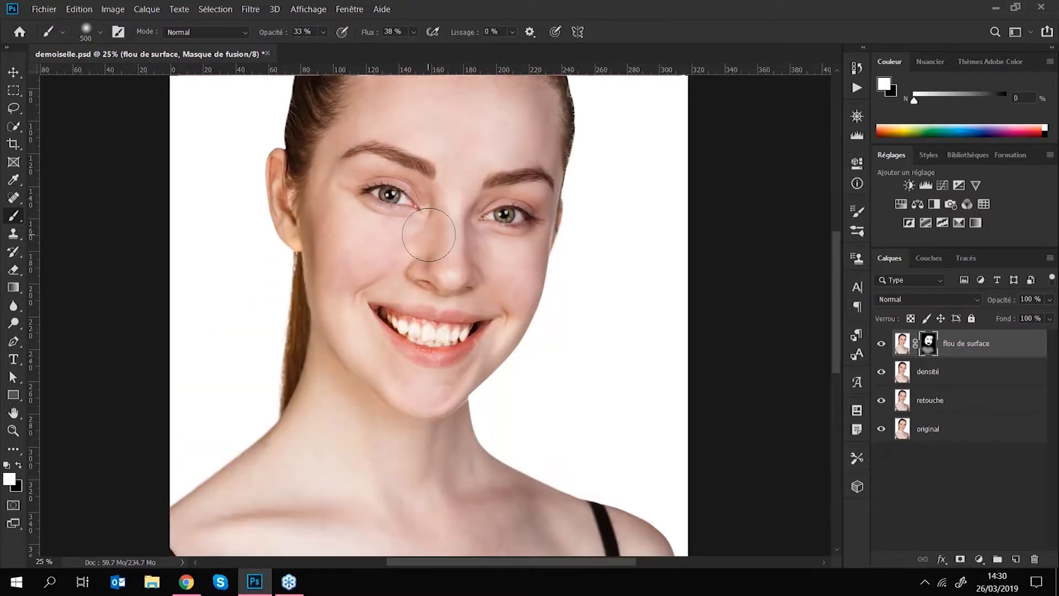
{"action": "key", "text": "ctrl+minus"}
{"action": "left_click_drag", "start_coordinate": [608, 176], "coordinate": [614, 232]}
{"action": "key", "text": "ctrl+r"}
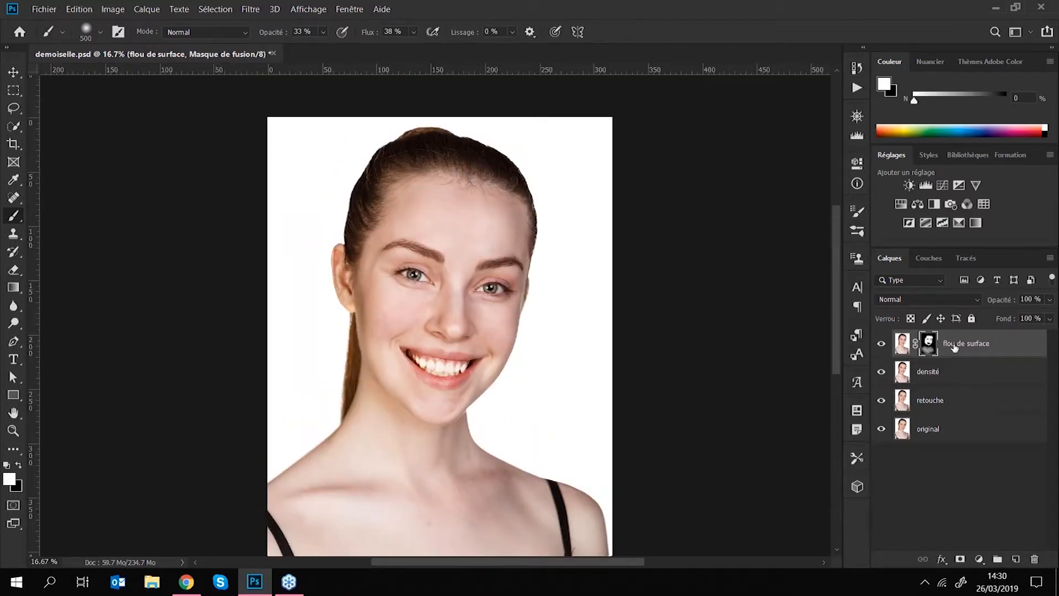
Step: Keep the "flou de surface" layer in Normal blend mode and set its opacity to 70 %
{"action": "left_click", "coordinate": [894, 299]}
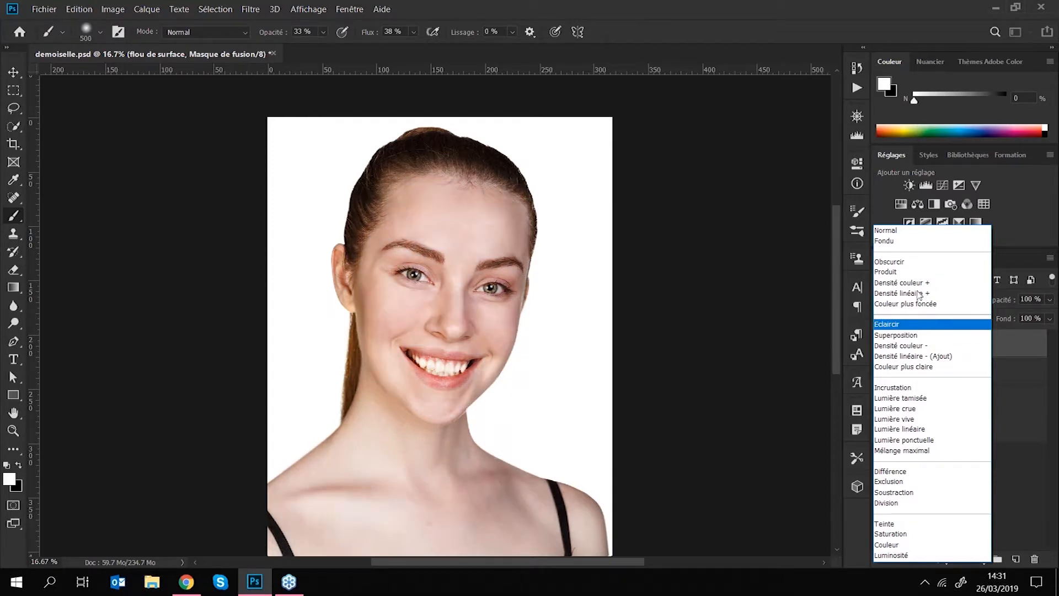
{"action": "left_click", "coordinate": [891, 232]}
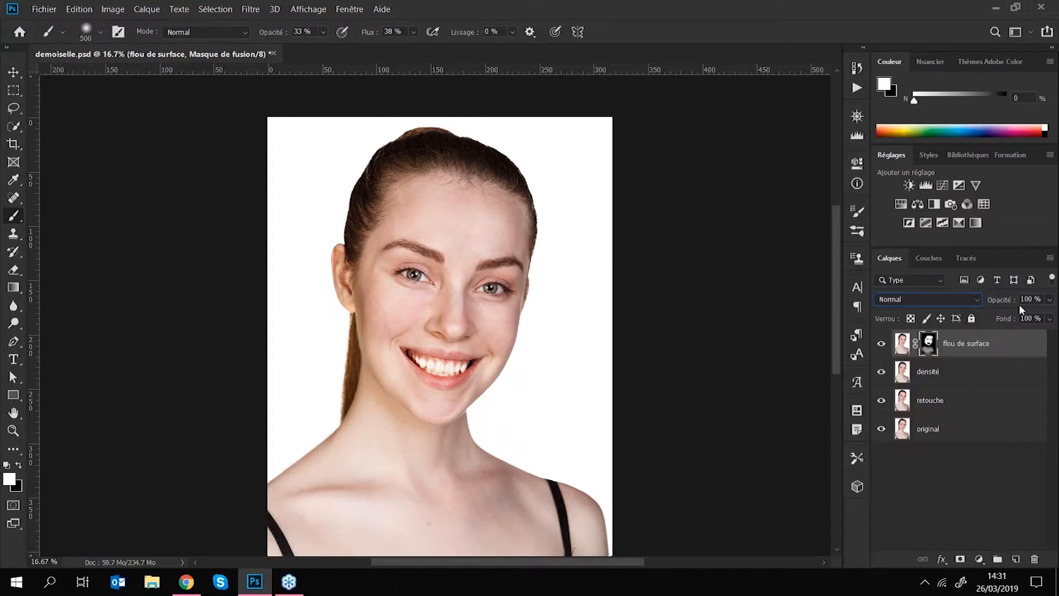
{"action": "left_click", "coordinate": [1050, 299]}
{"action": "left_click_drag", "start_coordinate": [1044, 316], "coordinate": [1014, 301]}
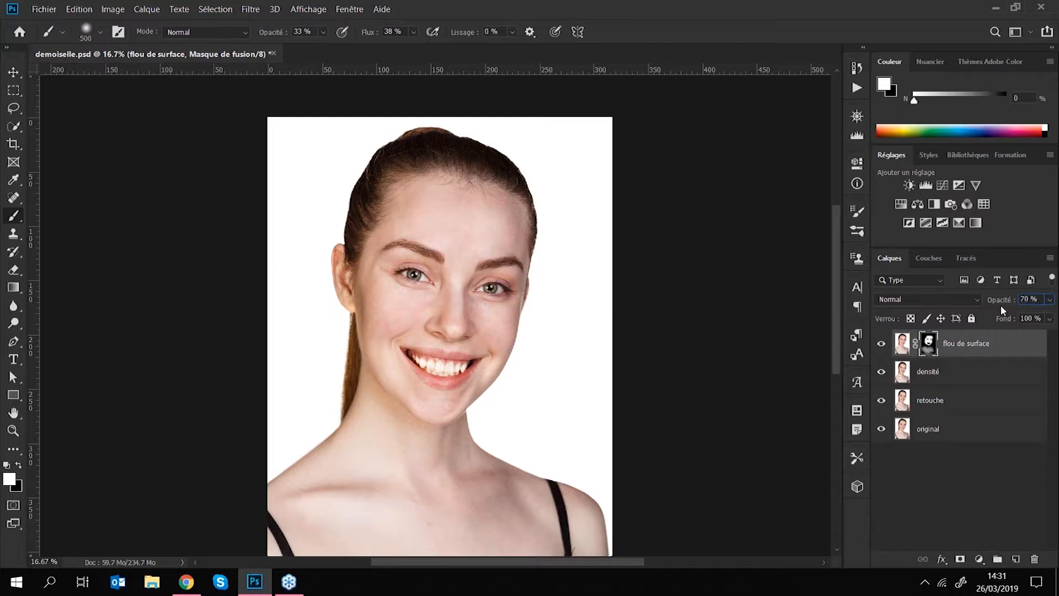
Step: Examine the smoothed skin of the face both close up and on the whole portrait
{"action": "key", "text": "ctrl+plus"}
{"action": "key", "text": "ctrl+plus"}
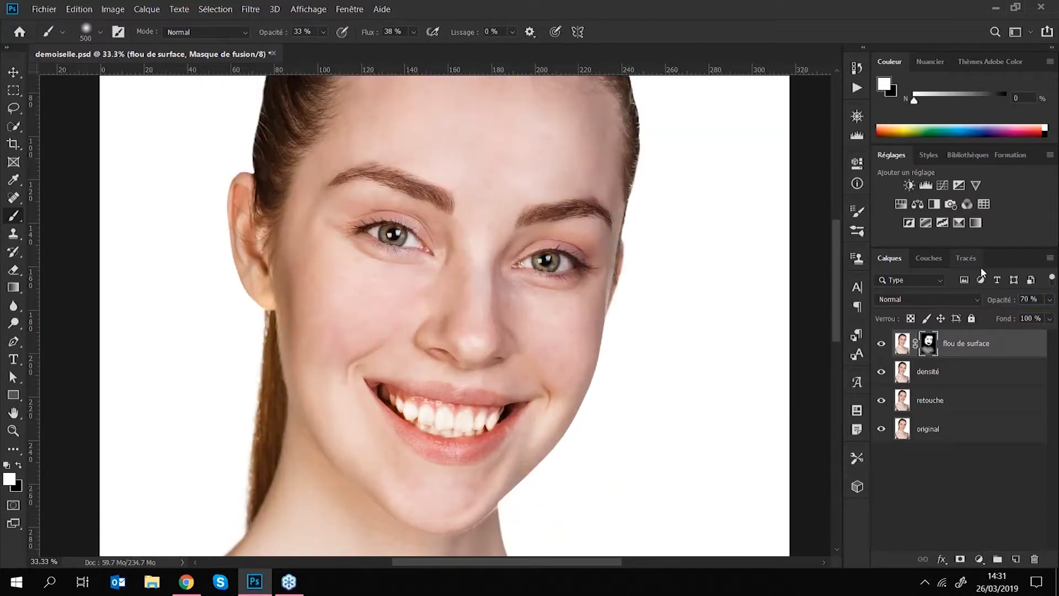
{"action": "left_click_drag", "start_coordinate": [574, 300], "coordinate": [561, 237]}
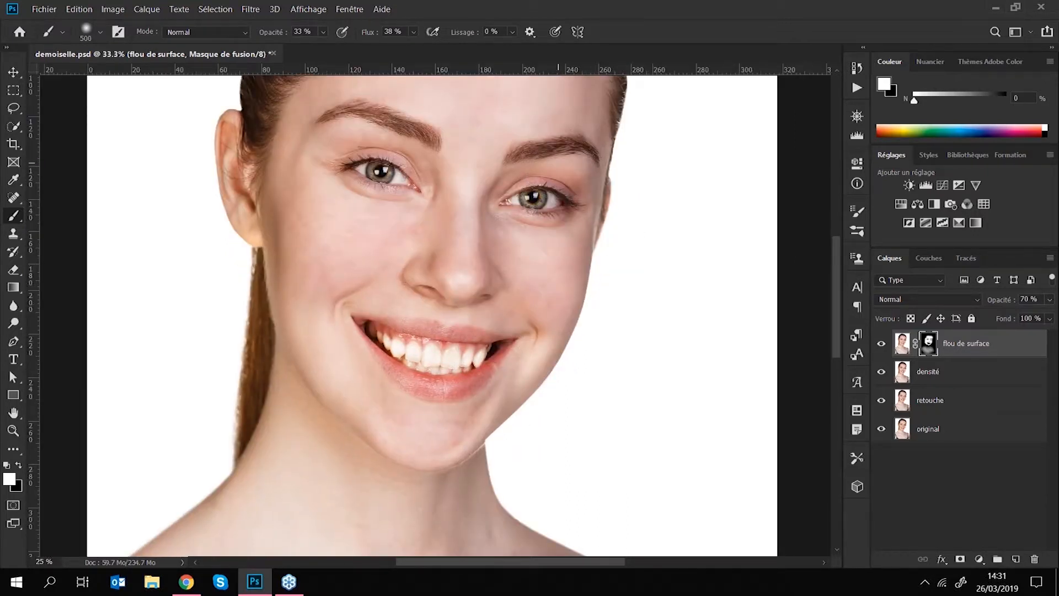
{"action": "key", "text": "ctrl+minus"}
{"action": "key", "text": "ctrl+minus"}
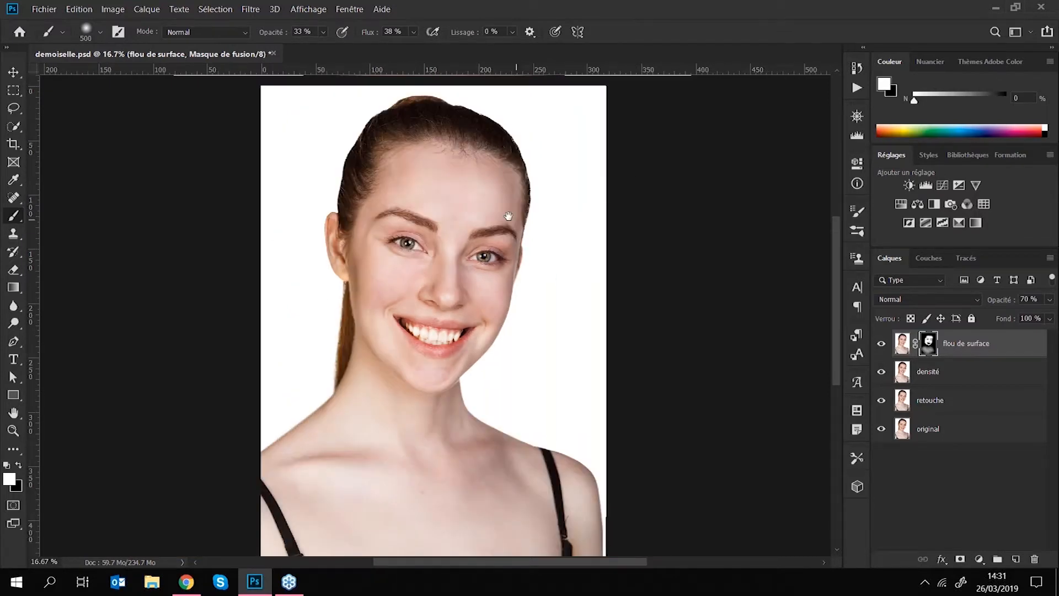
{"action": "key", "text": "ctrl+plus"}
{"action": "key", "text": "ctrl+plus"}
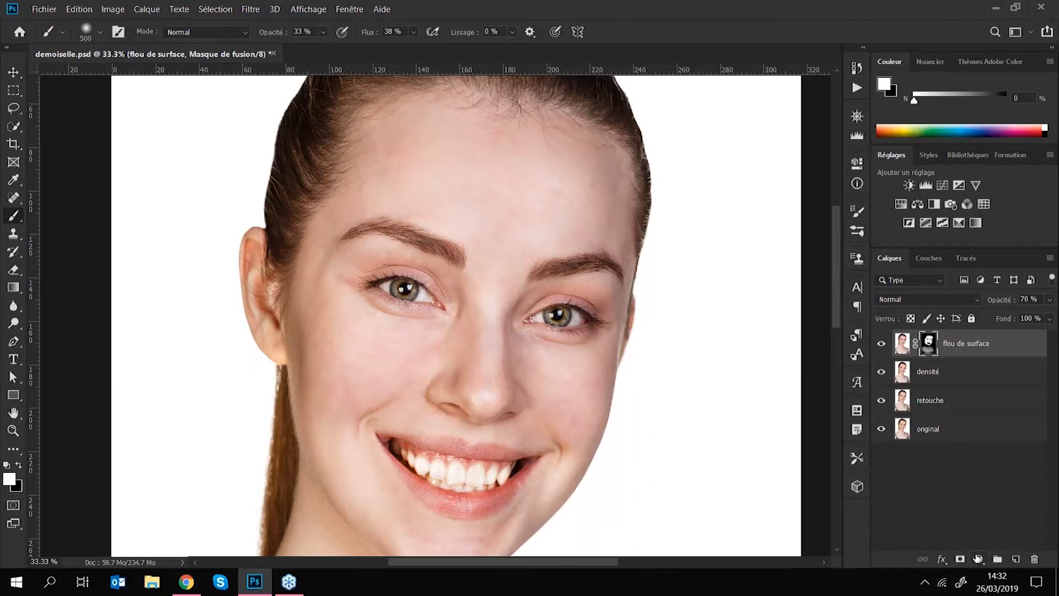
Step: Add a solid colour fill layer (Couleur unie) in pink above "flou de surface"
{"action": "left_click", "coordinate": [978, 559]}
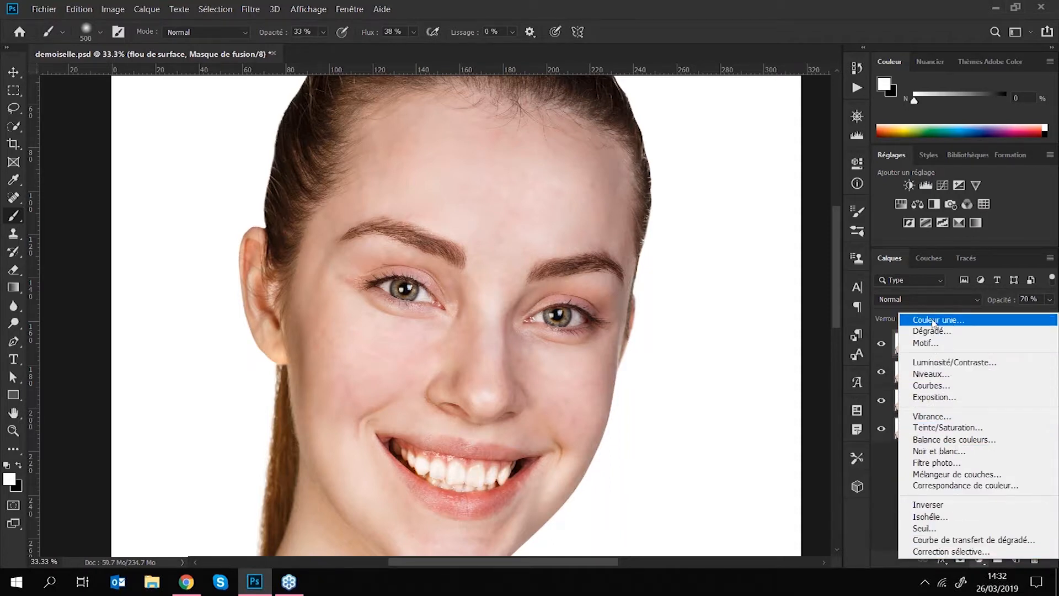
{"action": "left_click", "coordinate": [932, 320]}
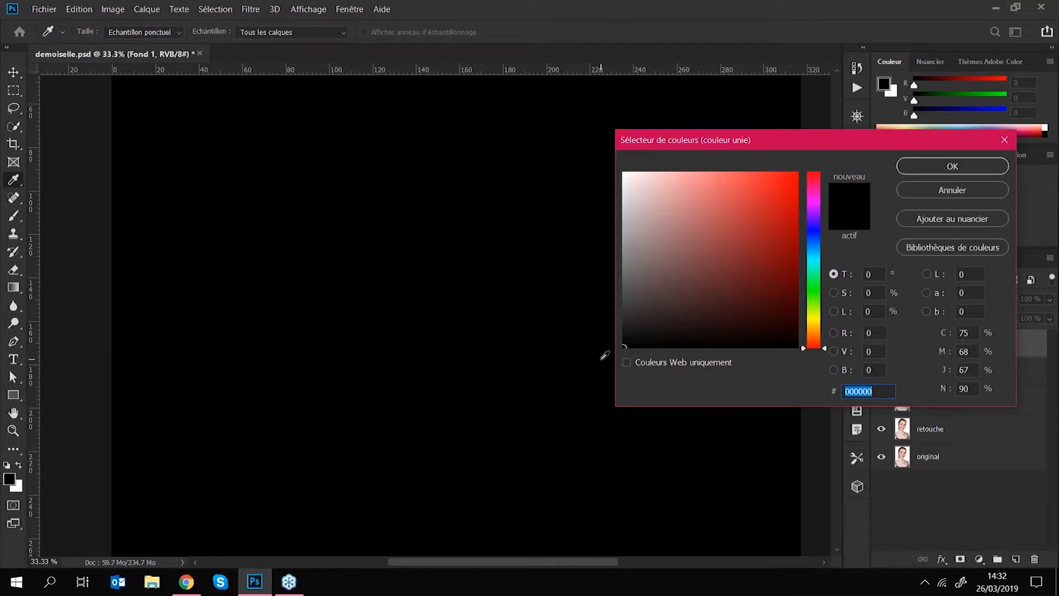
{"action": "left_click_drag", "start_coordinate": [818, 152], "coordinate": [552, 149]}
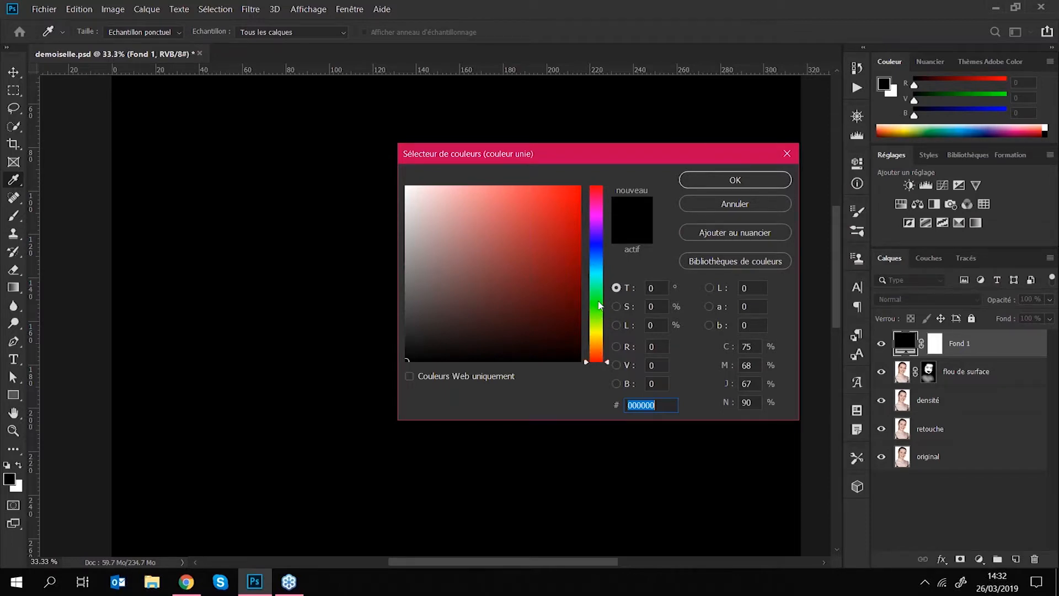
{"action": "left_click", "coordinate": [550, 220]}
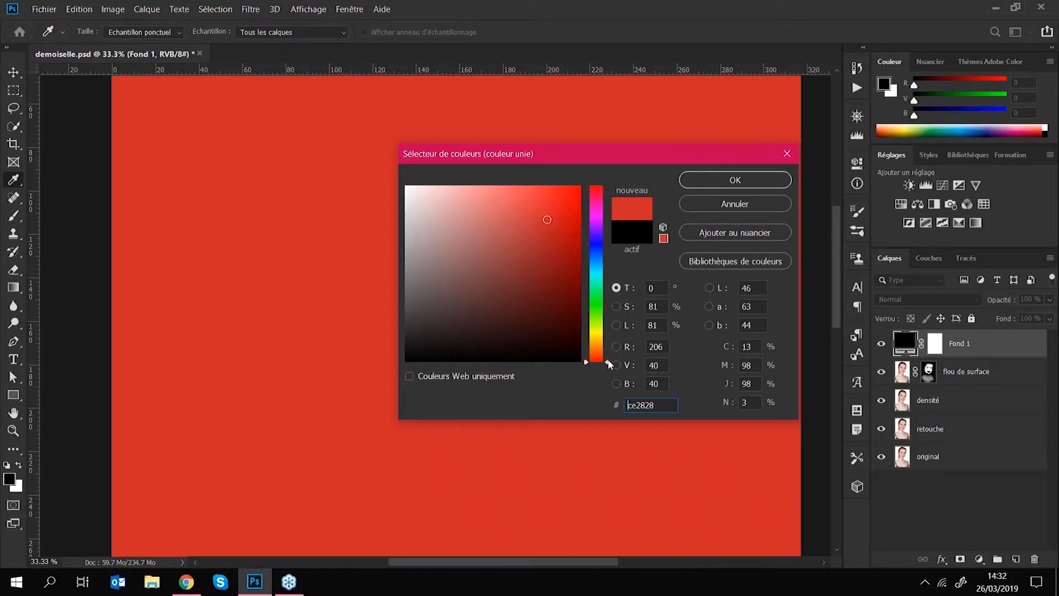
{"action": "left_click_drag", "start_coordinate": [608, 365], "coordinate": [601, 201]}
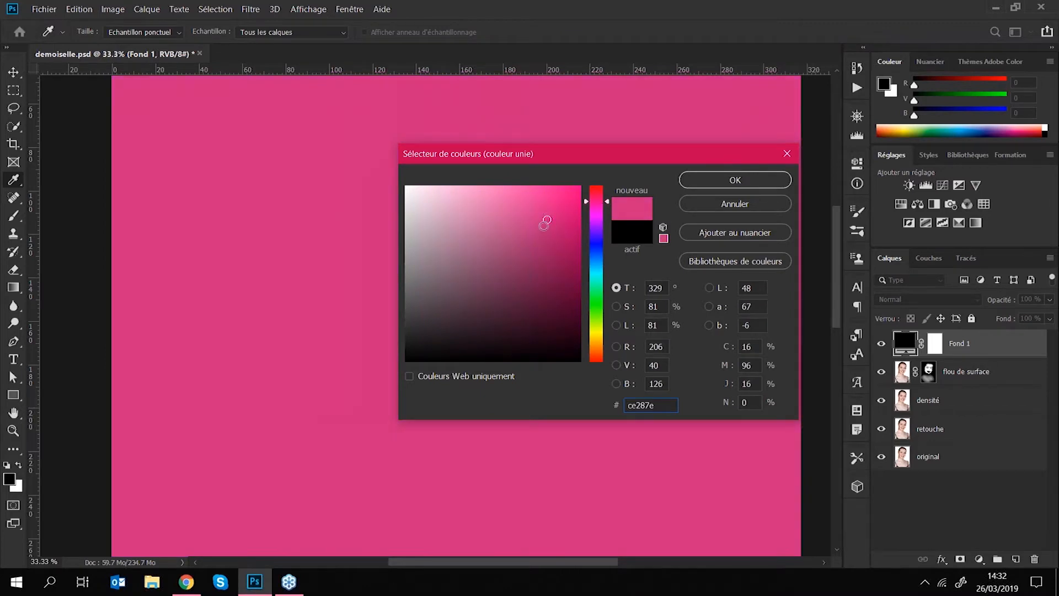
{"action": "mouse_move", "coordinate": [546, 218]}
{"action": "left_mouse_down"}
{"action": "mouse_move", "coordinate": [549, 289]}
{"action": "mouse_move", "coordinate": [454, 288]}
{"action": "mouse_move", "coordinate": [432, 220]}
{"action": "mouse_move", "coordinate": [506, 208]}
{"action": "mouse_move", "coordinate": [445, 222]}
{"action": "mouse_move", "coordinate": [540, 227]}
{"action": "left_mouse_up"}
{"action": "left_click", "coordinate": [707, 182]}
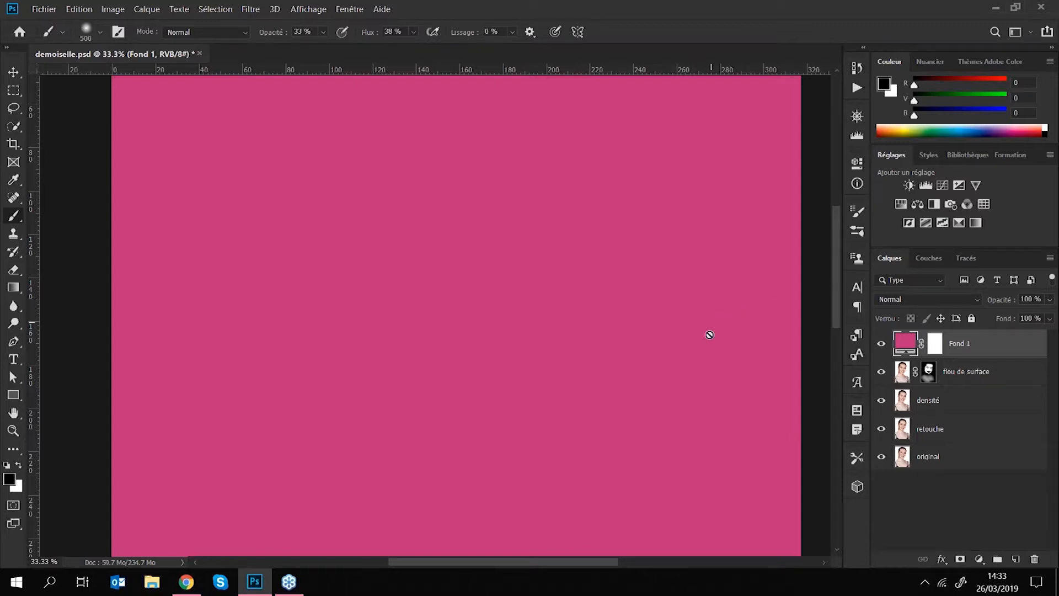
Step: Try to shift the pink fill layer sideways across the canvas with the Move tool
{"action": "key", "text": "ctrl+minus"}
{"action": "key", "text": "ctrl+minus"}
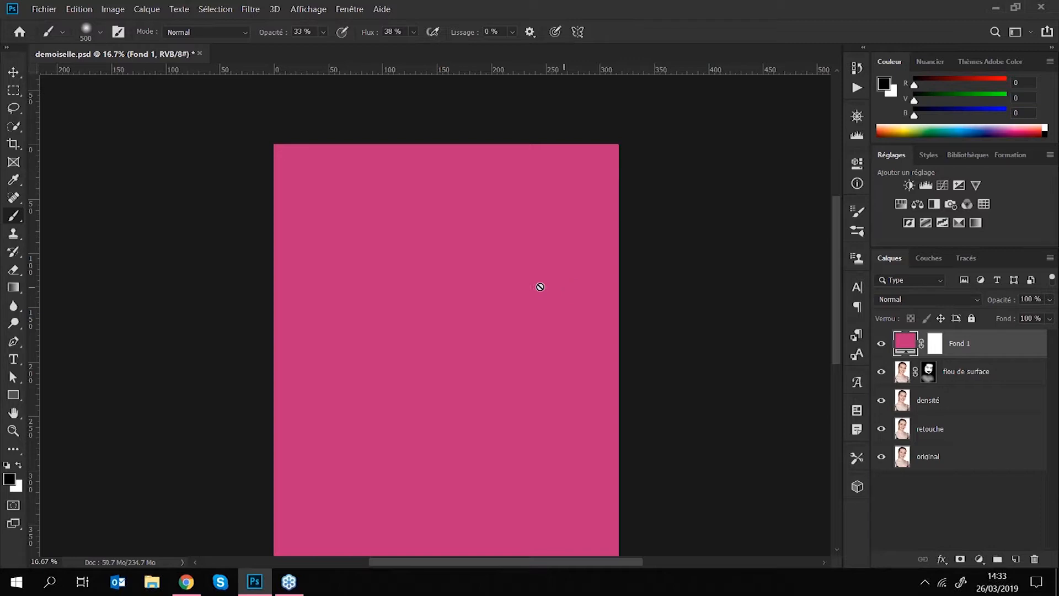
{"action": "key", "text": "v"}
{"action": "left_click_drag", "start_coordinate": [472, 286], "coordinate": [652, 289]}
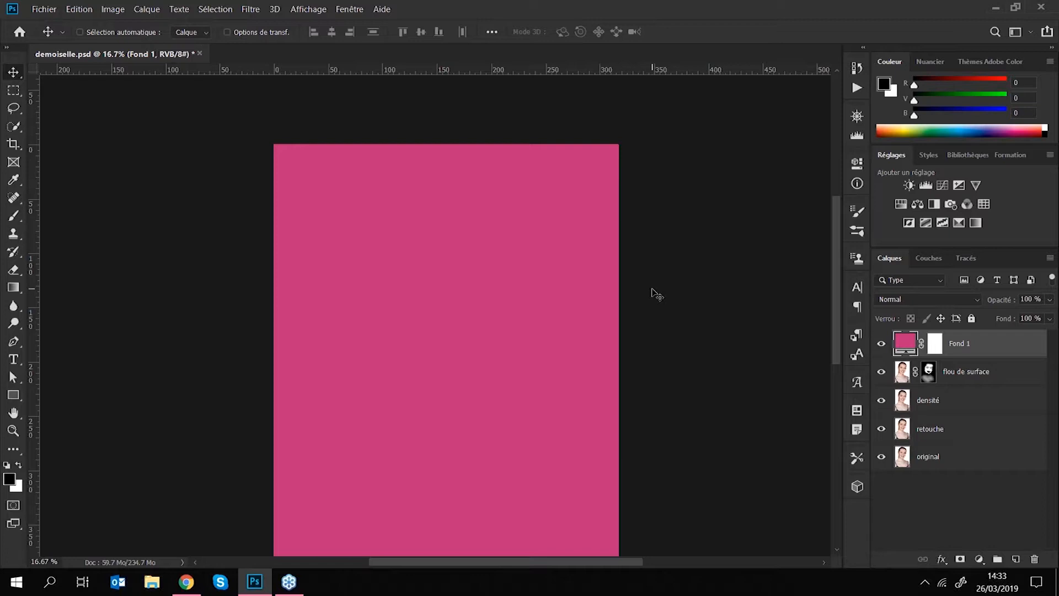
Step: Reveal the portrait by painting a black zigzag on the Fond 1 mask with the Brush tool at 100 % opacity
{"action": "left_click_drag", "start_coordinate": [637, 335], "coordinate": [619, 283]}
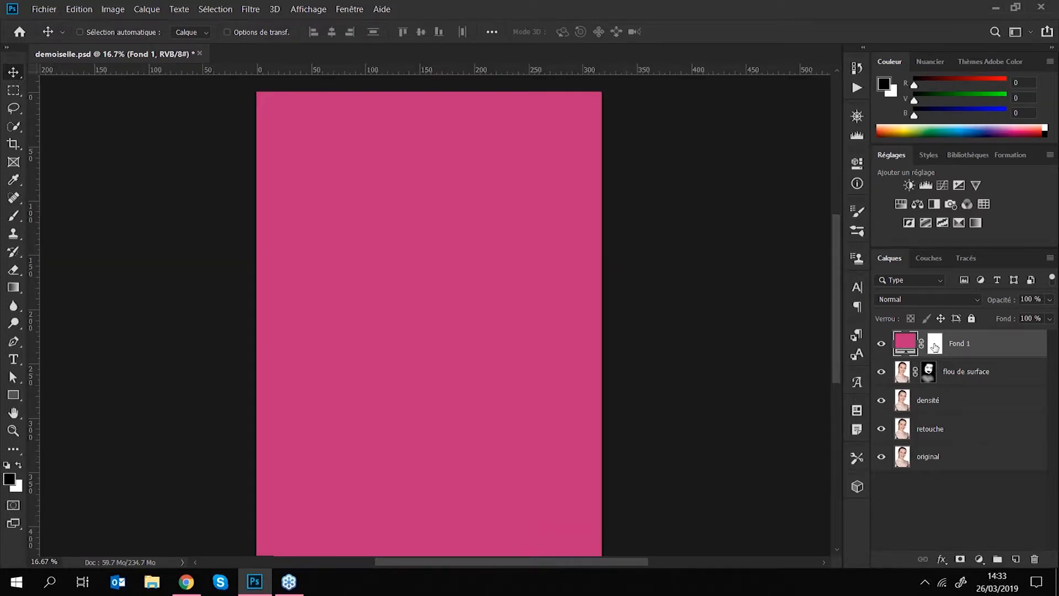
{"action": "left_click", "coordinate": [934, 346]}
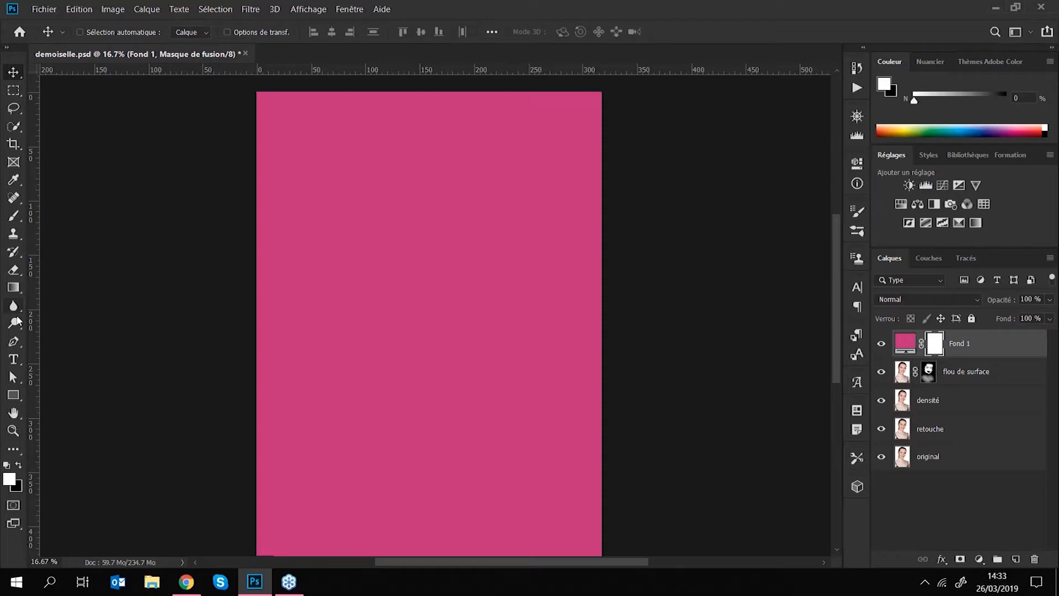
{"action": "left_click", "coordinate": [14, 222]}
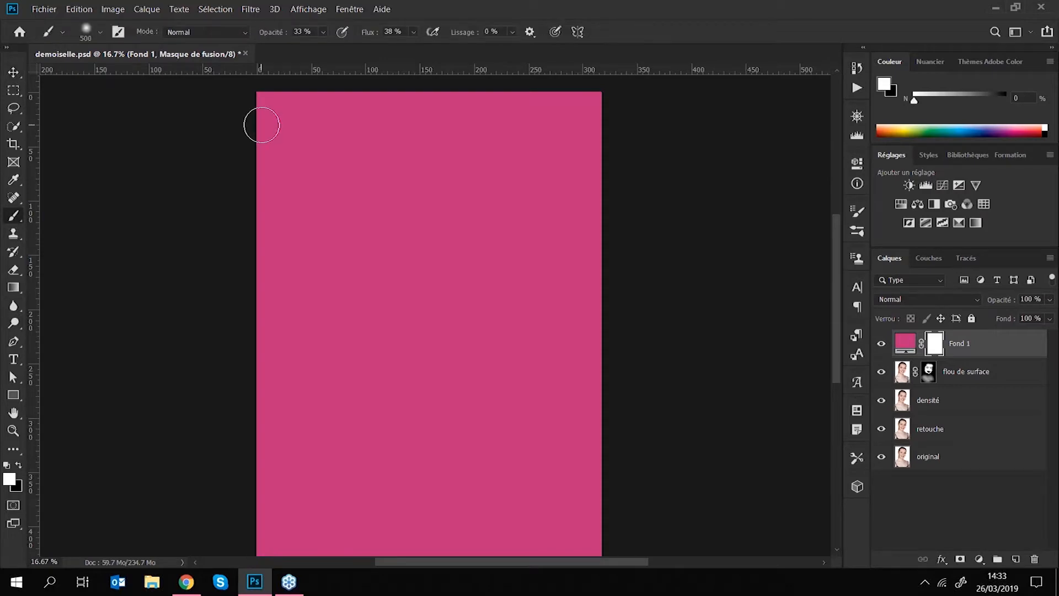
{"action": "left_click", "coordinate": [18, 466]}
{"action": "mouse_move", "coordinate": [276, 118]}
{"action": "left_mouse_down"}
{"action": "mouse_move", "coordinate": [263, 94]}
{"action": "mouse_move", "coordinate": [239, 198]}
{"action": "left_mouse_up"}
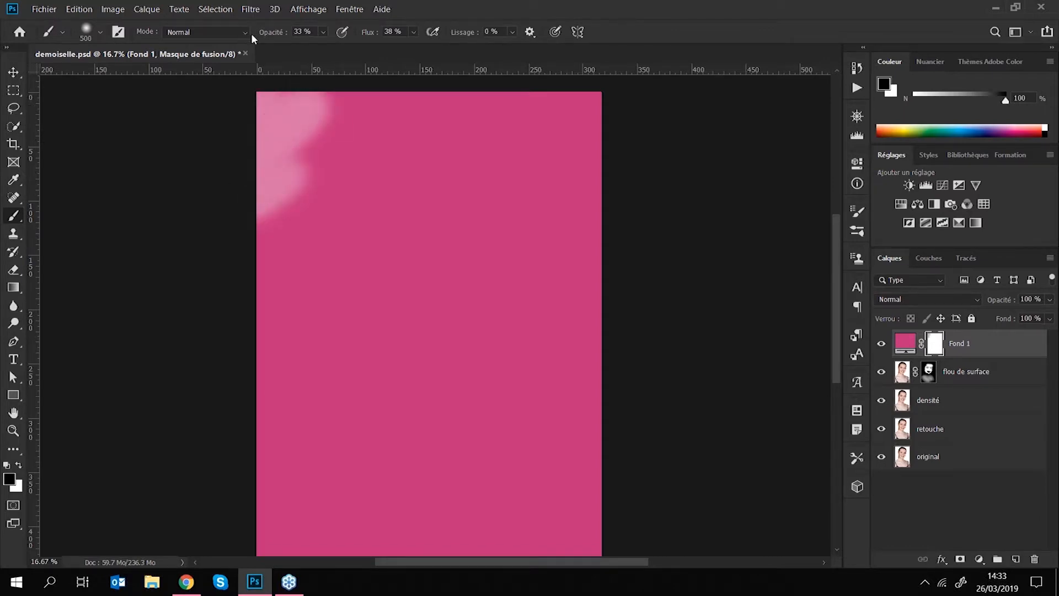
{"action": "key", "text": "ctrl+z"}
{"action": "left_click_drag", "start_coordinate": [272, 34], "coordinate": [323, 35]}
{"action": "mouse_move", "coordinate": [305, 126]}
{"action": "left_mouse_down"}
{"action": "mouse_move", "coordinate": [272, 188]}
{"action": "mouse_move", "coordinate": [384, 146]}
{"action": "mouse_move", "coordinate": [321, 273]}
{"action": "mouse_move", "coordinate": [411, 270]}
{"action": "mouse_move", "coordinate": [468, 336]}
{"action": "mouse_move", "coordinate": [451, 393]}
{"action": "left_mouse_up"}
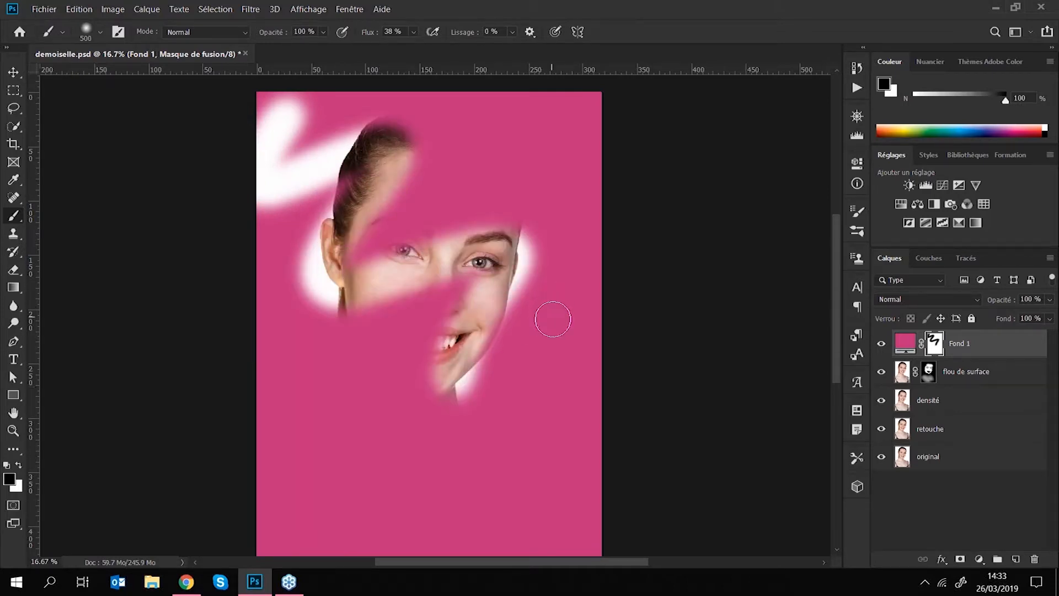
Step: Paint over the zigzag on the Fond 1 mask in white to restore the pink, and hide the Fond 1 layer
{"action": "left_click", "coordinate": [19, 467]}
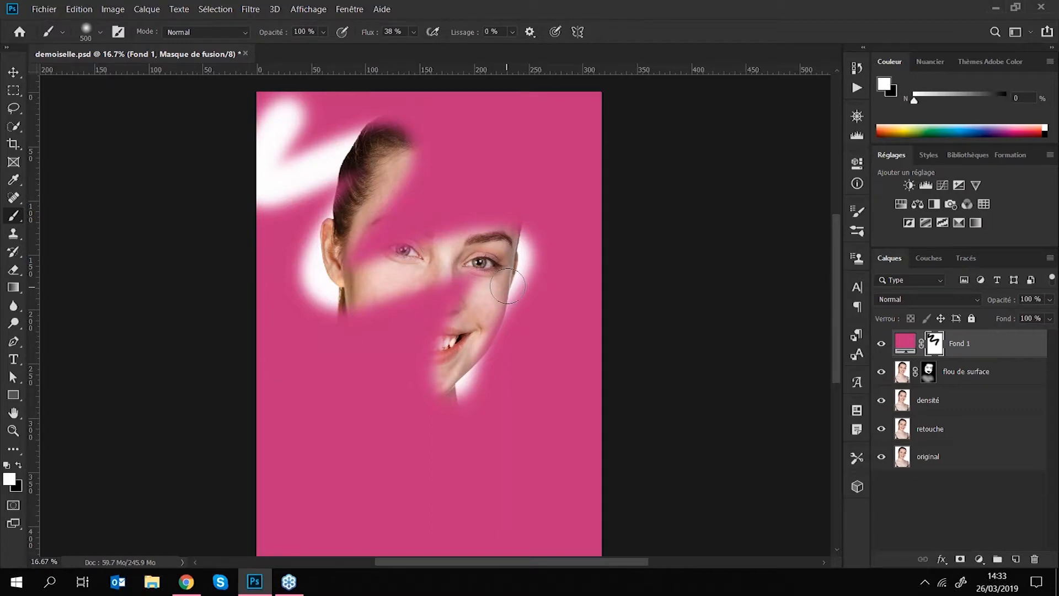
{"action": "mouse_move", "coordinate": [526, 259]}
{"action": "left_mouse_down"}
{"action": "mouse_move", "coordinate": [436, 397]}
{"action": "mouse_move", "coordinate": [435, 243]}
{"action": "mouse_move", "coordinate": [339, 330]}
{"action": "mouse_move", "coordinate": [397, 210]}
{"action": "mouse_move", "coordinate": [314, 259]}
{"action": "mouse_move", "coordinate": [375, 166]}
{"action": "mouse_move", "coordinate": [352, 151]}
{"action": "mouse_move", "coordinate": [250, 182]}
{"action": "mouse_move", "coordinate": [265, 105]}
{"action": "mouse_move", "coordinate": [258, 133]}
{"action": "mouse_move", "coordinate": [252, 110]}
{"action": "left_mouse_up"}
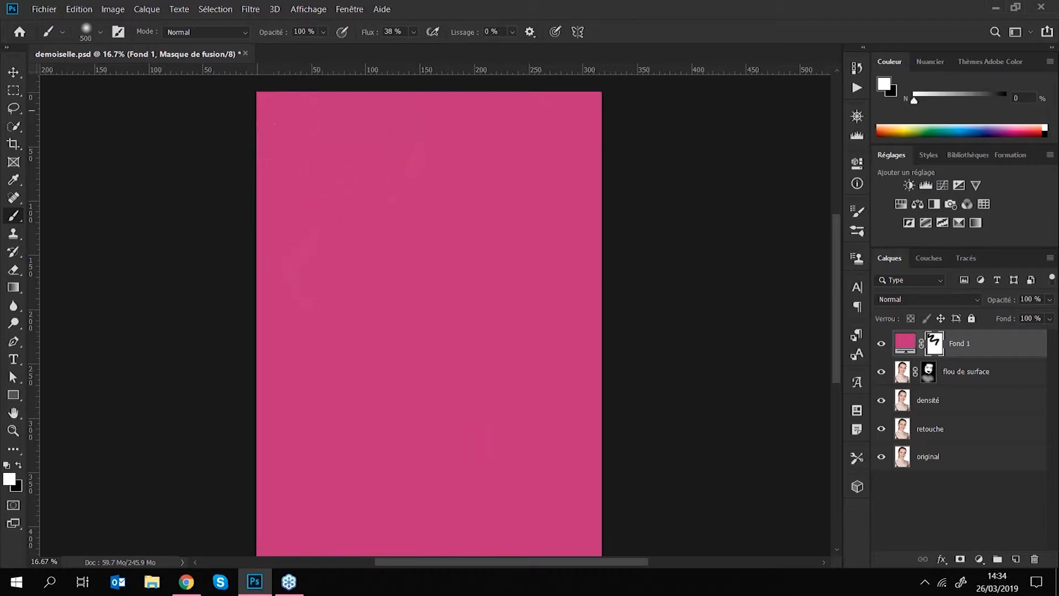
{"action": "left_click", "coordinate": [881, 345]}
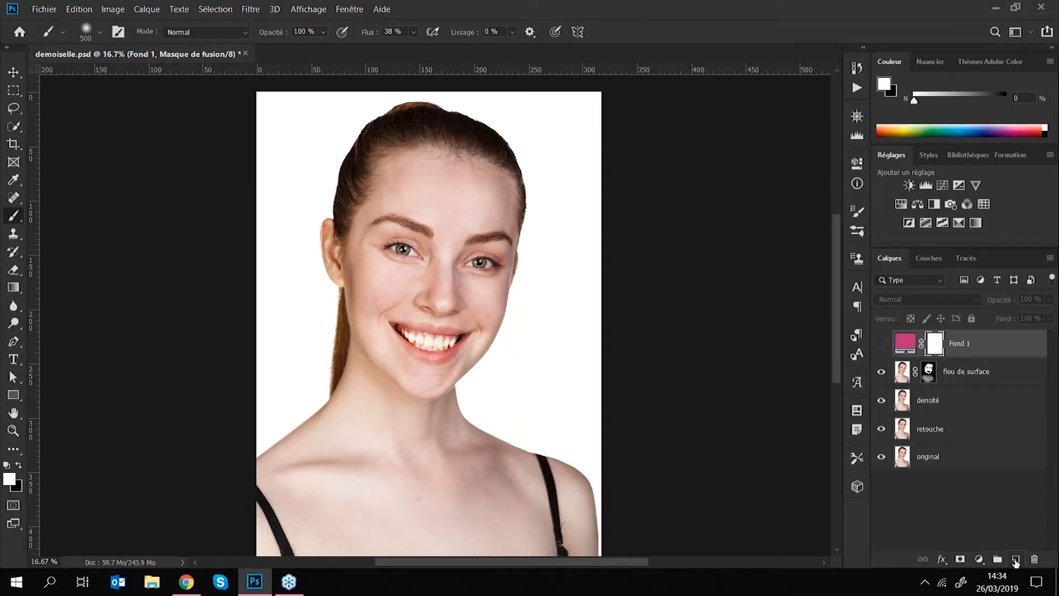
Step: Add an empty layer above Fond 1 and brush a bright pink zigzag across the face, painted over with yellow
{"action": "left_click", "coordinate": [1015, 559]}
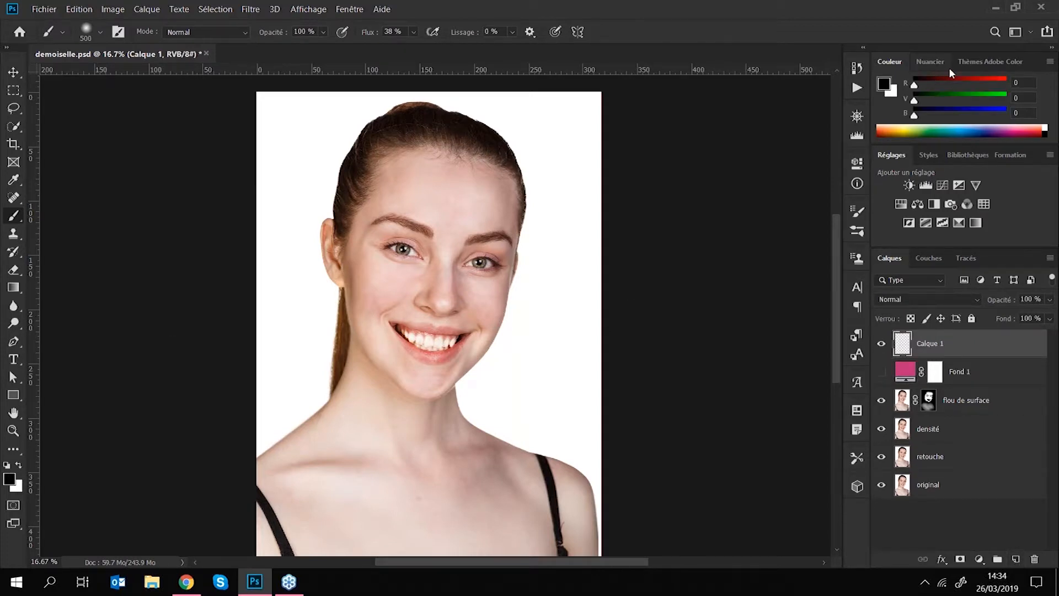
{"action": "left_click", "coordinate": [930, 62]}
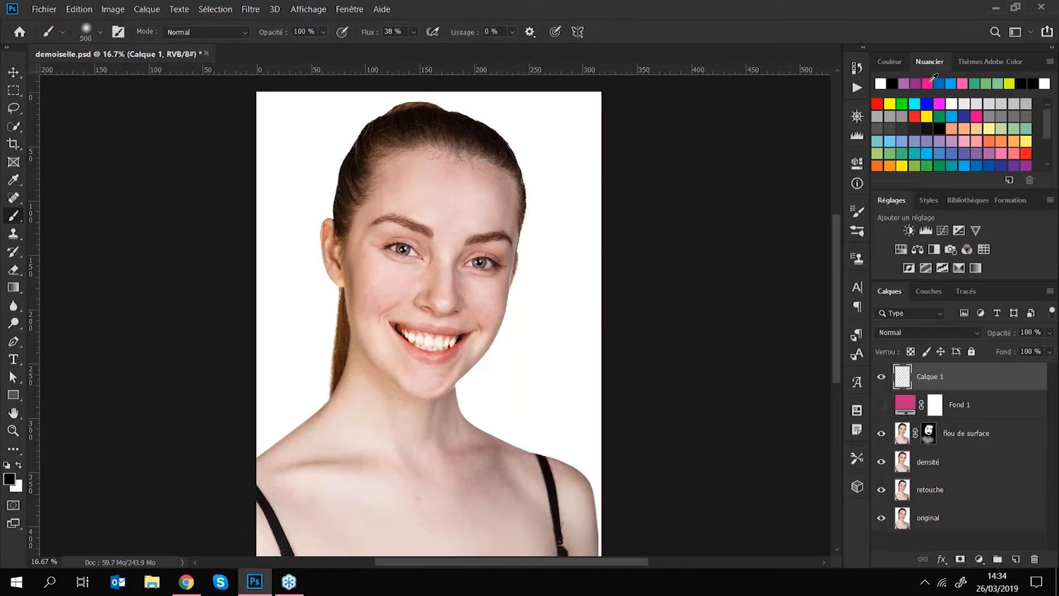
{"action": "left_click", "coordinate": [928, 82]}
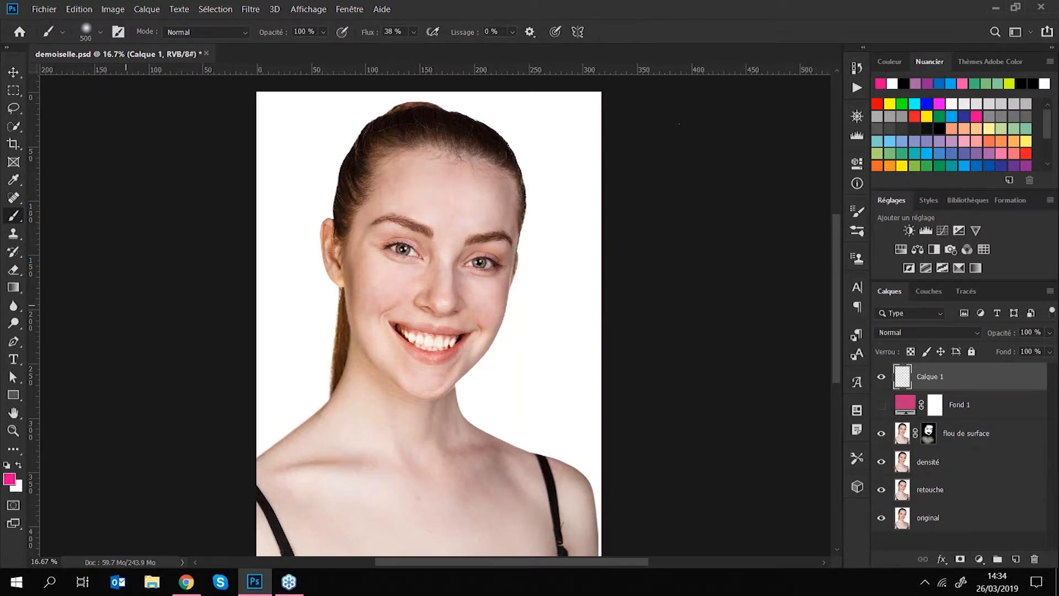
{"action": "mouse_move", "coordinate": [315, 178]}
{"action": "left_mouse_down"}
{"action": "mouse_move", "coordinate": [292, 231]}
{"action": "mouse_move", "coordinate": [445, 265]}
{"action": "mouse_move", "coordinate": [425, 295]}
{"action": "mouse_move", "coordinate": [516, 331]}
{"action": "left_mouse_up"}
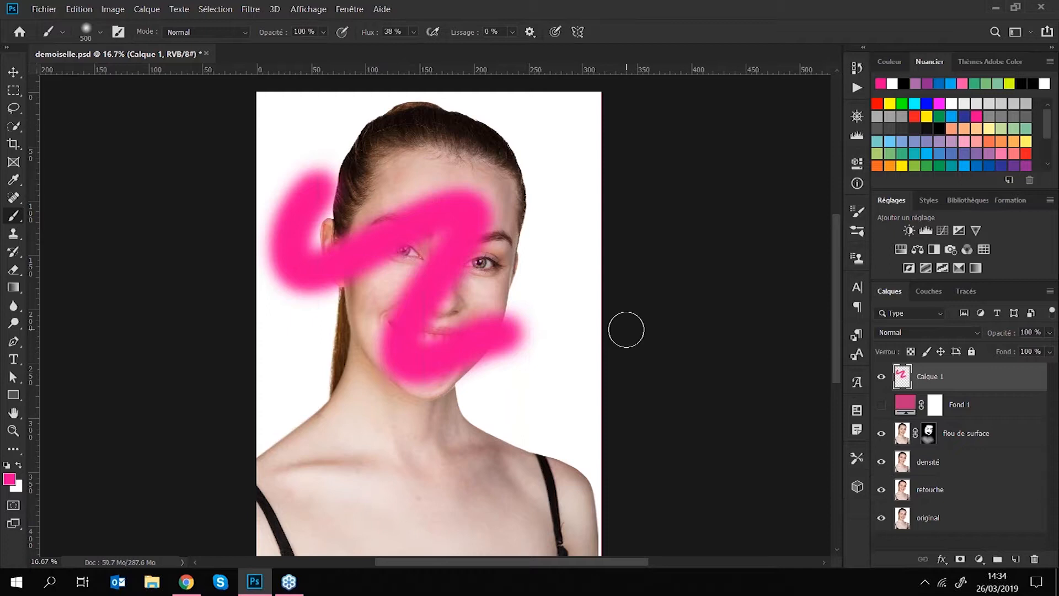
{"action": "key", "text": "ctrl+z"}
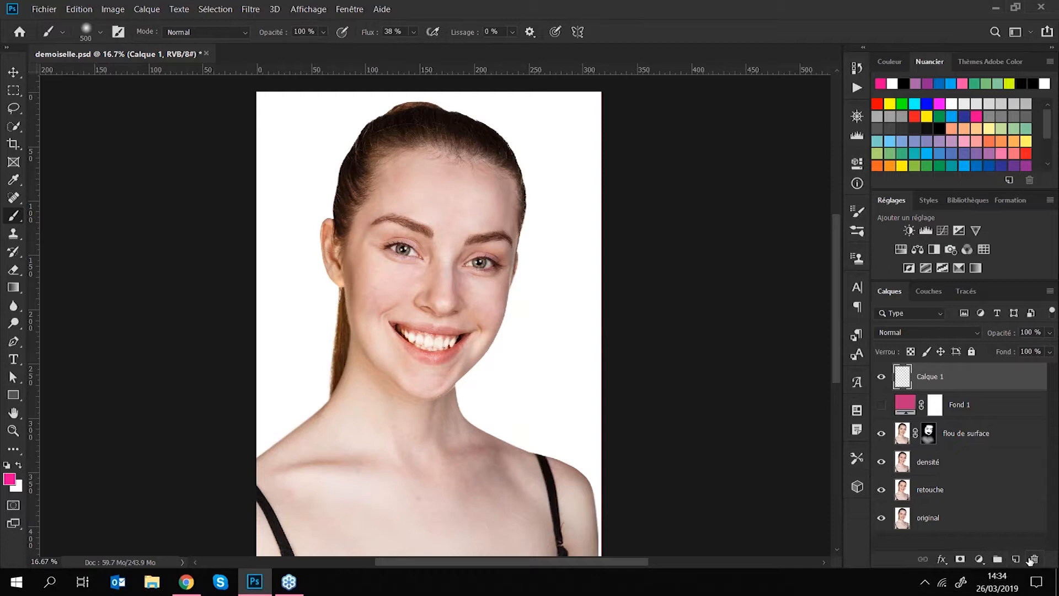
{"action": "mouse_move", "coordinate": [391, 175]}
{"action": "left_mouse_down"}
{"action": "mouse_move", "coordinate": [524, 367]}
{"action": "mouse_move", "coordinate": [532, 349]}
{"action": "left_mouse_up"}
{"action": "left_click", "coordinate": [929, 116]}
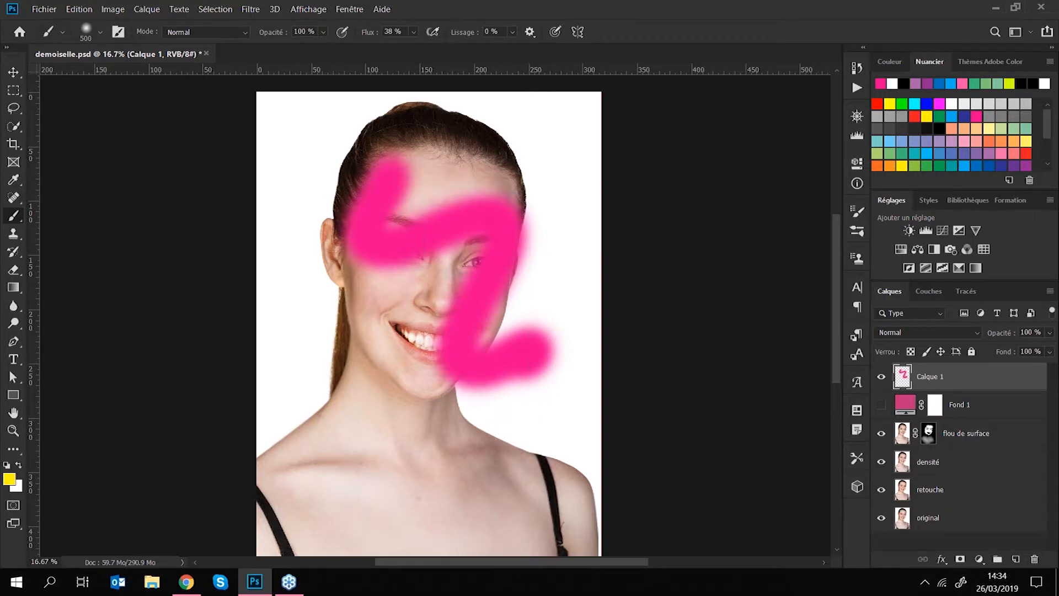
{"action": "mouse_move", "coordinate": [389, 170]}
{"action": "left_mouse_down"}
{"action": "mouse_move", "coordinate": [519, 210]}
{"action": "mouse_move", "coordinate": [543, 346]}
{"action": "mouse_move", "coordinate": [469, 359]}
{"action": "left_mouse_up"}
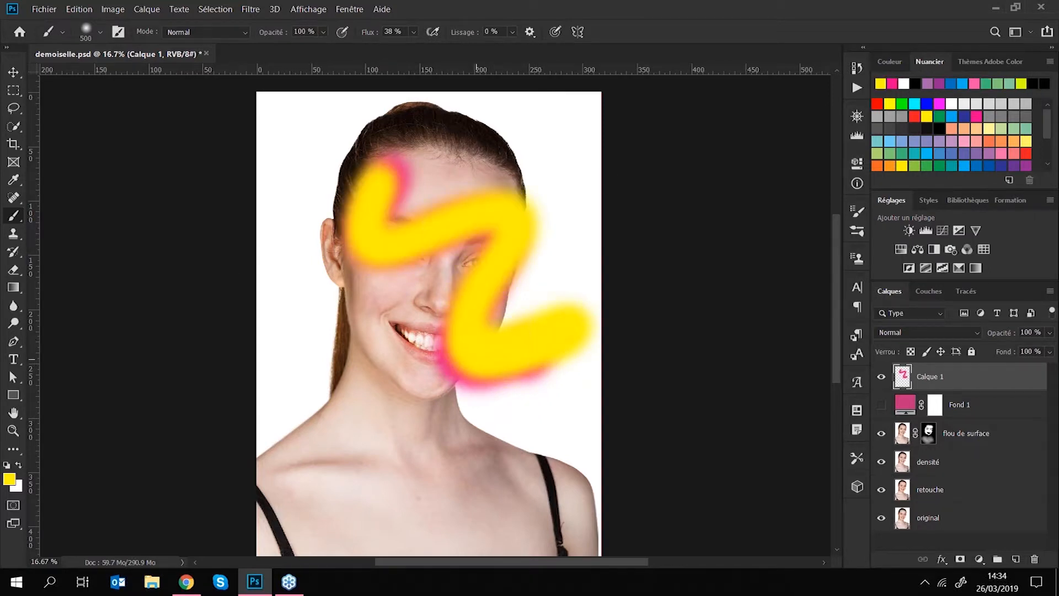
Step: Show Fond 1 with Calque 1 hidden and preview green 2ec382 as its fill colour, cancelling the change
{"action": "left_click", "coordinate": [881, 377]}
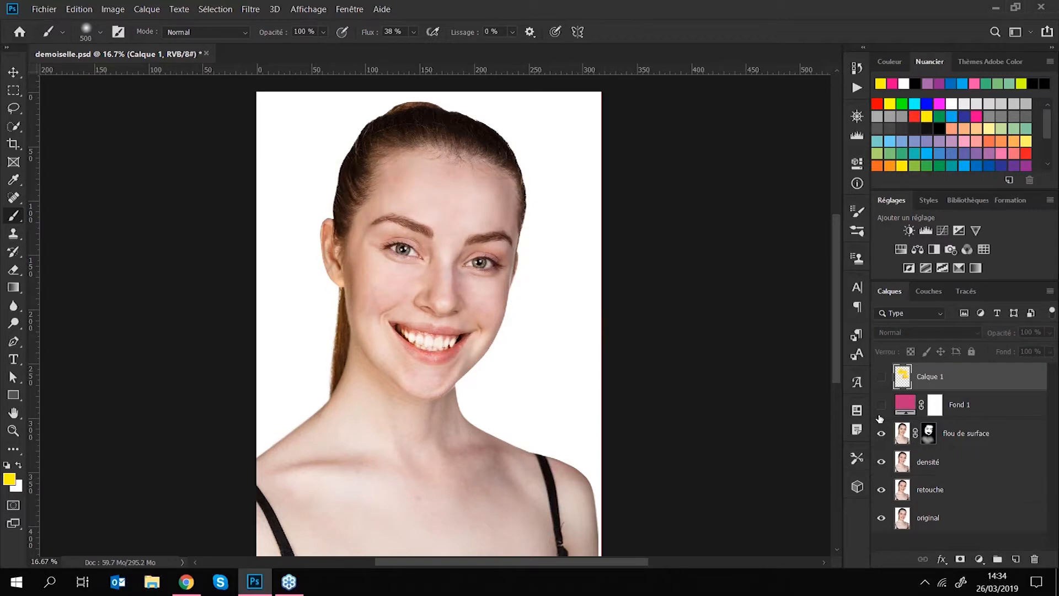
{"action": "left_click", "coordinate": [881, 404]}
{"action": "double_click", "coordinate": [904, 404]}
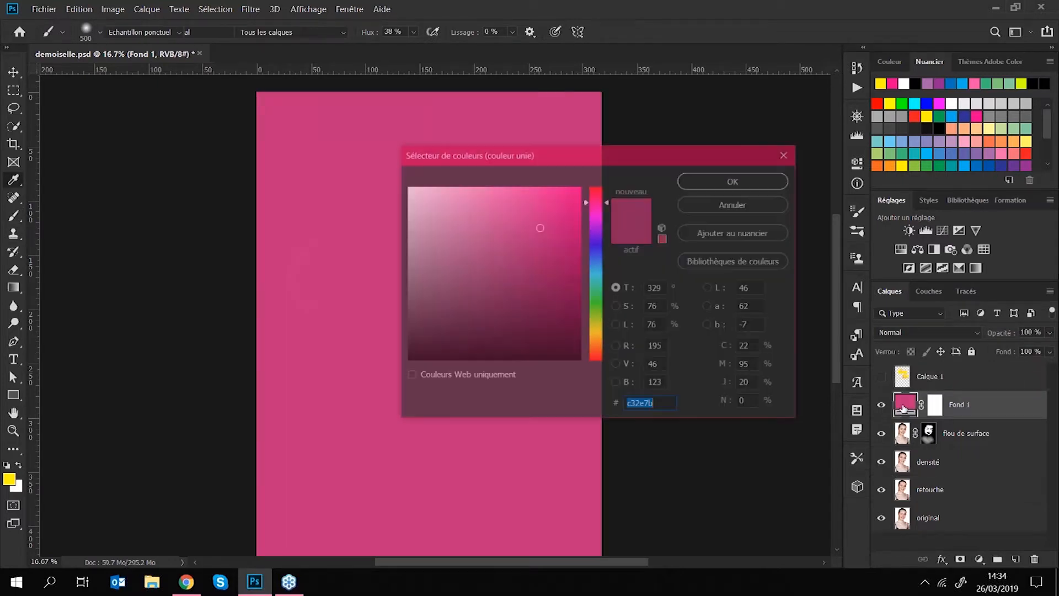
{"action": "left_click_drag", "start_coordinate": [608, 205], "coordinate": [607, 286]}
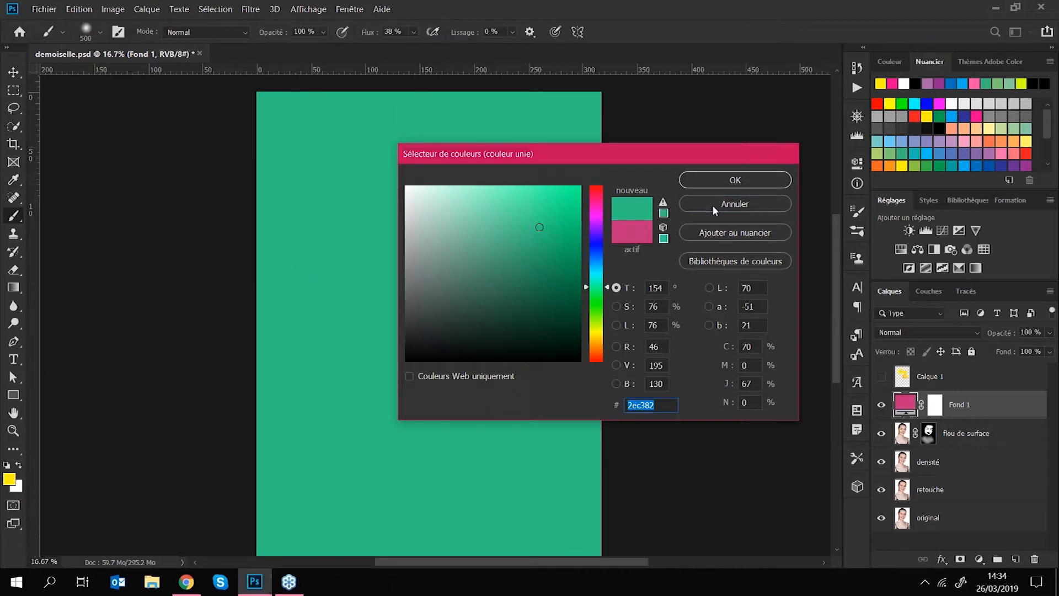
{"action": "left_click", "coordinate": [712, 204]}
Step: Select the brushed layer Calque 1 and make it visible above the pink fill
{"action": "left_click", "coordinate": [941, 372]}
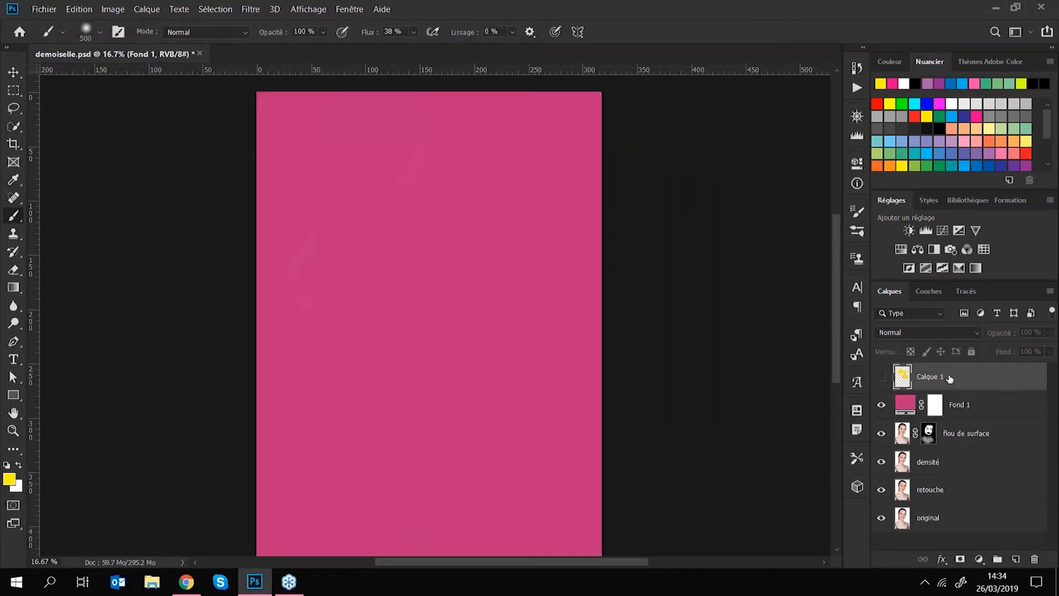
{"action": "left_click", "coordinate": [882, 378]}
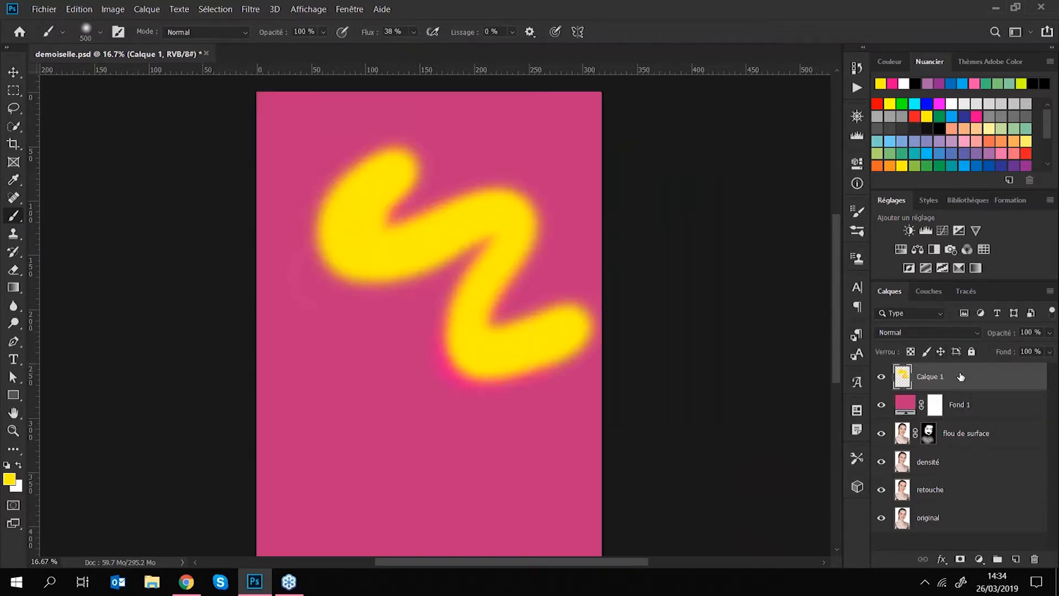
Step: Delete the Calque 1 layer and invert the mask of the Fond 1 layer to black
{"action": "left_click", "coordinate": [1034, 561]}
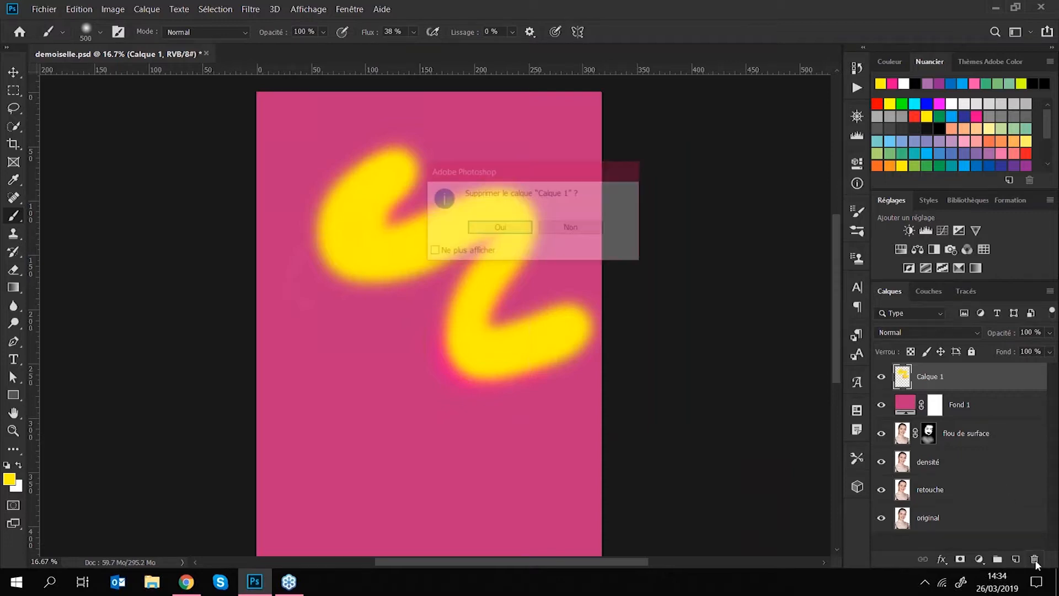
{"action": "left_click", "coordinate": [511, 235]}
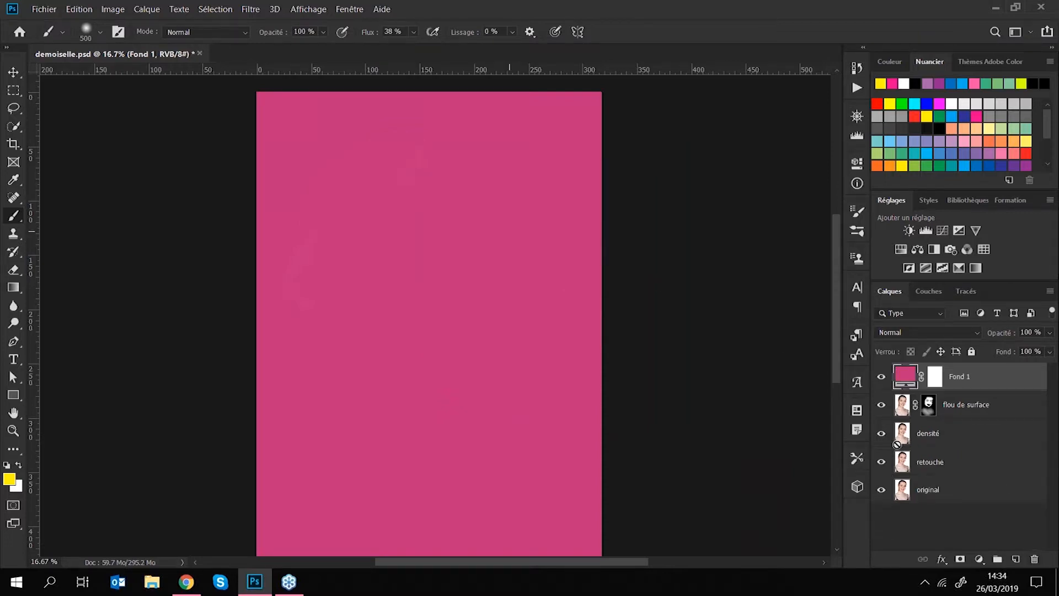
{"action": "left_click", "coordinate": [934, 385]}
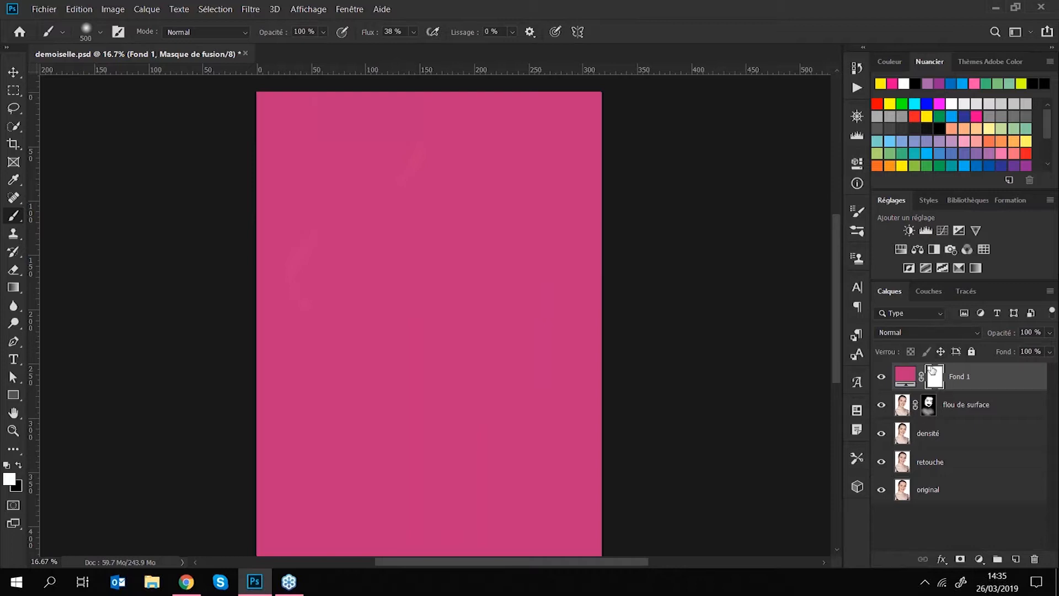
{"action": "key", "text": "ctrl+i"}
Step: Paint white on the Fond 1 mask over the iris of the eye on the image's left side, using a reduced brush size
{"action": "key", "text": "ctrl+plus"}
{"action": "key", "text": "ctrl+plus"}
{"action": "key", "text": "ctrl+plus"}
{"action": "key", "text": "ctrl+plus"}
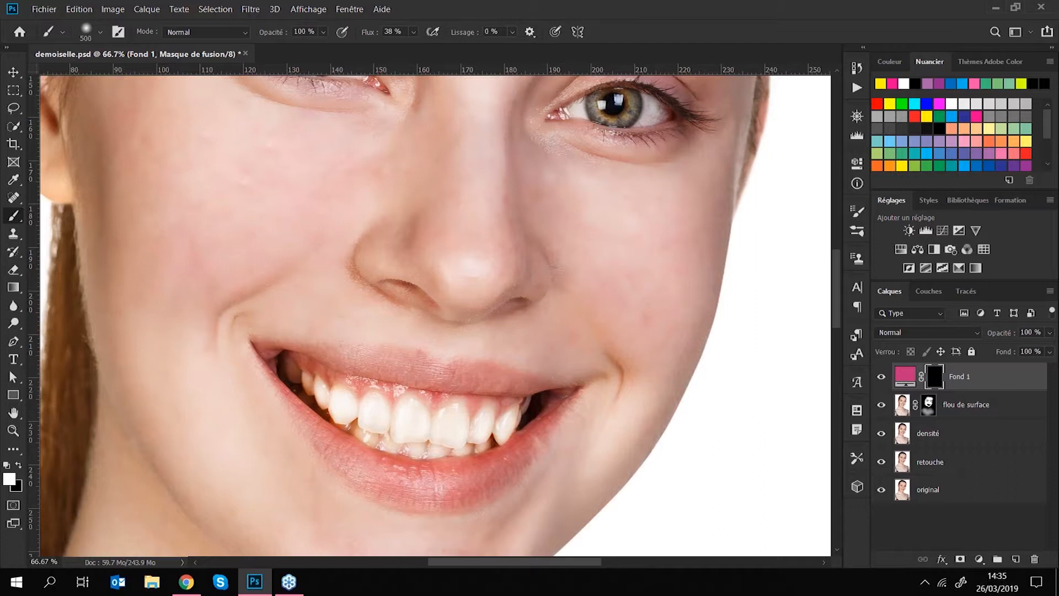
{"action": "left_click_drag", "start_coordinate": [397, 150], "coordinate": [411, 349]}
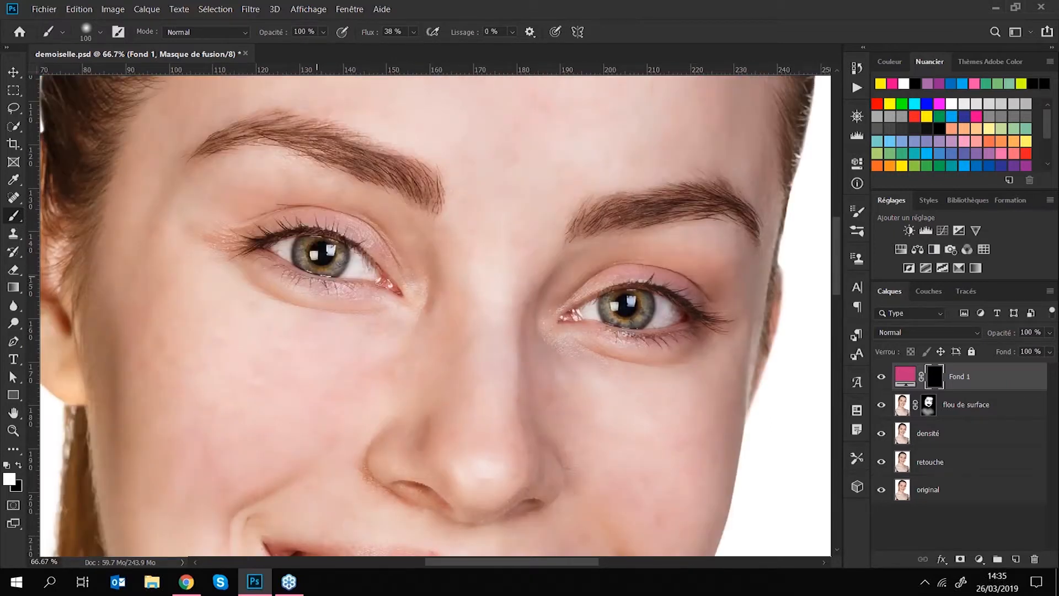
{"action": "key", "text": "ctrl+plus"}
{"action": "key", "text": "ctrl+plus"}
{"action": "key", "text": "ctrl+plus"}
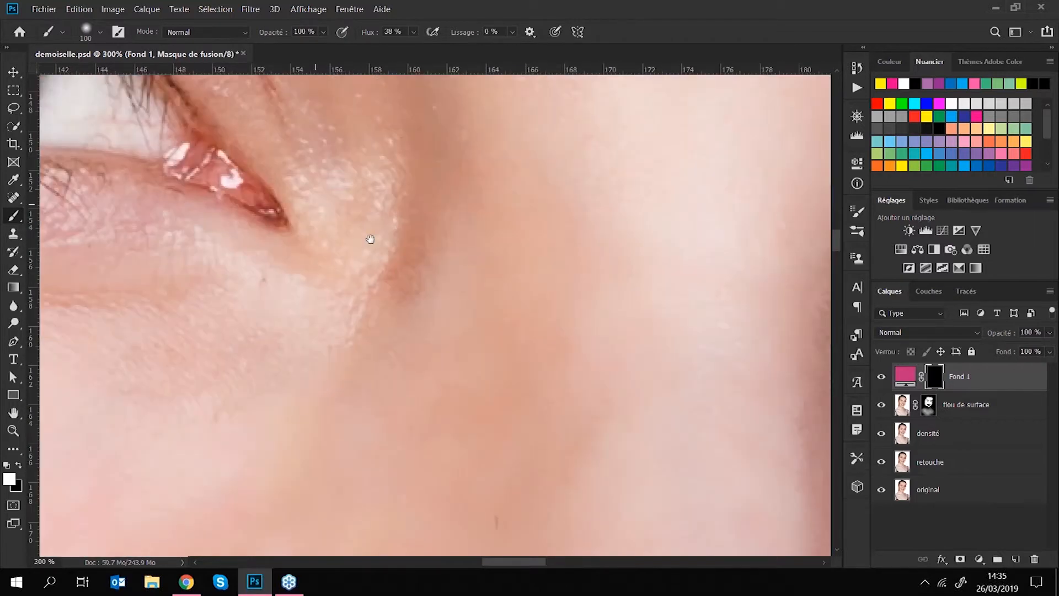
{"action": "left_click_drag", "start_coordinate": [371, 239], "coordinate": [618, 345]}
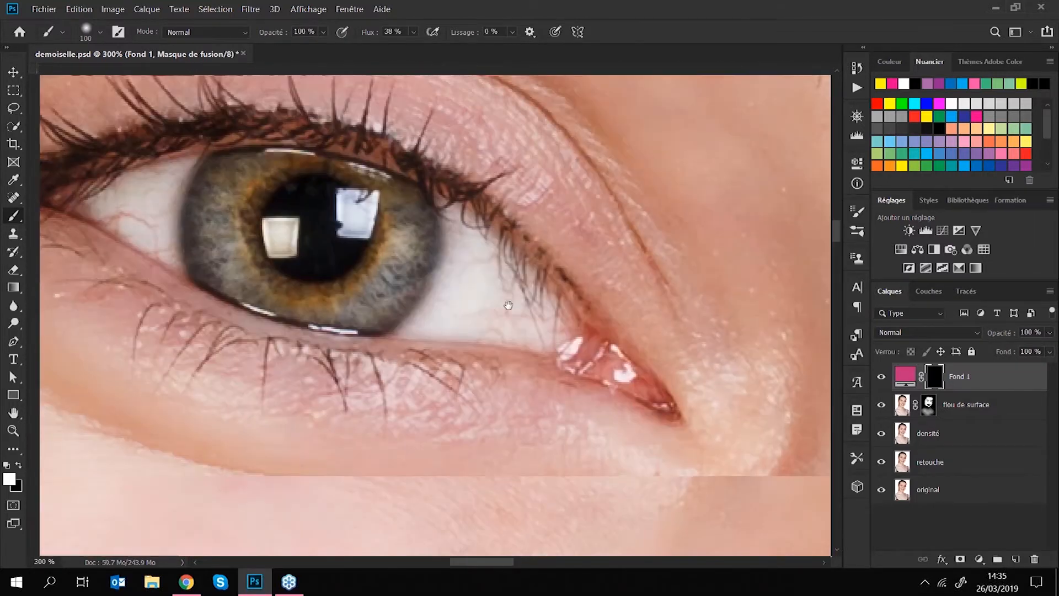
{"action": "left_click_drag", "start_coordinate": [508, 305], "coordinate": [600, 343]}
{"action": "key", "text": "["}
{"action": "key", "text": "["}
{"action": "key", "text": "["}
{"action": "key", "text": "["}
{"action": "key", "text": "["}
{"action": "key", "text": "["}
{"action": "mouse_move", "coordinate": [317, 215]}
{"action": "left_mouse_down"}
{"action": "mouse_move", "coordinate": [306, 248]}
{"action": "mouse_move", "coordinate": [311, 309]}
{"action": "mouse_move", "coordinate": [381, 347]}
{"action": "mouse_move", "coordinate": [466, 331]}
{"action": "mouse_move", "coordinate": [453, 311]}
{"action": "mouse_move", "coordinate": [494, 337]}
{"action": "mouse_move", "coordinate": [518, 295]}
{"action": "mouse_move", "coordinate": [473, 259]}
{"action": "mouse_move", "coordinate": [491, 234]}
{"action": "mouse_move", "coordinate": [478, 242]}
{"action": "mouse_move", "coordinate": [435, 206]}
{"action": "mouse_move", "coordinate": [334, 198]}
{"action": "left_mouse_up"}
Step: Refine the painted mask along the iris rim and around the pupil with a 15 px brush, undoing any stroke across the lashes
{"action": "key", "text": "["}
{"action": "key", "text": "["}
{"action": "key", "text": "["}
{"action": "key", "text": "["}
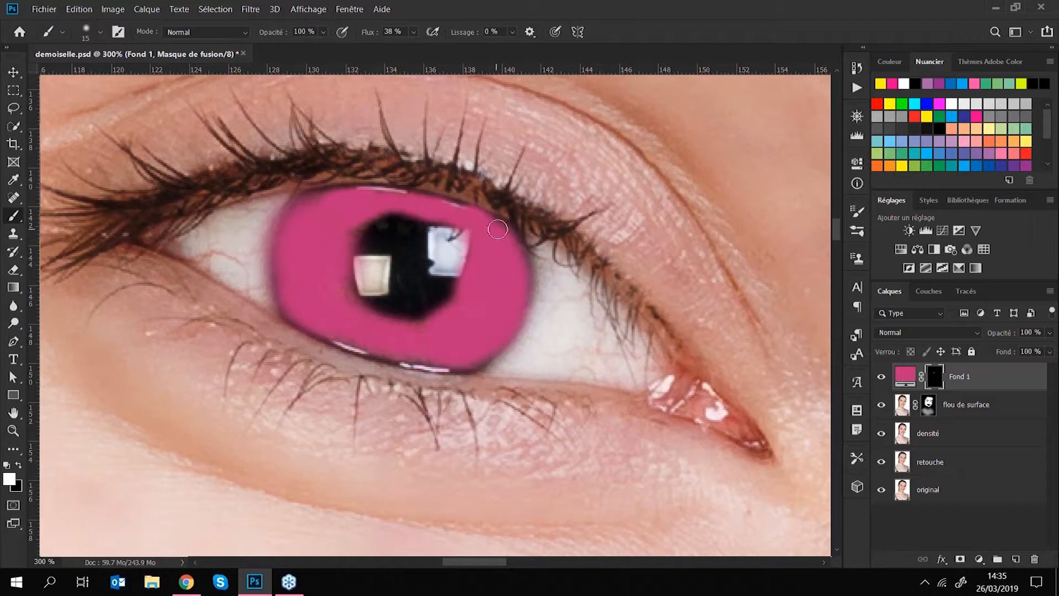
{"action": "left_click_drag", "start_coordinate": [367, 346], "coordinate": [346, 345]}
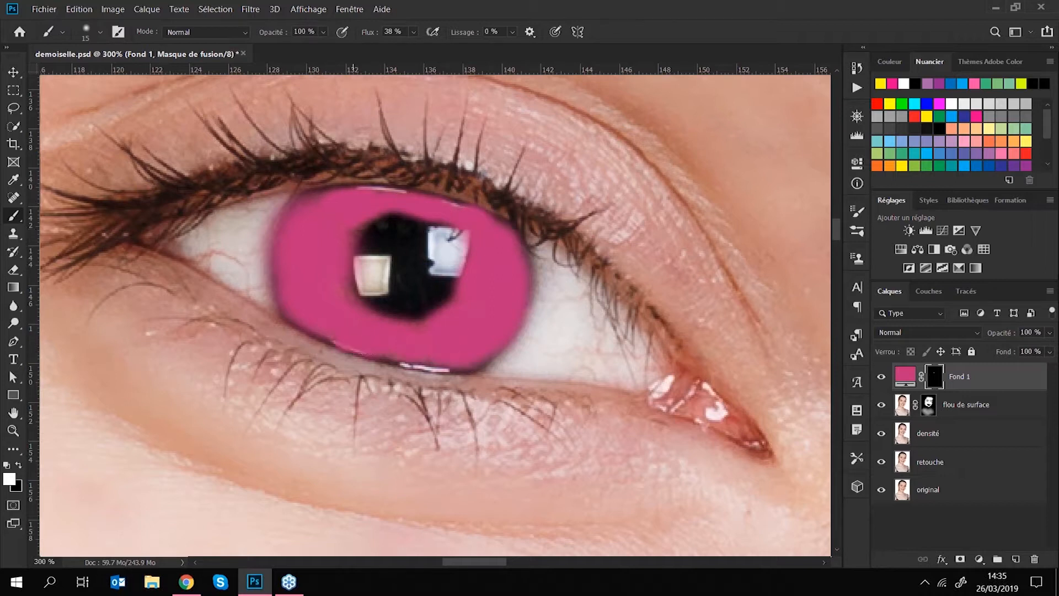
{"action": "left_click_drag", "start_coordinate": [462, 359], "coordinate": [443, 360]}
{"action": "left_click_drag", "start_coordinate": [364, 227], "coordinate": [357, 239]}
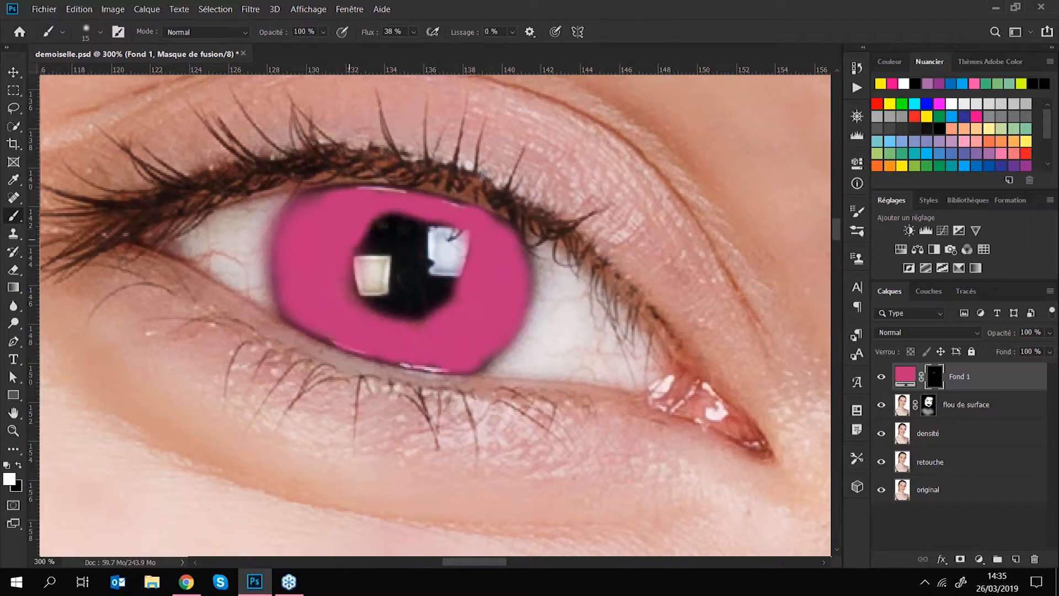
{"action": "left_click_drag", "start_coordinate": [337, 279], "coordinate": [353, 293]}
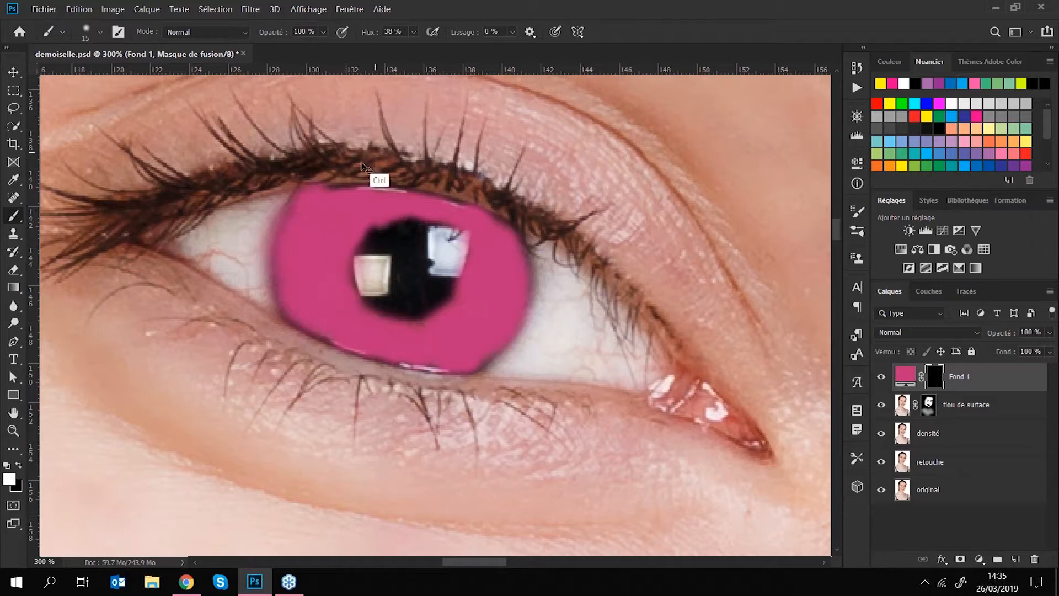
{"action": "left_click_drag", "start_coordinate": [311, 209], "coordinate": [477, 143]}
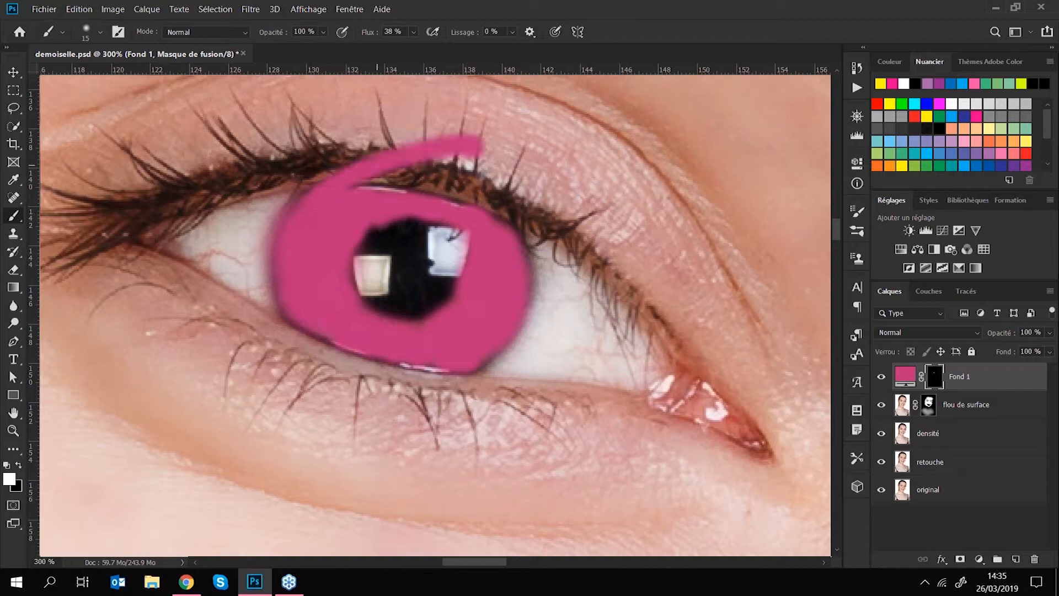
{"action": "key", "text": "ctrl+z"}
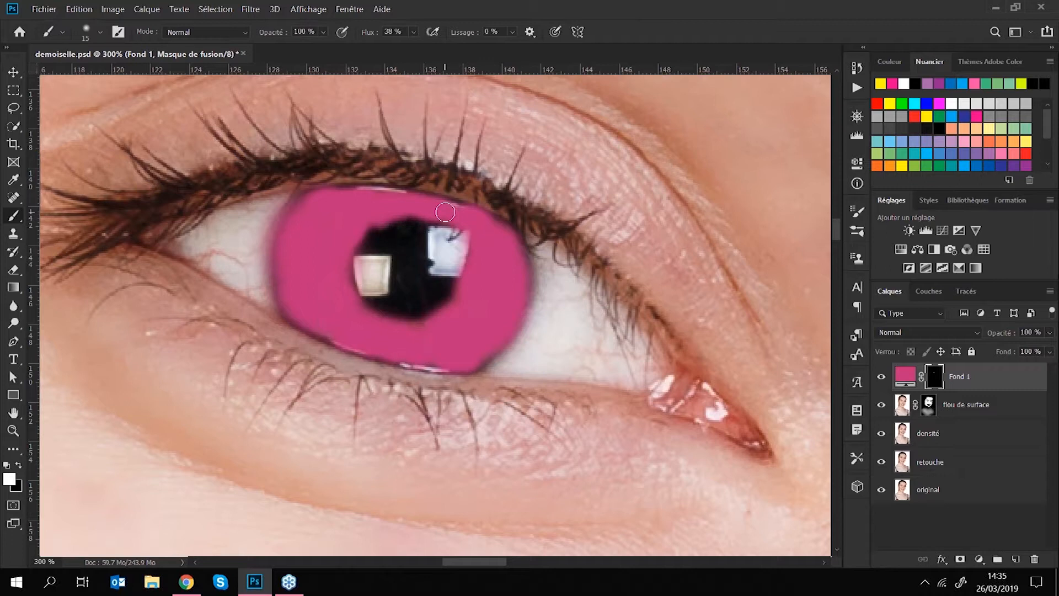
Step: Rename the Fond 1 layer as yeux and set its blend mode to Couleur
{"action": "key", "text": "ctrl+minus"}
{"action": "key", "text": "ctrl+minus"}
{"action": "key", "text": "ctrl+minus"}
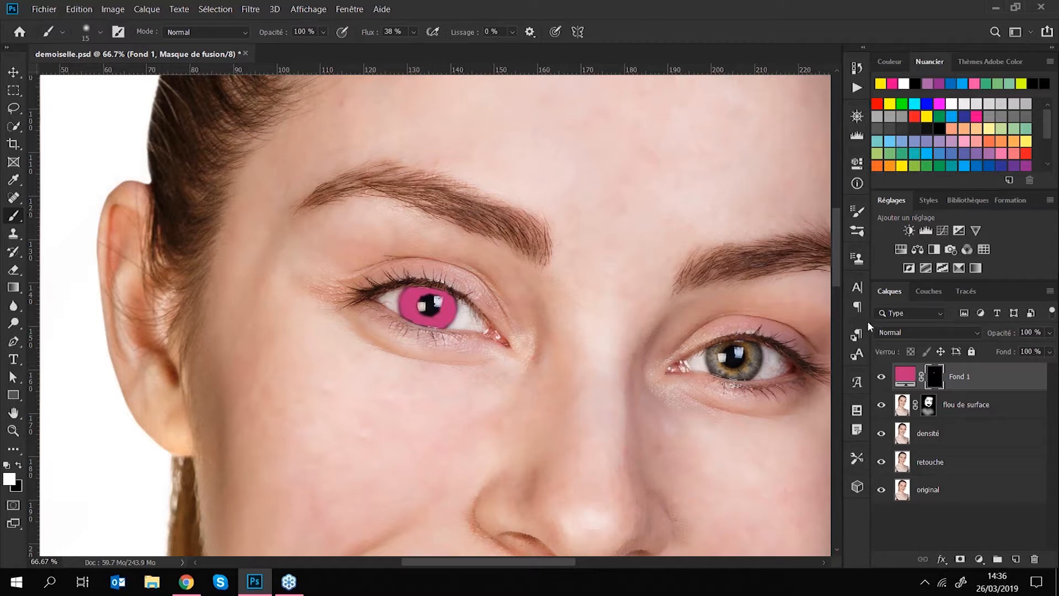
{"action": "double_click", "coordinate": [957, 377]}
{"action": "type", "text": "yeux"}
{"action": "key", "text": "Return"}
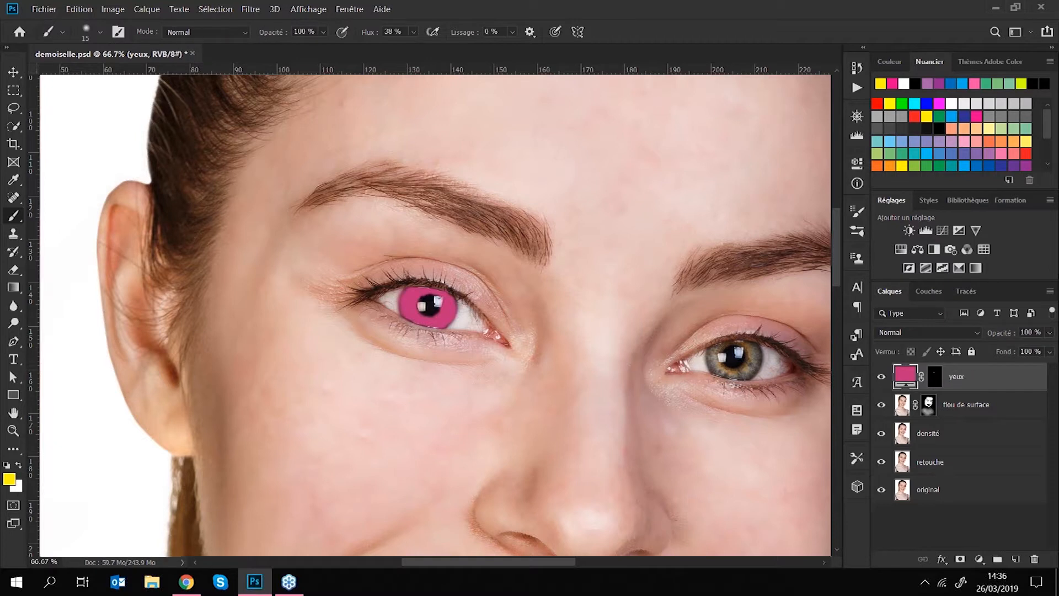
{"action": "left_click", "coordinate": [888, 333]}
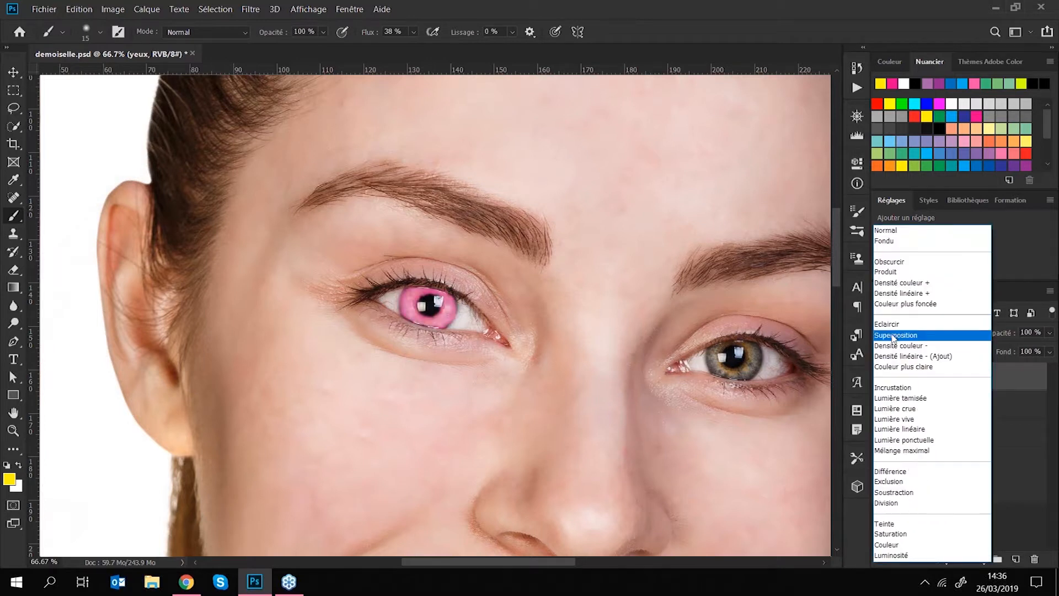
{"action": "left_click", "coordinate": [885, 544]}
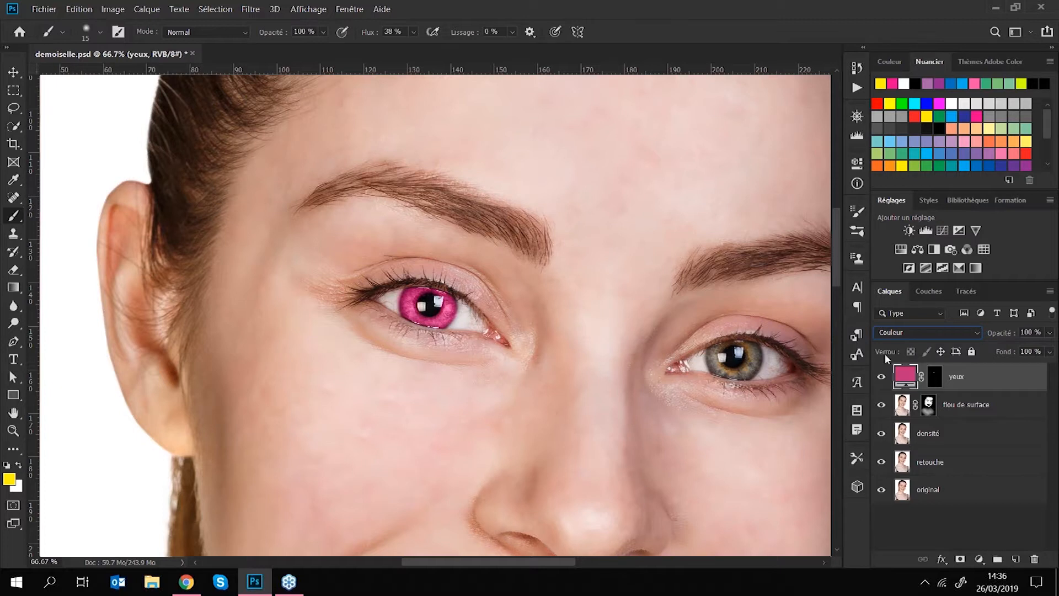
Step: Try the Lumière tamisée blend mode on the yeux layer and compare the recoloured eye at several magnifications
{"action": "key", "text": "ctrl+minus"}
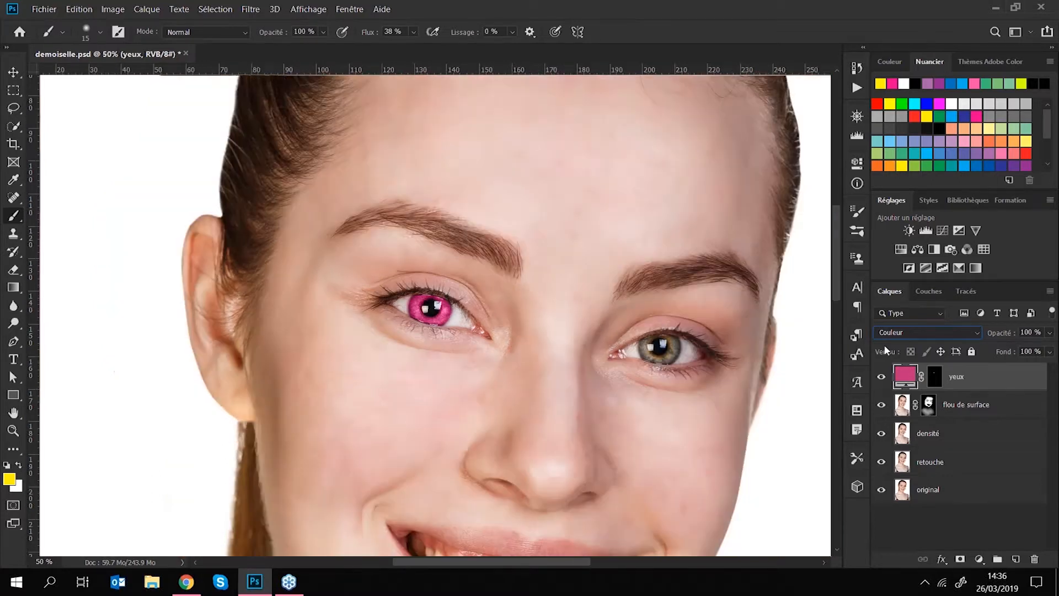
{"action": "key", "text": "ctrl+minus"}
{"action": "left_click", "coordinate": [904, 332]}
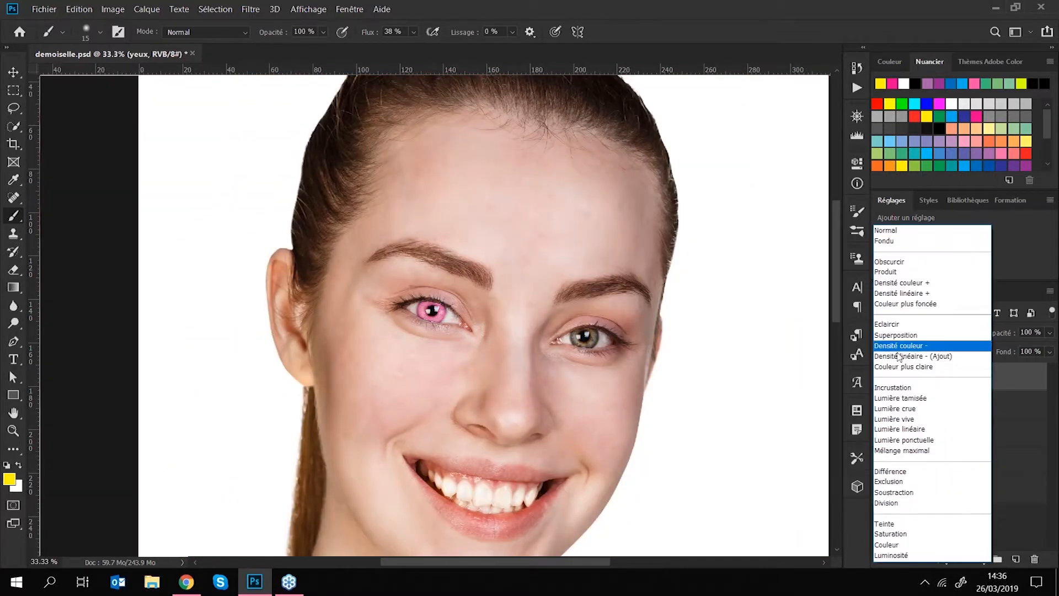
{"action": "left_click", "coordinate": [887, 398]}
{"action": "key", "text": "ctrl+plus"}
{"action": "key", "text": "ctrl+plus"}
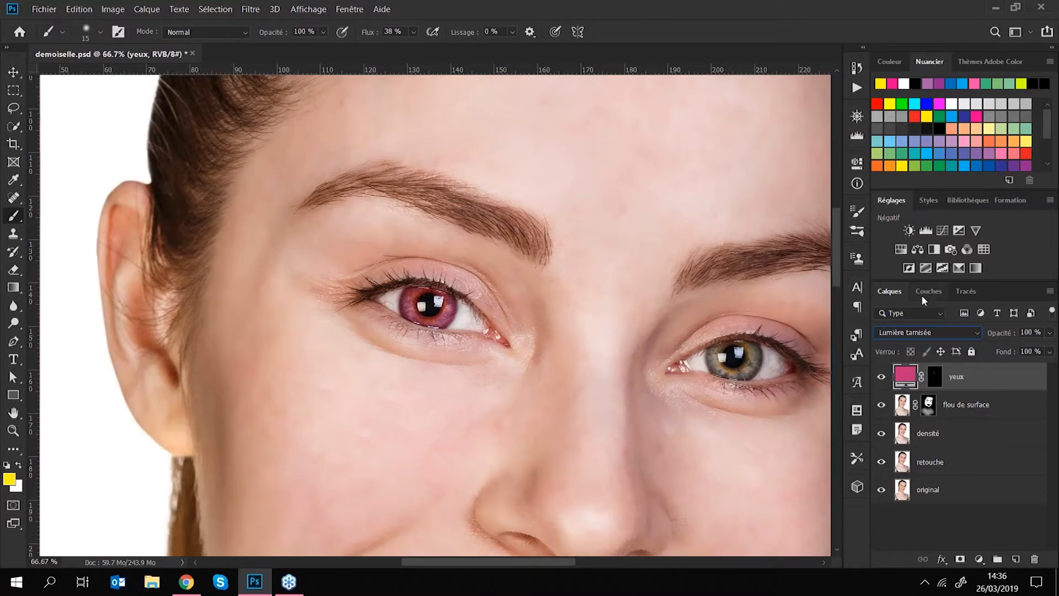
{"action": "left_click", "coordinate": [912, 332]}
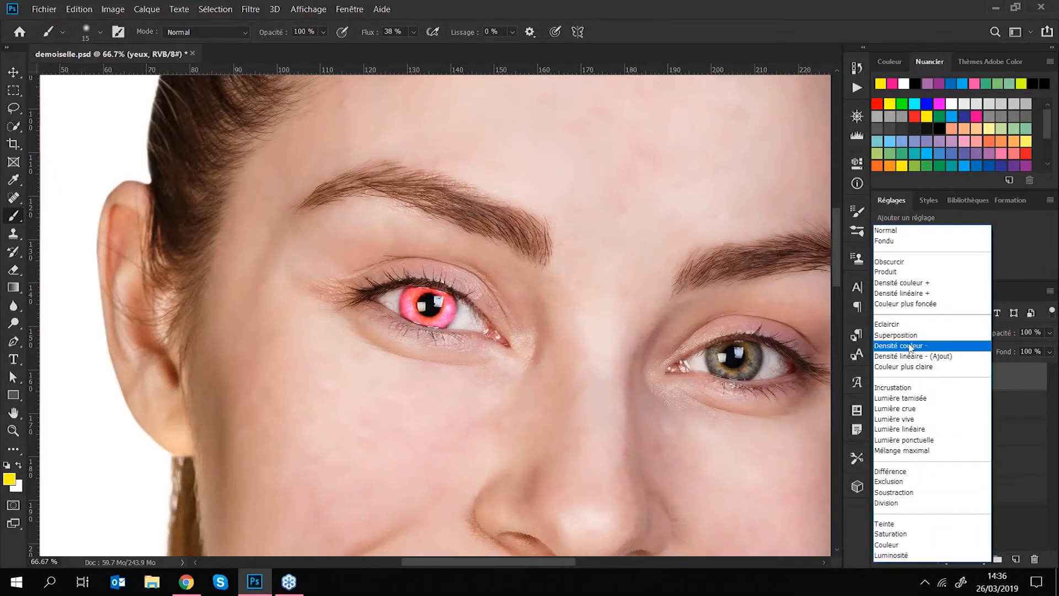
{"action": "left_click", "coordinate": [899, 396]}
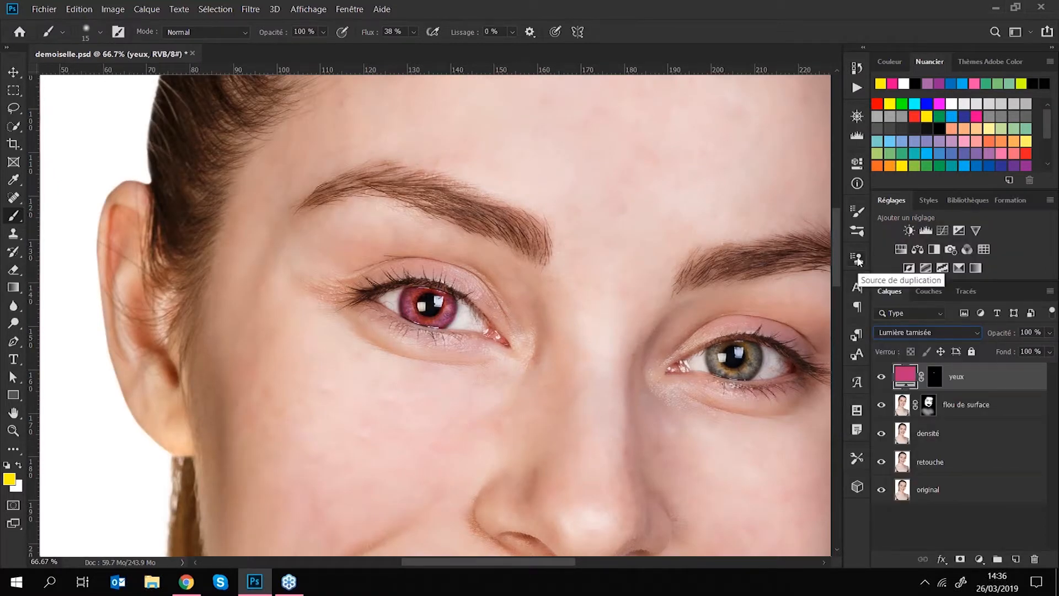
{"action": "key", "text": "ctrl+plus"}
{"action": "key", "text": "ctrl+minus"}
{"action": "key", "text": "ctrl+minus"}
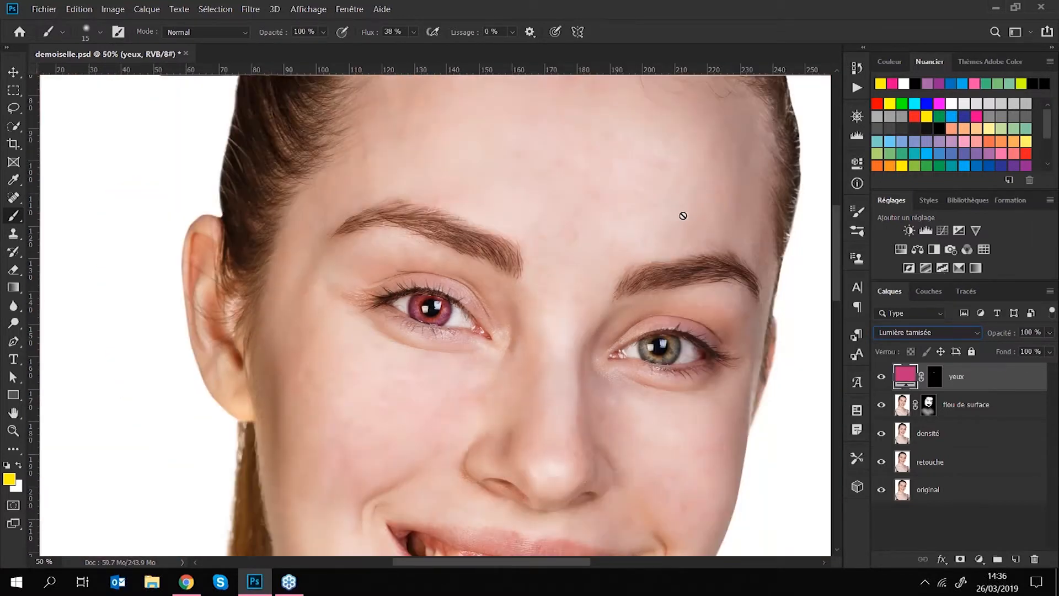
Step: Set the yeux layer's blend mode back to Couleur and lower its opacity to 63 %
{"action": "left_click", "coordinate": [907, 332]}
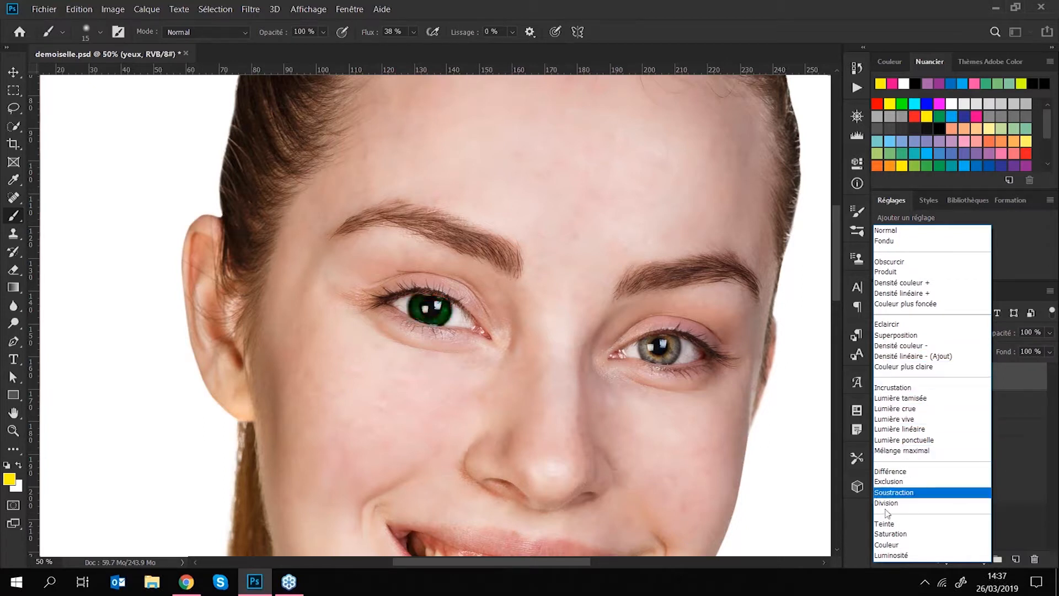
{"action": "left_click", "coordinate": [888, 544]}
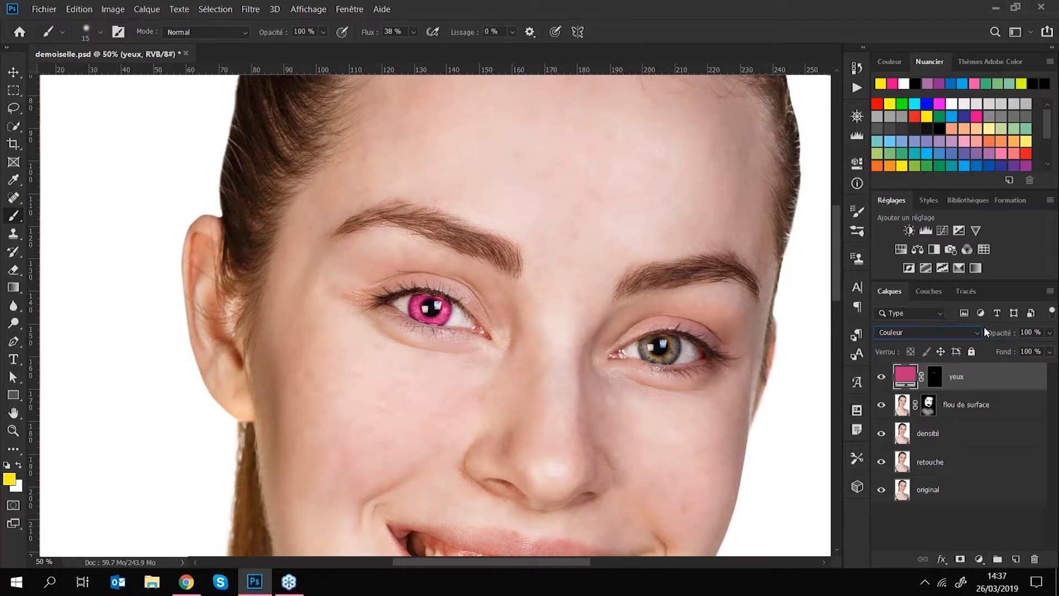
{"action": "mouse_move", "coordinate": [1007, 336]}
{"action": "left_mouse_down"}
{"action": "mouse_move", "coordinate": [997, 334]}
{"action": "mouse_move", "coordinate": [1012, 337]}
{"action": "left_mouse_up"}
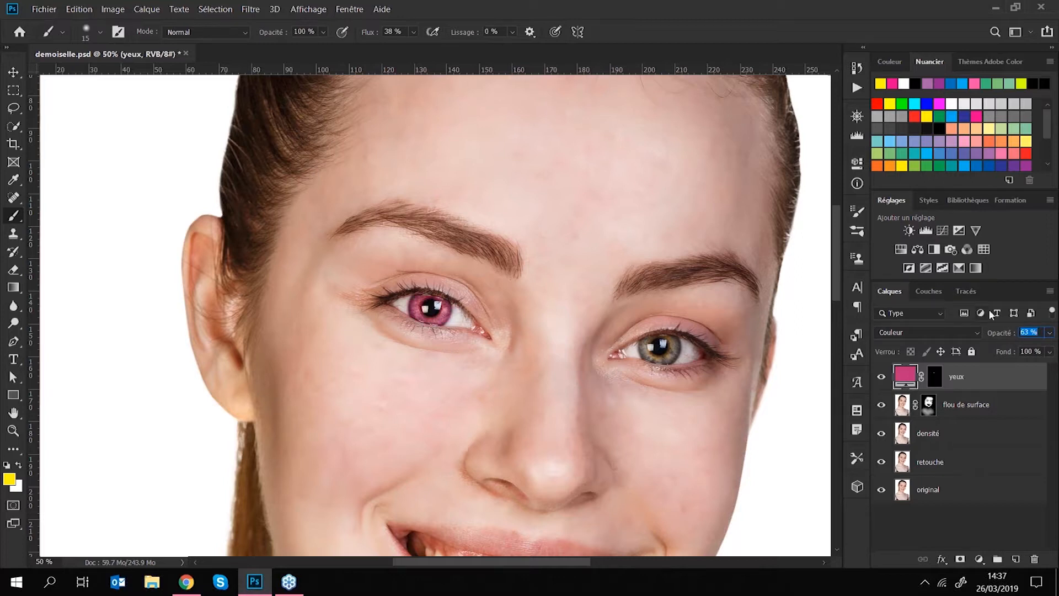
{"action": "key", "text": "ctrl+minus"}
{"action": "key", "text": "ctrl+minus"}
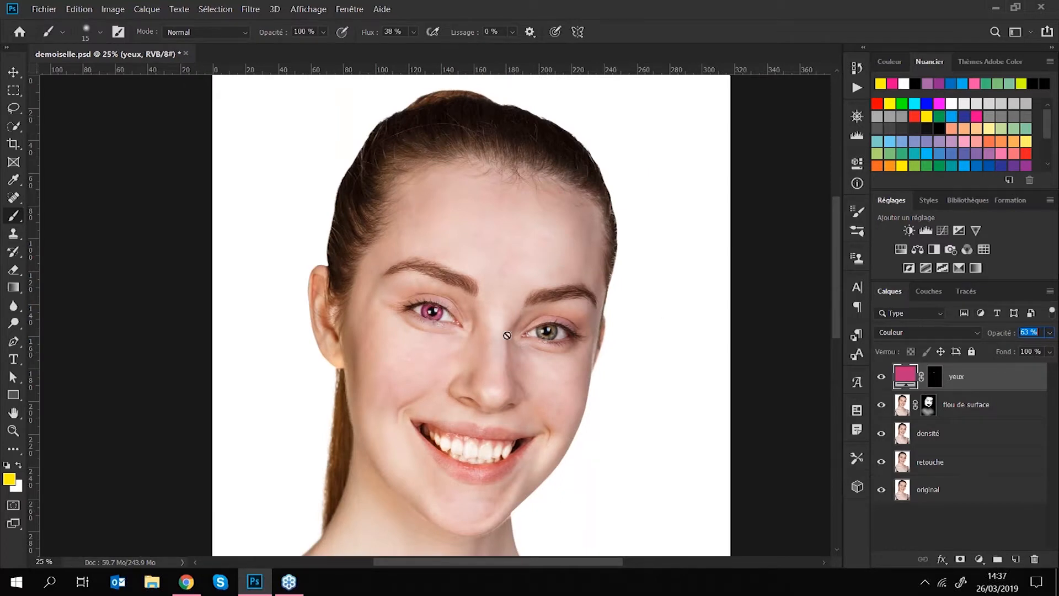
Step: Change the fill colour of the yeux layer to a blue with a hue of 209°, choosing the Move tool first
{"action": "left_click", "coordinate": [14, 72]}
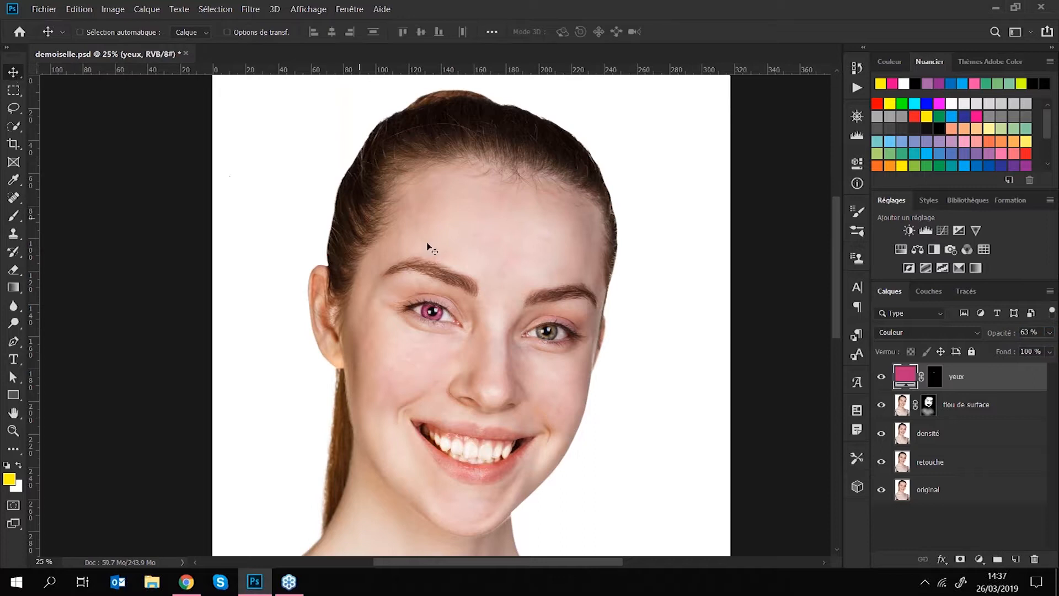
{"action": "key", "text": "ctrl+plus"}
{"action": "key", "text": "ctrl+plus"}
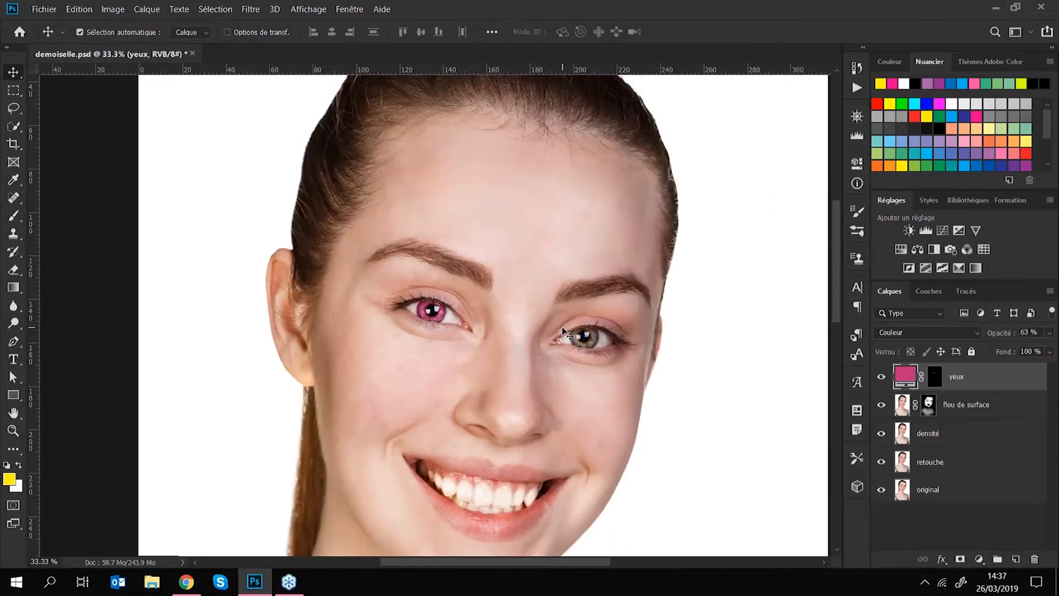
{"action": "key", "text": "ctrl+plus"}
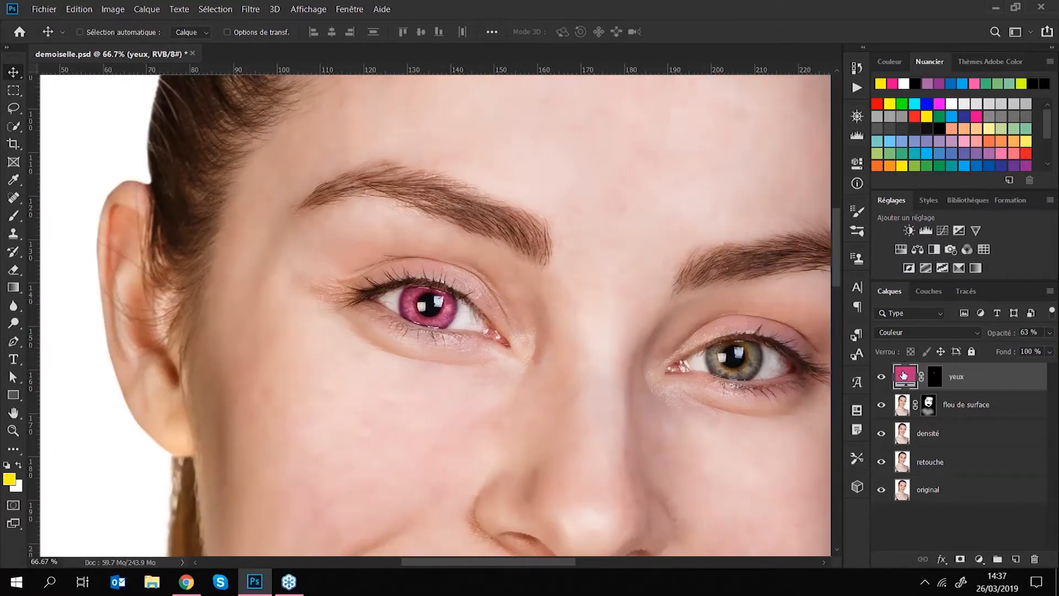
{"action": "double_click", "coordinate": [904, 377]}
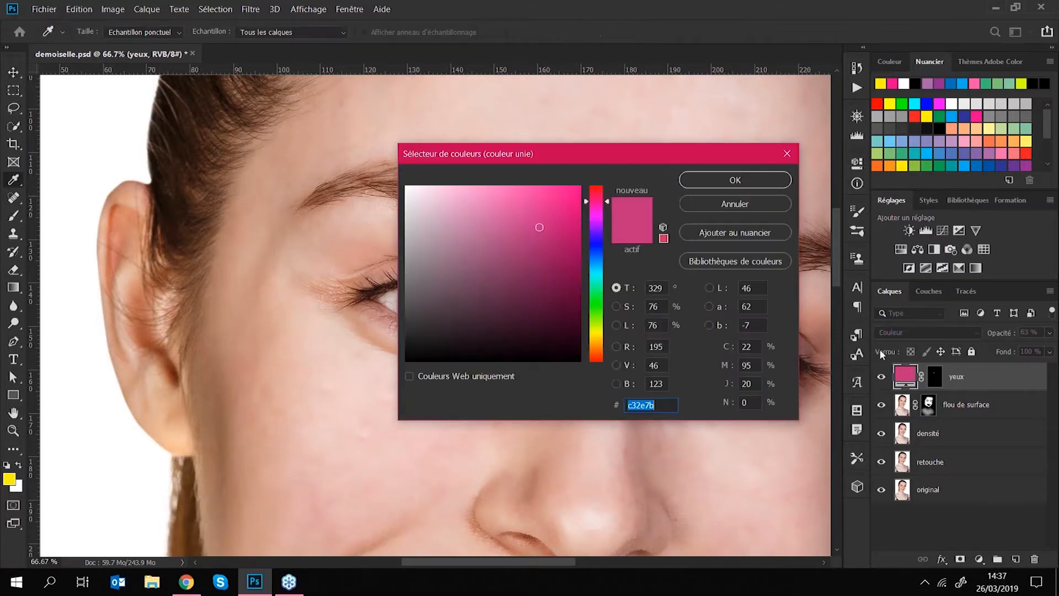
{"action": "type", "text": "312ec3"}
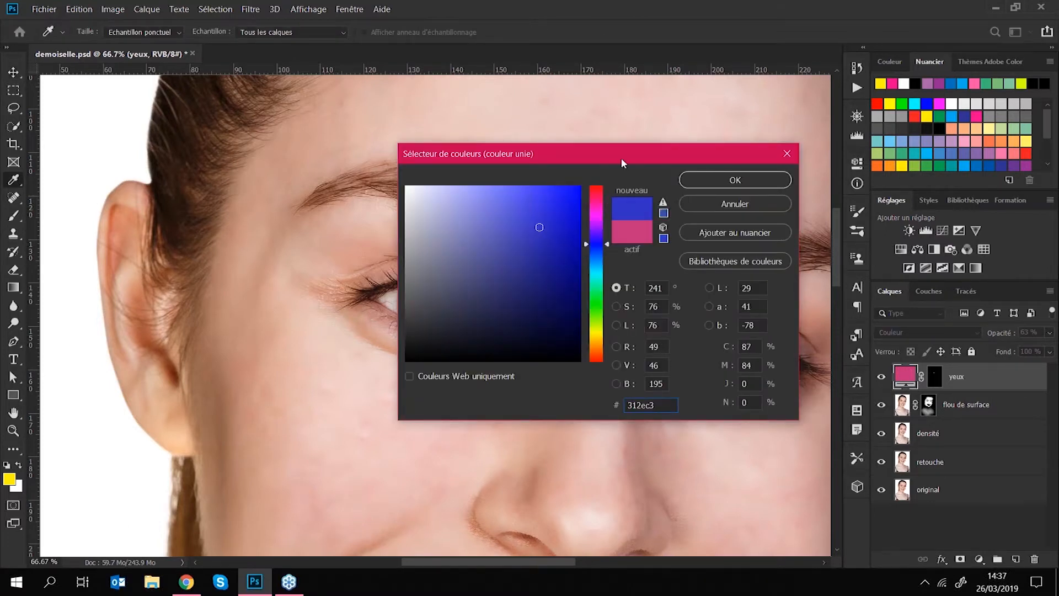
{"action": "left_click_drag", "start_coordinate": [620, 157], "coordinate": [728, 148]}
{"action": "left_click_drag", "start_coordinate": [711, 234], "coordinate": [715, 253]}
{"action": "left_click", "coordinate": [821, 171]}
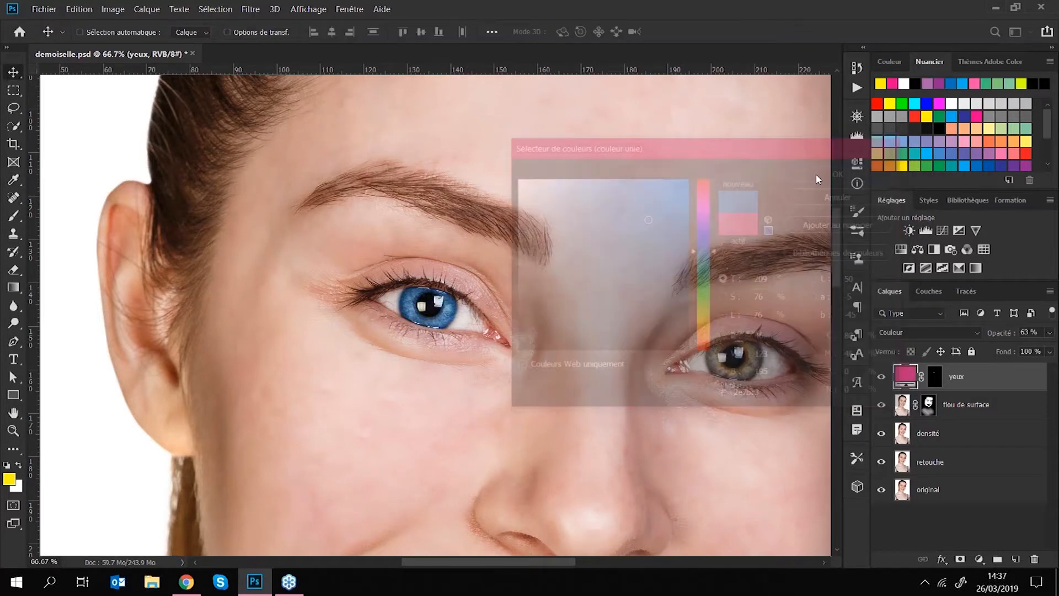
{"action": "key", "text": "ctrl+minus"}
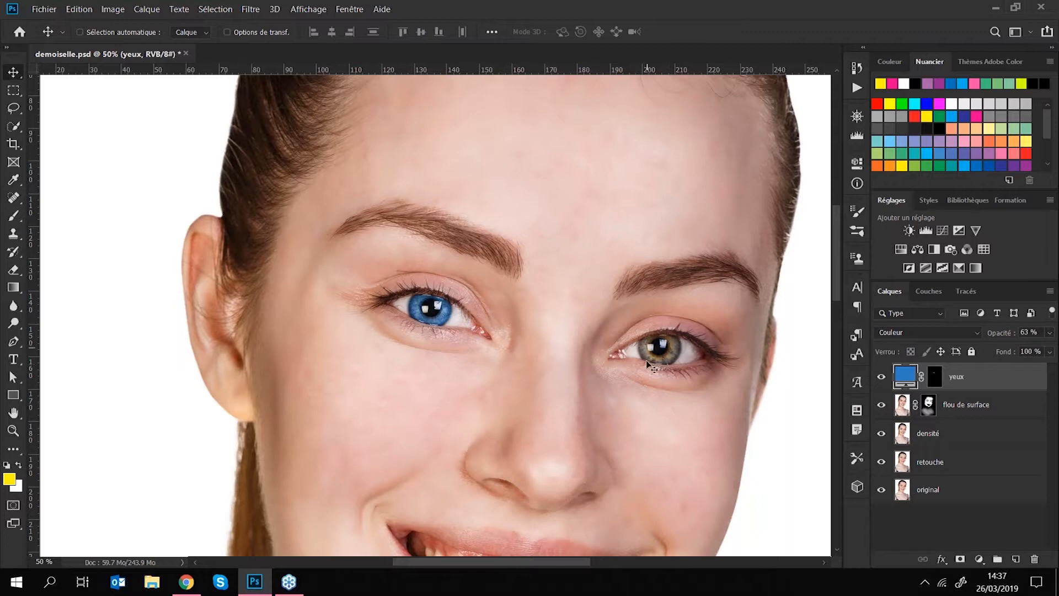
{"action": "key", "text": "ctrl+plus"}
{"action": "key", "text": "ctrl+plus"}
{"action": "key", "text": "ctrl+plus"}
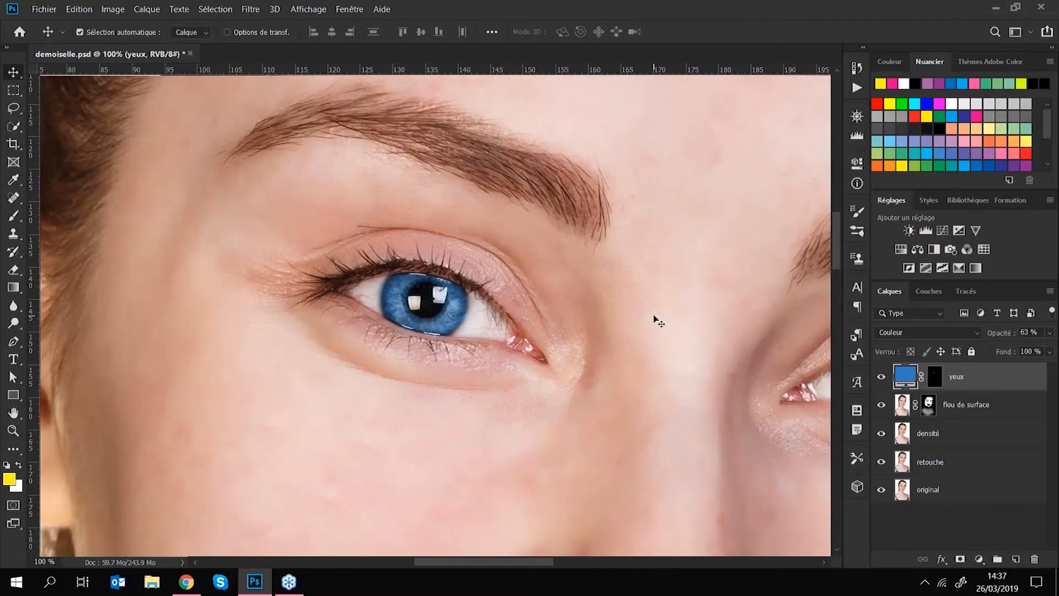
Step: Paint white on the yeux layer's mask with a 40 px soft brush over the lower part of the other eye's iris
{"action": "left_click_drag", "start_coordinate": [665, 263], "coordinate": [232, 241]}
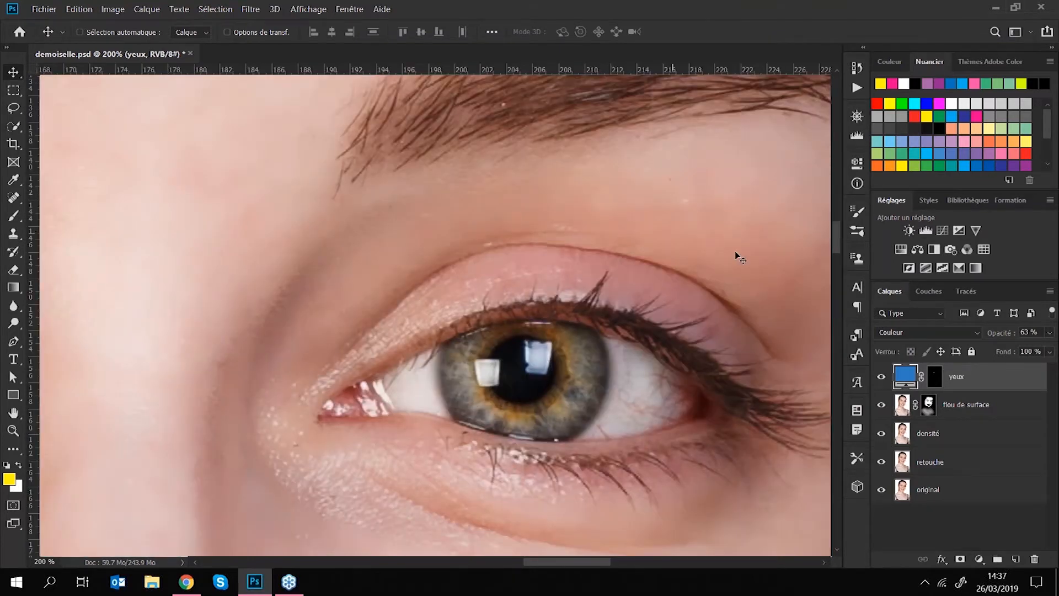
{"action": "left_click", "coordinate": [935, 377]}
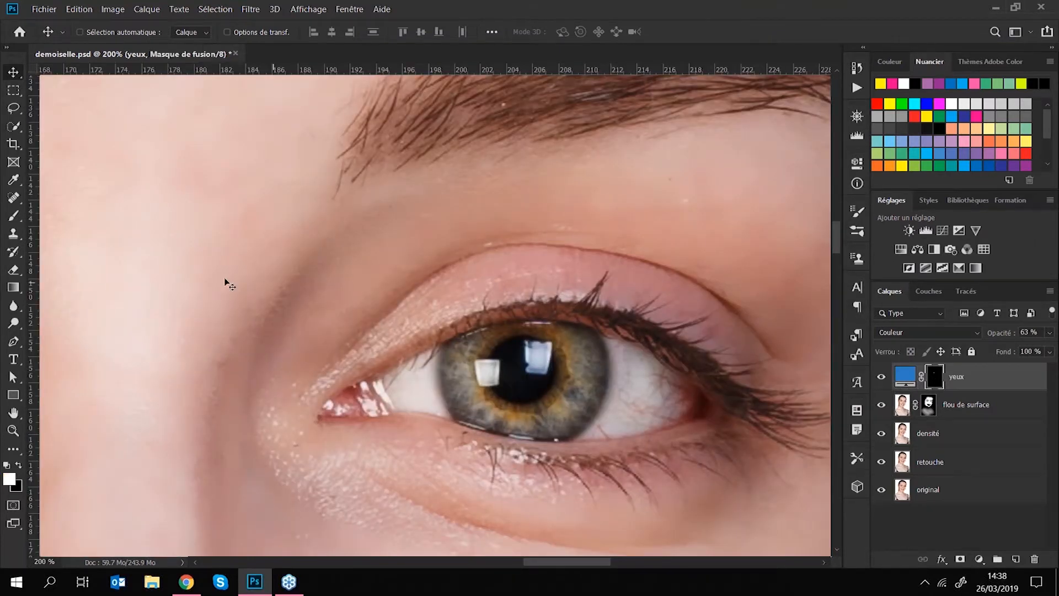
{"action": "left_click", "coordinate": [14, 216]}
{"action": "key", "text": "bracketright"}
{"action": "key", "text": "bracketright"}
{"action": "key", "text": "bracketright"}
{"action": "key", "text": "bracketright"}
{"action": "key", "text": "bracketright"}
{"action": "mouse_move", "coordinate": [458, 353]}
{"action": "left_mouse_down"}
{"action": "mouse_move", "coordinate": [469, 401]}
{"action": "mouse_move", "coordinate": [470, 376]}
{"action": "left_mouse_up"}
{"action": "left_click_drag", "start_coordinate": [544, 417], "coordinate": [542, 405]}
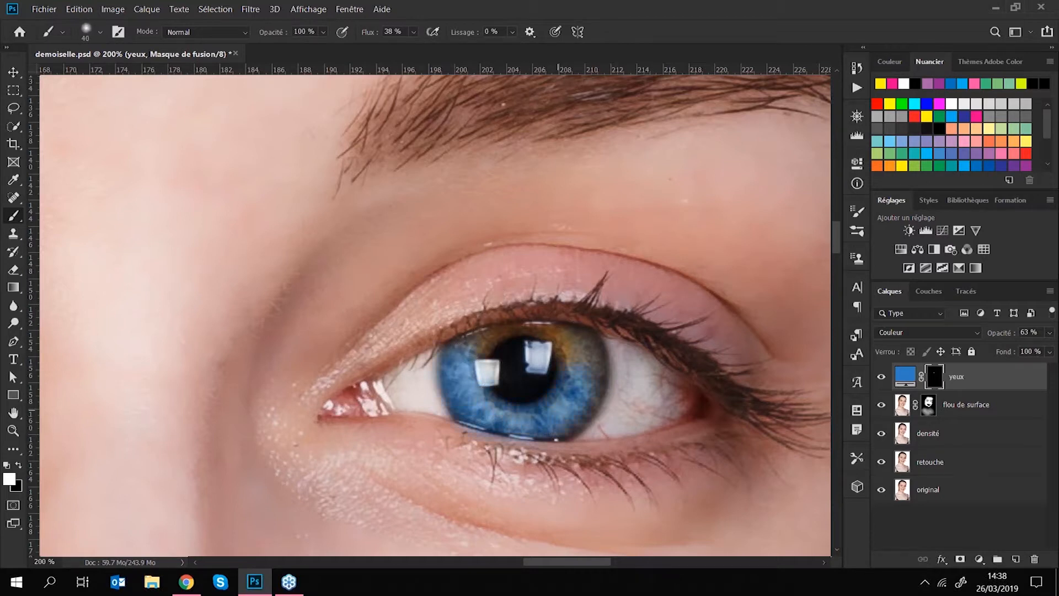
Step: Paint the upper part of that iris into the yeux mask with a 20 px brush
{"action": "key", "text": "bracketleft"}
{"action": "key", "text": "bracketleft"}
{"action": "mouse_move", "coordinate": [530, 331]}
{"action": "left_mouse_down"}
{"action": "mouse_move", "coordinate": [471, 348]}
{"action": "mouse_move", "coordinate": [485, 333]}
{"action": "left_mouse_up"}
{"action": "left_click_drag", "start_coordinate": [563, 336], "coordinate": [557, 346]}
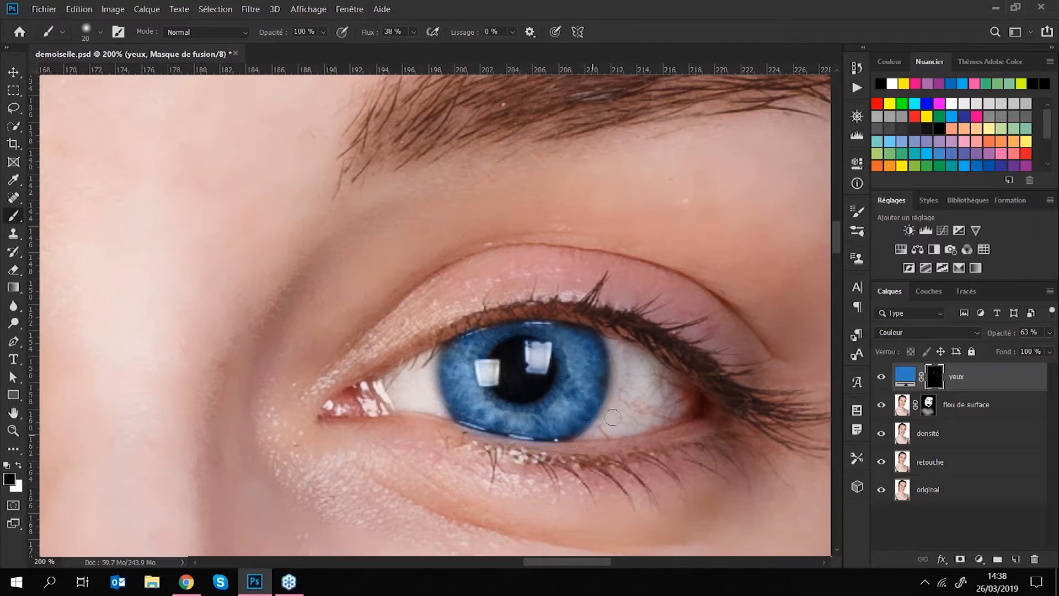
Step: Change the yeux layer's fill colour to a muted violet with a hue of 282°
{"action": "key", "text": "ctrl+minus"}
{"action": "key", "text": "ctrl+minus"}
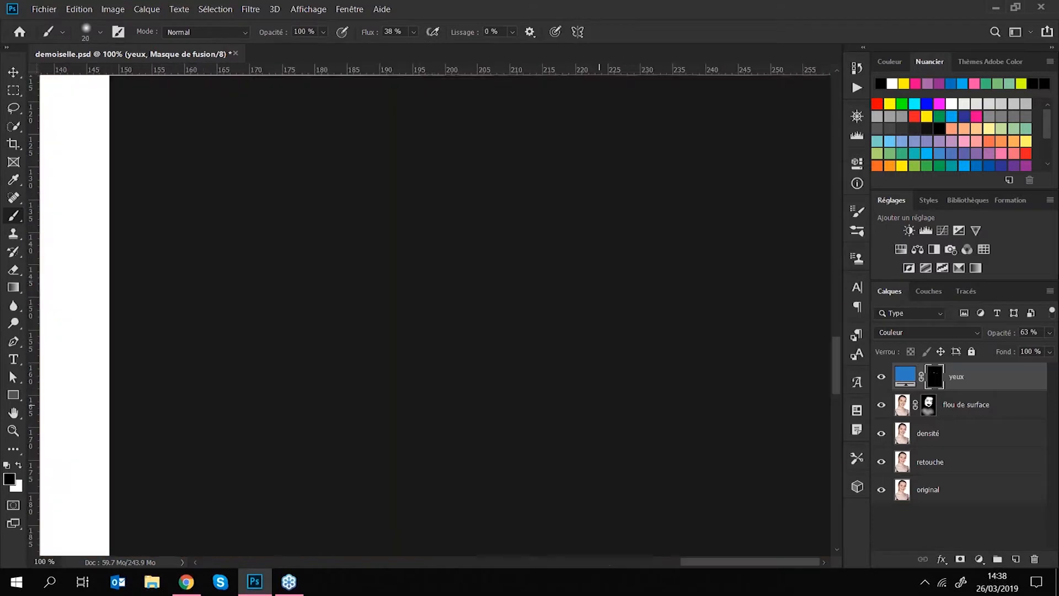
{"action": "key", "text": "ctrl+minus"}
{"action": "key", "text": "ctrl+minus"}
{"action": "key", "text": "ctrl+minus"}
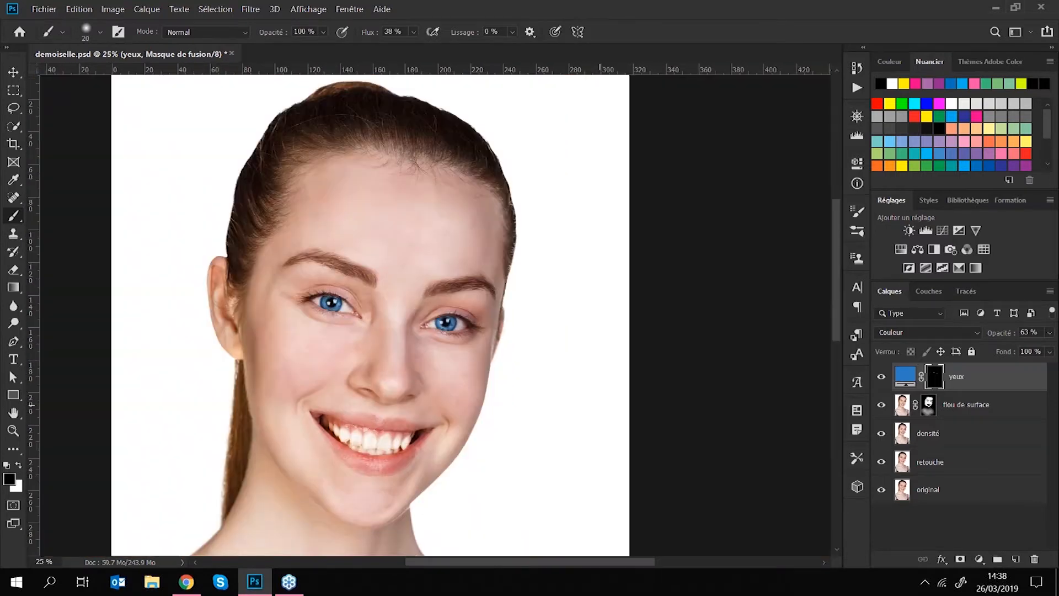
{"action": "key", "text": "ctrl+r"}
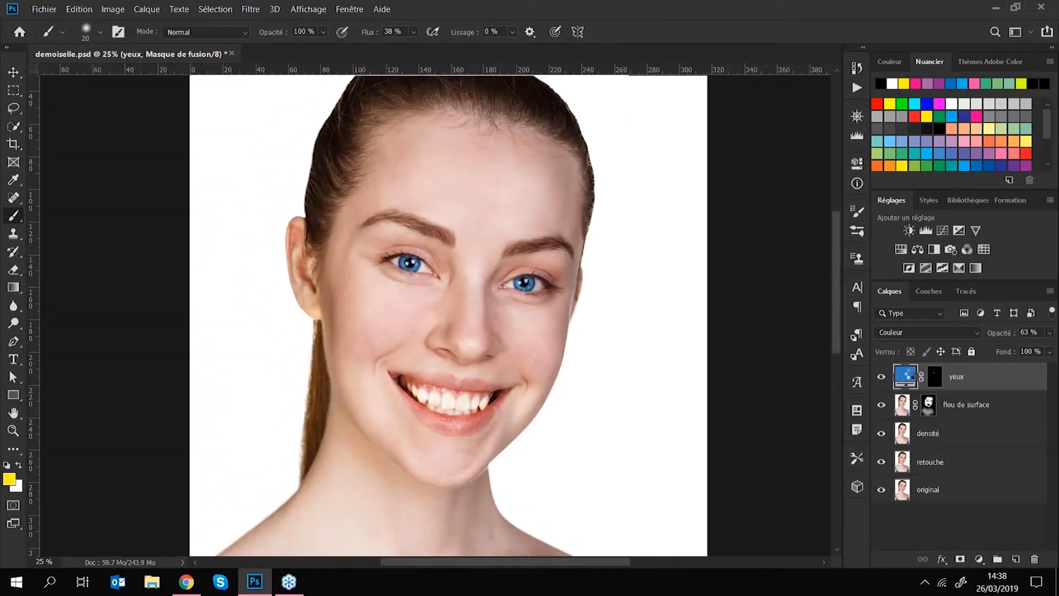
{"action": "double_click", "coordinate": [905, 376]}
{"action": "left_click", "coordinate": [706, 218]}
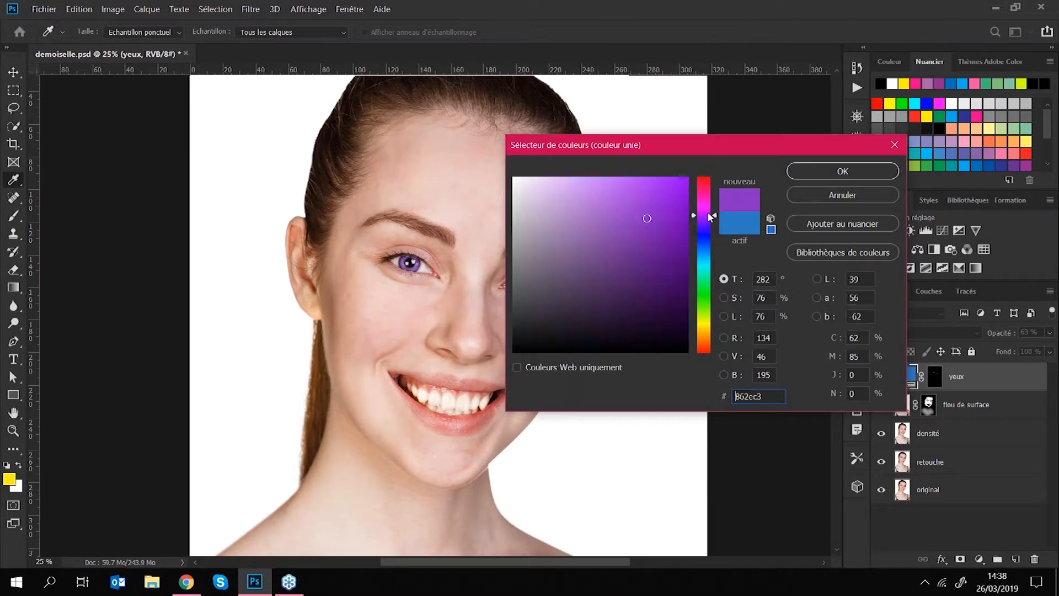
{"action": "left_click", "coordinate": [591, 240]}
{"action": "left_click_drag", "start_coordinate": [573, 254], "coordinate": [586, 240]}
{"action": "left_click", "coordinate": [805, 171]}
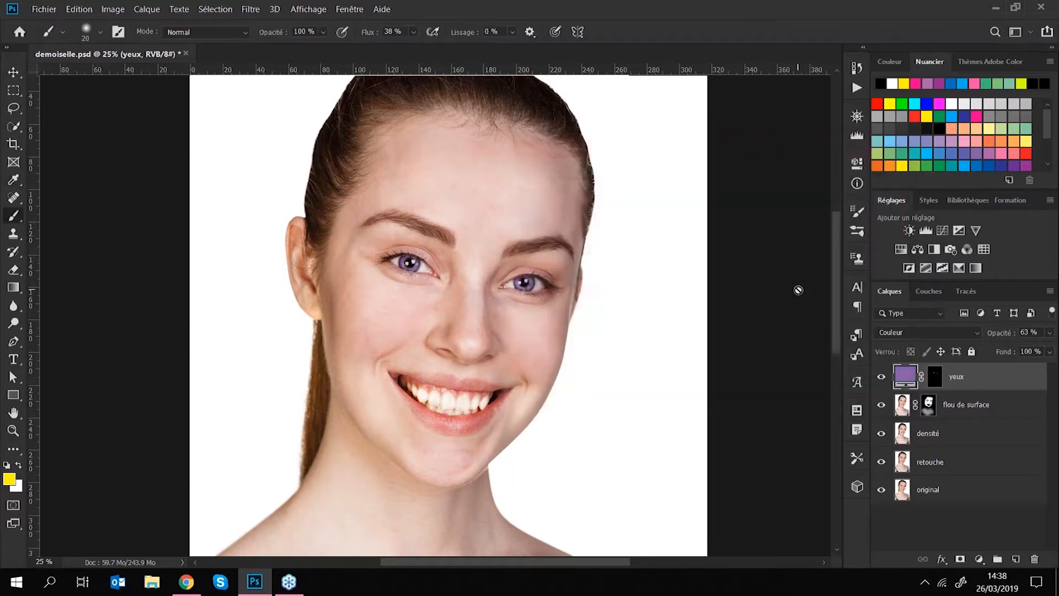
Step: Frame the portrait's head and shoulders and save demoiselle.psd
{"action": "key", "text": "ctrl+minus"}
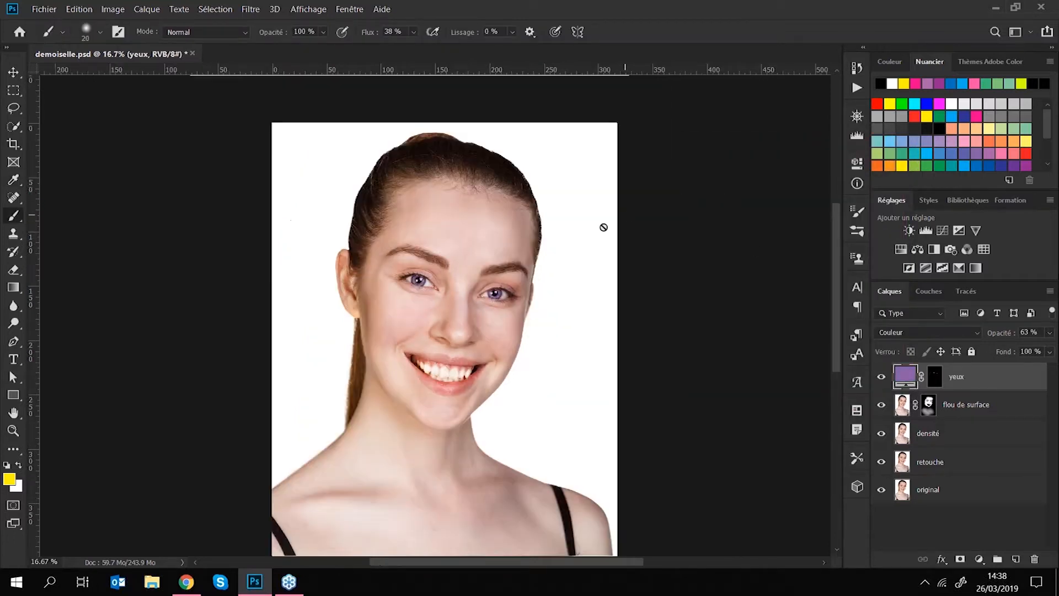
{"action": "left_click_drag", "start_coordinate": [540, 312], "coordinate": [556, 268]}
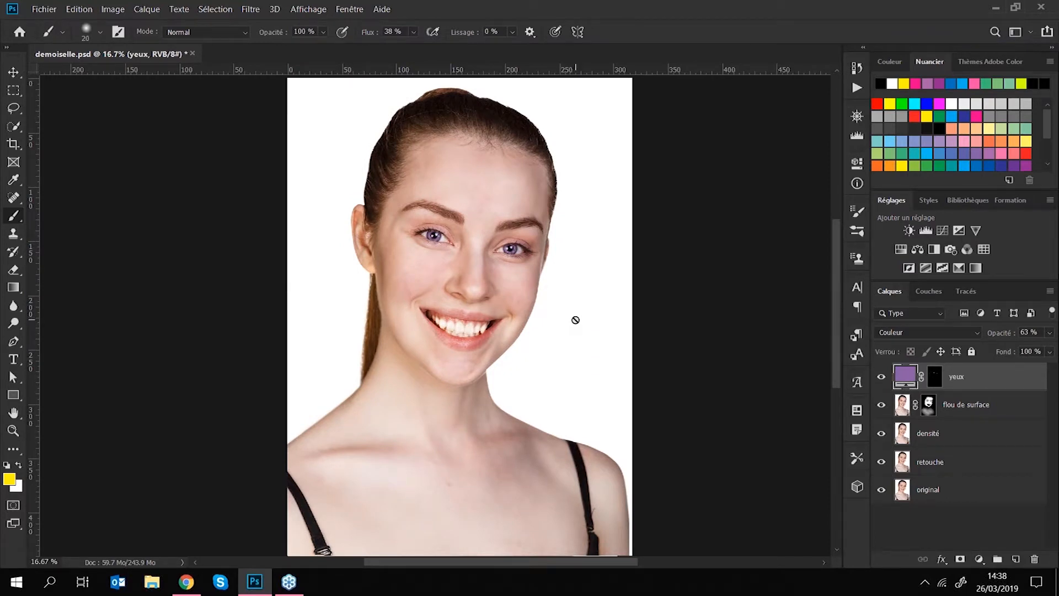
{"action": "key", "text": "ctrl"}
{"action": "key", "text": "ctrl"}
{"action": "key", "text": "ctrl+s"}
Step: Choose the Quick Selection tool on the densité layer, with a 104 px brush, 0 % hardness and new-selection mode
{"action": "left_click", "coordinate": [949, 436]}
{"action": "left_click", "coordinate": [940, 462]}
{"action": "left_click", "coordinate": [945, 491]}
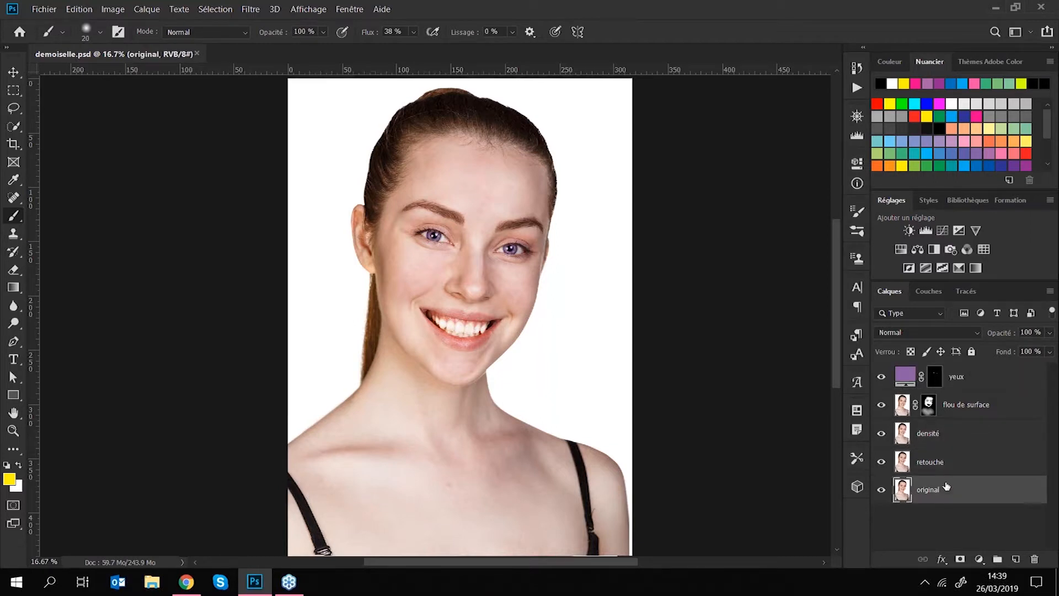
{"action": "left_click", "coordinate": [949, 433]}
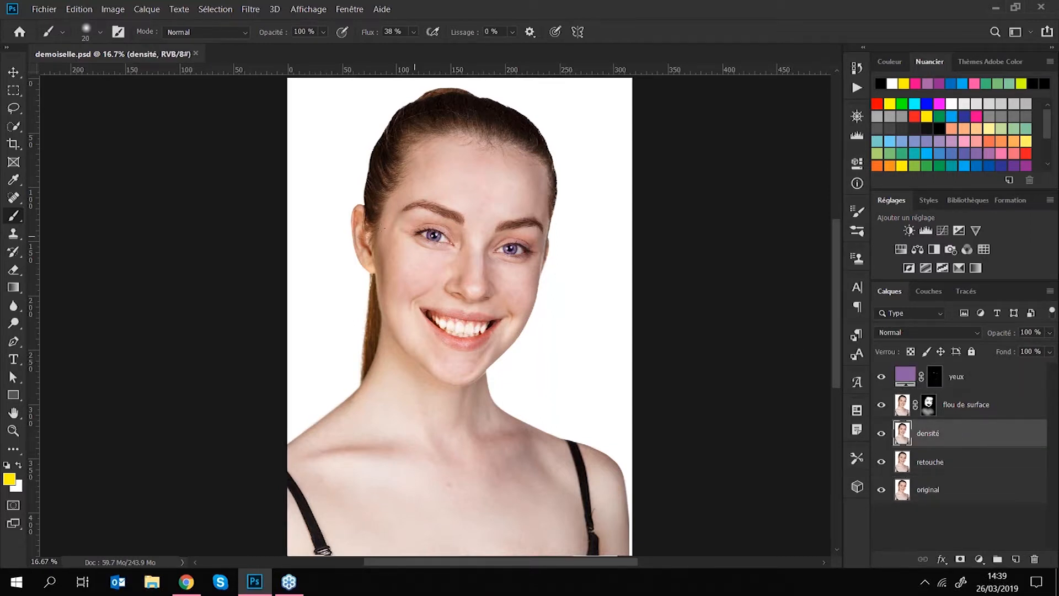
{"action": "left_click", "coordinate": [16, 127]}
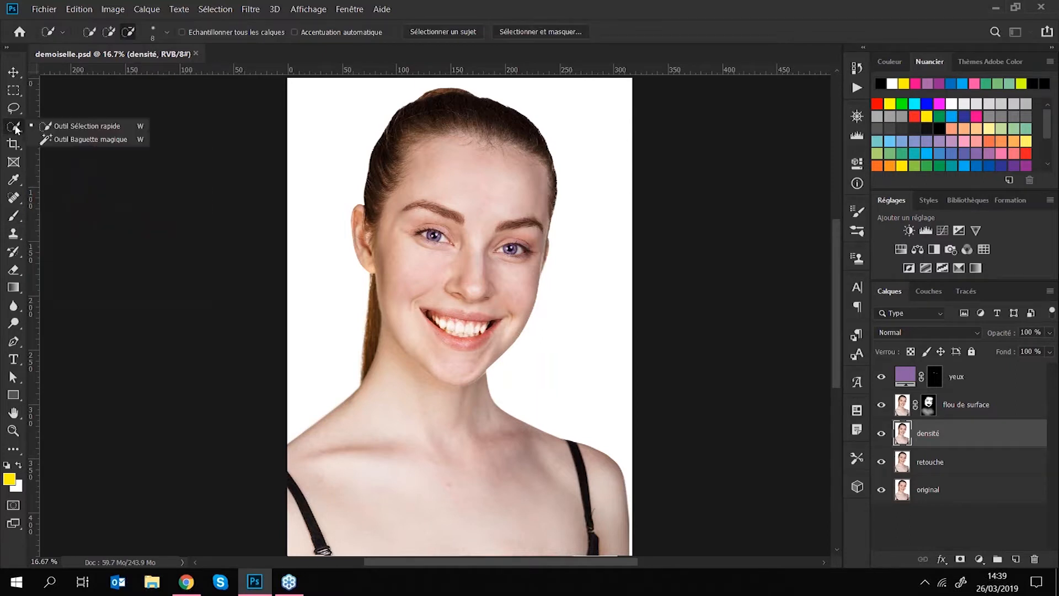
{"action": "left_click", "coordinate": [54, 125]}
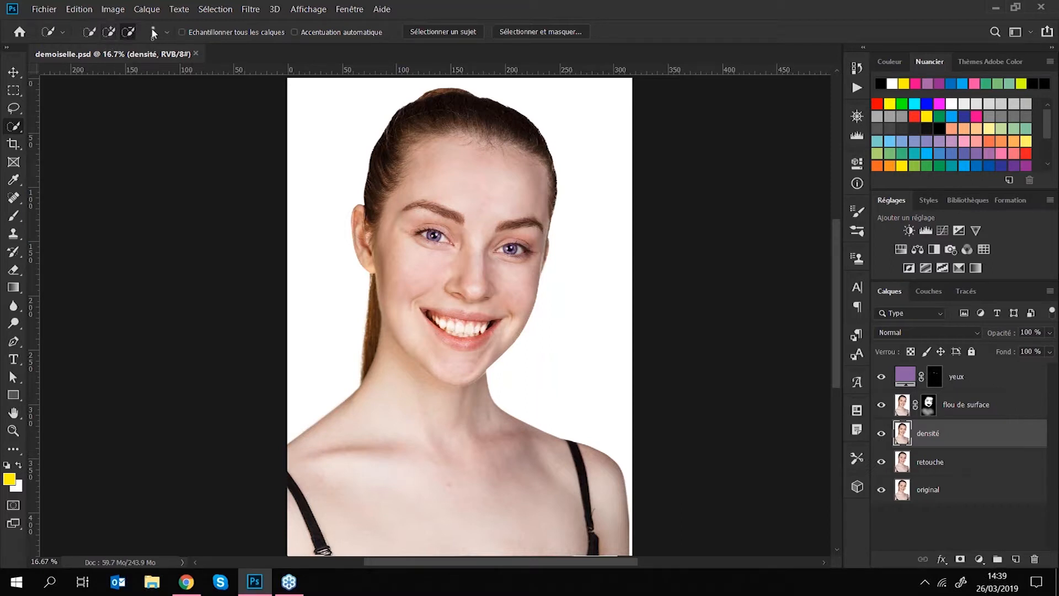
{"action": "left_click", "coordinate": [165, 32]}
{"action": "mouse_move", "coordinate": [134, 66]}
{"action": "left_mouse_down"}
{"action": "mouse_move", "coordinate": [176, 71]}
{"action": "mouse_move", "coordinate": [135, 72]}
{"action": "left_mouse_up"}
{"action": "left_click_drag", "start_coordinate": [93, 103], "coordinate": [93, 102]}
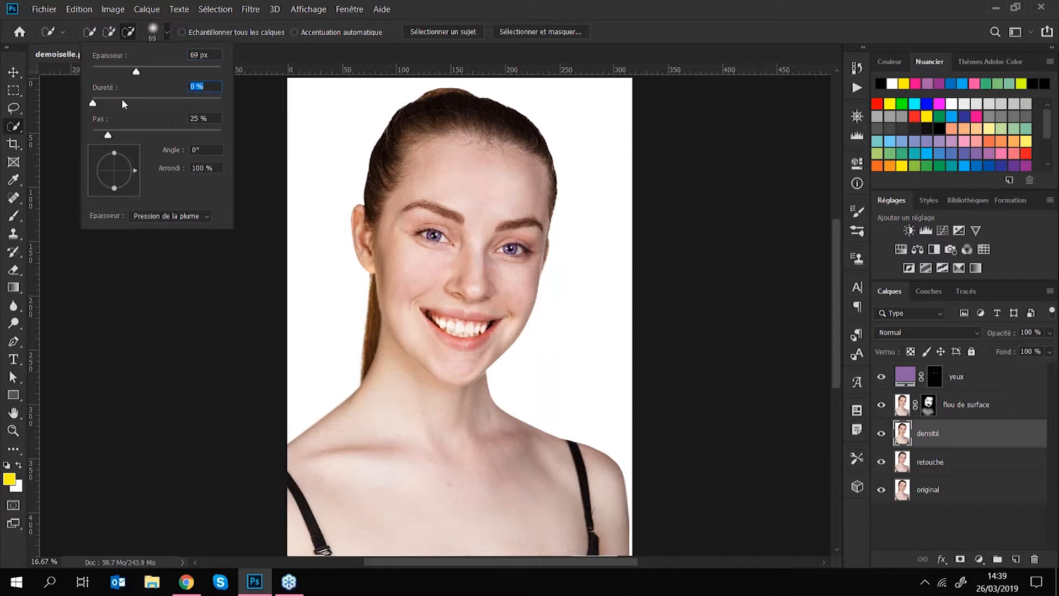
{"action": "mouse_move", "coordinate": [136, 71]}
{"action": "left_mouse_down"}
{"action": "mouse_move", "coordinate": [178, 74]}
{"action": "mouse_move", "coordinate": [158, 72]}
{"action": "left_mouse_up"}
{"action": "left_click", "coordinate": [167, 32]}
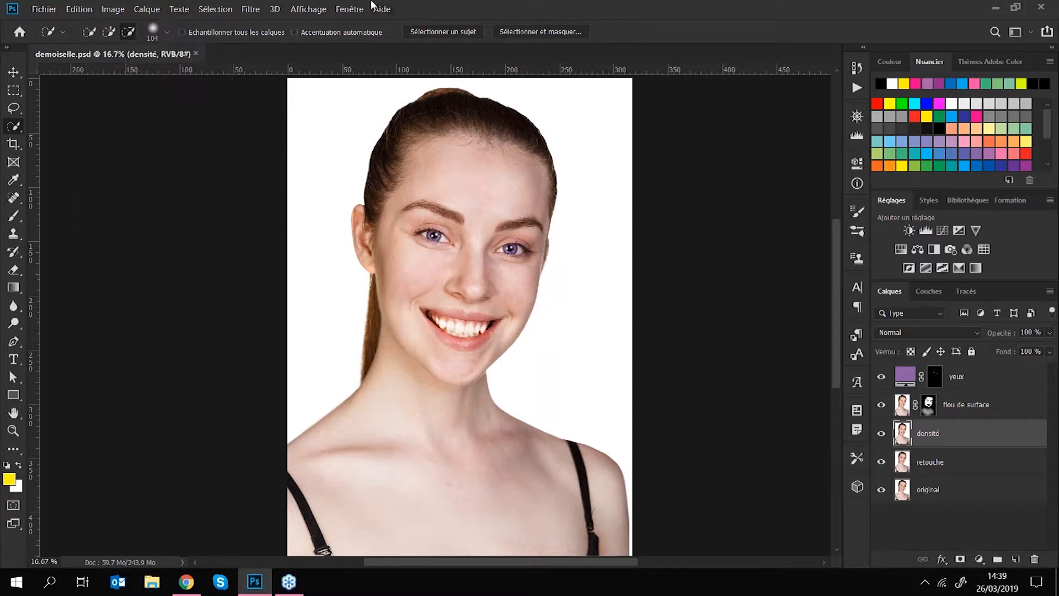
{"action": "left_click", "coordinate": [89, 33]}
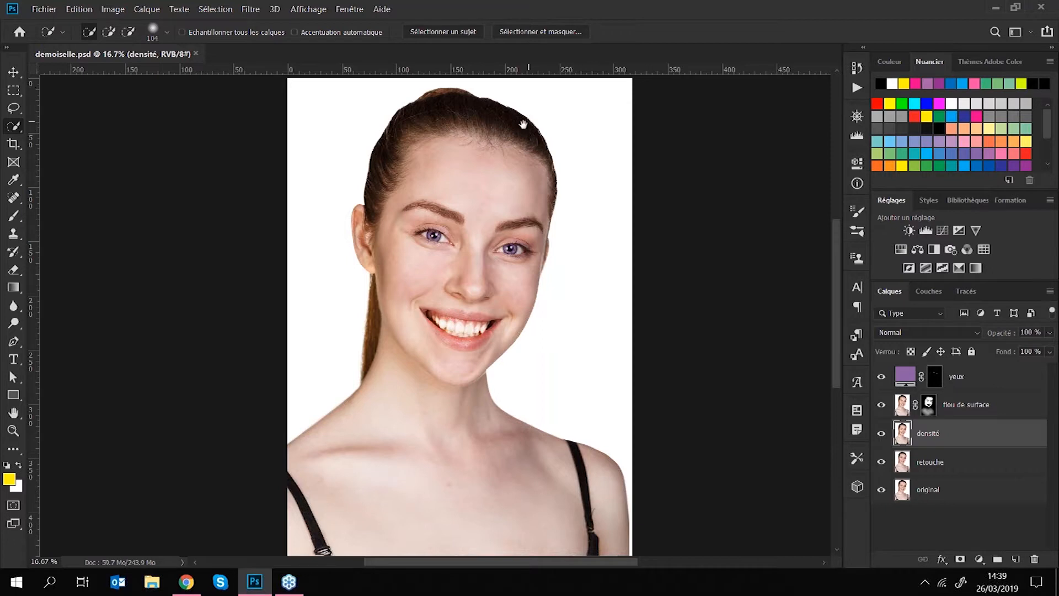
Step: Select the white background on both sides of the woman with a 300 px Quick Selection brush and invert the selection
{"action": "left_click_drag", "start_coordinate": [523, 124], "coordinate": [531, 190]}
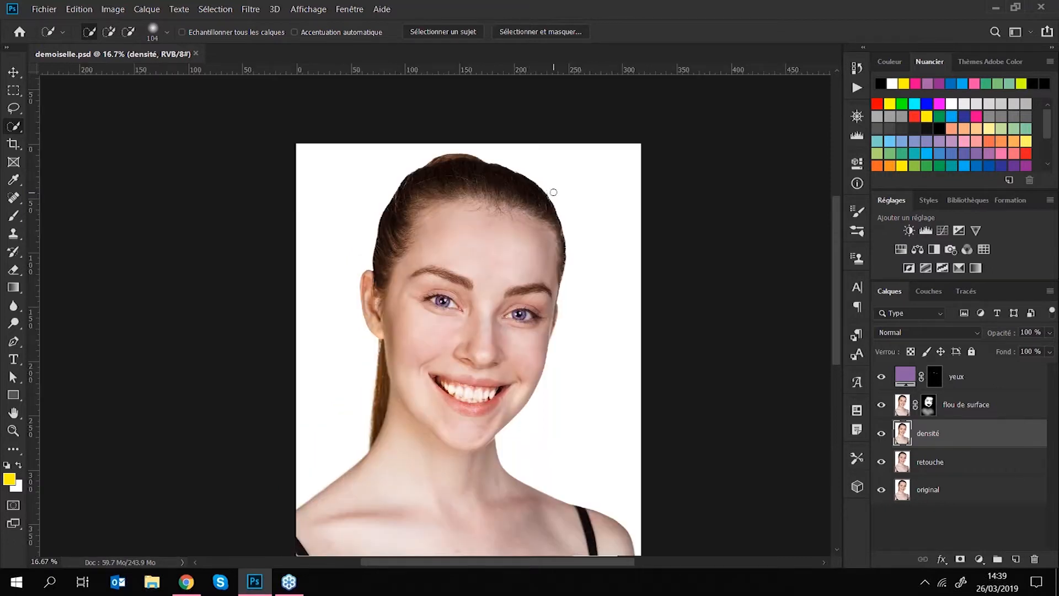
{"action": "key", "text": "bracketright"}
{"action": "key", "text": "bracketright"}
{"action": "key", "text": "bracketright"}
{"action": "key", "text": "bracketright"}
{"action": "key", "text": "bracketright"}
{"action": "key", "text": "bracketright"}
{"action": "left_click_drag", "start_coordinate": [315, 208], "coordinate": [313, 262]}
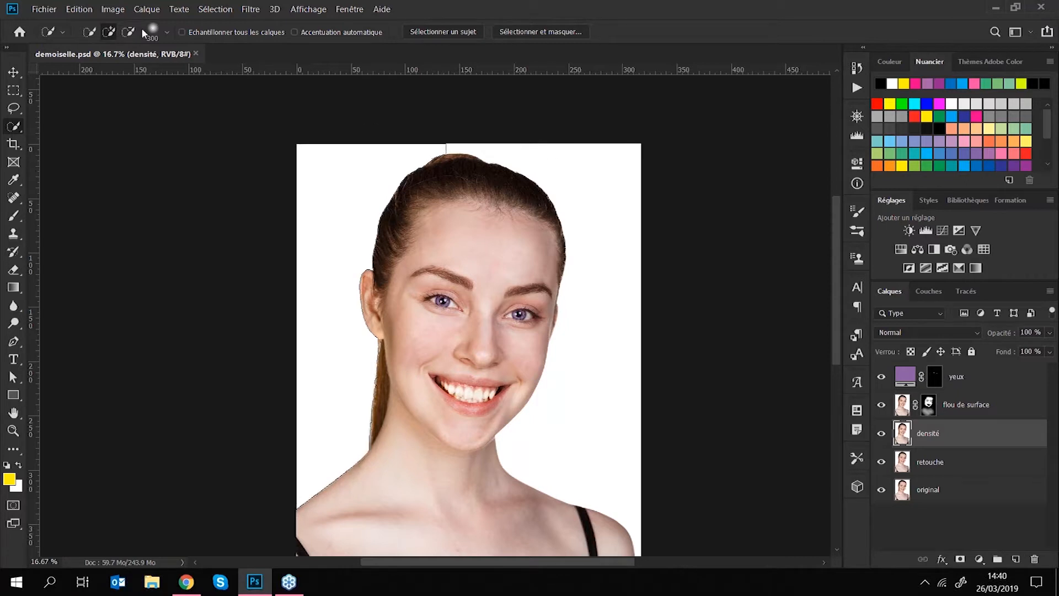
{"action": "left_click_drag", "start_coordinate": [600, 177], "coordinate": [608, 230]}
{"action": "left_click", "coordinate": [215, 9]}
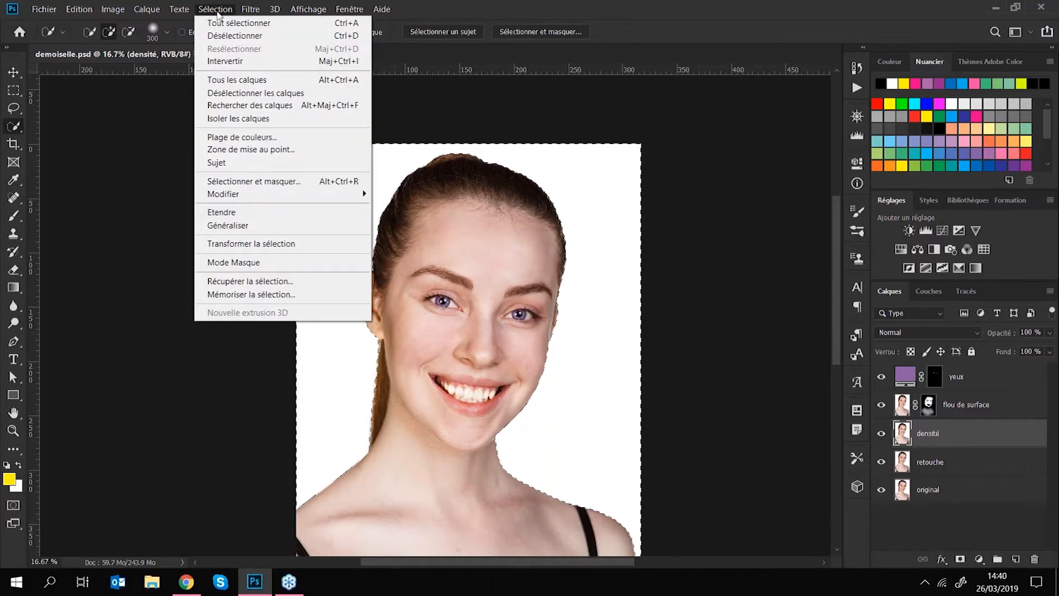
{"action": "left_click", "coordinate": [227, 60]}
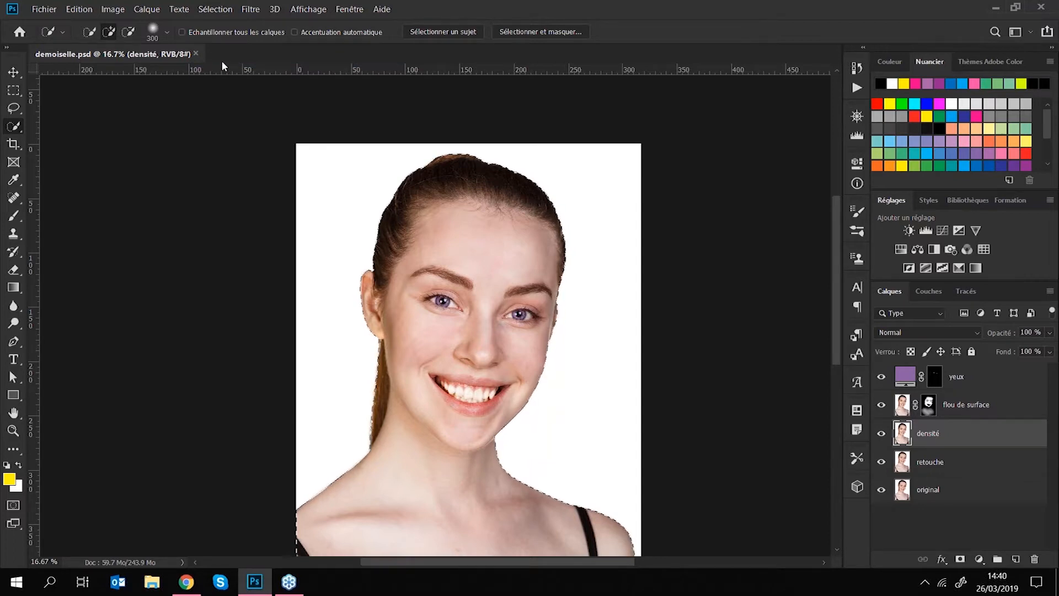
Step: Open Select and Mask for the woman's selection and examine her hair and shoulder edges against the red overlay
{"action": "left_click_drag", "start_coordinate": [562, 260], "coordinate": [488, 179]}
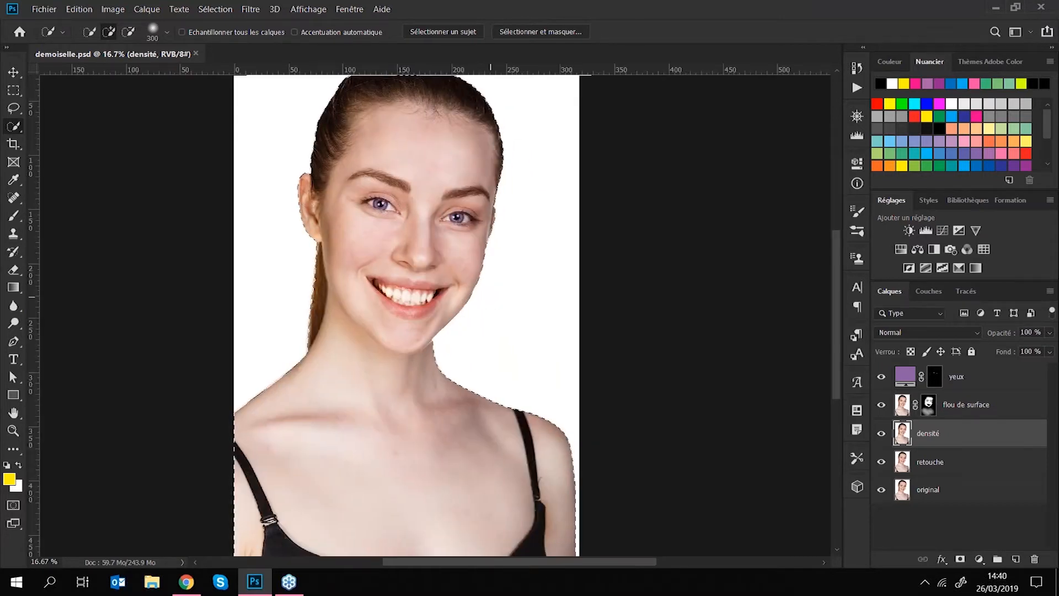
{"action": "key", "text": "ctrl+minus"}
{"action": "key", "text": "ctrl+r"}
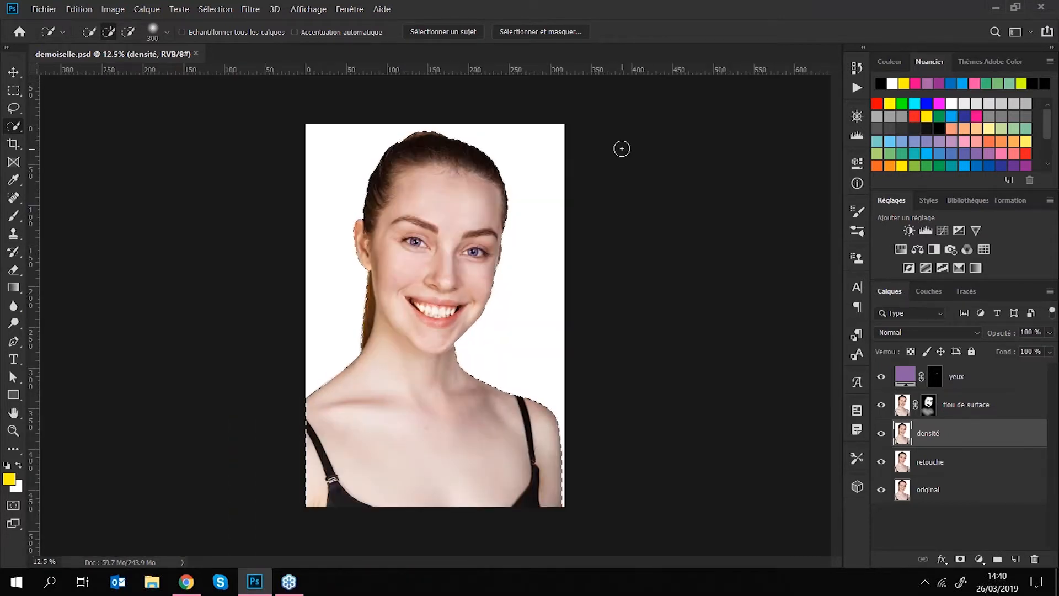
{"action": "left_click", "coordinate": [538, 32]}
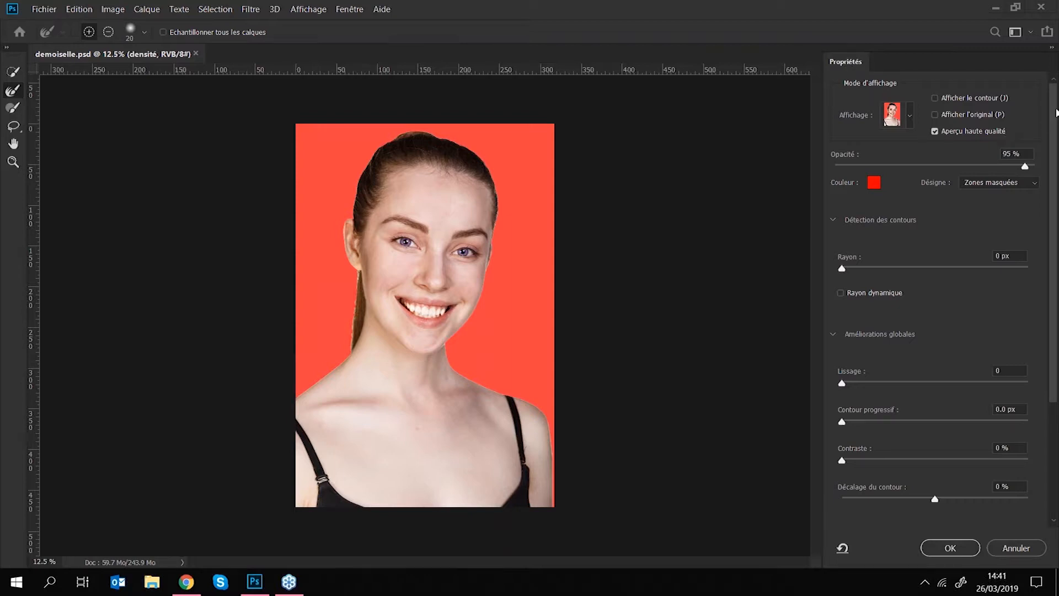
{"action": "scroll", "coordinate": [1056, 113], "scroll_direction": "down", "scroll_amount": 3}
{"action": "scroll", "coordinate": [1051, 115], "scroll_direction": "up", "scroll_amount": 2}
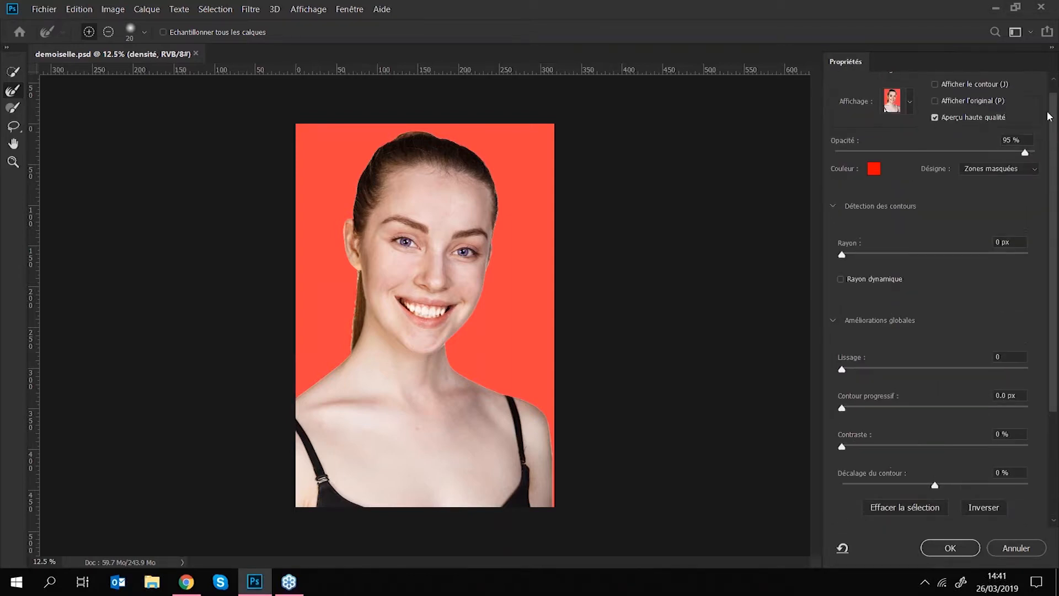
{"action": "key", "text": "ctrl+plus"}
{"action": "key", "text": "ctrl+plus"}
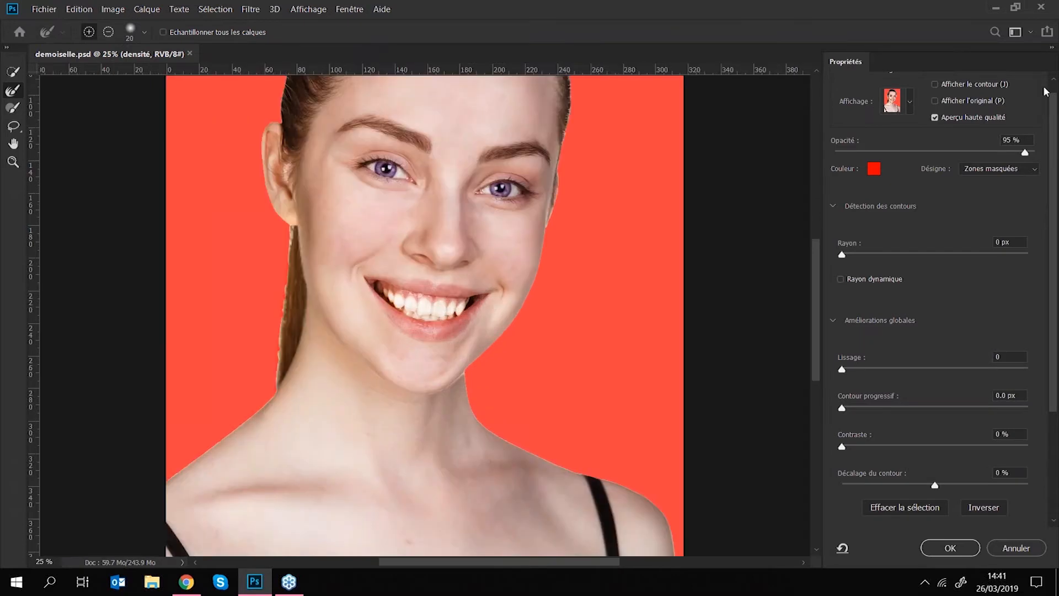
{"action": "scroll", "coordinate": [505, 230], "scroll_direction": "up", "scroll_amount": 3}
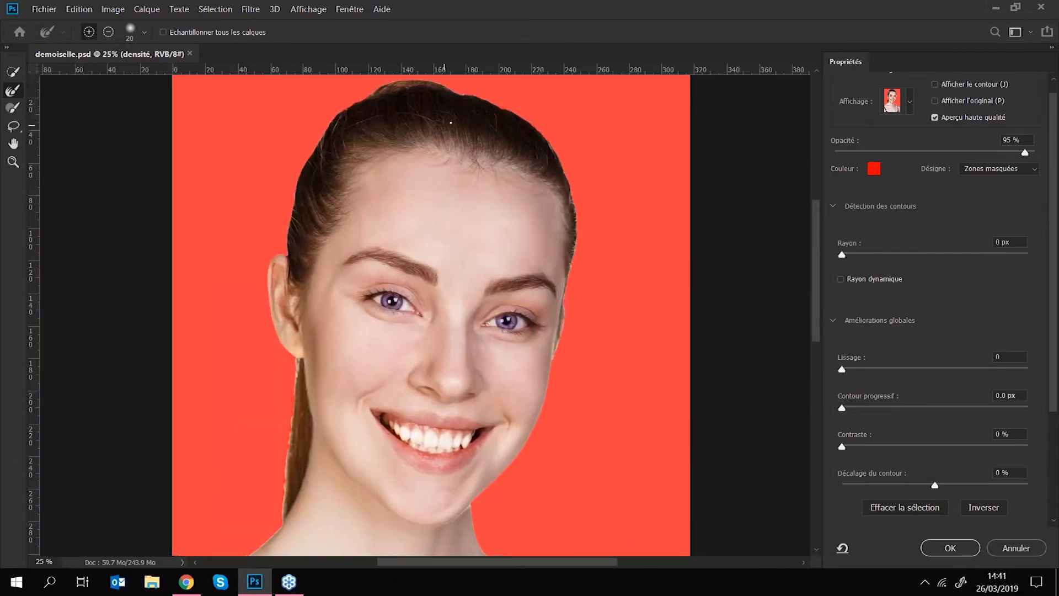
{"action": "scroll", "coordinate": [537, 150], "scroll_direction": "down", "scroll_amount": 2}
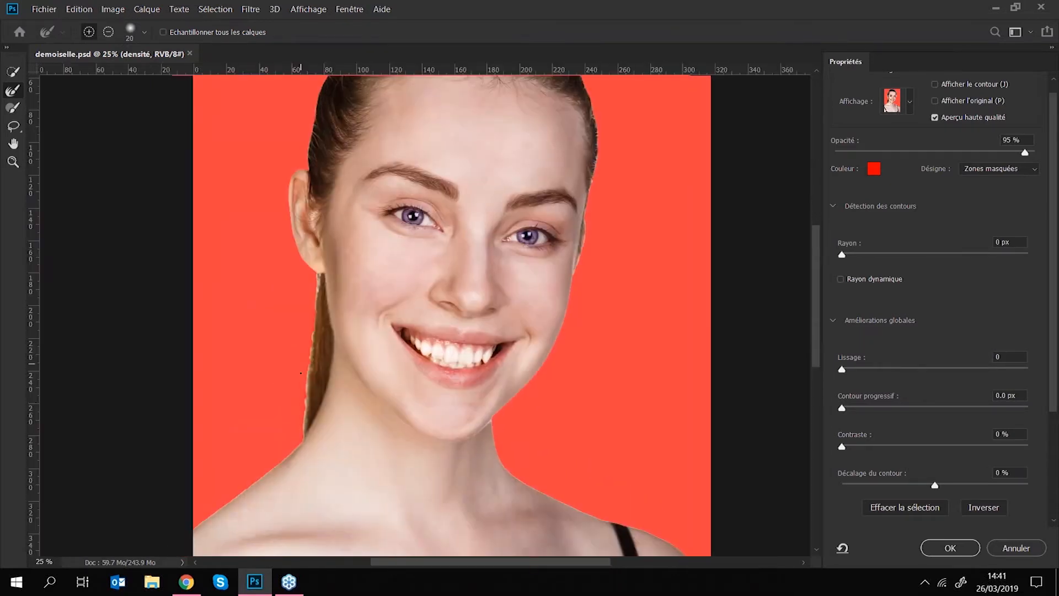
{"action": "left_click_drag", "start_coordinate": [328, 387], "coordinate": [355, 322]}
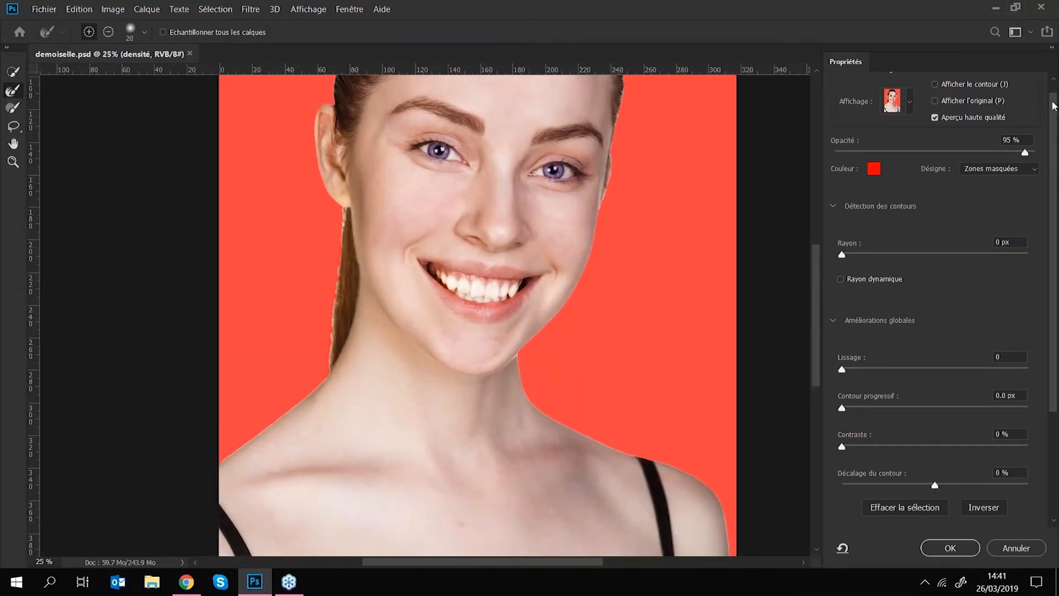
{"action": "scroll", "coordinate": [1049, 109], "scroll_direction": "up", "scroll_amount": 1}
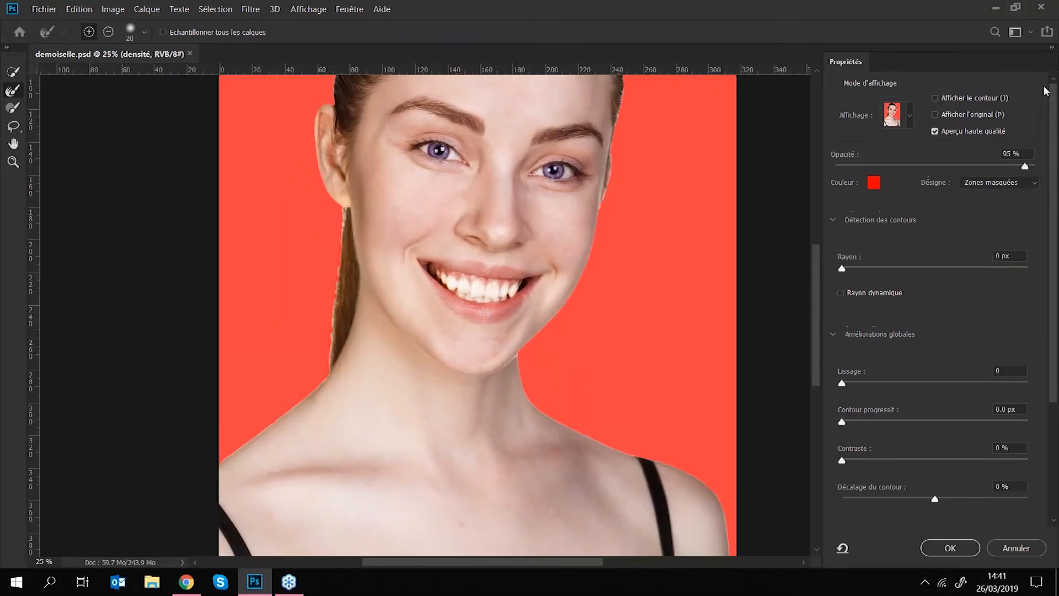
Step: Try the Pelure d'oignon view in Select and Mask, leaving the workspace without applying a refinement
{"action": "left_click", "coordinate": [910, 115]}
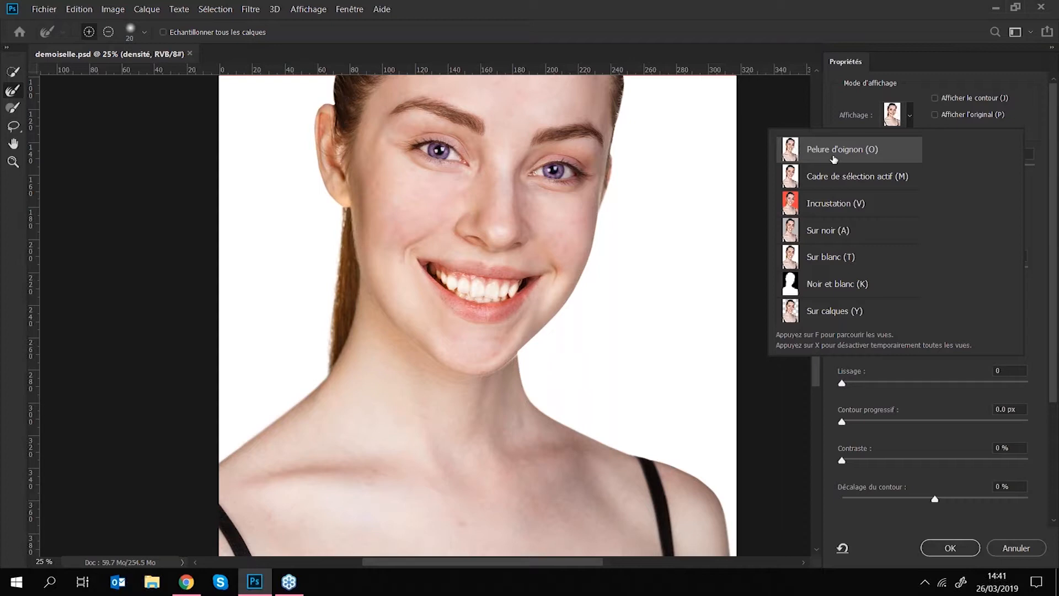
{"action": "left_click", "coordinate": [1006, 548]}
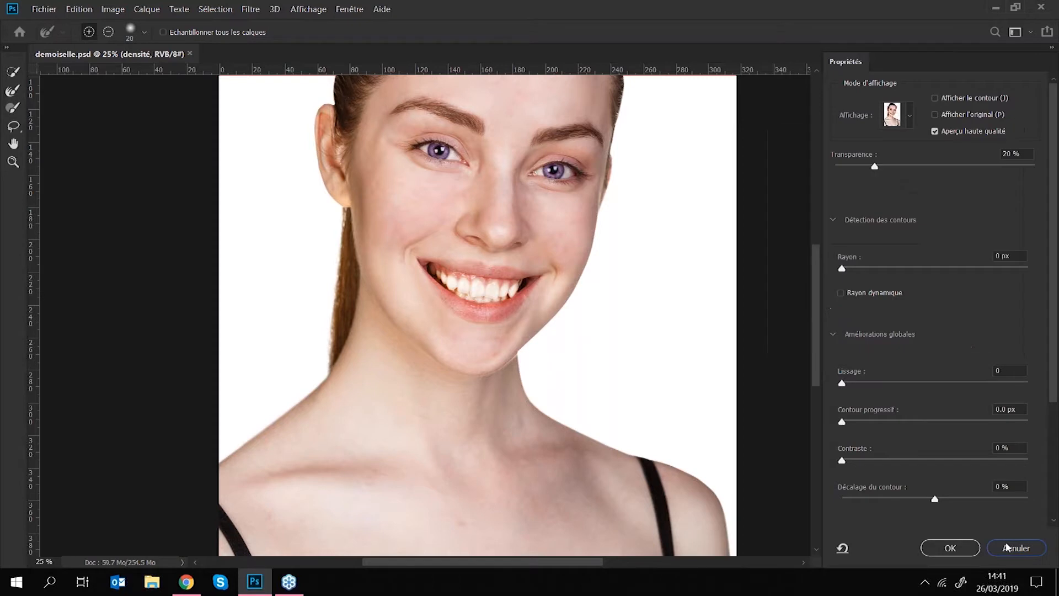
{"action": "left_click", "coordinate": [1011, 547]}
Step: Make the original layer the active layer
{"action": "left_click", "coordinate": [944, 491]}
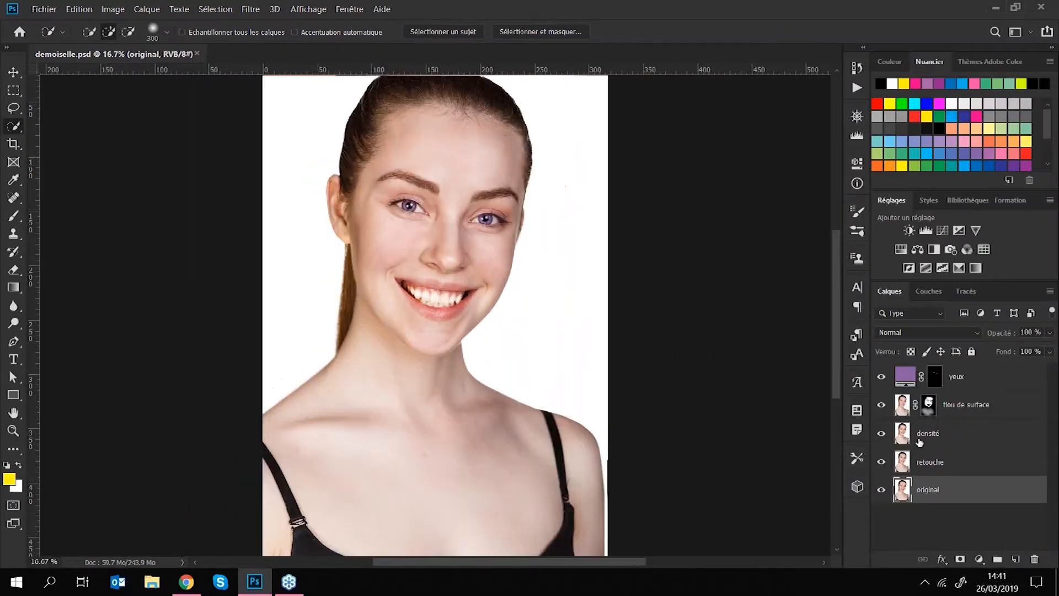
{"action": "left_click", "coordinate": [44, 8]}
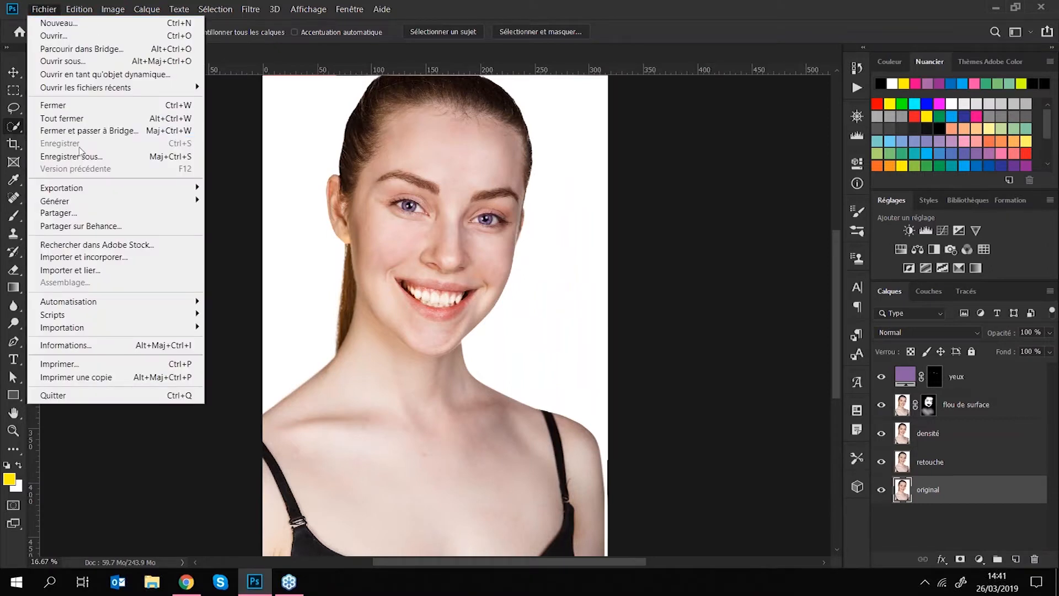
{"action": "left_click", "coordinate": [69, 259]}
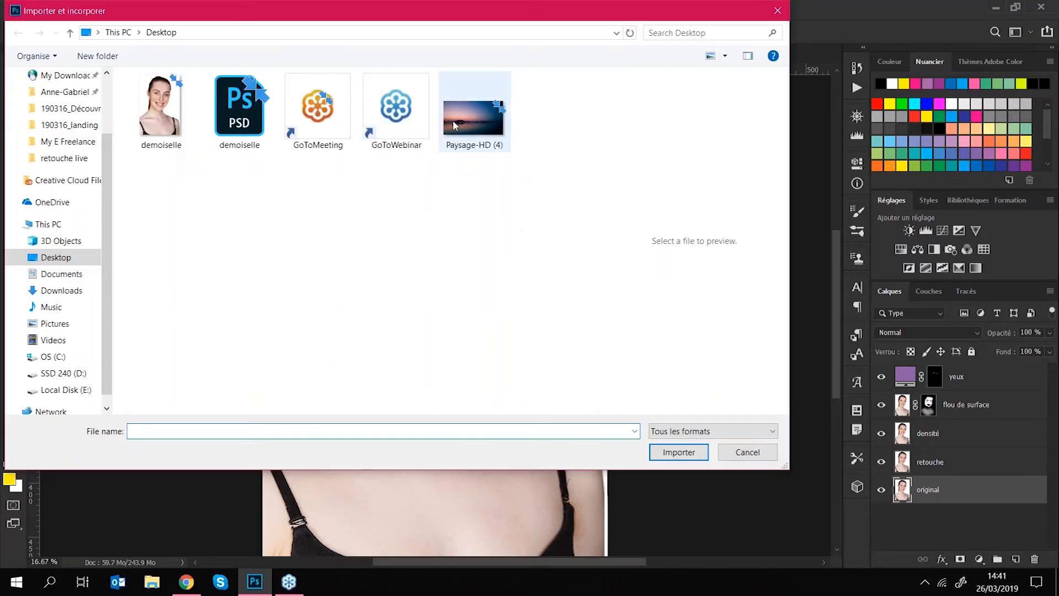
{"action": "left_click", "coordinate": [458, 125]}
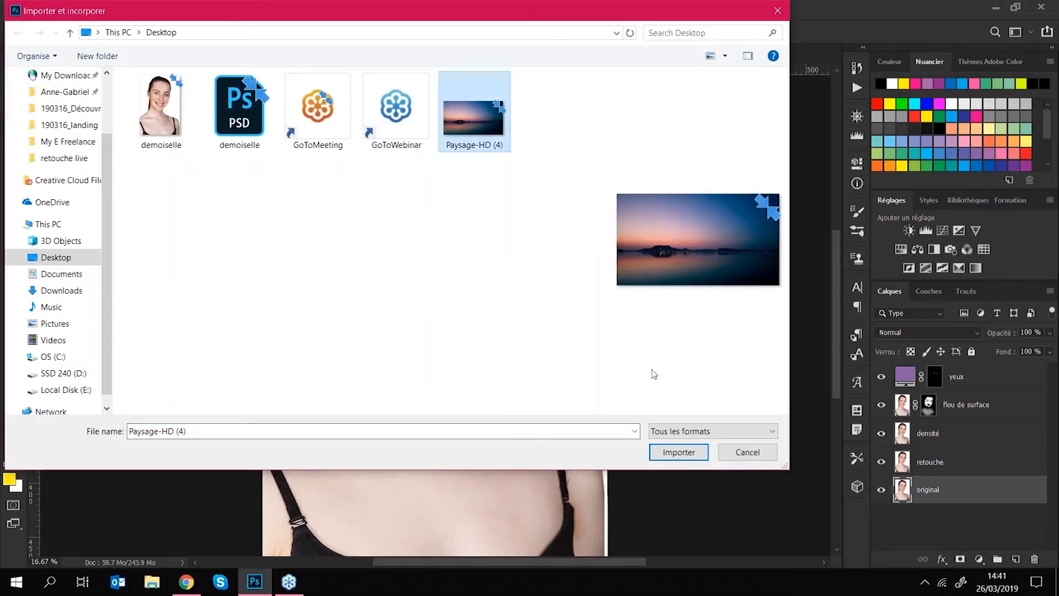
{"action": "left_click", "coordinate": [679, 452]}
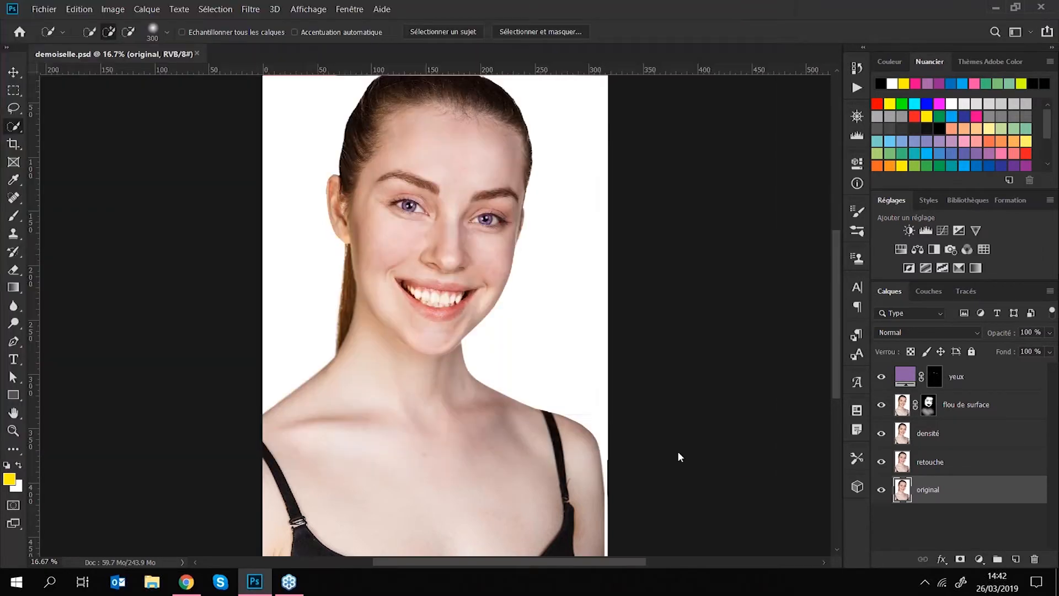
{"action": "key", "text": "ctrl+minus"}
{"action": "key", "text": "ctrl+minus"}
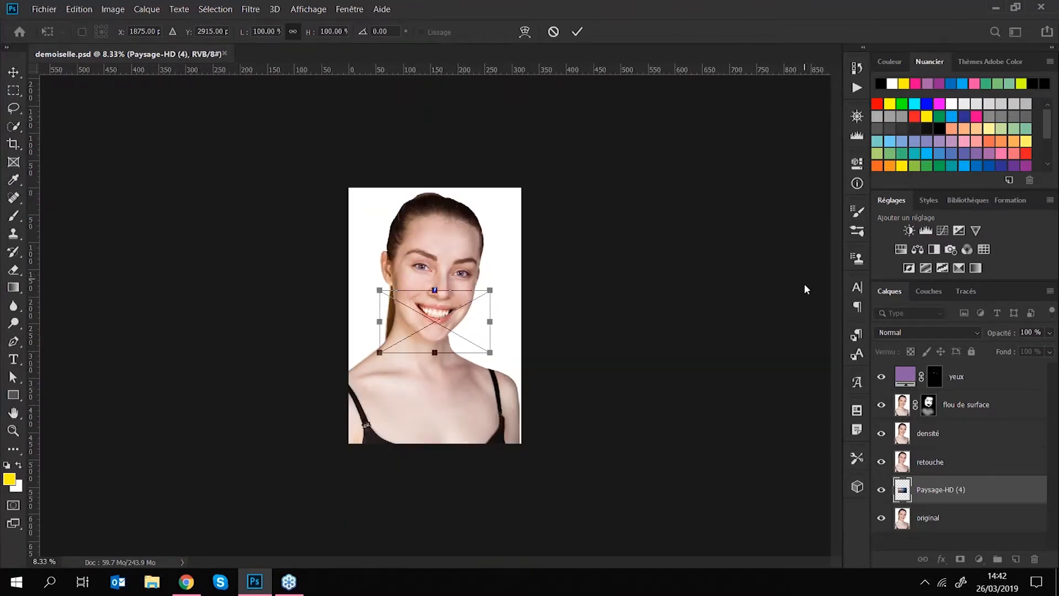
{"action": "left_click", "coordinate": [553, 32]}
Step: Hide the four layers above original and place the Paysage-HD (4) image from the Desktop as an embedded layer
{"action": "left_click_drag", "start_coordinate": [883, 378], "coordinate": [881, 462]}
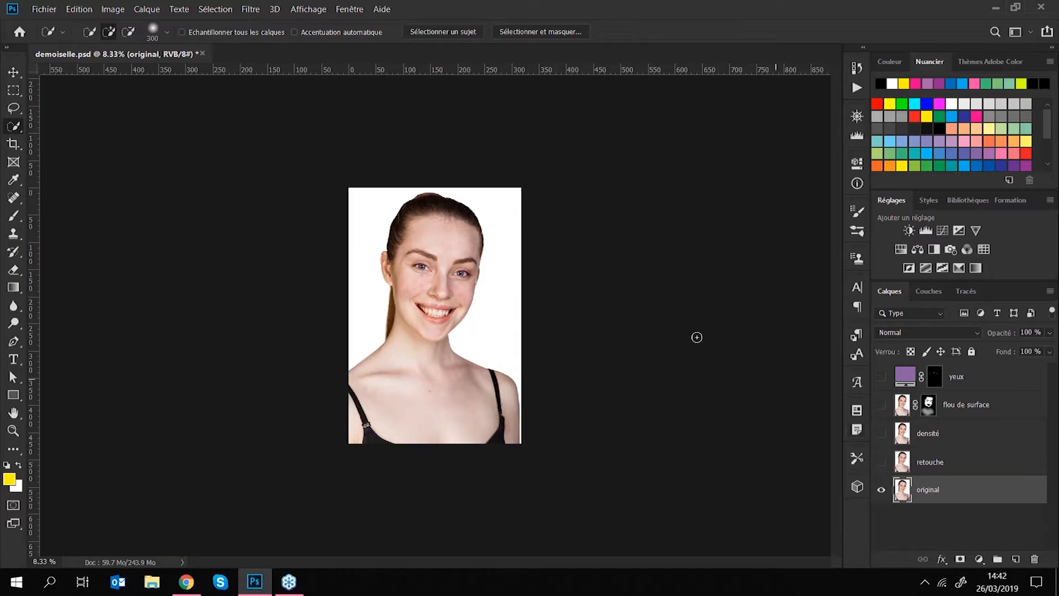
{"action": "left_click", "coordinate": [46, 10]}
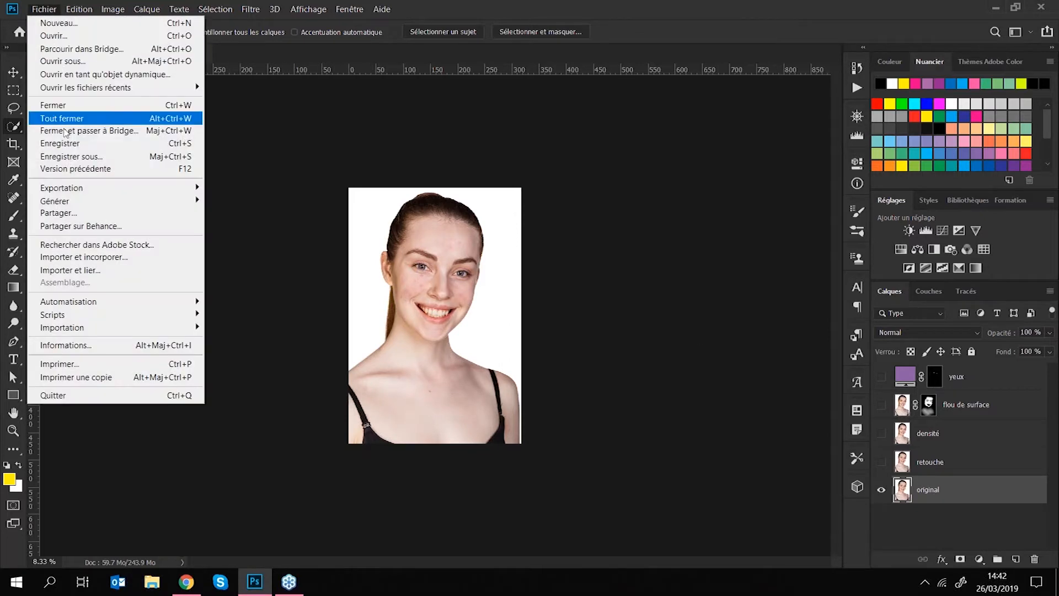
{"action": "left_click", "coordinate": [83, 254]}
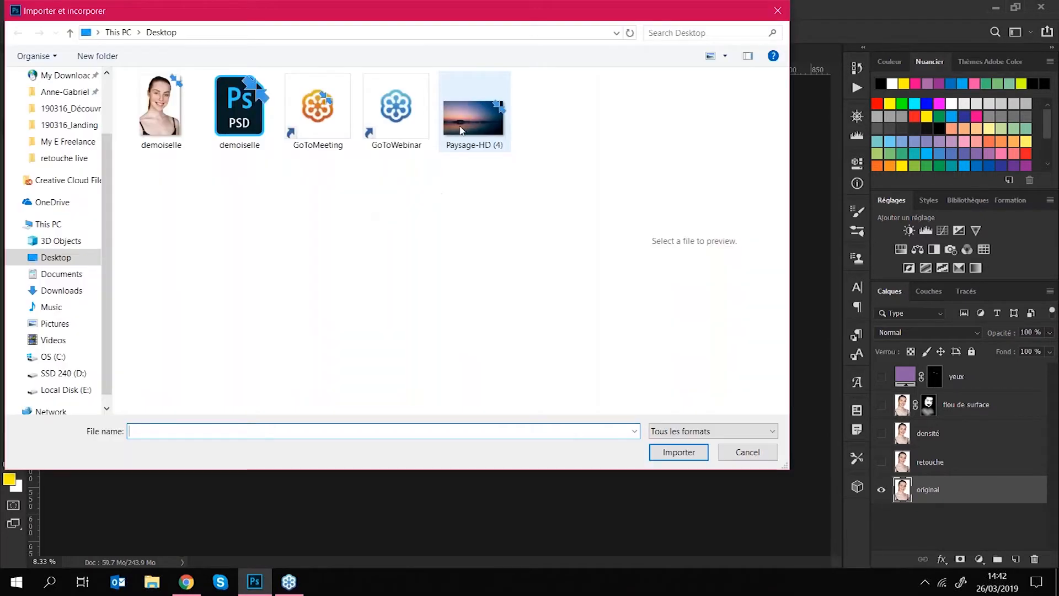
{"action": "left_click", "coordinate": [474, 117]}
{"action": "left_click", "coordinate": [691, 453]}
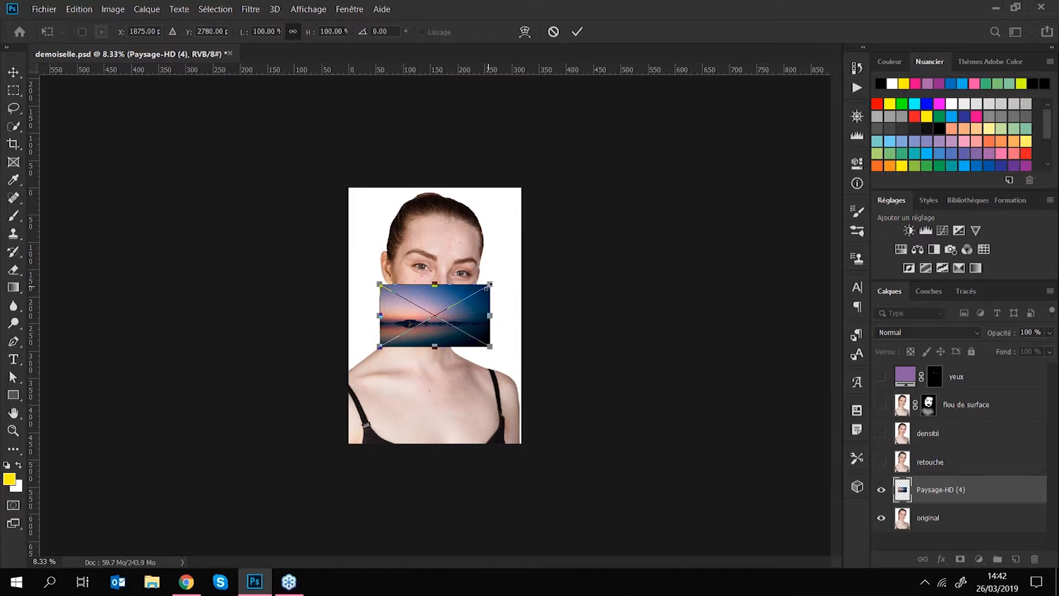
Step: Scale the placed landscape to about 427.48 % so it covers the whole canvas, and shift it slightly to the right
{"action": "left_click_drag", "start_coordinate": [490, 284], "coordinate": [681, 147]}
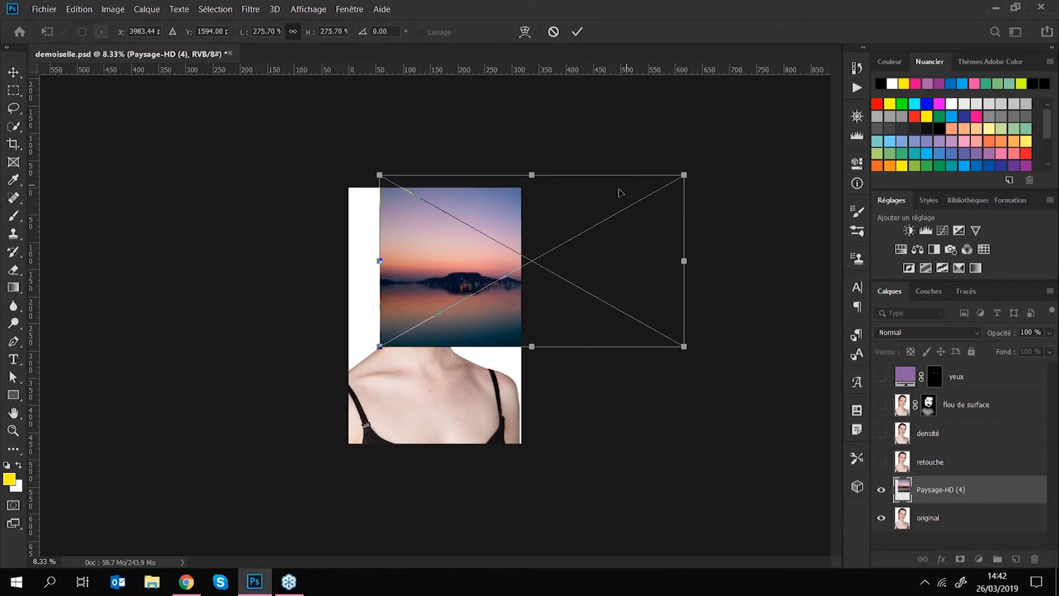
{"action": "left_click_drag", "start_coordinate": [557, 211], "coordinate": [470, 224]}
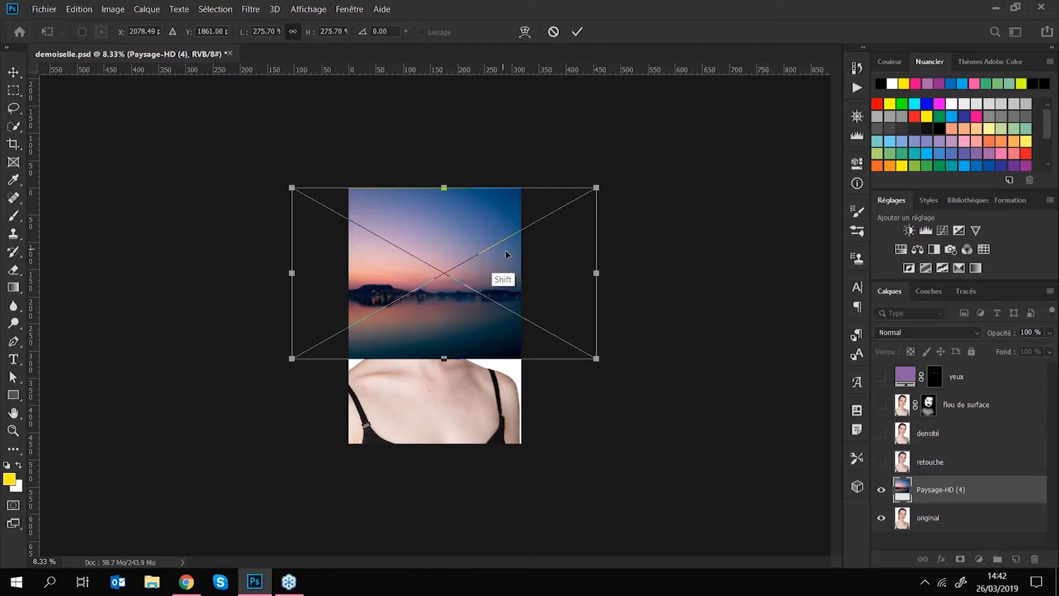
{"action": "left_click_drag", "start_coordinate": [594, 272], "coordinate": [571, 273]}
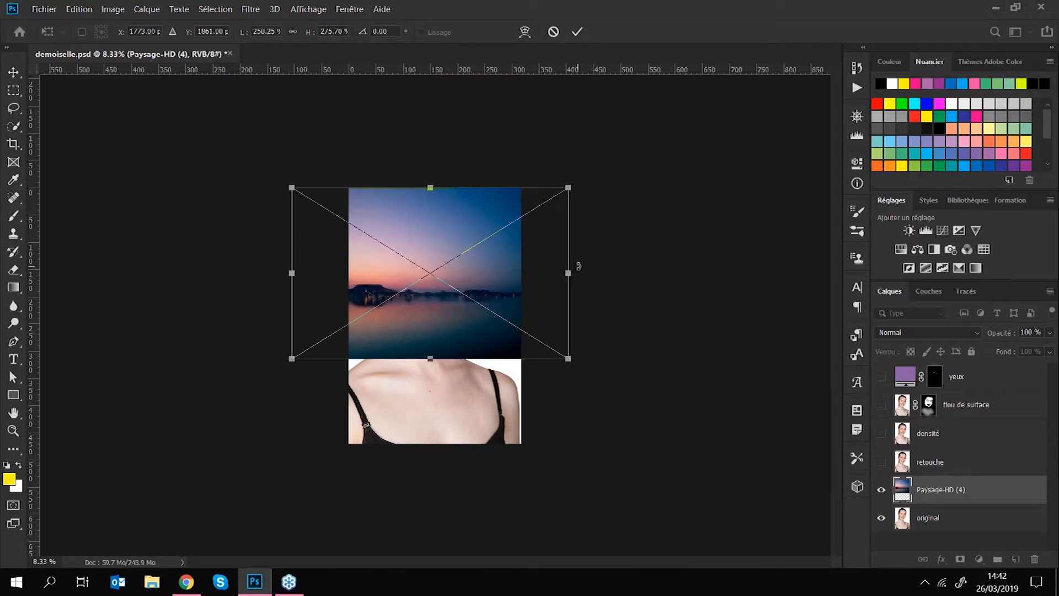
{"action": "key", "text": "ctrl+z"}
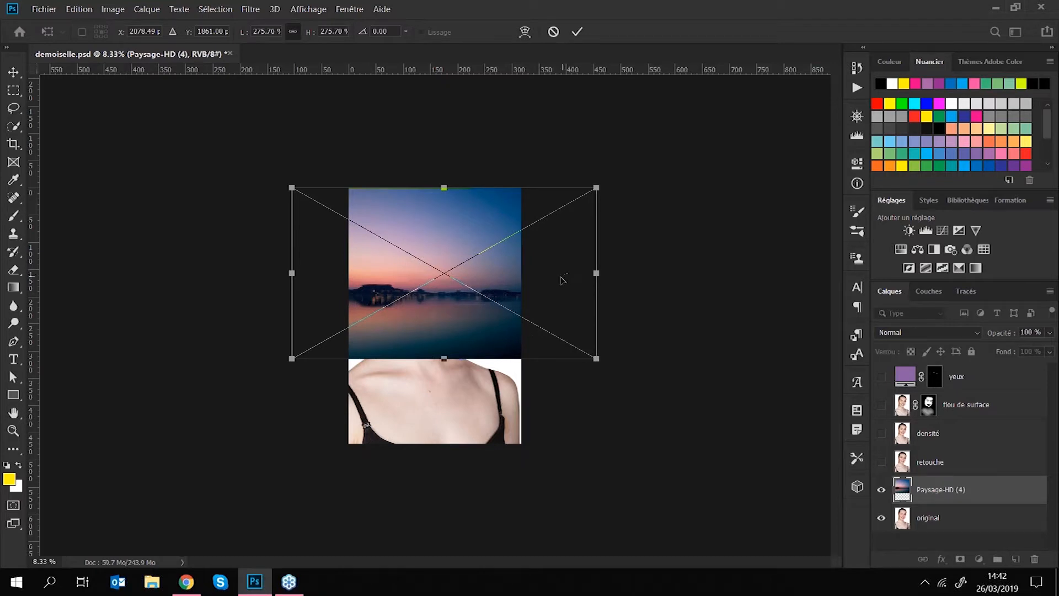
{"action": "left_click_drag", "start_coordinate": [444, 357], "coordinate": [444, 452]}
{"action": "left_click_drag", "start_coordinate": [452, 226], "coordinate": [451, 221]}
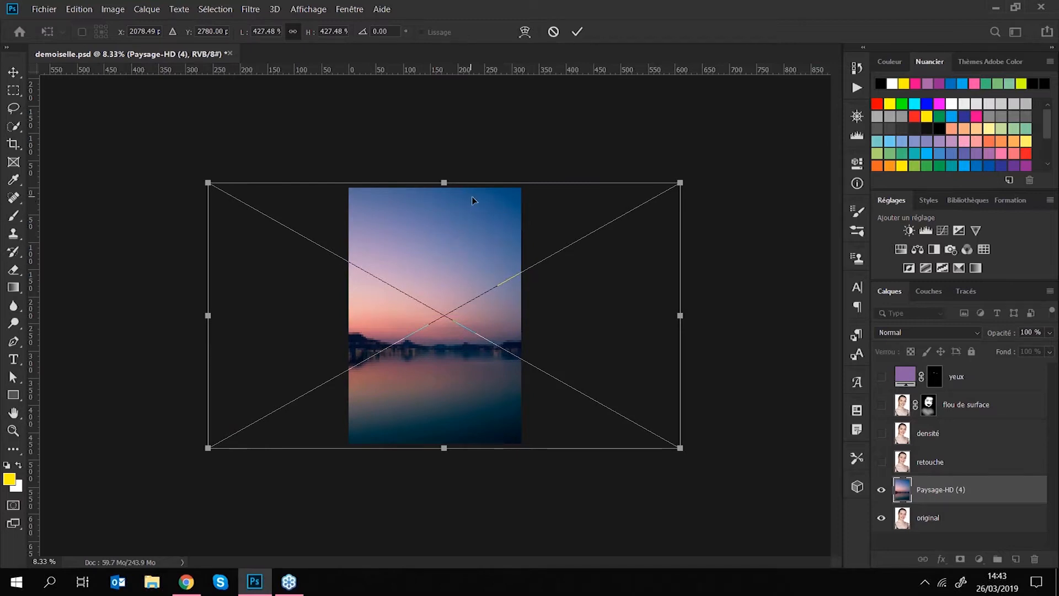
{"action": "left_click", "coordinate": [576, 33]}
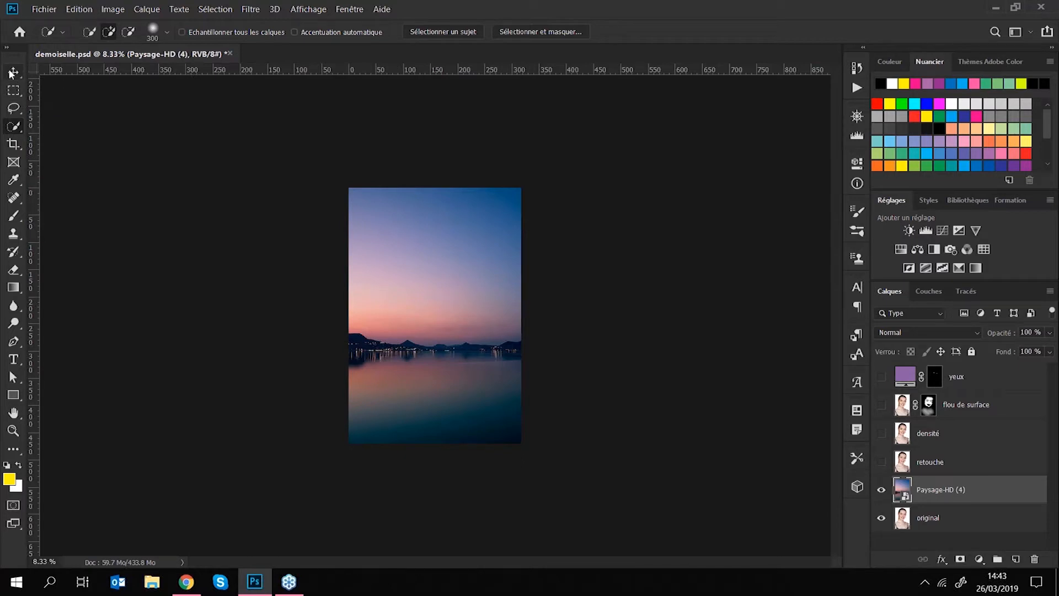
{"action": "left_click", "coordinate": [20, 77]}
{"action": "left_click_drag", "start_coordinate": [405, 263], "coordinate": [445, 279]}
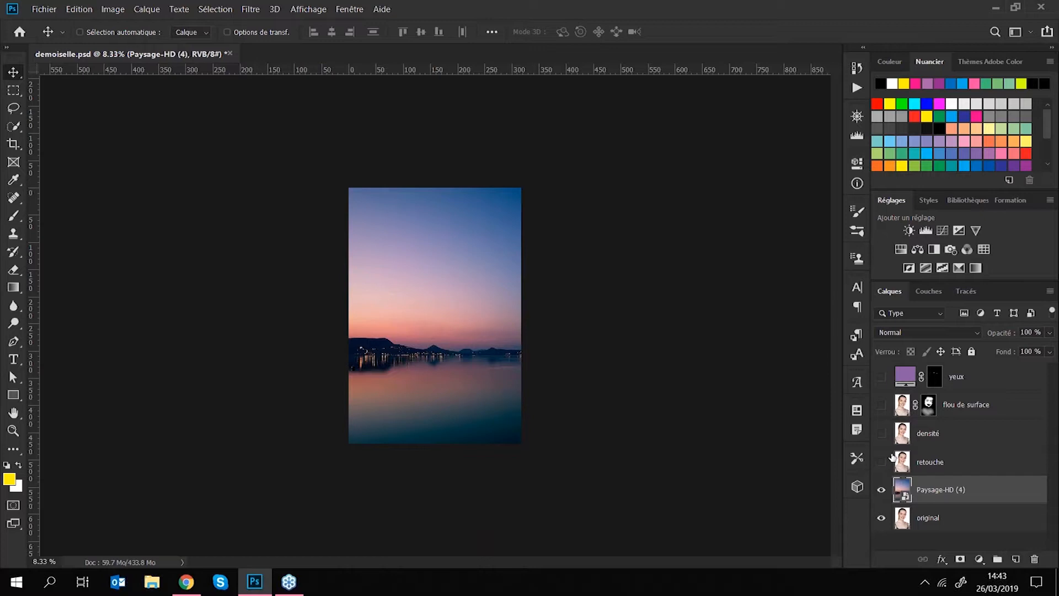
Step: Show the four hidden layers again and choose the Quick Selection tool on the densité layer
{"action": "left_click_drag", "start_coordinate": [883, 463], "coordinate": [882, 378]}
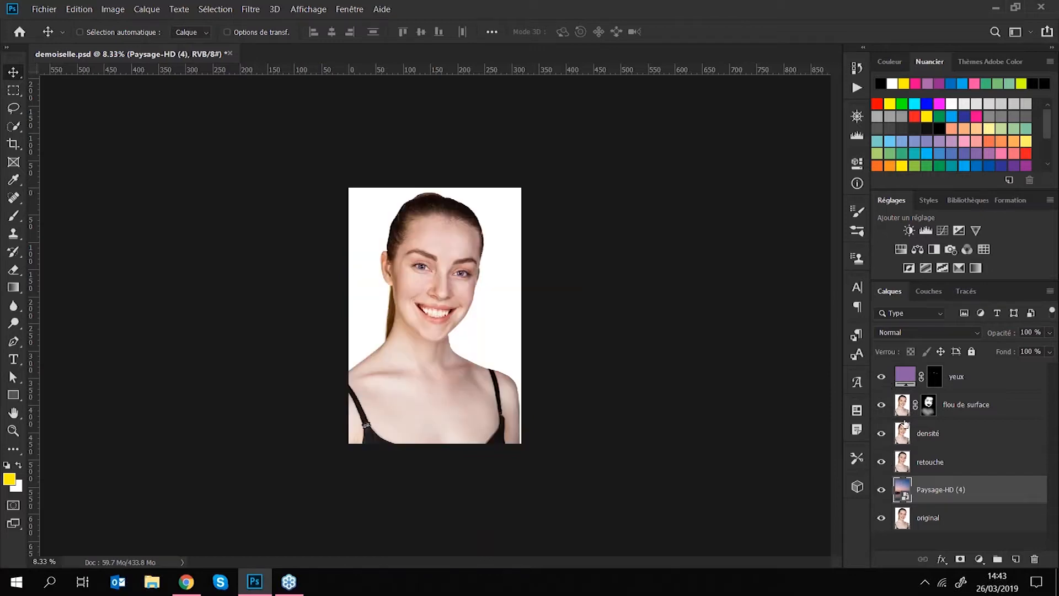
{"action": "left_click", "coordinate": [949, 439]}
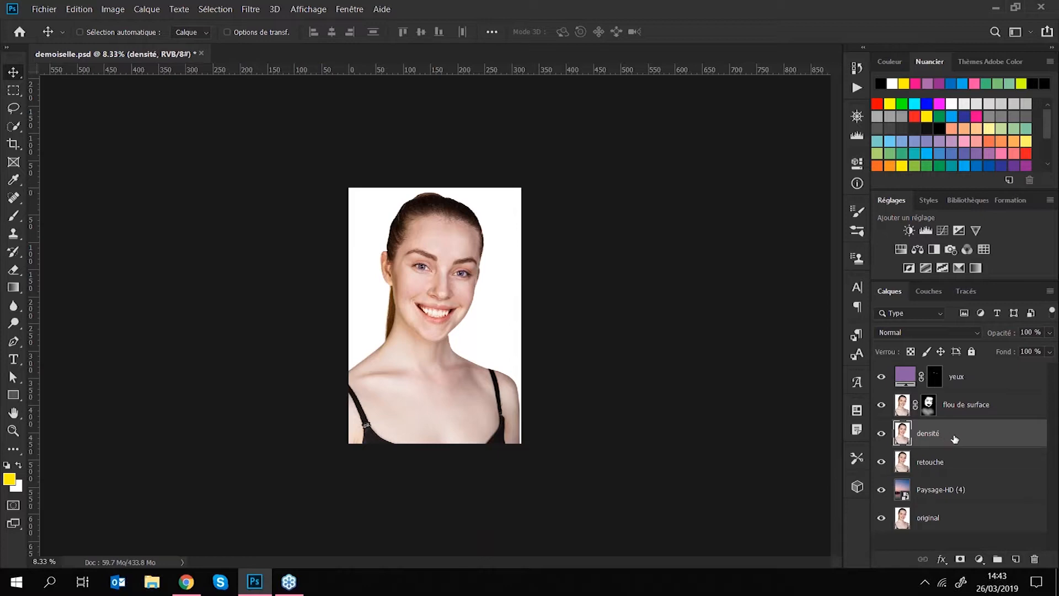
{"action": "left_click", "coordinate": [958, 464]}
{"action": "left_click", "coordinate": [952, 439]}
{"action": "left_click", "coordinate": [19, 129]}
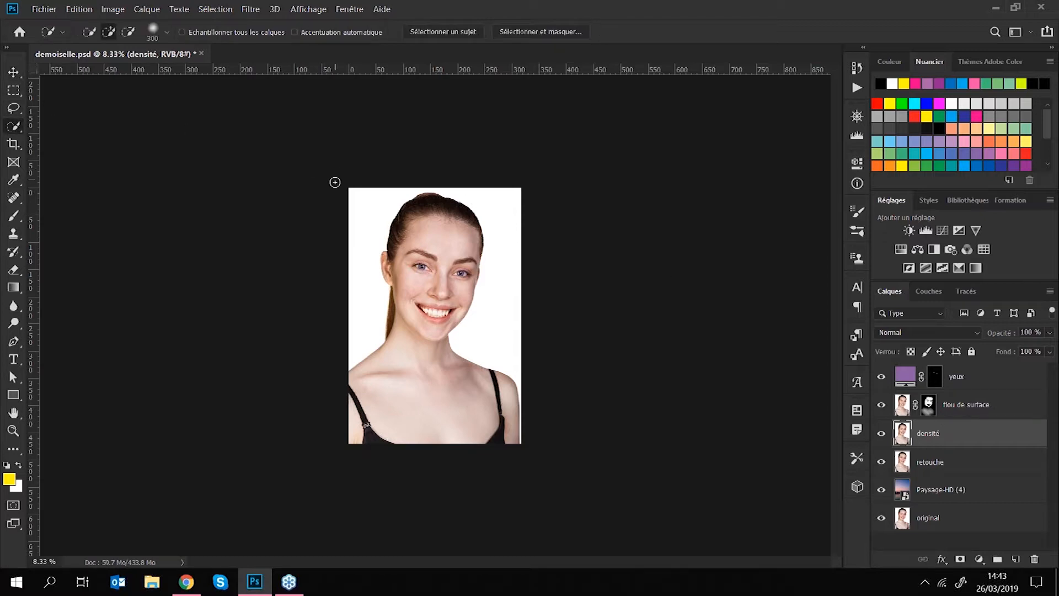
Step: Select the white background on both sides of the woman with Quick Selection and invert the selection
{"action": "left_click_drag", "start_coordinate": [355, 224], "coordinate": [348, 270]}
{"action": "left_click_drag", "start_coordinate": [506, 203], "coordinate": [504, 276]}
{"action": "key", "text": "ctrl+plus"}
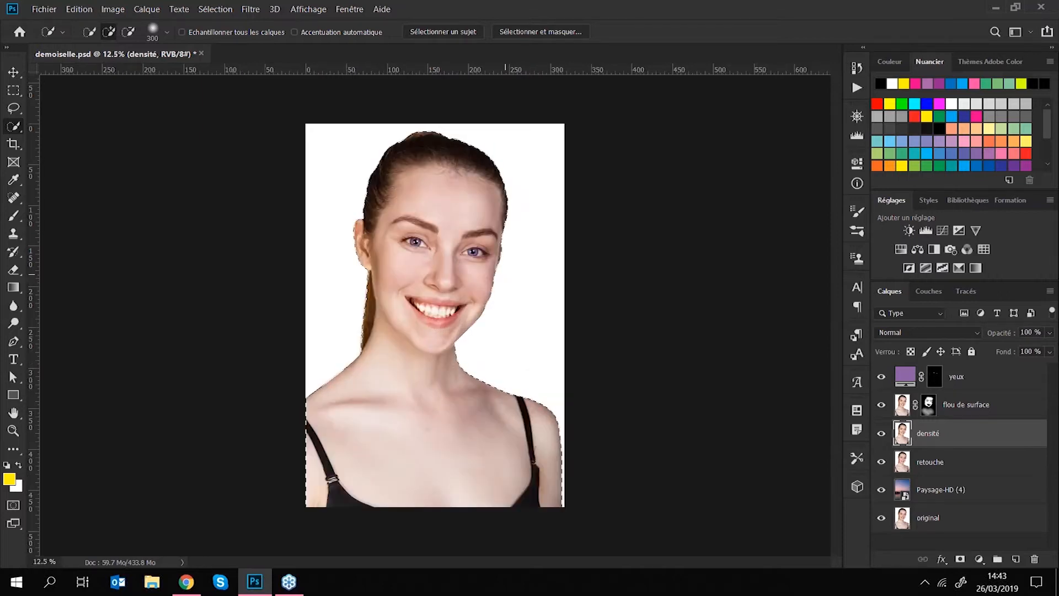
{"action": "left_click", "coordinate": [215, 10]}
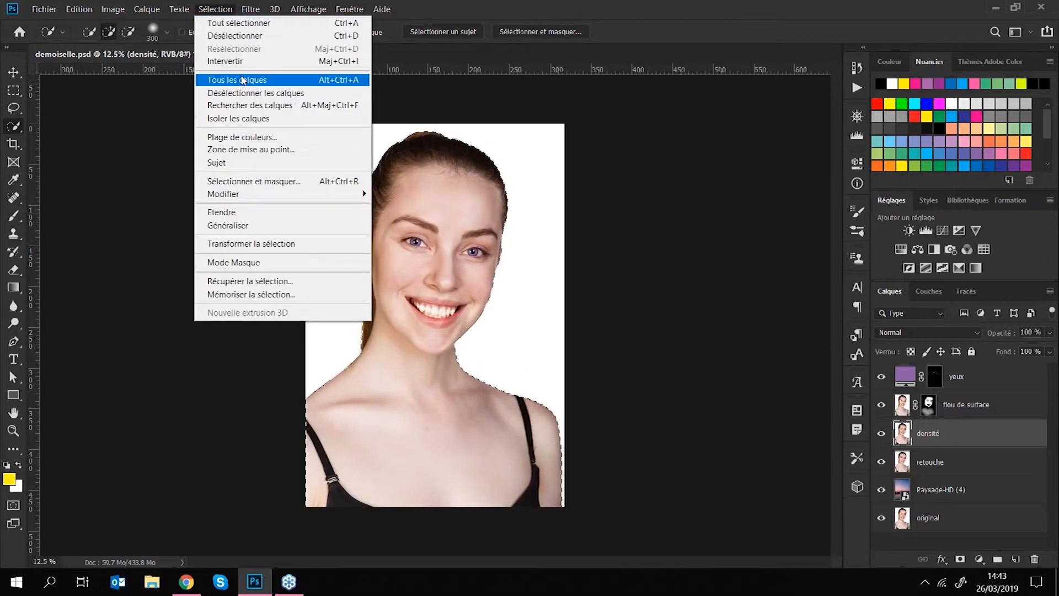
{"action": "left_click", "coordinate": [579, 5]}
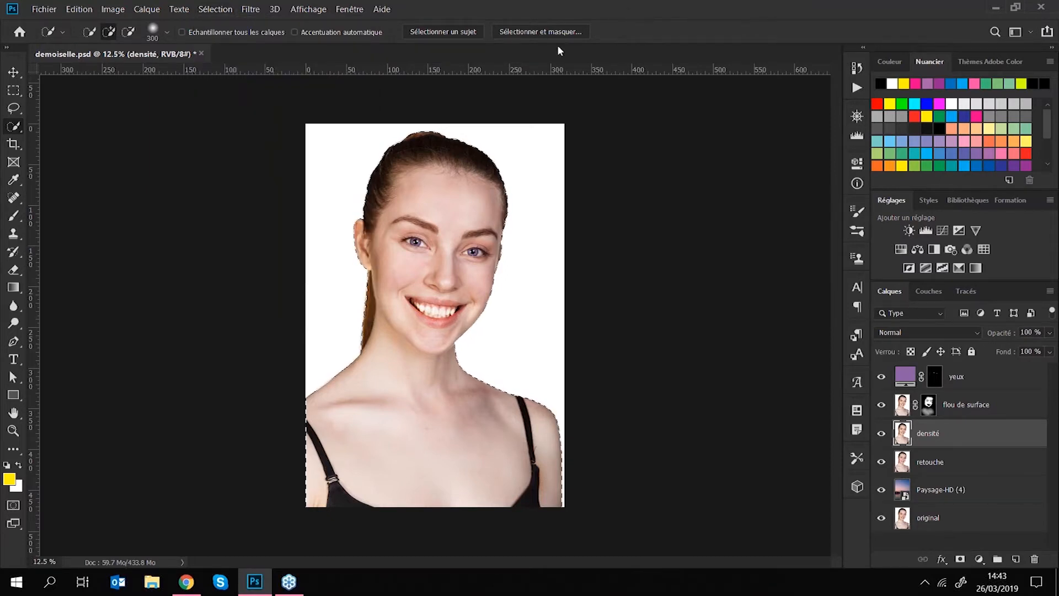
Step: Hide the flou de surface and yeux layers
{"action": "left_click", "coordinate": [881, 405]}
{"action": "left_click", "coordinate": [881, 377]}
{"action": "left_click", "coordinate": [553, 33]}
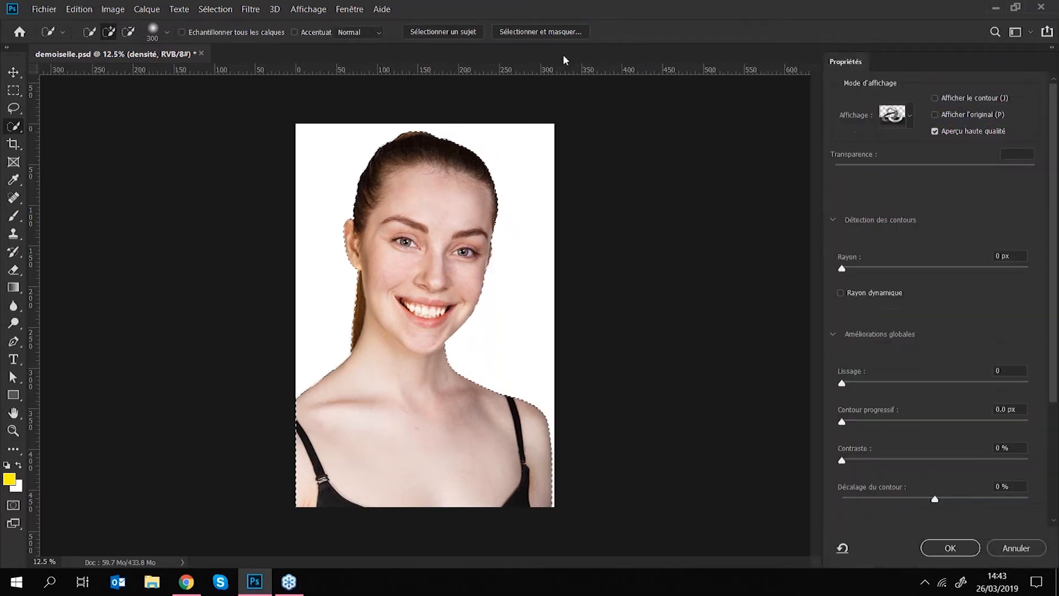
{"action": "left_click", "coordinate": [909, 117]}
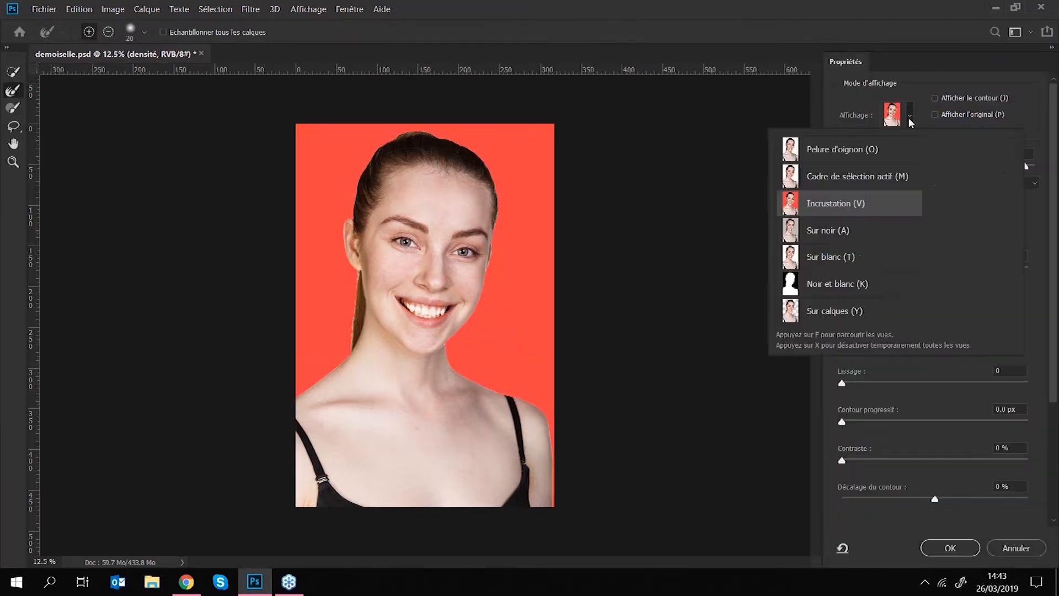
{"action": "left_click", "coordinate": [874, 157]}
{"action": "left_click_drag", "start_coordinate": [876, 168], "coordinate": [929, 176]}
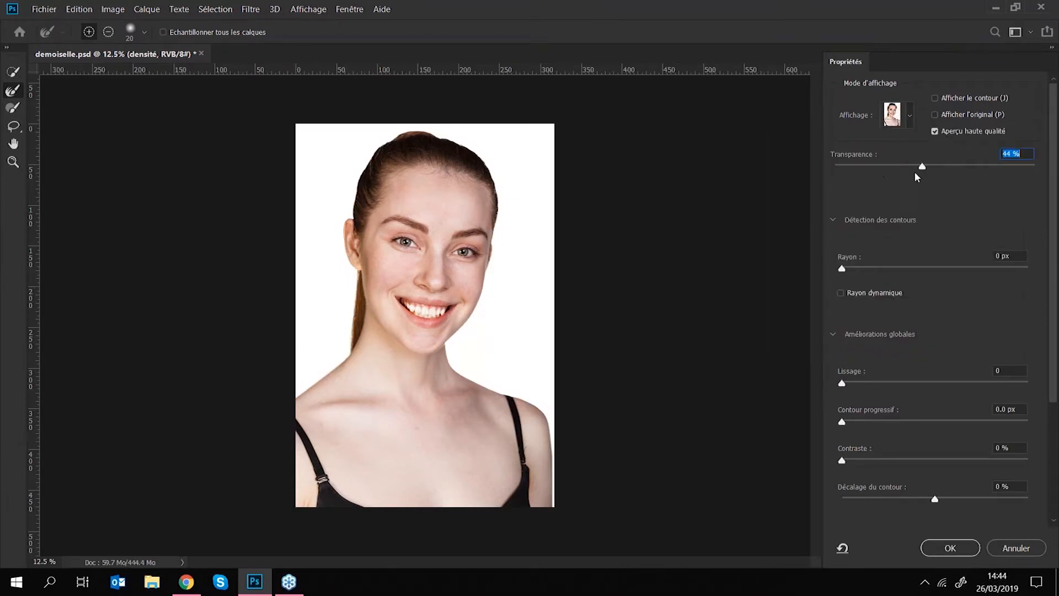
{"action": "left_click", "coordinate": [994, 553]}
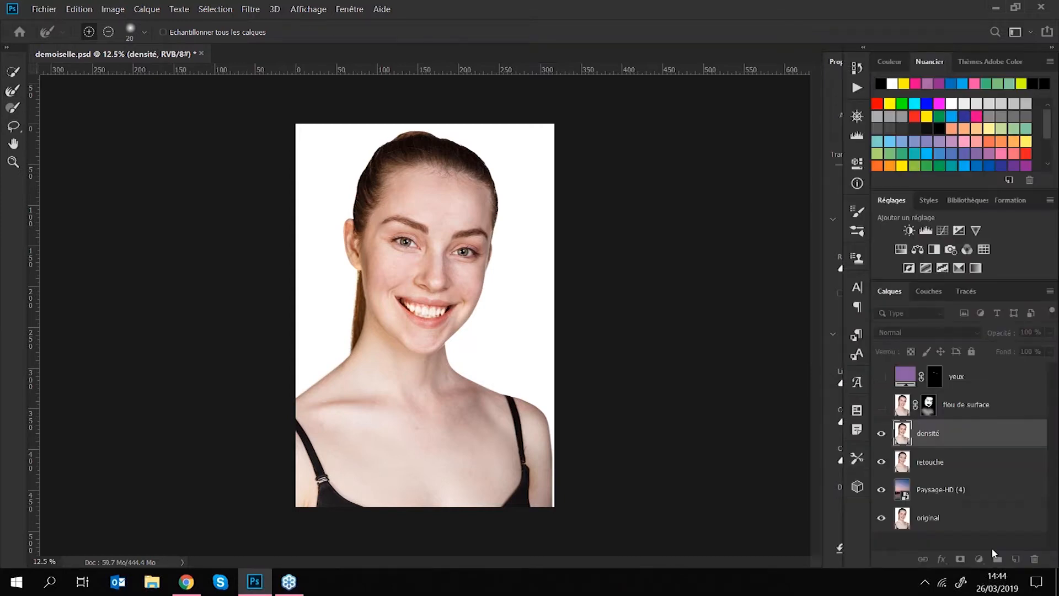
Step: Hide the retouche layer and preview the woman's selection in Select and Mask with the Pelure d'oignon view at 98 % transparency
{"action": "left_click", "coordinate": [881, 462]}
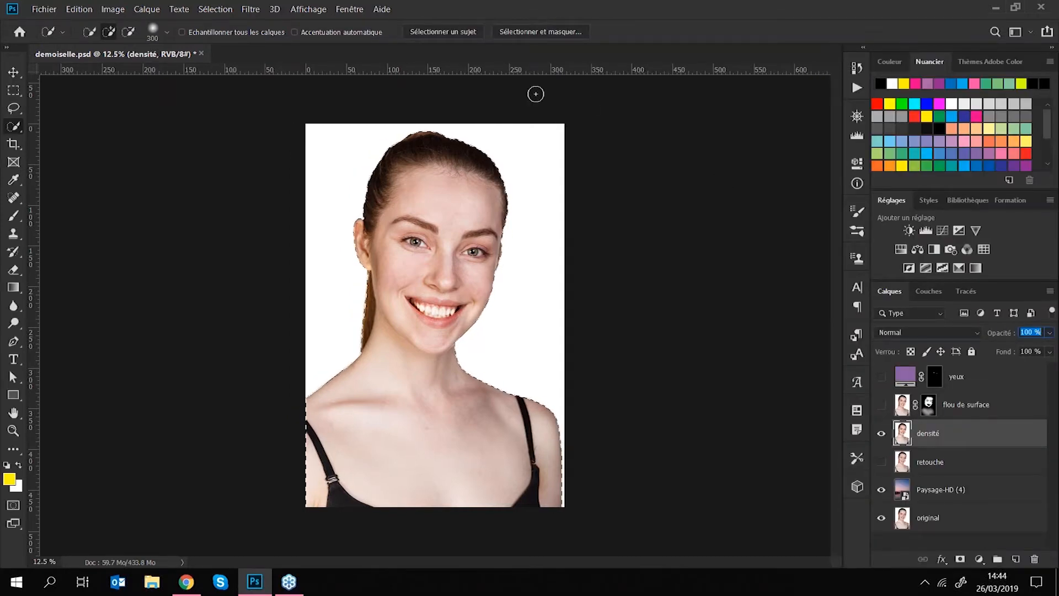
{"action": "left_click", "coordinate": [522, 32]}
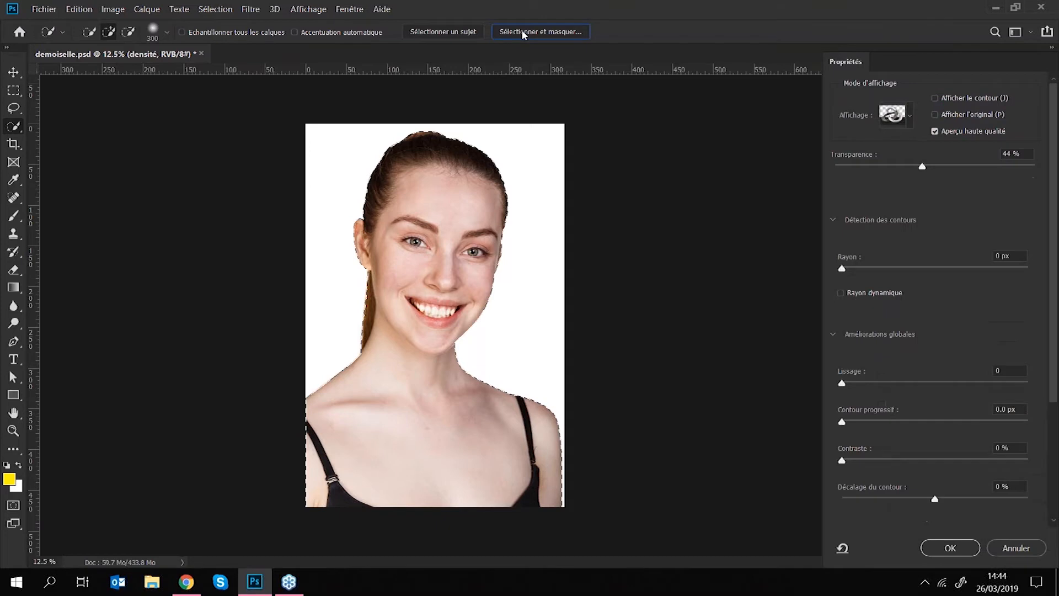
{"action": "left_click", "coordinate": [897, 116]}
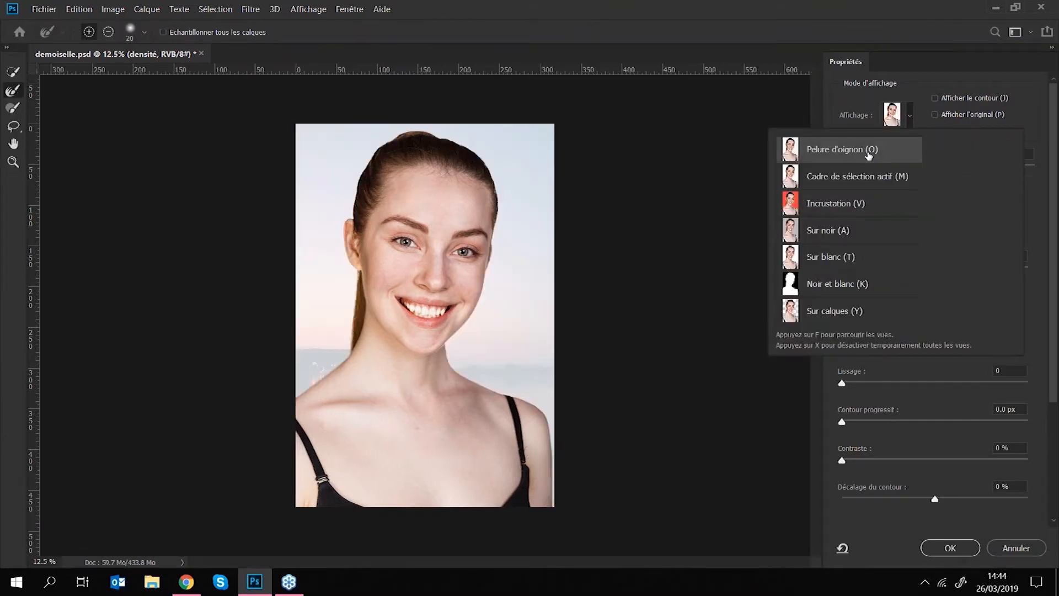
{"action": "left_click", "coordinate": [905, 152]}
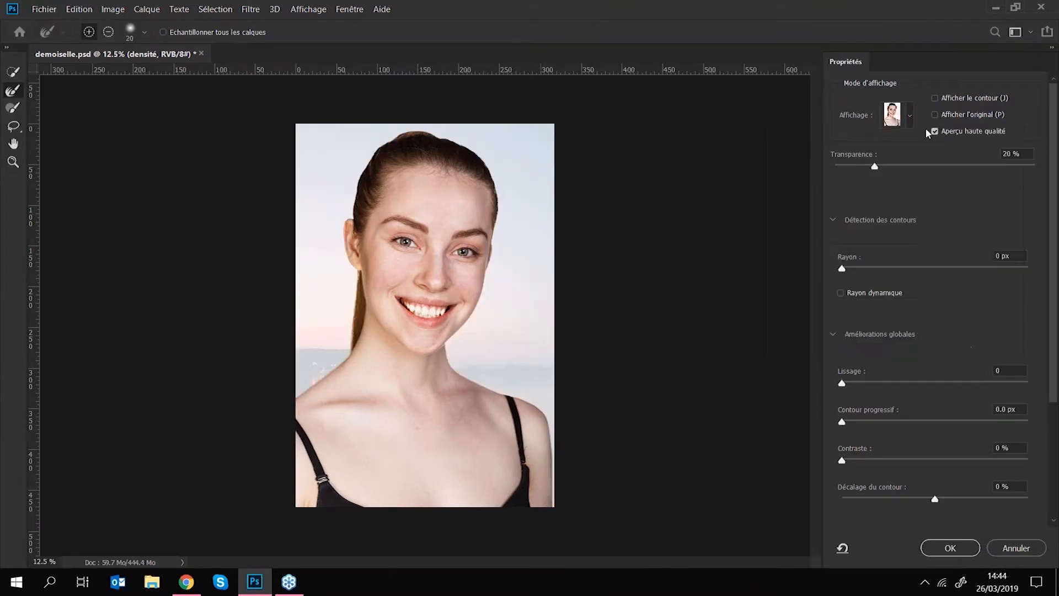
{"action": "left_click_drag", "start_coordinate": [876, 167], "coordinate": [1046, 188]}
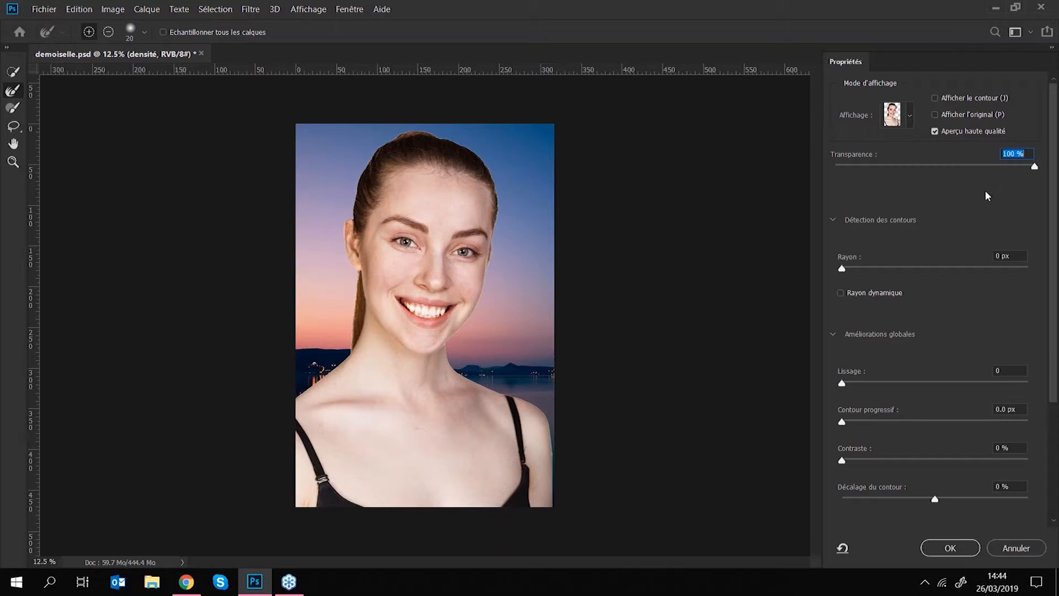
{"action": "mouse_move", "coordinate": [1032, 171]}
{"action": "left_mouse_down"}
{"action": "mouse_move", "coordinate": [911, 173]}
{"action": "mouse_move", "coordinate": [1031, 167]}
{"action": "left_mouse_up"}
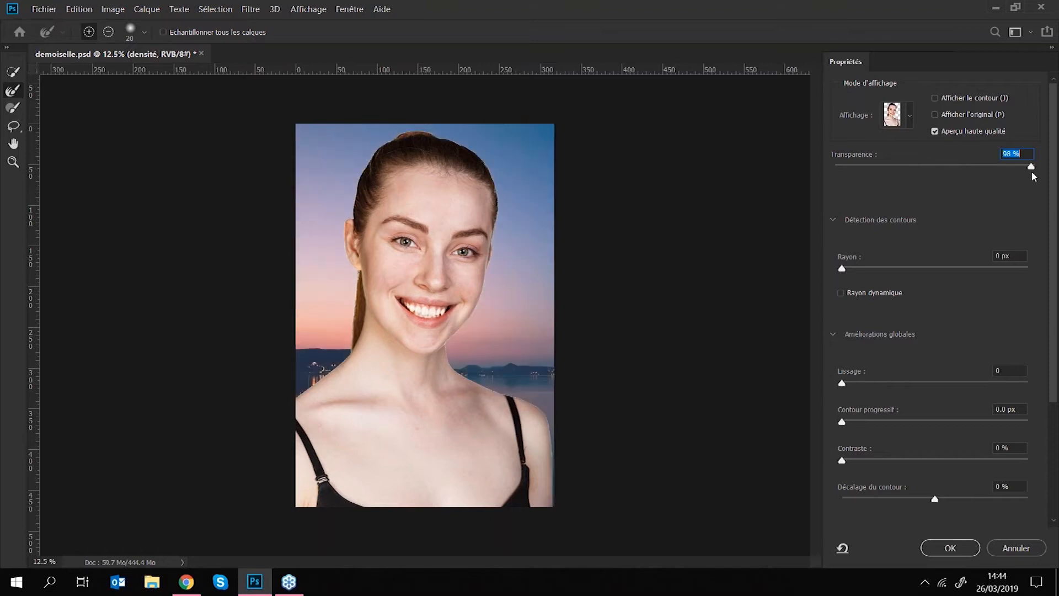
Step: Switch the Select and Mask display to the Incrustation view
{"action": "left_click", "coordinate": [908, 117]}
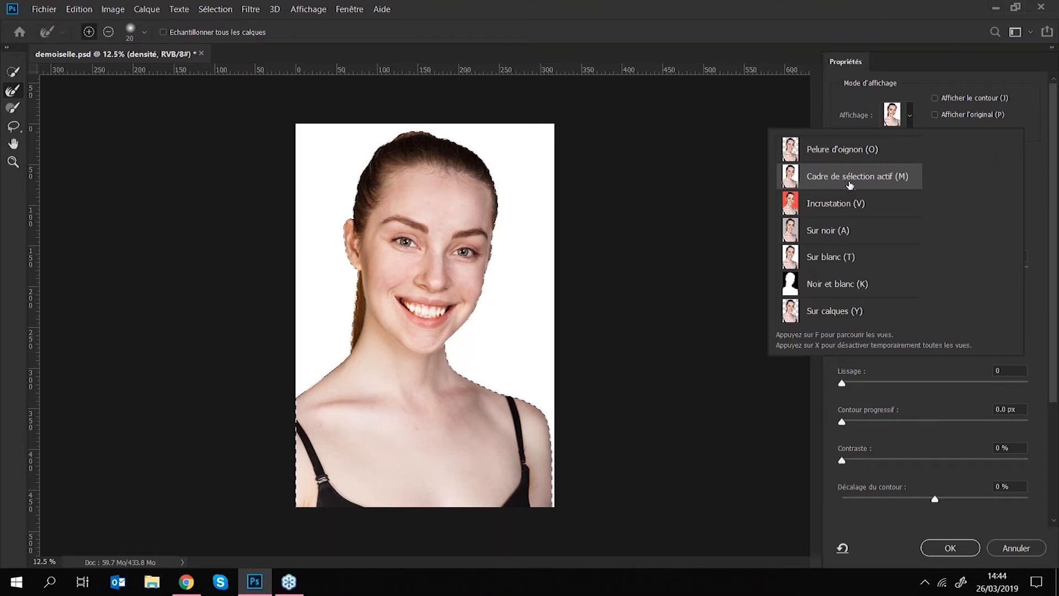
{"action": "left_click", "coordinate": [818, 205]}
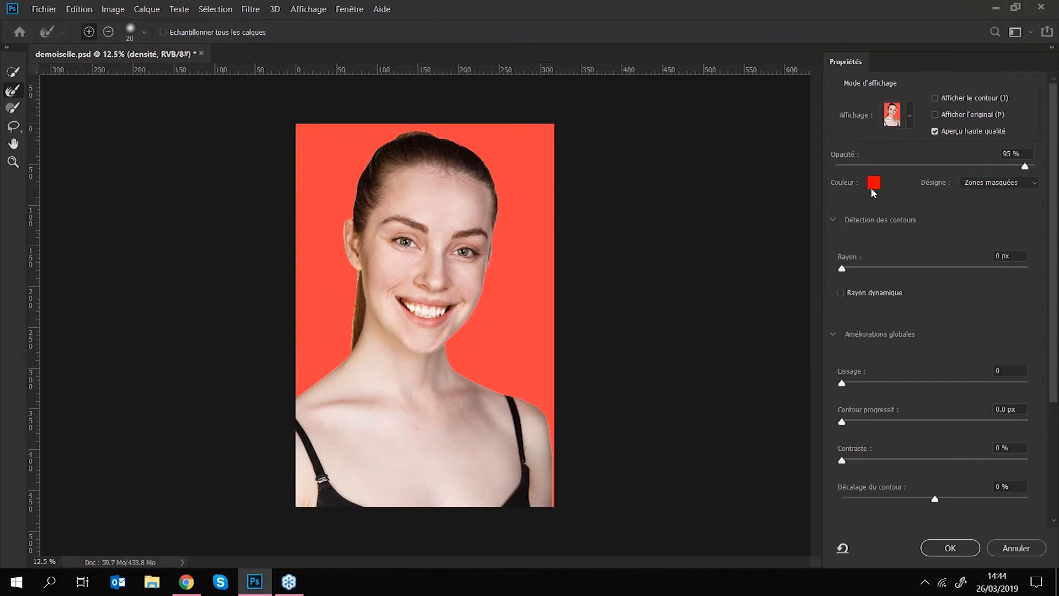
Step: Try other overlay colours for the Incrustation view and set its opacity to 96 %
{"action": "left_click", "coordinate": [874, 184]}
{"action": "left_click", "coordinate": [704, 235]}
{"action": "left_click", "coordinate": [679, 228]}
{"action": "left_click", "coordinate": [817, 199]}
{"action": "left_click", "coordinate": [912, 119]}
{"action": "left_click", "coordinate": [907, 127]}
{"action": "mouse_move", "coordinate": [1019, 177]}
{"action": "left_mouse_down"}
{"action": "mouse_move", "coordinate": [1015, 166]}
{"action": "mouse_move", "coordinate": [907, 166]}
{"action": "mouse_move", "coordinate": [1027, 165]}
{"action": "left_mouse_up"}
Step: Preview the woman's cutout in the Sur noir view at 100 % opacity
{"action": "left_click", "coordinate": [910, 116]}
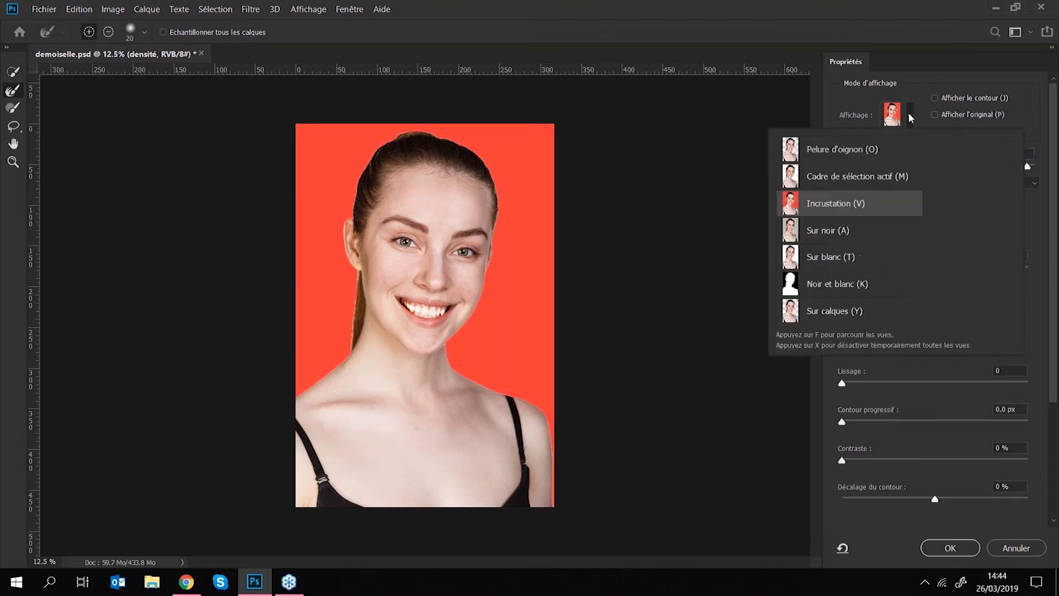
{"action": "left_click", "coordinate": [820, 230]}
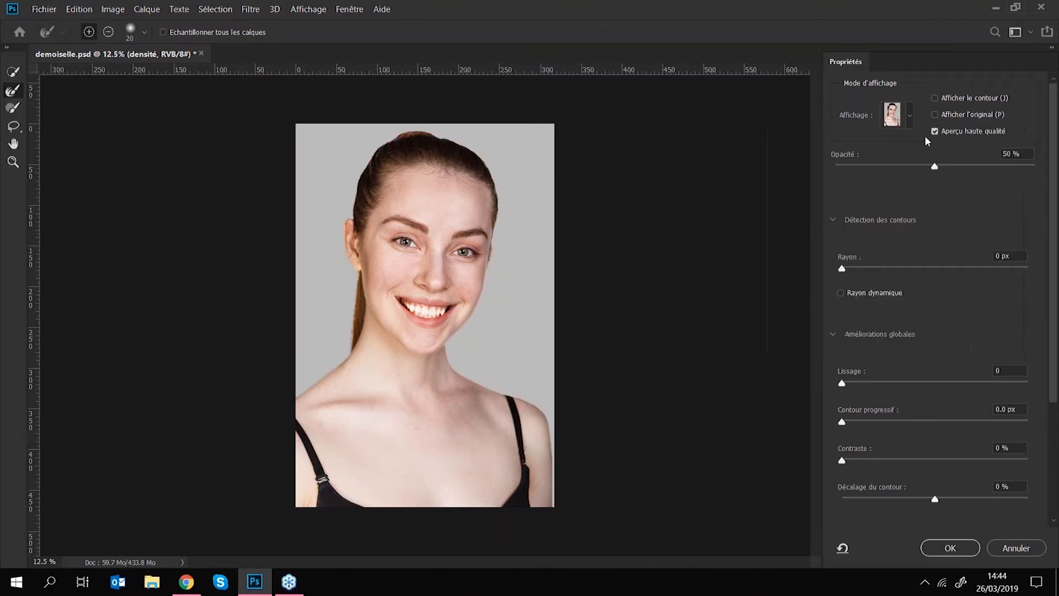
{"action": "left_click_drag", "start_coordinate": [939, 170], "coordinate": [1042, 170]}
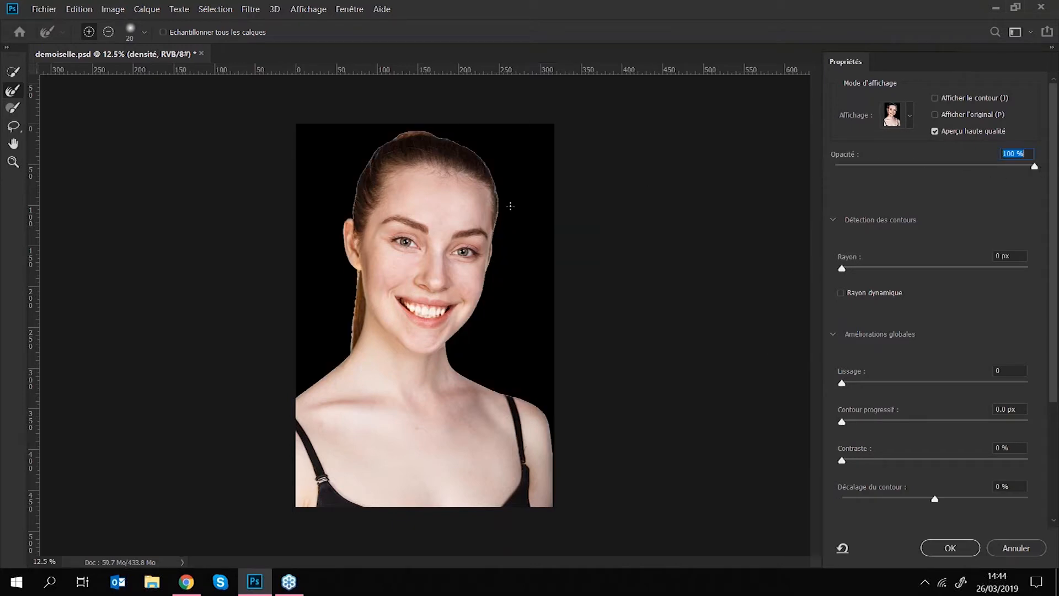
Step: Switch the display back to the Incrustation view and inspect the edge around the woman's head up close
{"action": "left_click", "coordinate": [910, 115]}
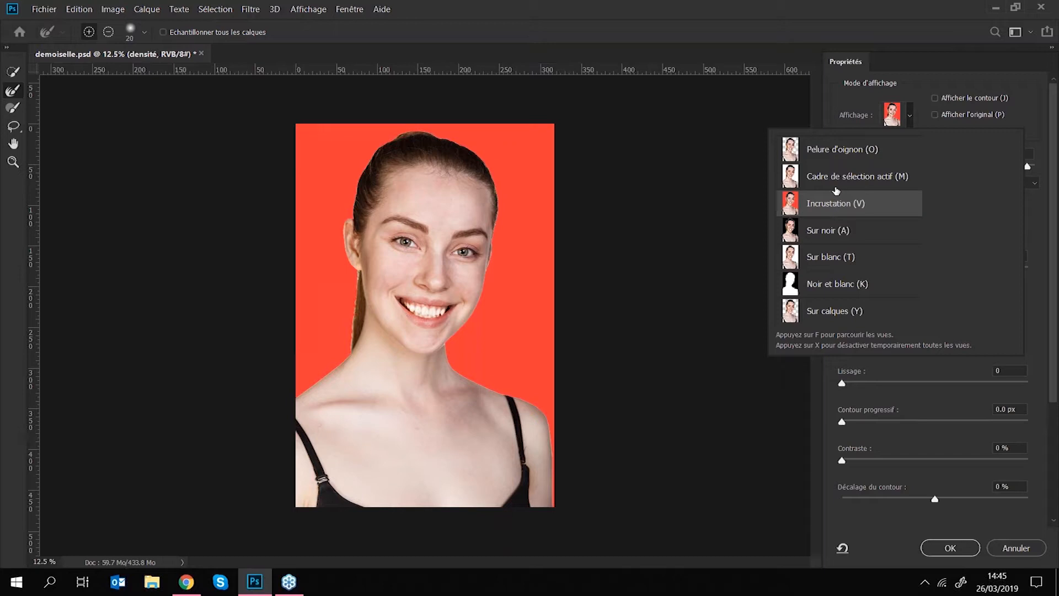
{"action": "left_click", "coordinate": [893, 121]}
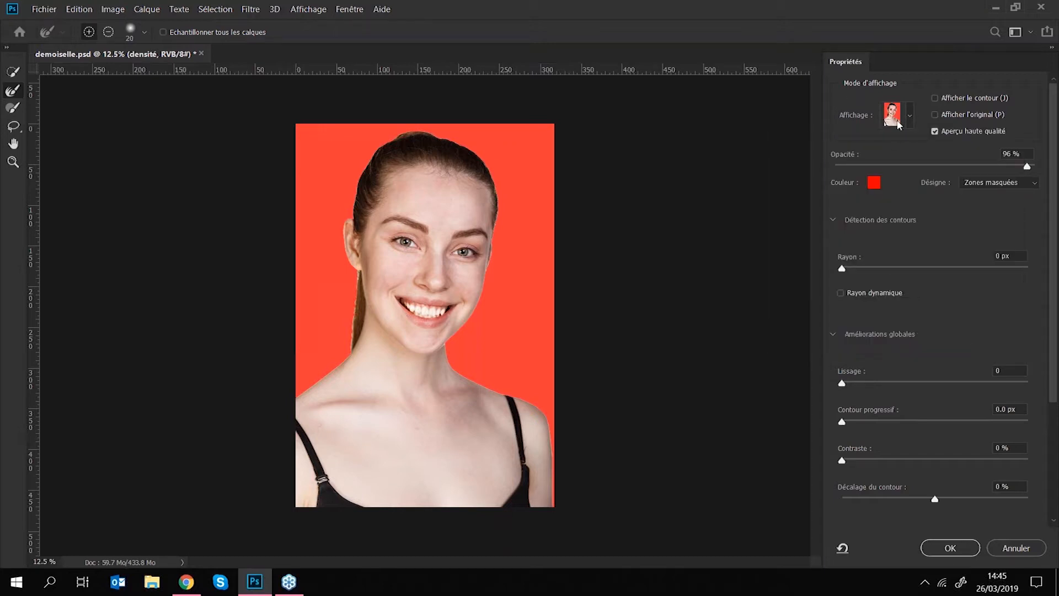
{"action": "key", "text": "ctrl+plus"}
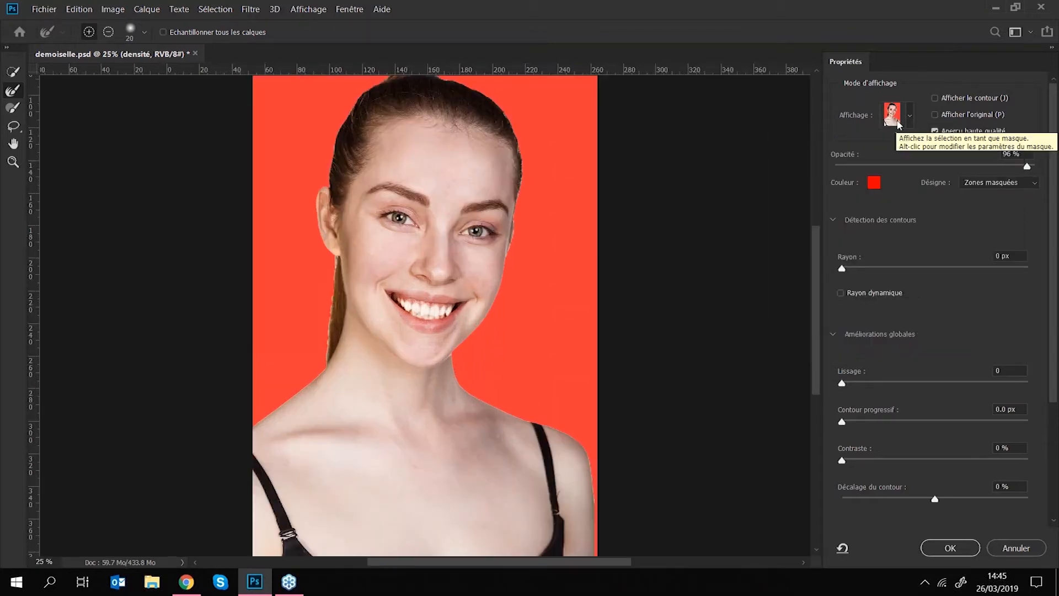
{"action": "key", "text": "ctrl+plus"}
{"action": "left_click_drag", "start_coordinate": [533, 188], "coordinate": [510, 289]}
{"action": "left_click", "coordinate": [894, 115]}
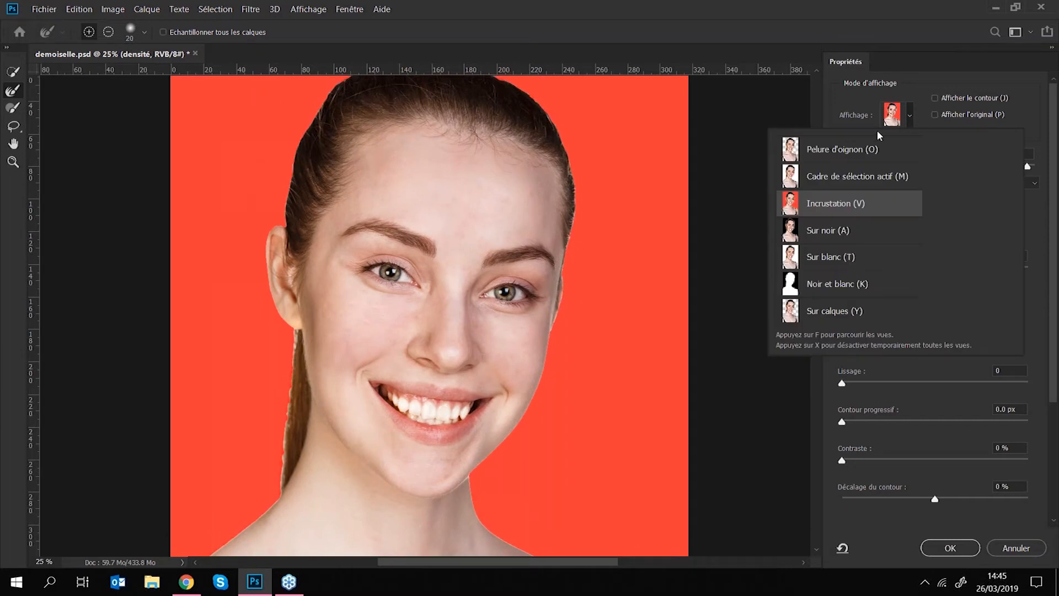
{"action": "left_click_drag", "start_coordinate": [572, 189], "coordinate": [578, 241]}
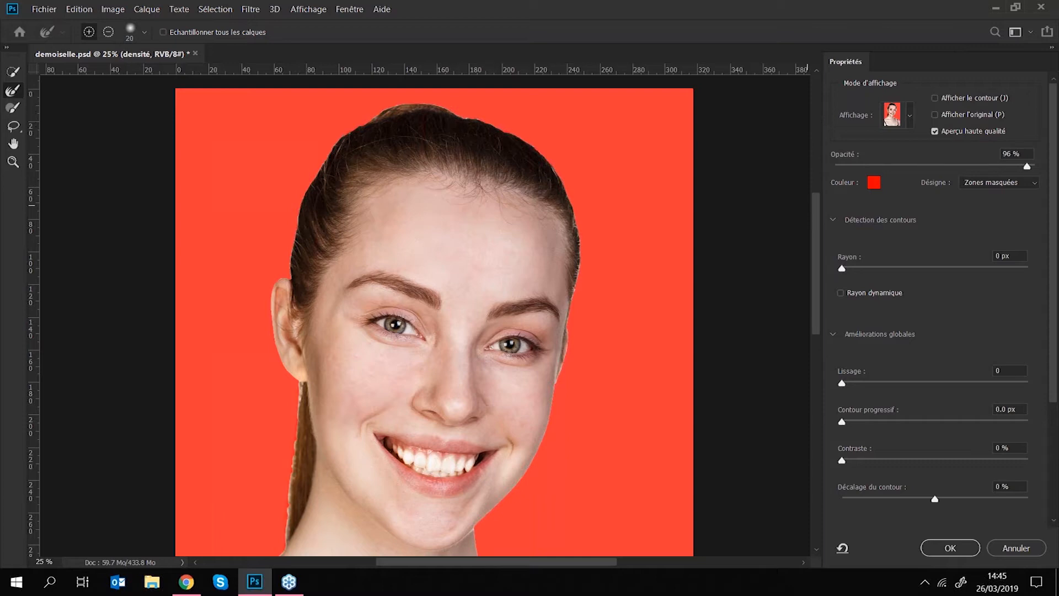
Step: Try edge-detection Rayon values of 17 px and 250 px on the hair outline, and reset Rayon to 0 px
{"action": "left_click_drag", "start_coordinate": [859, 273], "coordinate": [924, 273]}
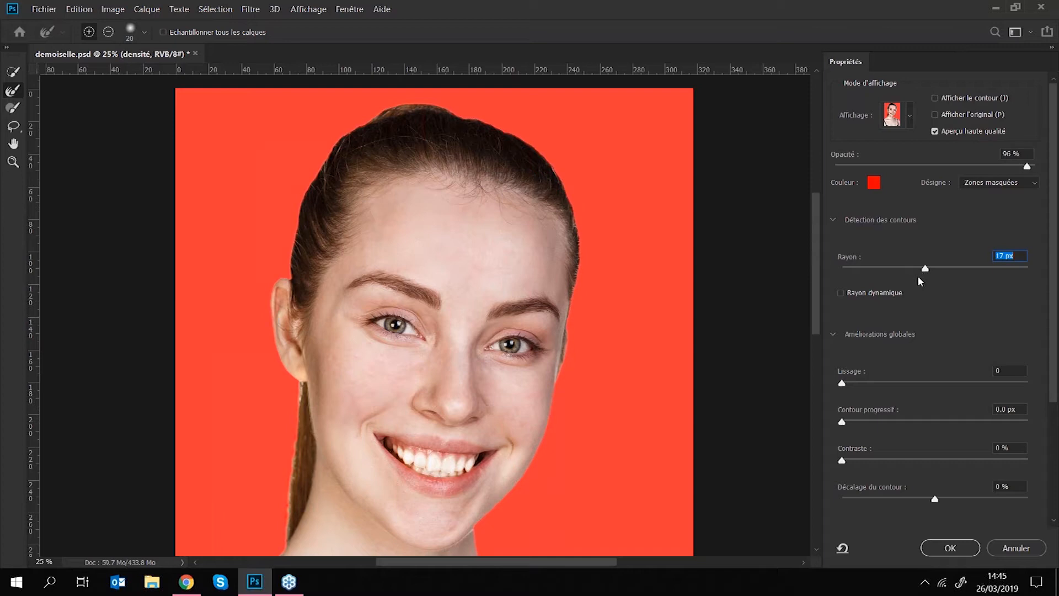
{"action": "key", "text": "ctrl+plus"}
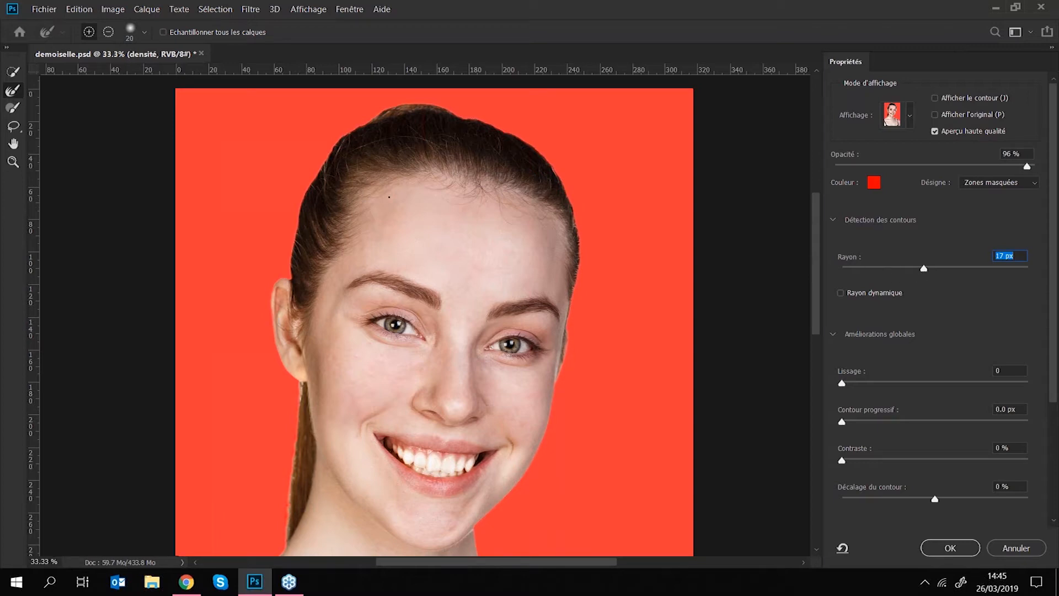
{"action": "key", "text": "ctrl+plus"}
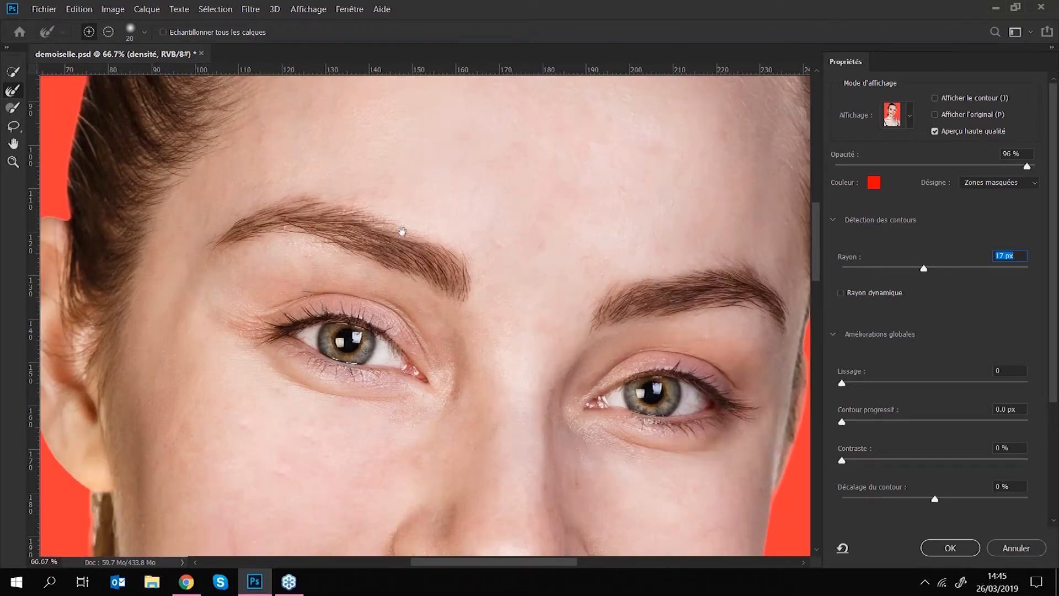
{"action": "left_click_drag", "start_coordinate": [402, 231], "coordinate": [657, 308]}
{"action": "left_click_drag", "start_coordinate": [923, 269], "coordinate": [841, 270]}
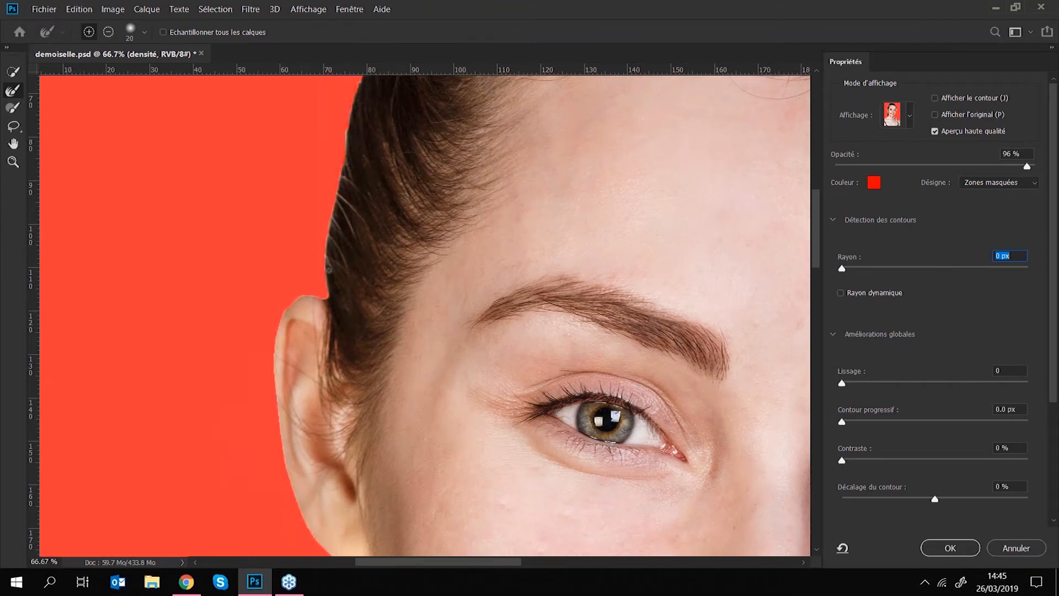
{"action": "left_click_drag", "start_coordinate": [843, 270], "coordinate": [1044, 278]}
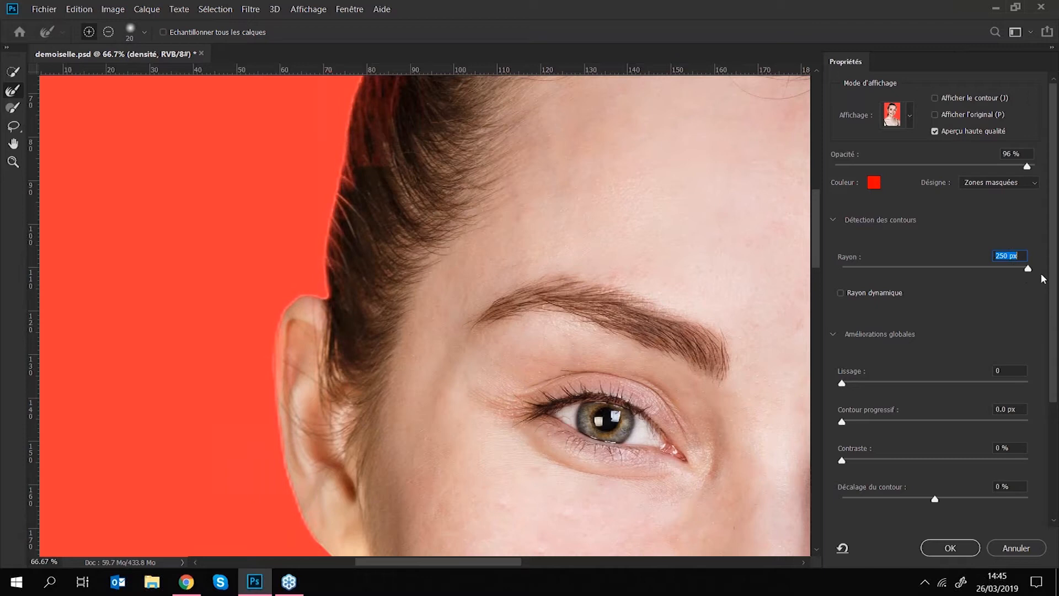
{"action": "left_click_drag", "start_coordinate": [958, 268], "coordinate": [842, 268]}
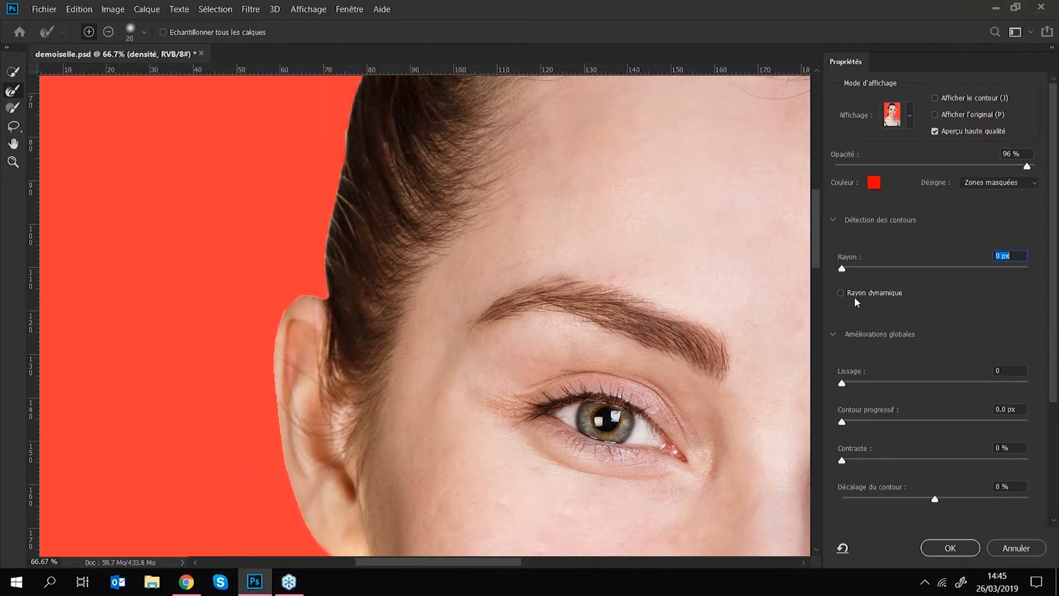
Step: Try out the global refinement settings, including Décalage du contour at -97 % and +100 %, and reset Décalage du contour to 0 %
{"action": "left_click_drag", "start_coordinate": [1051, 264], "coordinate": [1055, 378]}
{"action": "mouse_move", "coordinate": [843, 224]}
{"action": "left_mouse_down"}
{"action": "mouse_move", "coordinate": [988, 231]}
{"action": "mouse_move", "coordinate": [830, 215]}
{"action": "mouse_move", "coordinate": [835, 225]}
{"action": "mouse_move", "coordinate": [822, 227]}
{"action": "left_mouse_up"}
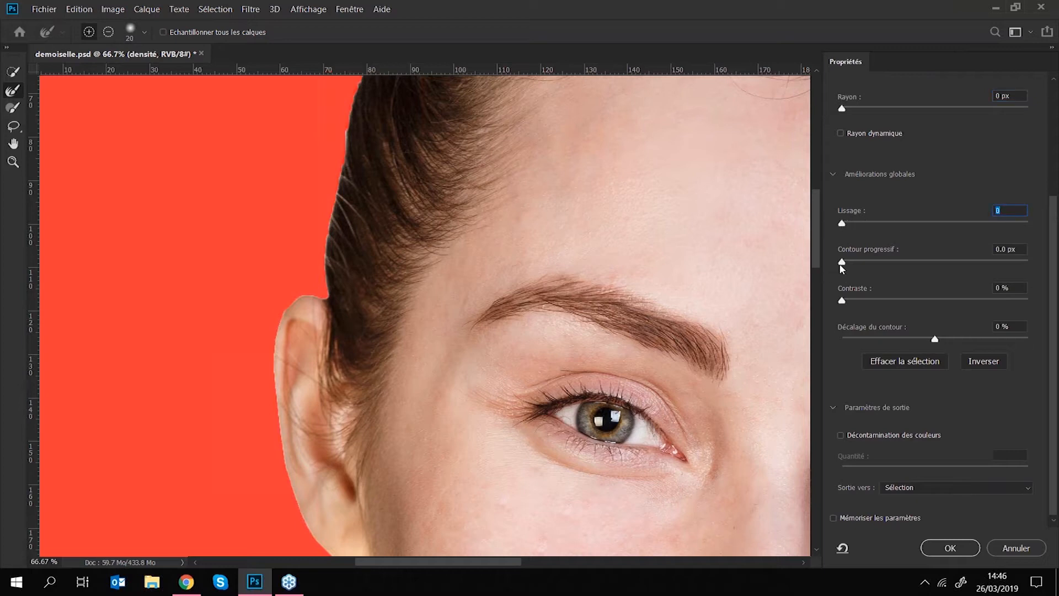
{"action": "mouse_move", "coordinate": [842, 265]}
{"action": "left_mouse_down"}
{"action": "mouse_move", "coordinate": [960, 269]}
{"action": "mouse_move", "coordinate": [855, 265]}
{"action": "left_mouse_up"}
{"action": "mouse_move", "coordinate": [848, 303]}
{"action": "left_mouse_down"}
{"action": "mouse_move", "coordinate": [990, 303]}
{"action": "mouse_move", "coordinate": [851, 302]}
{"action": "left_mouse_up"}
{"action": "left_click_drag", "start_coordinate": [934, 340], "coordinate": [843, 338]}
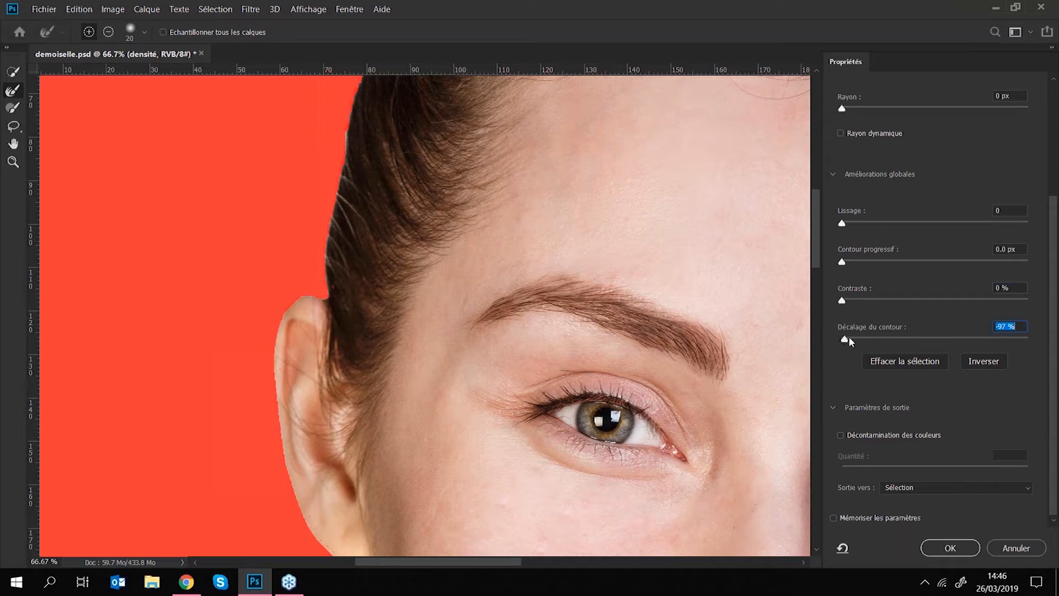
{"action": "left_click", "coordinate": [849, 341]}
{"action": "left_click_drag", "start_coordinate": [850, 341], "coordinate": [859, 340]}
{"action": "left_click_drag", "start_coordinate": [1004, 340], "coordinate": [1030, 341]}
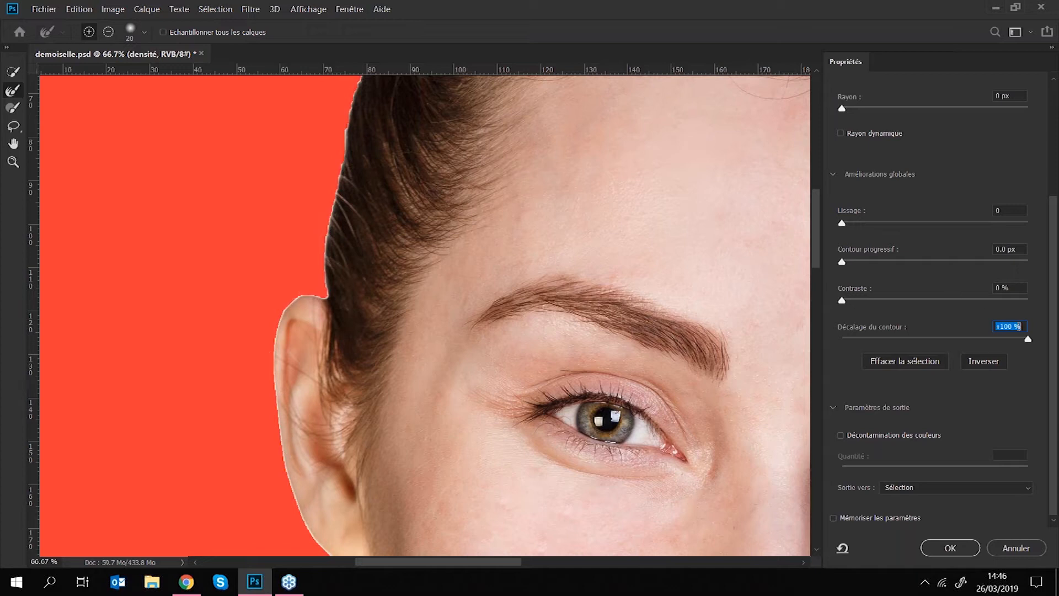
{"action": "type", "text": "0"}
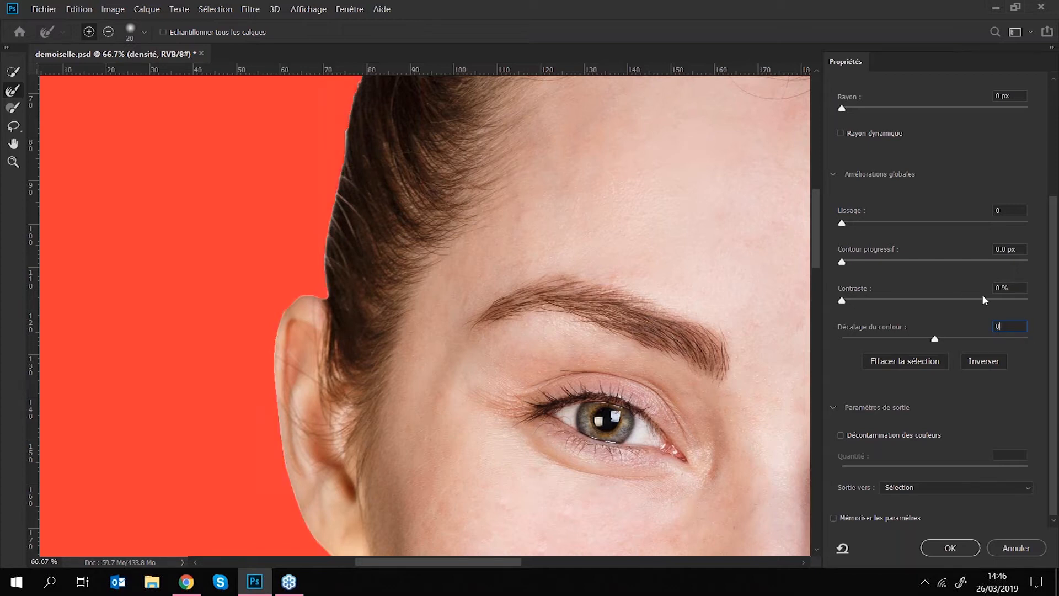
Step: Try a Brush stroke on the masked background beside the woman's hair and undo it
{"action": "key", "text": "ctrl+minus"}
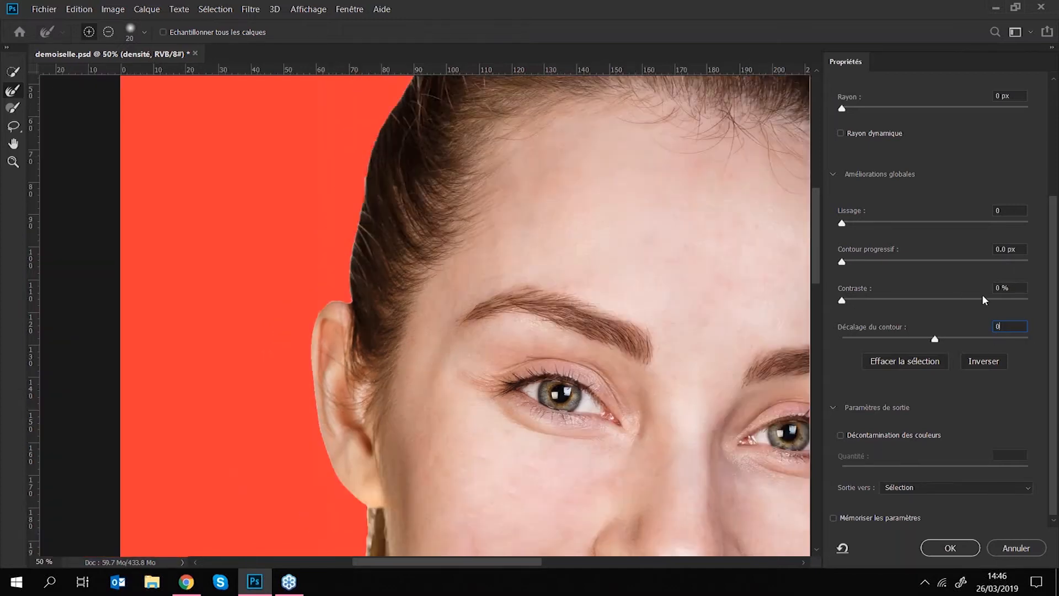
{"action": "key", "text": "ctrl+minus"}
{"action": "left_click_drag", "start_coordinate": [473, 198], "coordinate": [372, 222]}
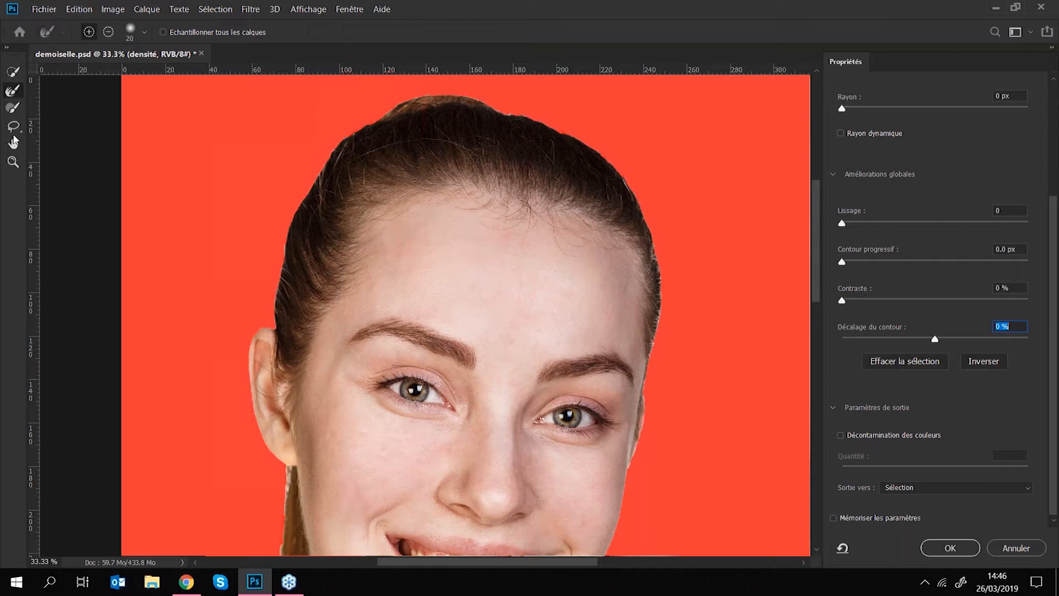
{"action": "left_click", "coordinate": [20, 109]}
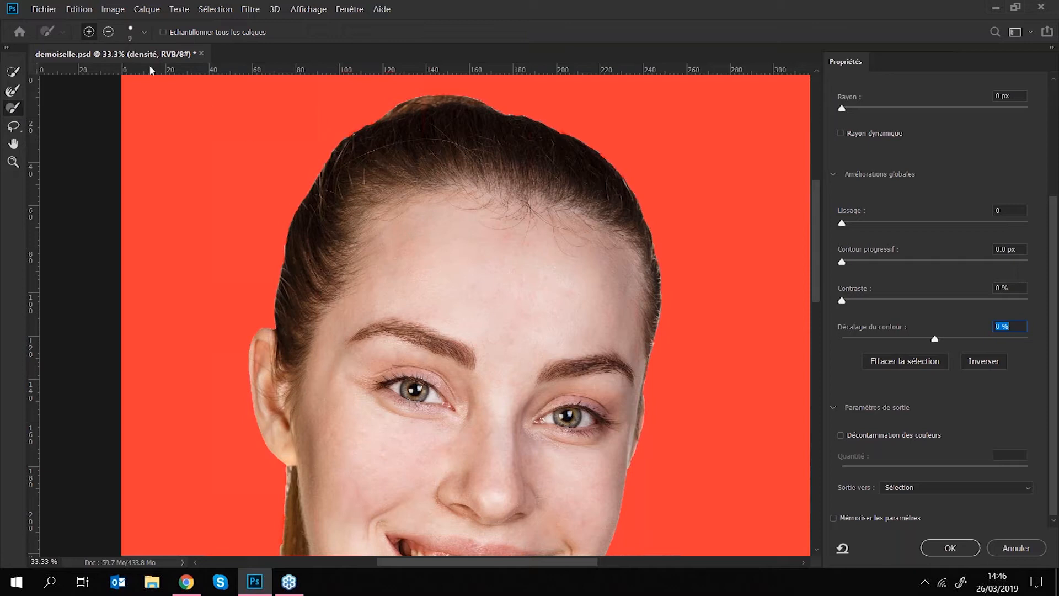
{"action": "mouse_move", "coordinate": [206, 122]}
{"action": "left_mouse_down"}
{"action": "mouse_move", "coordinate": [200, 177]}
{"action": "mouse_move", "coordinate": [276, 162]}
{"action": "left_mouse_up"}
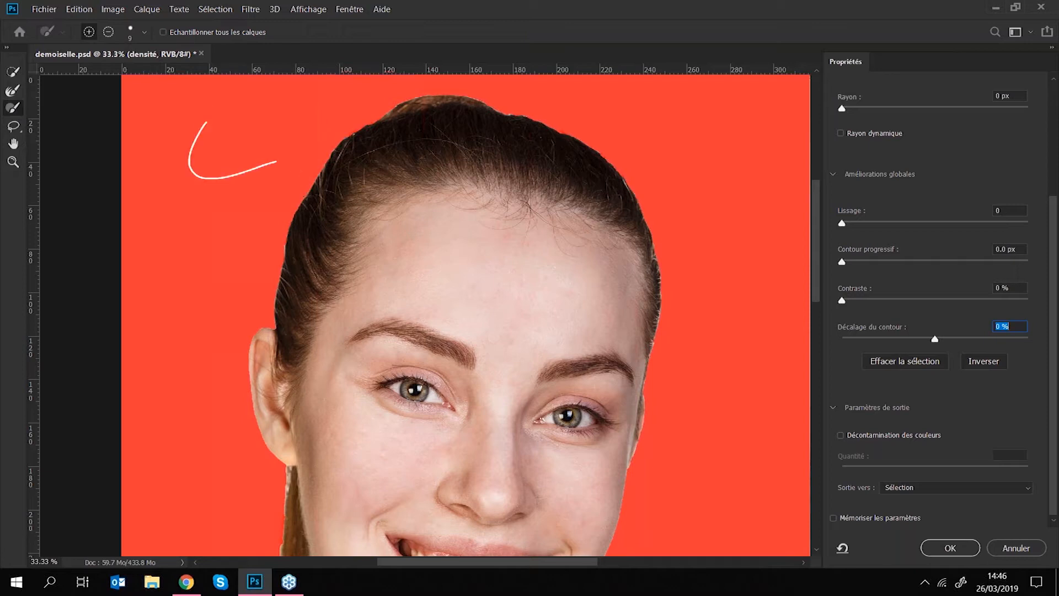
{"action": "key", "text": "ctrl+z"}
Step: Activate the Refine Edge brush and set its size to 60 px
{"action": "left_click", "coordinate": [14, 72]}
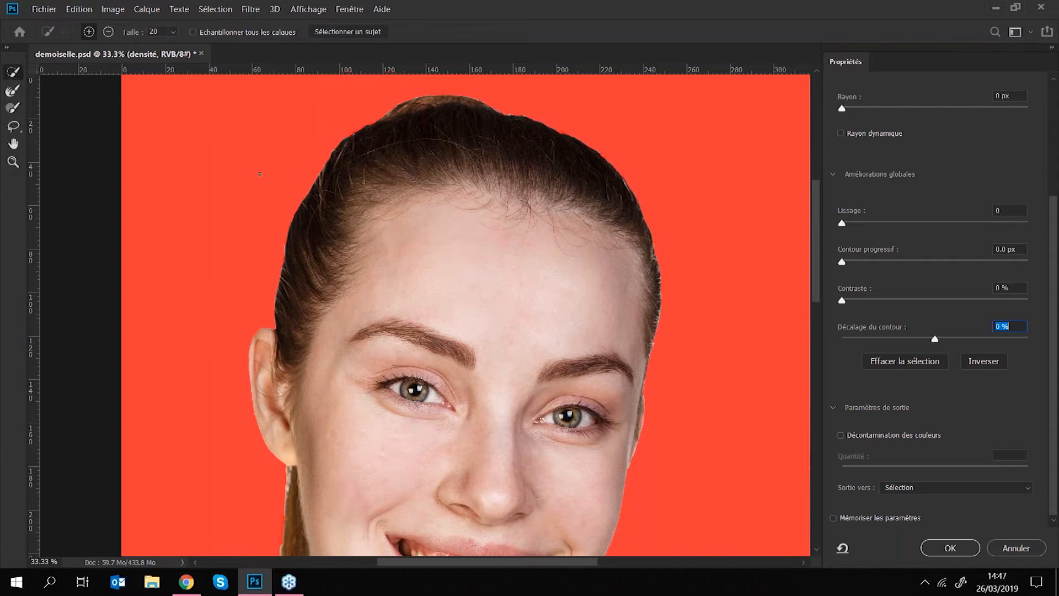
{"action": "left_click", "coordinate": [13, 89]}
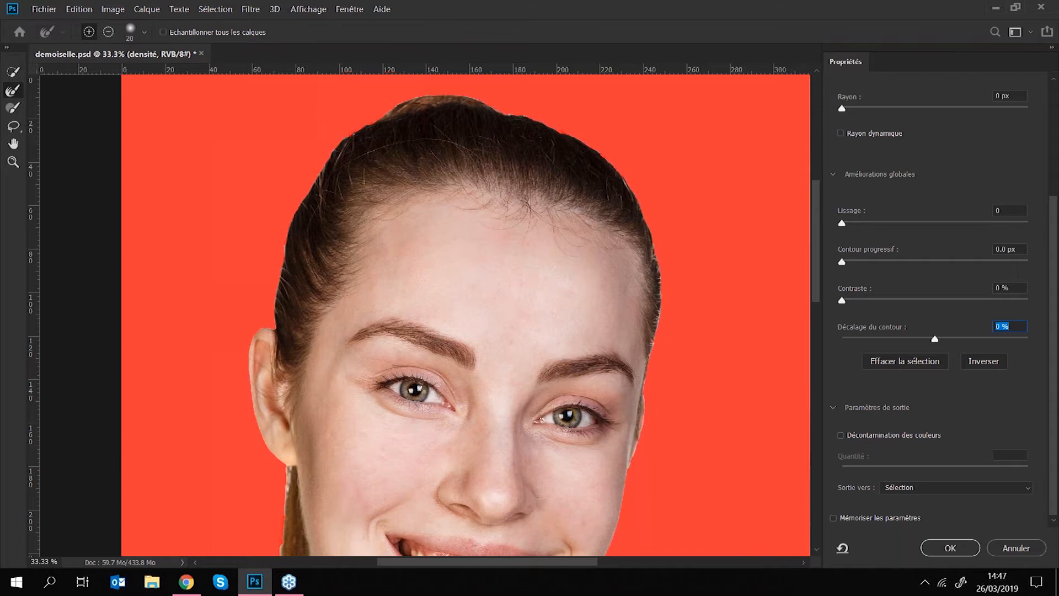
{"action": "key", "text": "ctrl+plus"}
{"action": "left_click", "coordinate": [144, 32]}
{"action": "left_click_drag", "start_coordinate": [85, 71], "coordinate": [148, 71]}
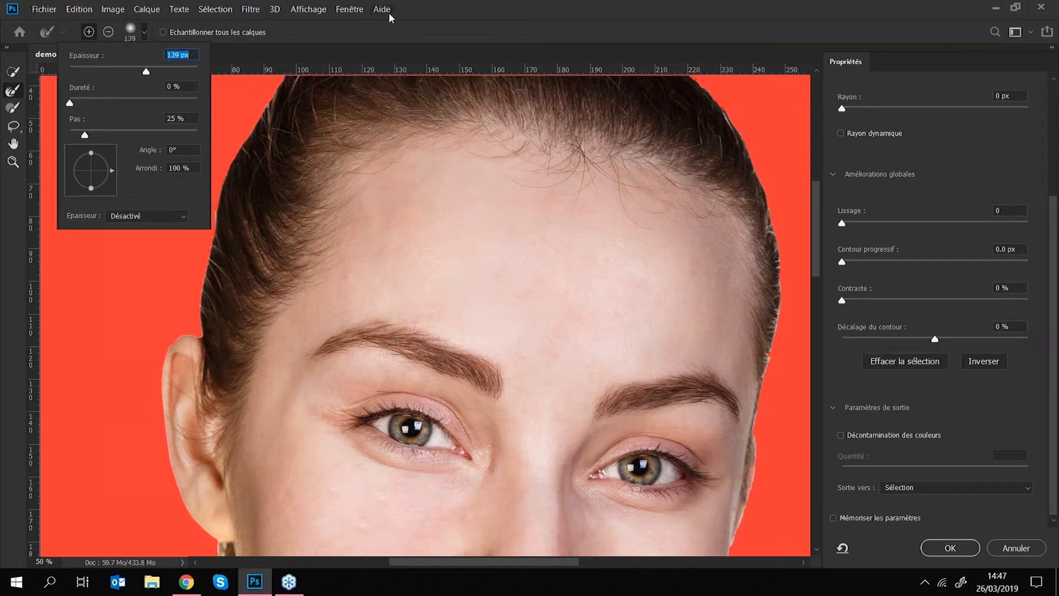
{"action": "left_click", "coordinate": [364, 38]}
{"action": "key", "text": "bracketleft"}
{"action": "key", "text": "bracketleft"}
{"action": "key", "text": "bracketleft"}
{"action": "key", "text": "bracketleft"}
{"action": "key", "text": "bracketleft"}
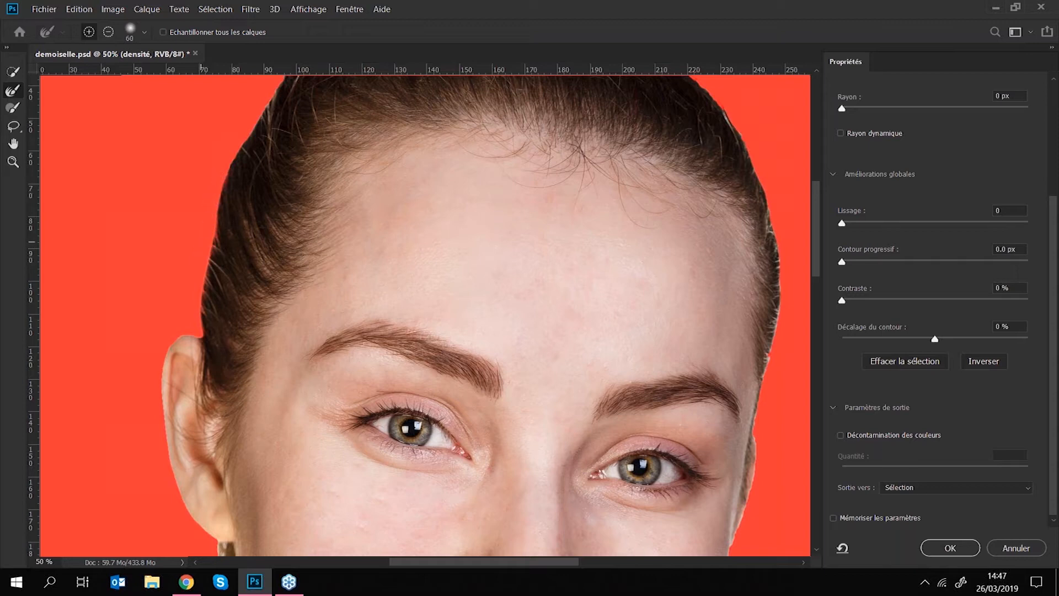
Step: Refine the outline of the hair around the top and far side of the head with the Refine Edge brush
{"action": "key", "text": "ctrl+minus"}
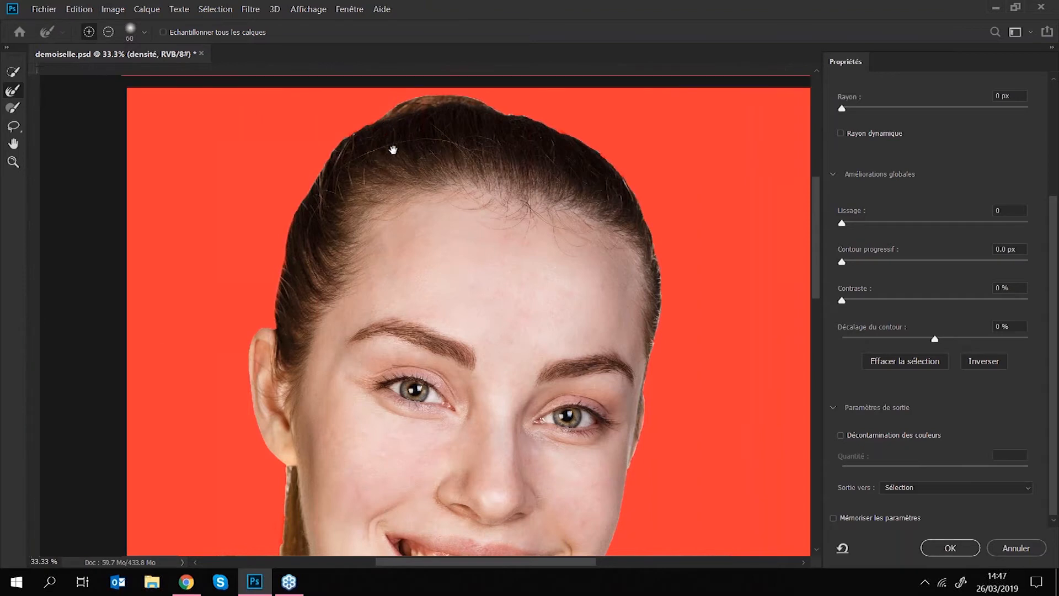
{"action": "key", "text": "ctrl+r"}
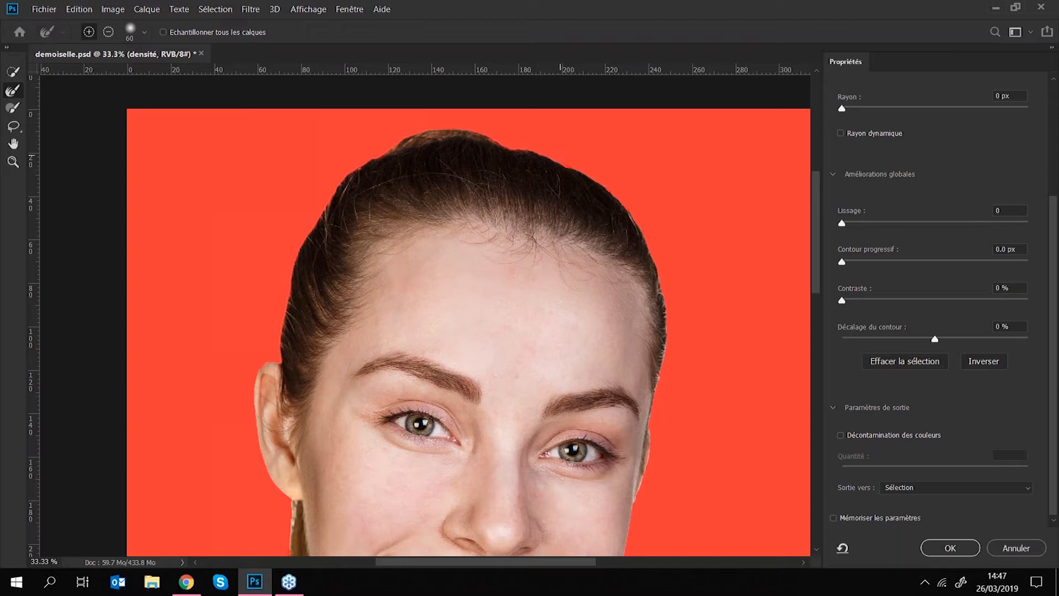
{"action": "left_click_drag", "start_coordinate": [538, 167], "coordinate": [409, 168]}
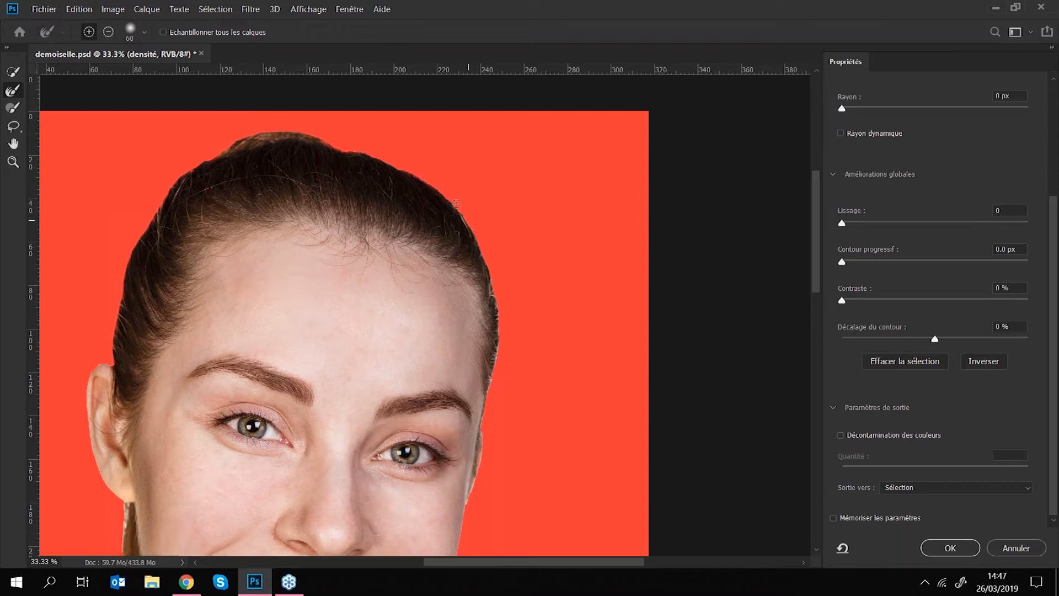
{"action": "left_click_drag", "start_coordinate": [515, 190], "coordinate": [421, 154]}
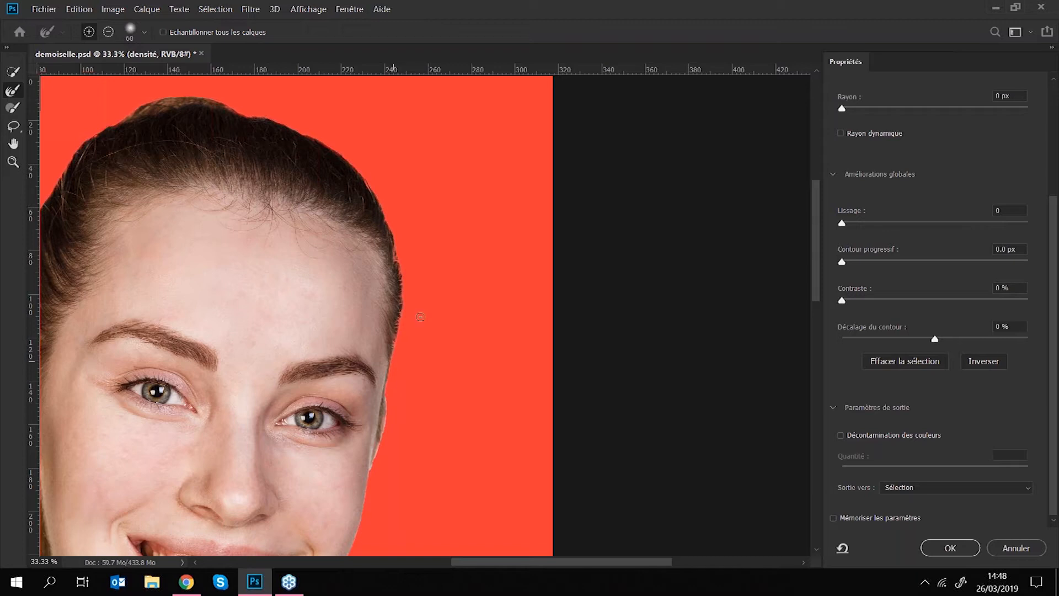
{"action": "scroll", "coordinate": [454, 211], "scroll_direction": "down", "scroll_amount": 4}
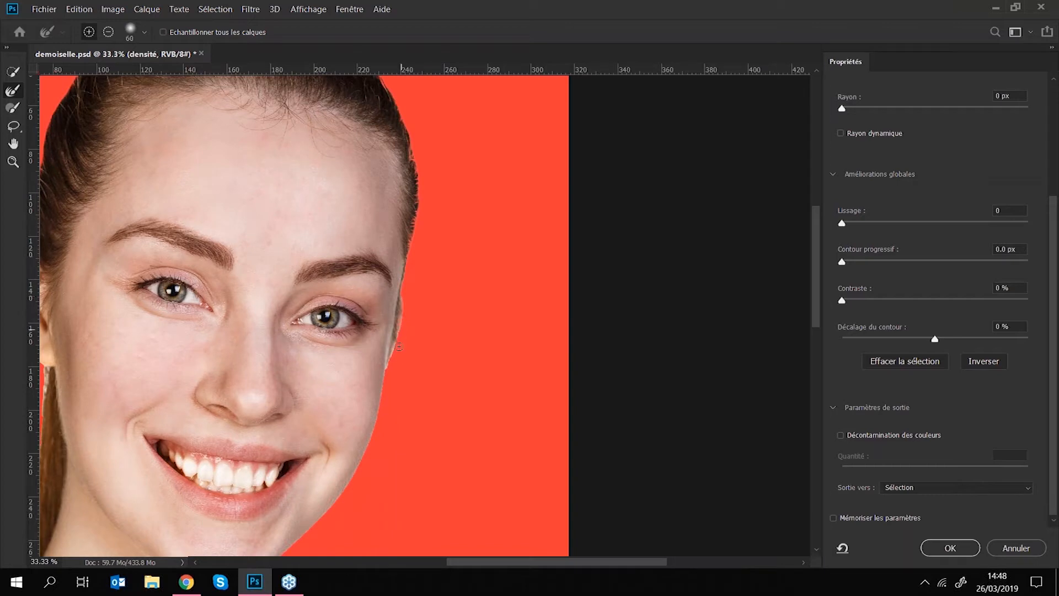
{"action": "left_click_drag", "start_coordinate": [391, 332], "coordinate": [503, 199]}
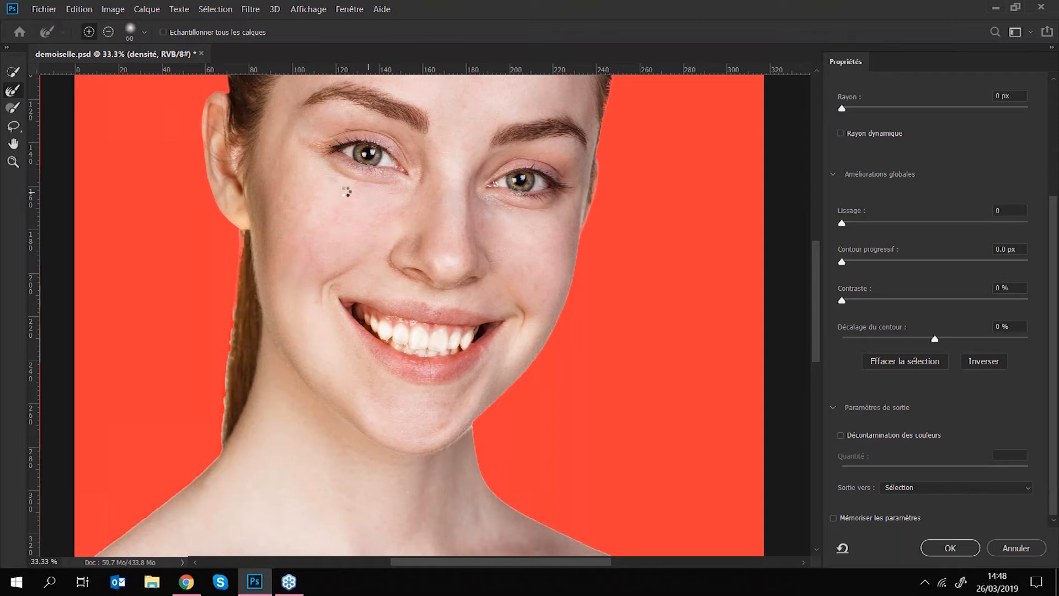
Step: Undo the last refinement strokes and brush along the outer edge of the ponytail below the ear
{"action": "key", "text": "ctrl"}
{"action": "key", "text": "ctrl+z"}
{"action": "key", "text": "ctrl+z"}
{"action": "key", "text": "ctrl+z"}
{"action": "left_click_drag", "start_coordinate": [238, 263], "coordinate": [221, 439]}
{"action": "key", "text": "ctrl+minus"}
{"action": "key", "text": "ctrl+minus"}
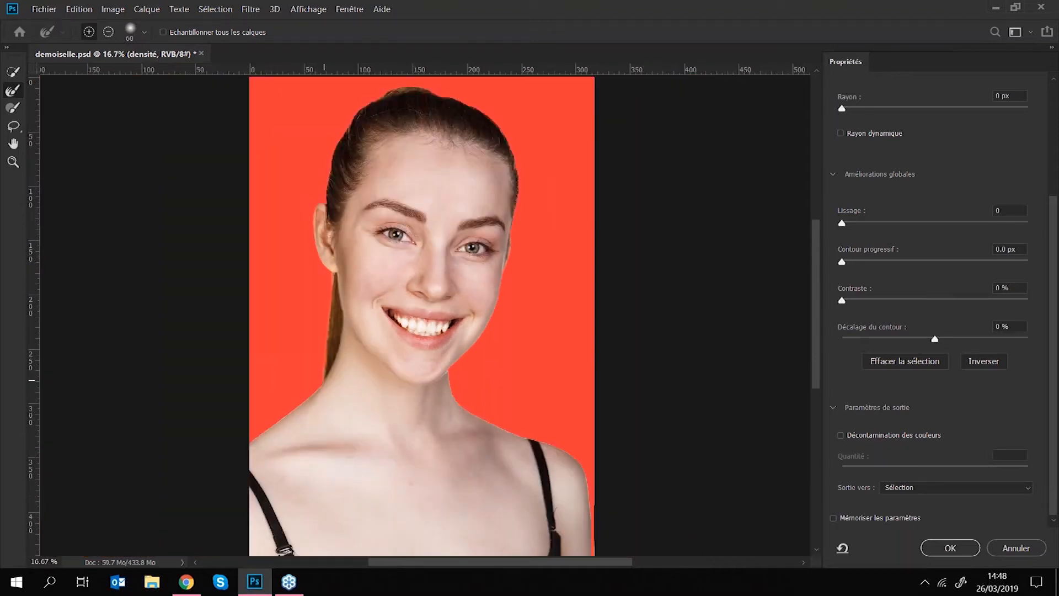
Step: Enlarge the Refine Edge brush to 100 px and check the woman's outline from the shoulders up to the hair
{"action": "key", "text": "bracketright"}
{"action": "key", "text": "bracketright"}
{"action": "key", "text": "bracketright"}
{"action": "key", "text": "bracketright"}
{"action": "scroll", "coordinate": [520, 338], "scroll_direction": "down", "scroll_amount": 3}
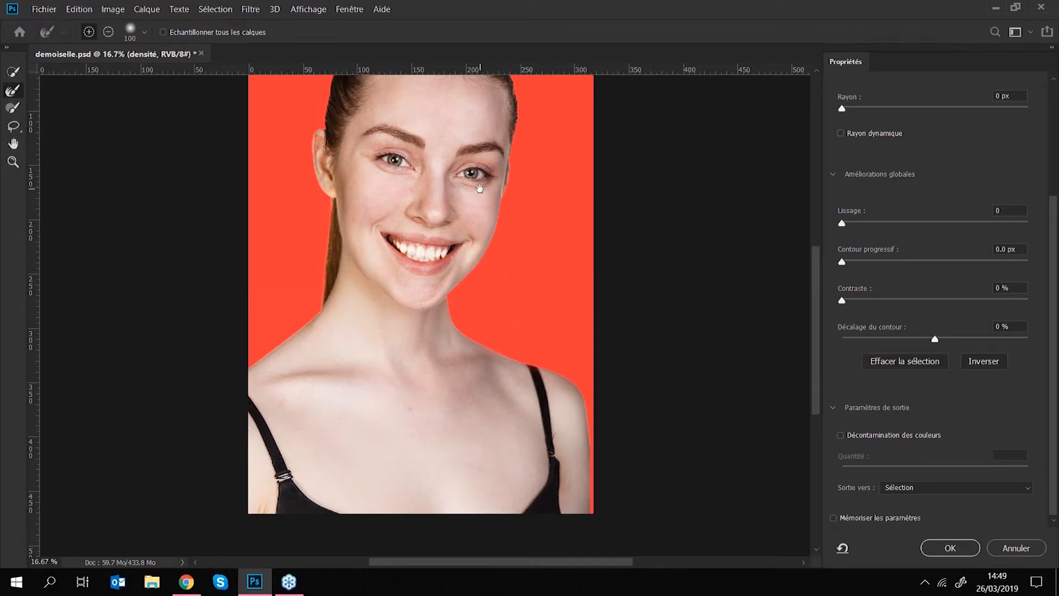
{"action": "scroll", "coordinate": [481, 242], "scroll_direction": "up", "scroll_amount": 5}
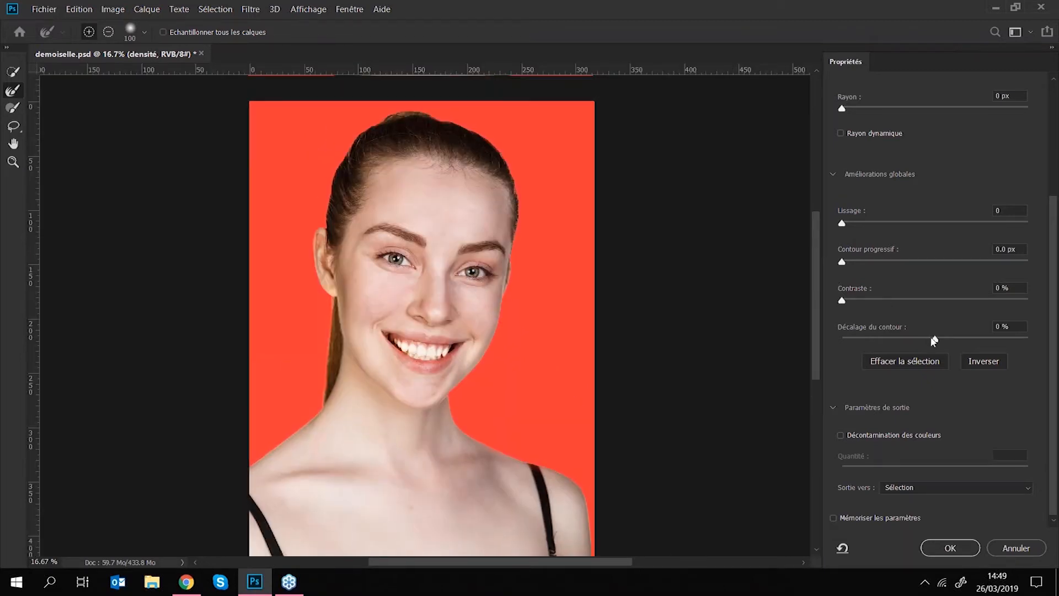
Step: Set the edge shift to -8 % and turn on colour decontamination with an amount of 15 %
{"action": "left_click_drag", "start_coordinate": [933, 339], "coordinate": [927, 340]}
{"action": "left_click", "coordinate": [859, 435]}
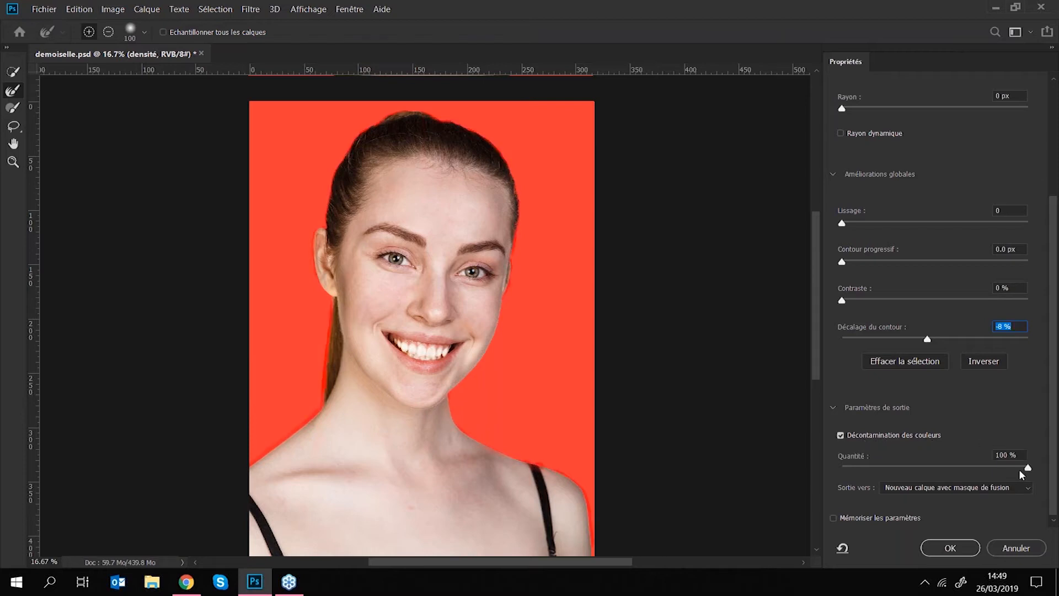
{"action": "left_click_drag", "start_coordinate": [1028, 467], "coordinate": [908, 470]}
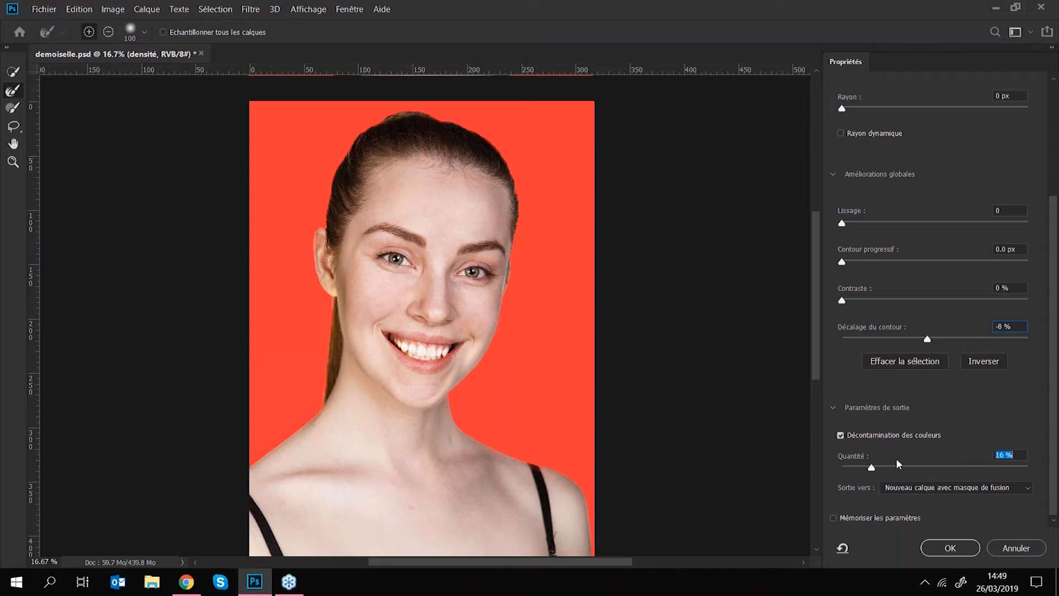
{"action": "left_click_drag", "start_coordinate": [950, 468], "coordinate": [1027, 473]}
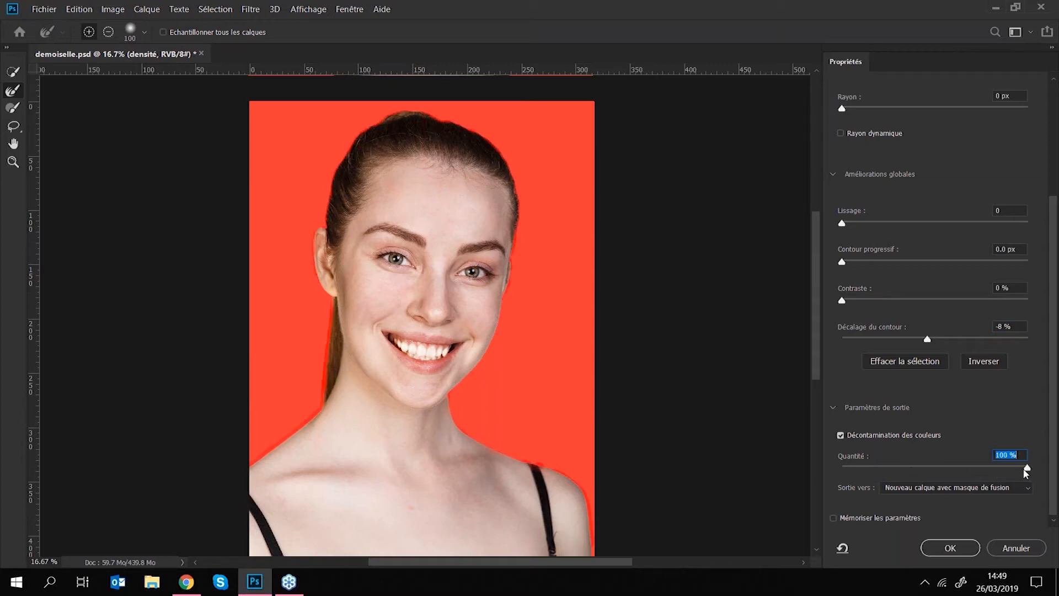
{"action": "left_click_drag", "start_coordinate": [1020, 467], "coordinate": [861, 467]}
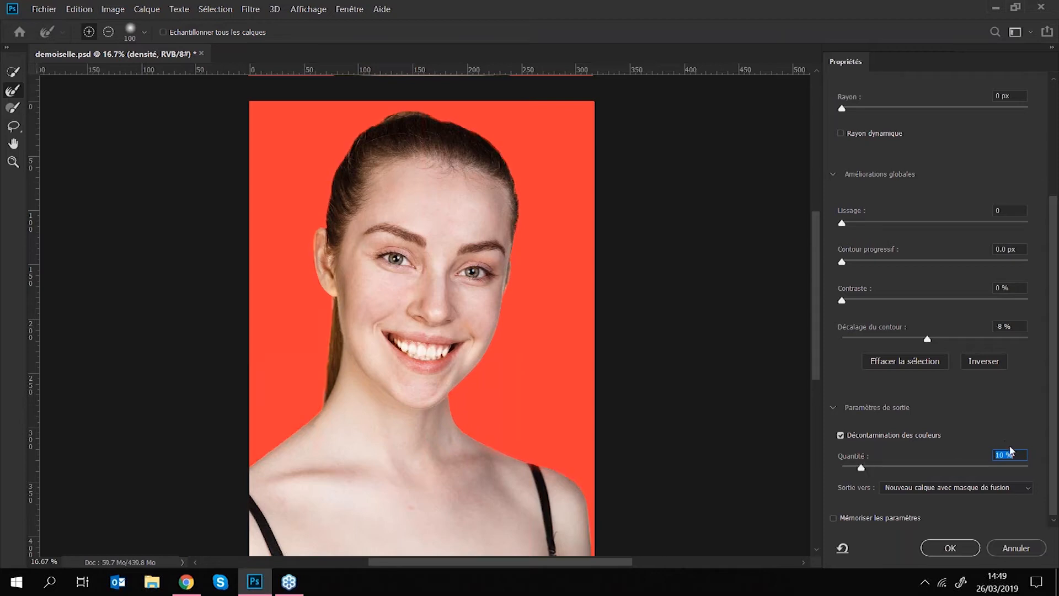
{"action": "type", "text": "15"}
Step: Output the refined selection to a new layer with a layer mask, with the settings remembered
{"action": "left_click", "coordinate": [900, 487]}
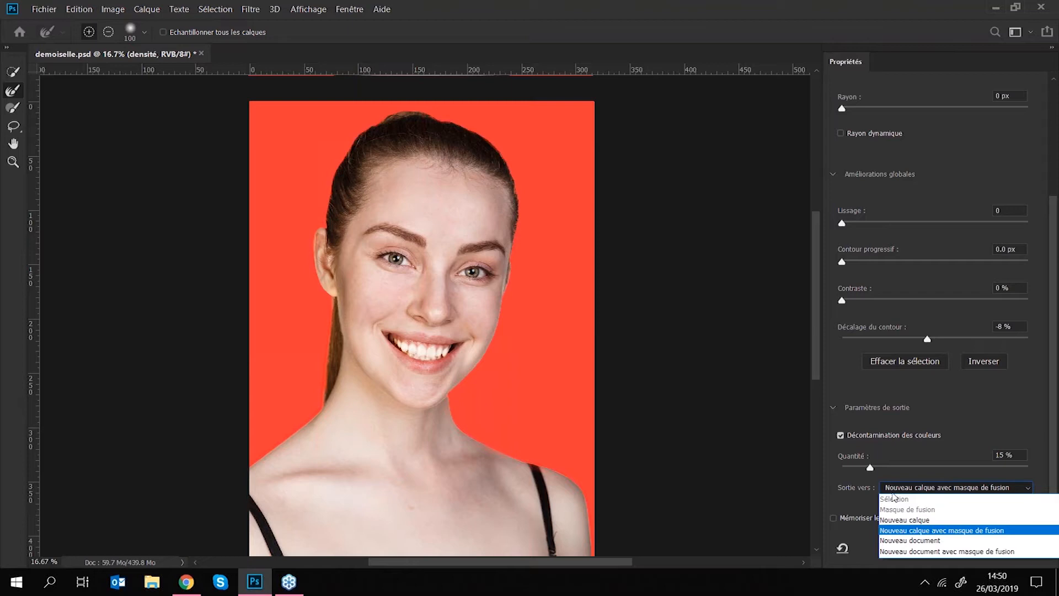
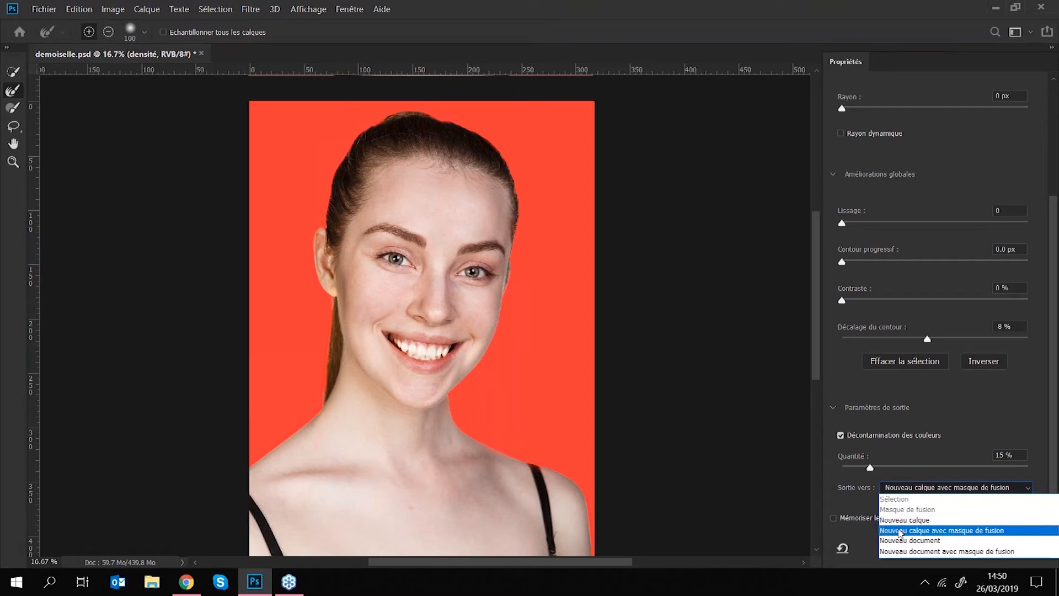
{"action": "left_click", "coordinate": [899, 530]}
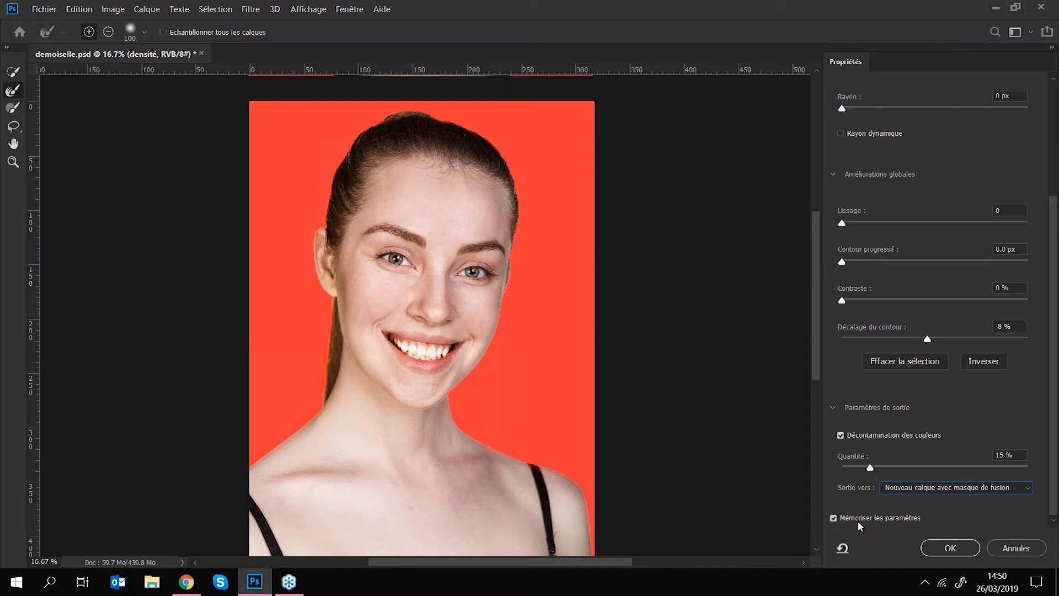
{"action": "left_click", "coordinate": [945, 547]}
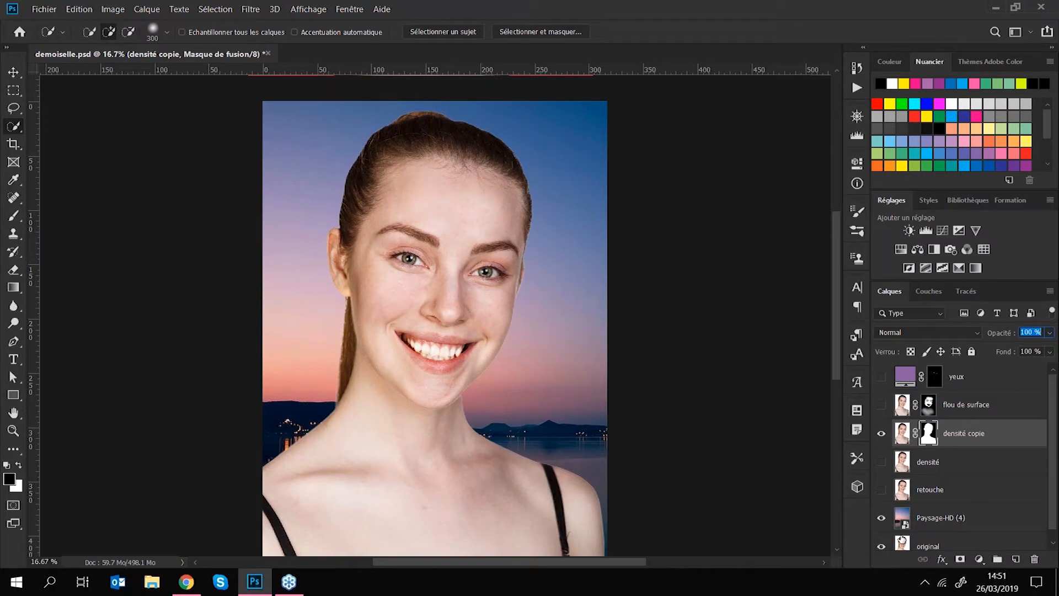
Step: Show the yeux, flou de surface, densité and retouche layers
{"action": "key", "text": "ctrl+minus"}
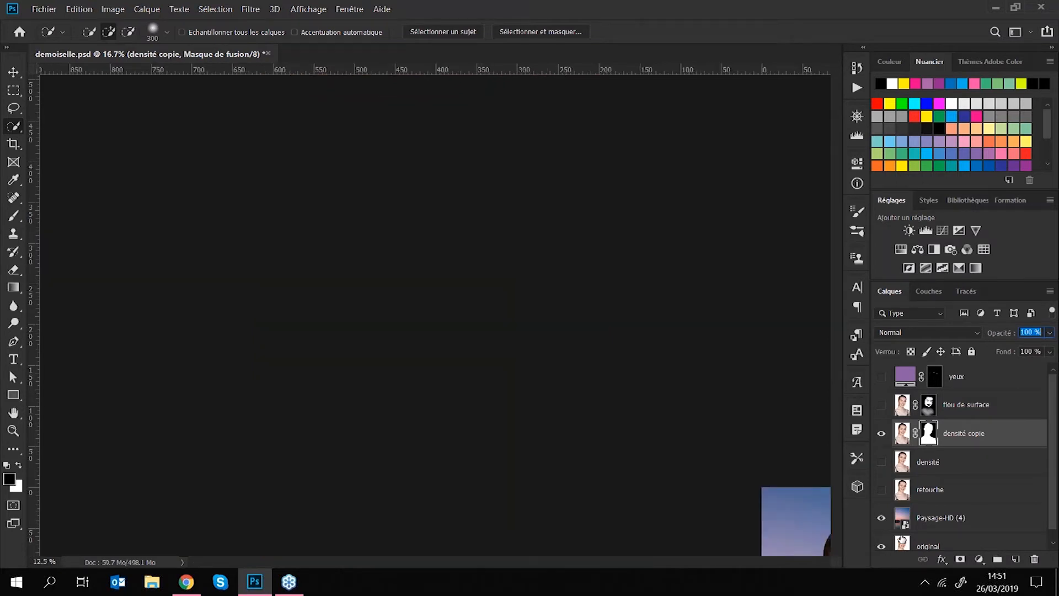
{"action": "left_click", "coordinate": [882, 404]}
{"action": "left_click", "coordinate": [881, 376]}
{"action": "left_click", "coordinate": [882, 462]}
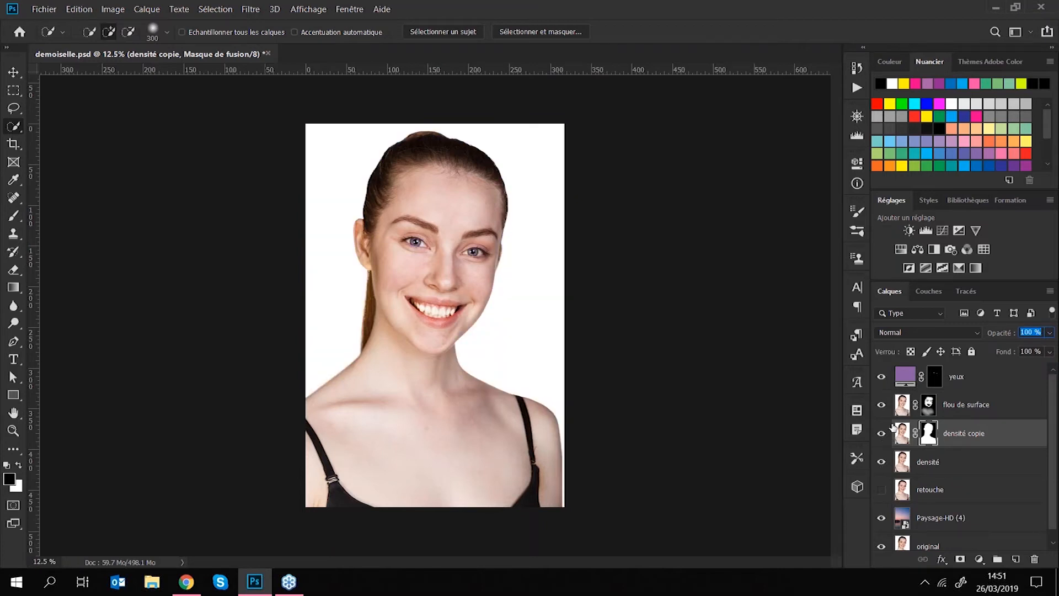
{"action": "left_click", "coordinate": [881, 405]}
{"action": "left_click", "coordinate": [881, 405]}
{"action": "left_click", "coordinate": [881, 489]}
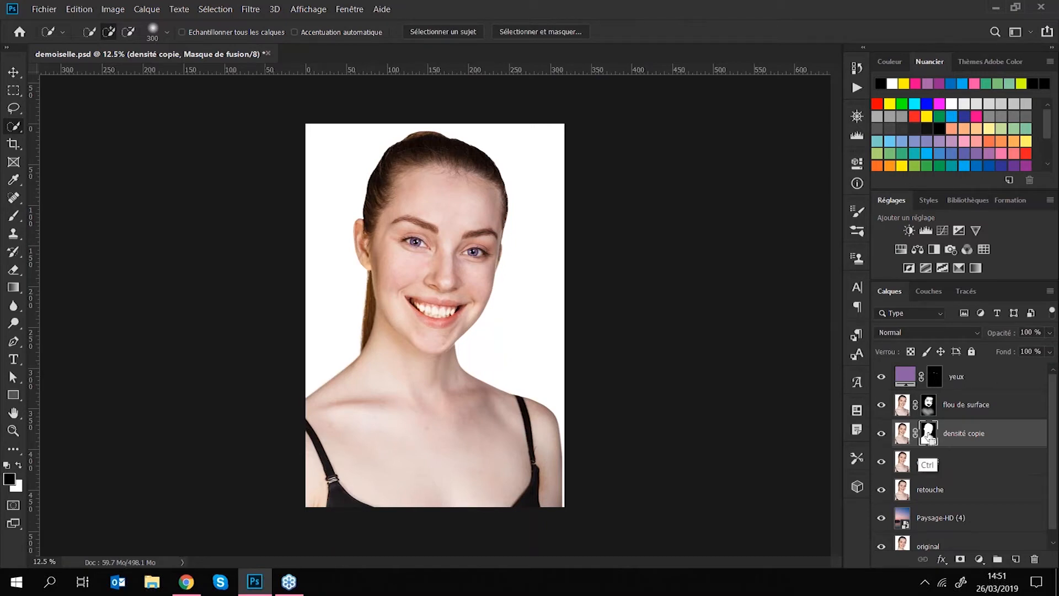
Step: Clear any active selection and hide the yeux, densité and retouche layers, leaving flou de surface shown
{"action": "left_click", "coordinate": [932, 439], "text": "ctrl"}
{"action": "key", "text": "ctrl+d"}
{"action": "left_click", "coordinate": [881, 377]}
{"action": "left_click", "coordinate": [881, 461]}
{"action": "left_click", "coordinate": [881, 489]}
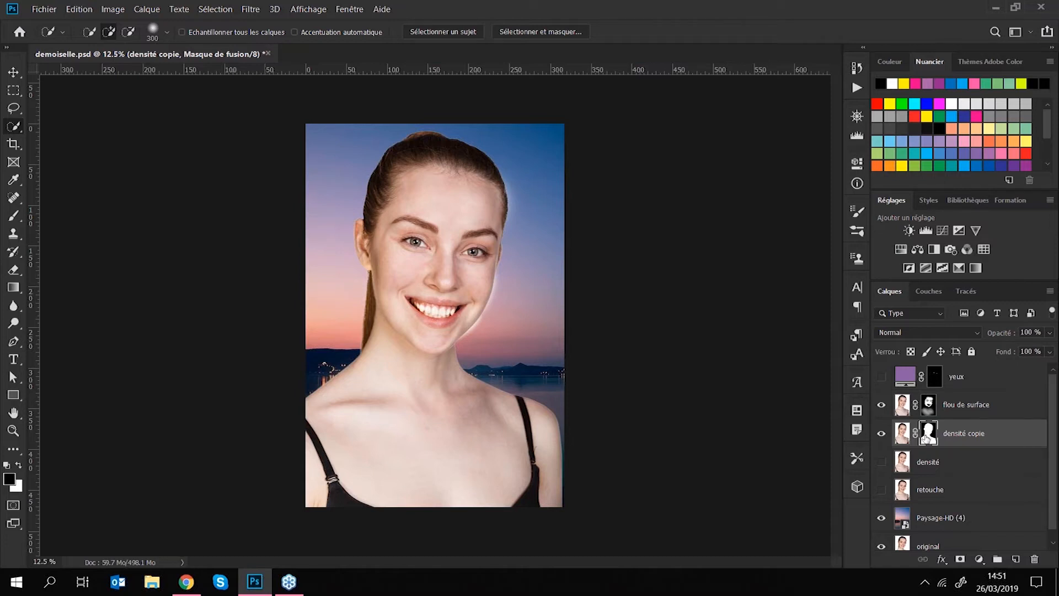
Step: Load the densité copie mask as a selection, target the flou de surface mask and invert the selection
{"action": "key", "text": "ctrl"}
{"action": "left_click", "coordinate": [931, 438], "text": "ctrl"}
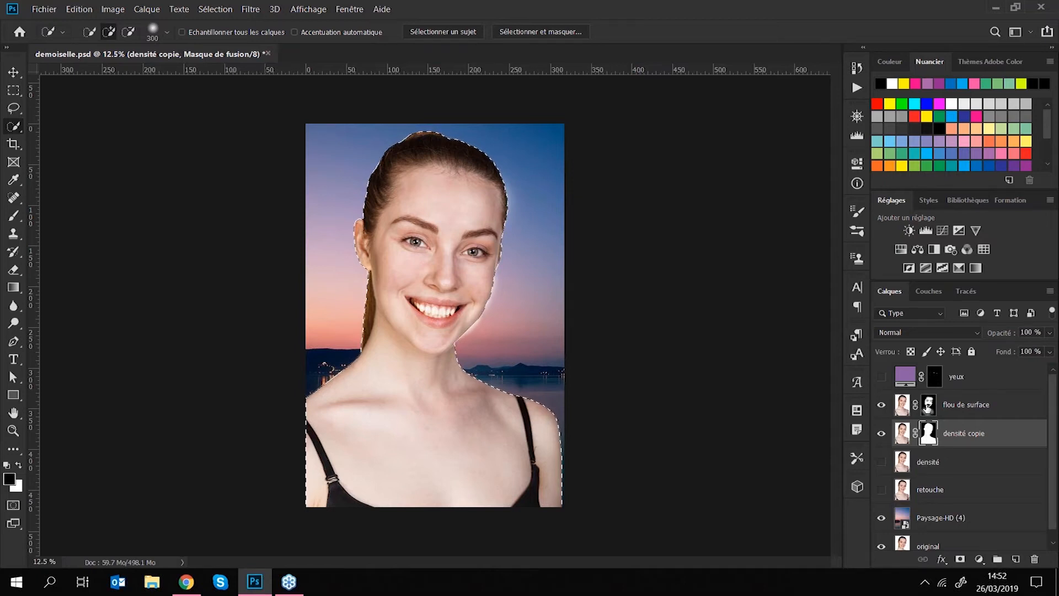
{"action": "left_click", "coordinate": [927, 410]}
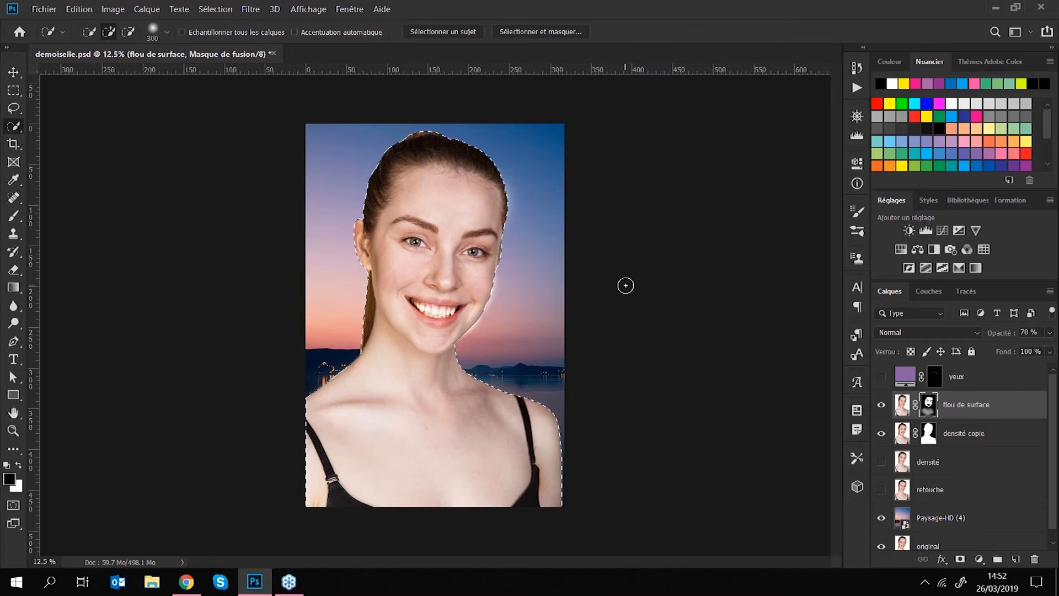
{"action": "key", "text": "ctrl+shift+i"}
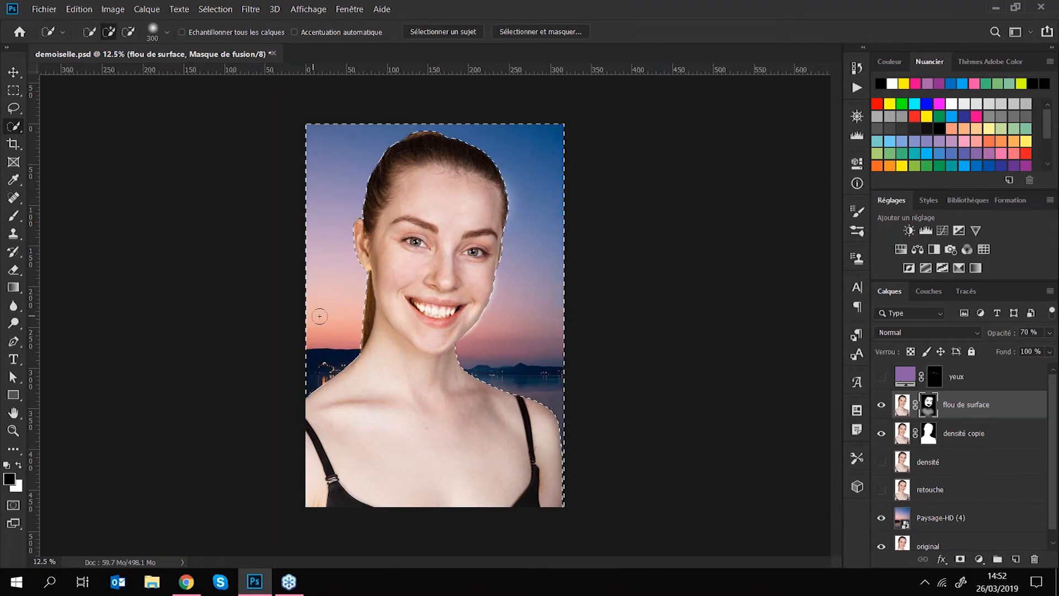
Step: Paint the background around the woman black on the flou de surface mask with a 1400 px brush, and deselect
{"action": "left_click", "coordinate": [12, 216]}
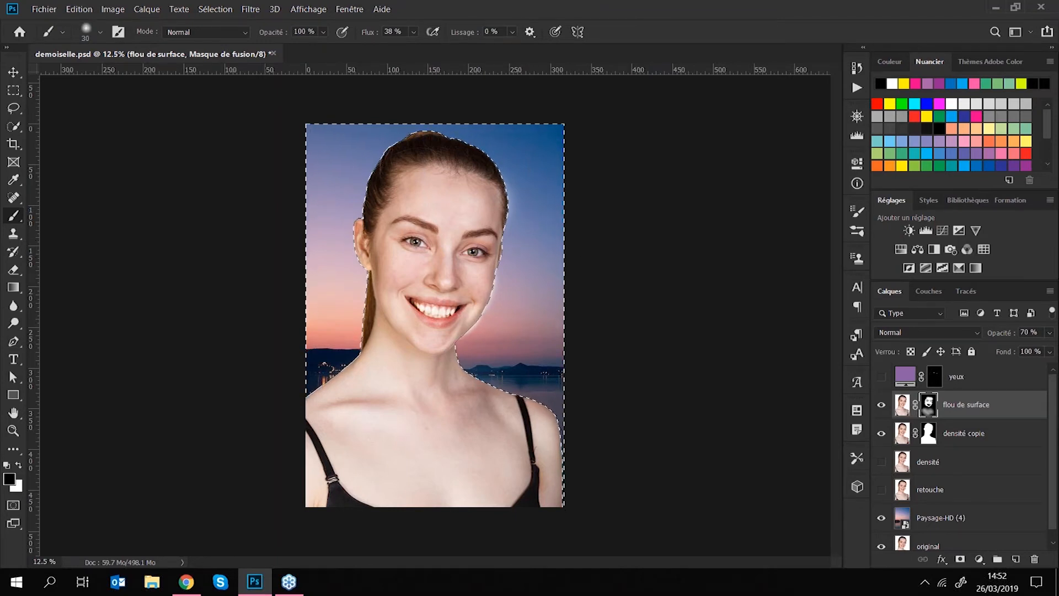
{"action": "left_click", "coordinate": [100, 35]}
{"action": "left_click", "coordinate": [123, 74]}
{"action": "left_click", "coordinate": [533, 43]}
{"action": "left_click", "coordinate": [101, 32]}
{"action": "left_click_drag", "start_coordinate": [122, 75], "coordinate": [144, 75]}
{"action": "left_click", "coordinate": [528, 68]}
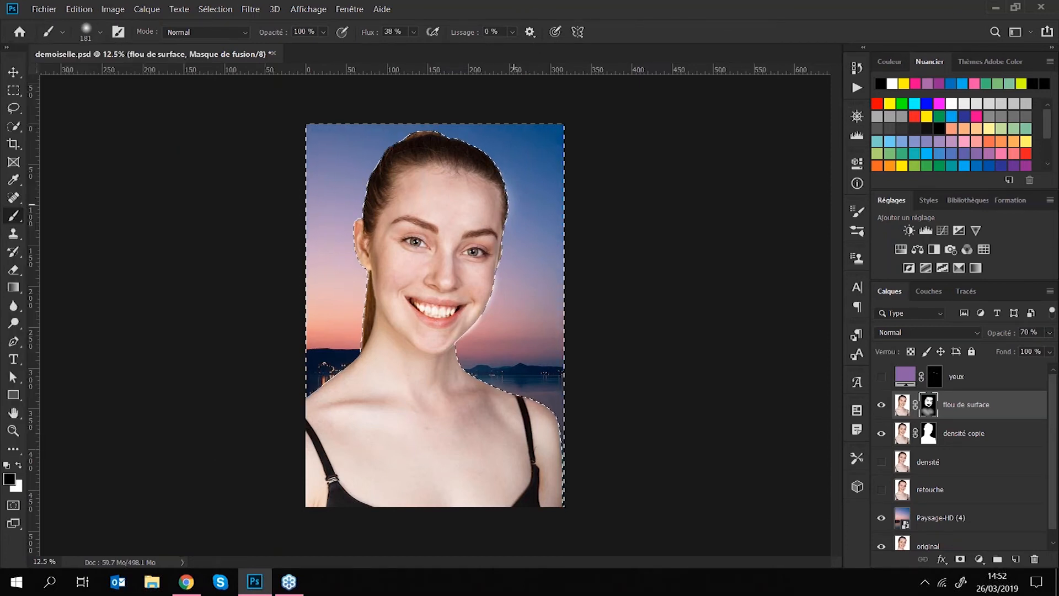
{"action": "left_click", "coordinate": [101, 32]}
{"action": "left_click_drag", "start_coordinate": [144, 76], "coordinate": [160, 78]}
{"action": "left_click", "coordinate": [516, 7]}
{"action": "key", "text": "bracketright"}
{"action": "key", "text": "bracketright"}
{"action": "key", "text": "bracketright"}
{"action": "key", "text": "bracketright"}
{"action": "key", "text": "bracketright"}
{"action": "key", "text": "bracketright"}
{"action": "key", "text": "bracketright"}
{"action": "key", "text": "bracketright"}
{"action": "key", "text": "bracketright"}
{"action": "key", "text": "bracketright"}
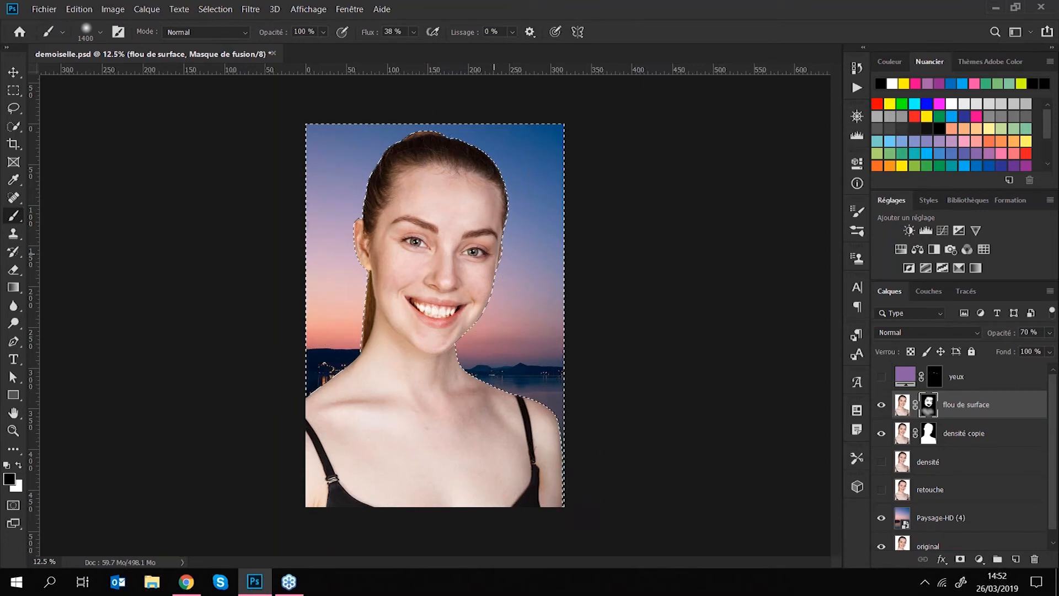
{"action": "key", "text": "ctrl+d"}
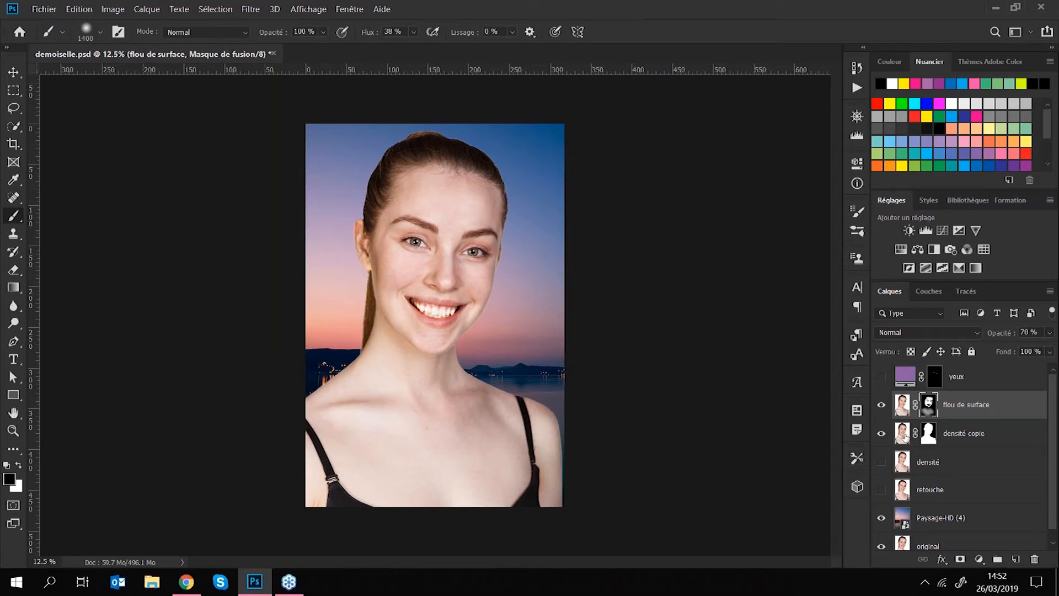
Step: Show the yeux layer and make it the active layer, keeping densité hidden
{"action": "left_click", "coordinate": [881, 377]}
{"action": "left_click", "coordinate": [882, 462]}
{"action": "left_click", "coordinate": [963, 376]}
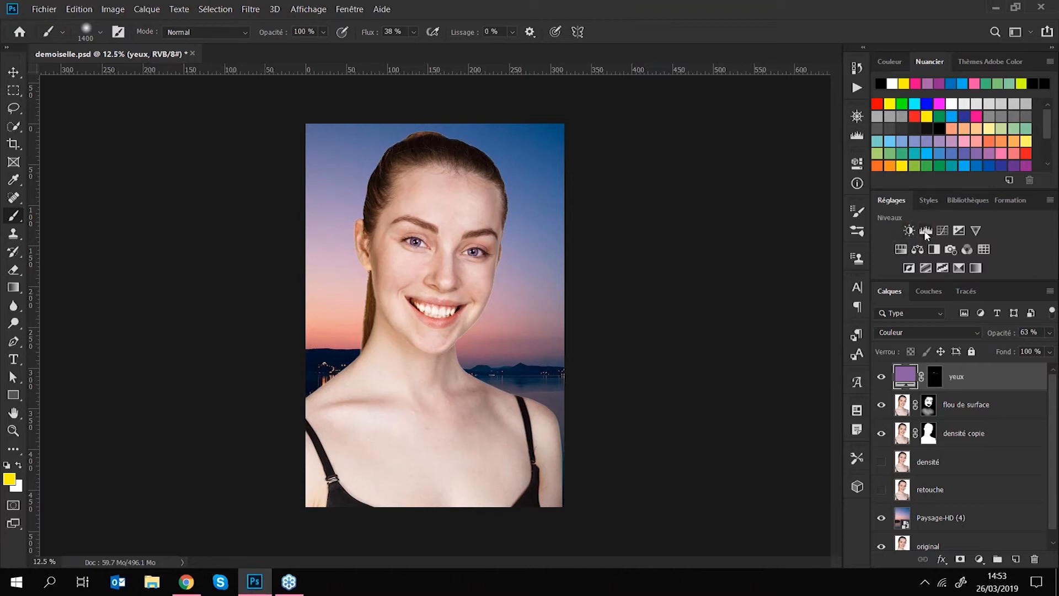
Step: Add a Curves adjustment layer above yeux with a slight S-curve that darkens the shadows and lifts the highlights
{"action": "left_click", "coordinate": [942, 231]}
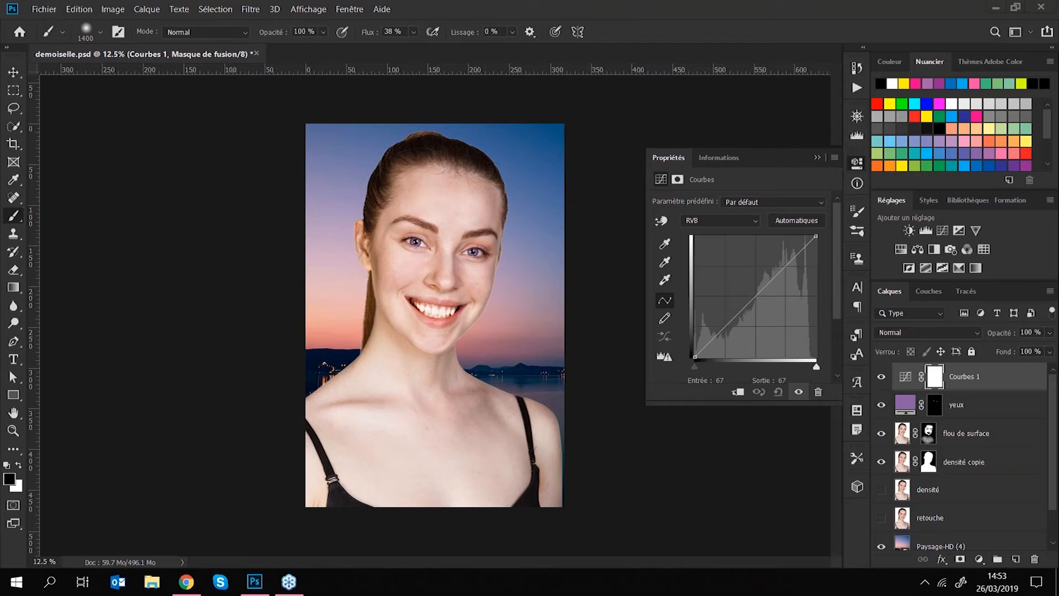
{"action": "left_click", "coordinate": [727, 325]}
{"action": "mouse_move", "coordinate": [730, 331]}
{"action": "left_mouse_down"}
{"action": "mouse_move", "coordinate": [735, 347]}
{"action": "mouse_move", "coordinate": [734, 255]}
{"action": "mouse_move", "coordinate": [733, 328]}
{"action": "left_mouse_up"}
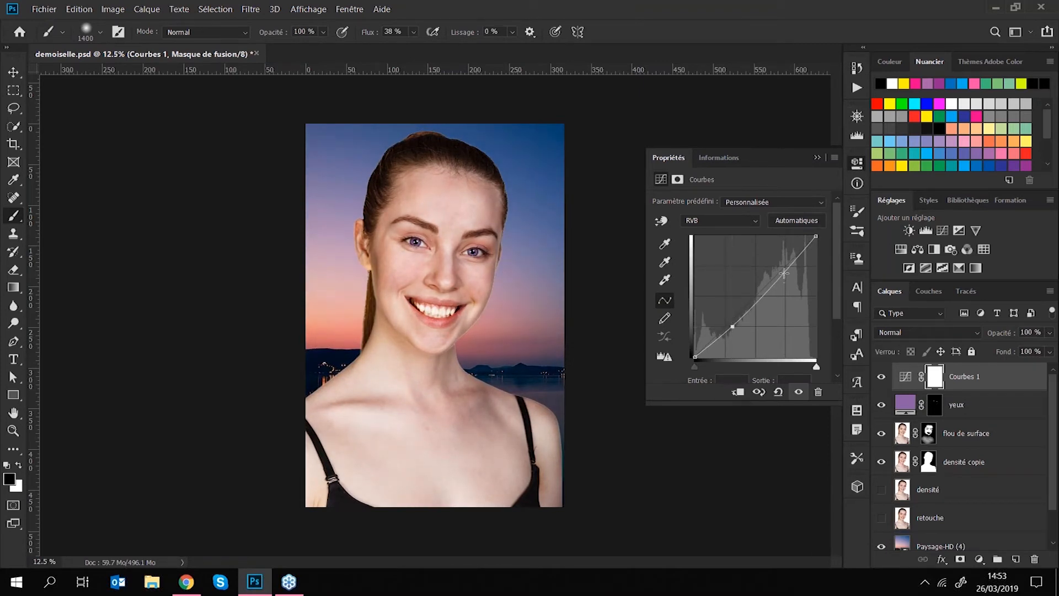
{"action": "left_click_drag", "start_coordinate": [784, 272], "coordinate": [784, 267]}
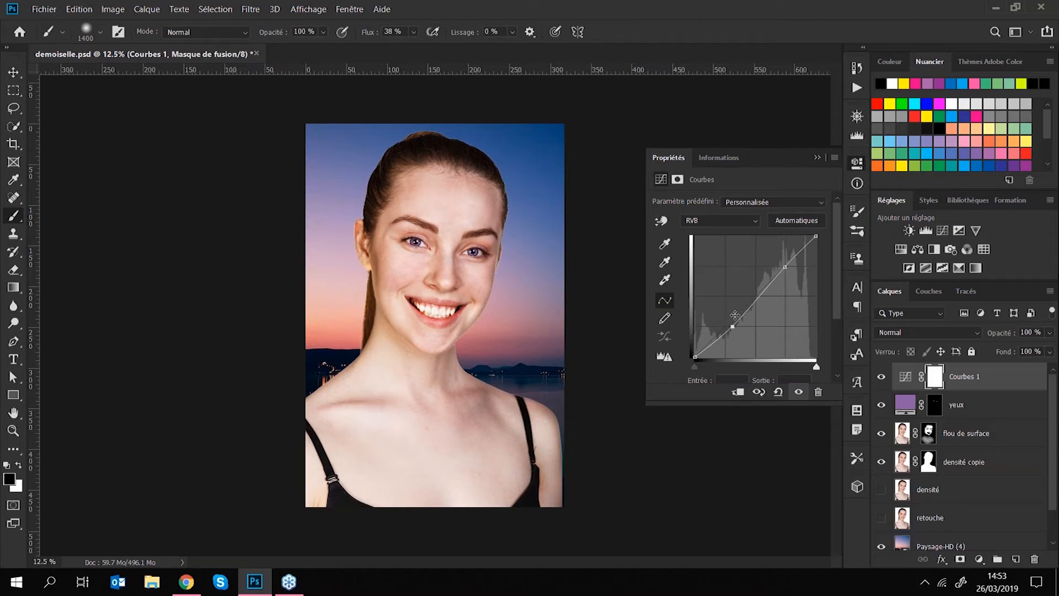
Step: Save and close demoiselle.psd, and reopen it from the recent files
{"action": "key", "text": "ctrl+s"}
{"action": "key", "text": "ctrl+w"}
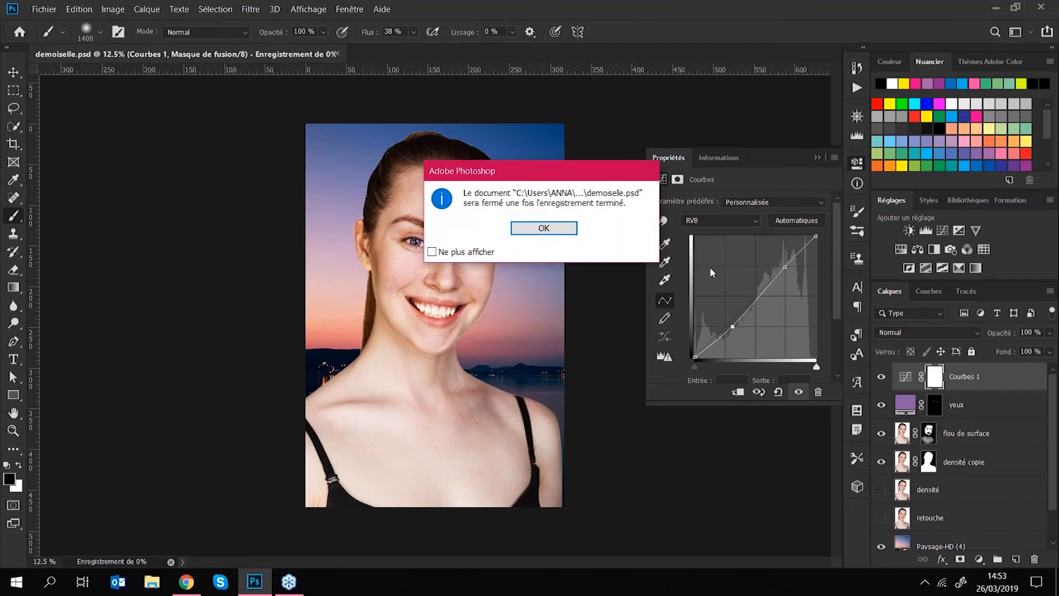
{"action": "left_click", "coordinate": [566, 230]}
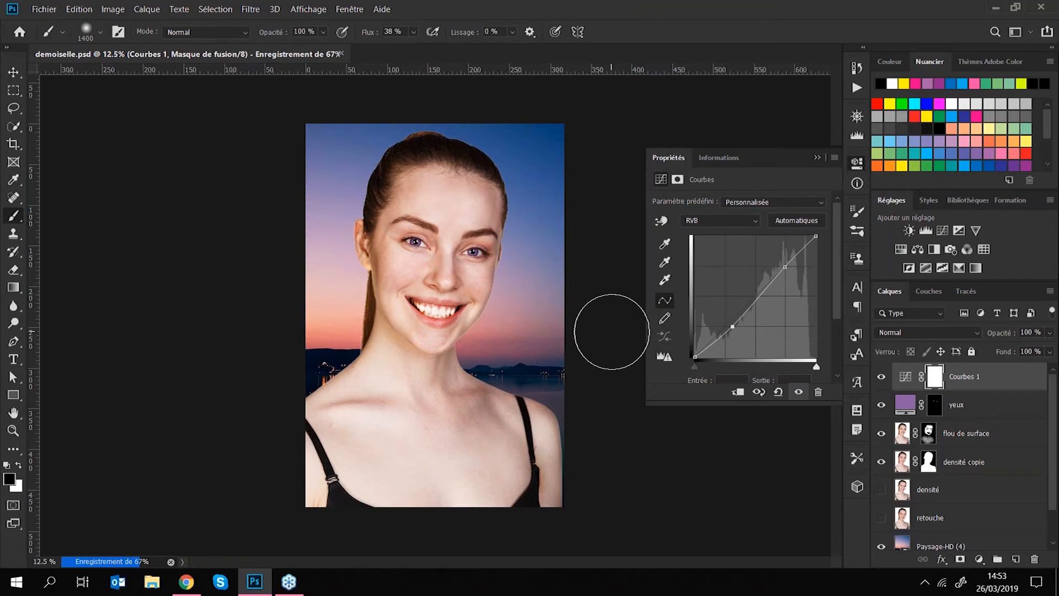
{"action": "key", "text": "ctrl+w"}
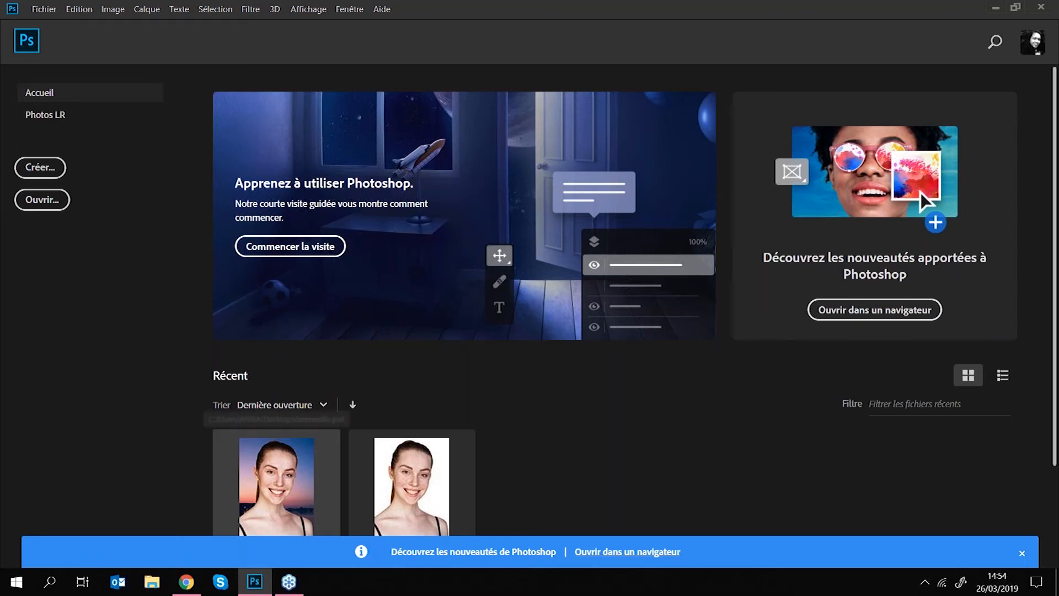
{"action": "left_click", "coordinate": [276, 481]}
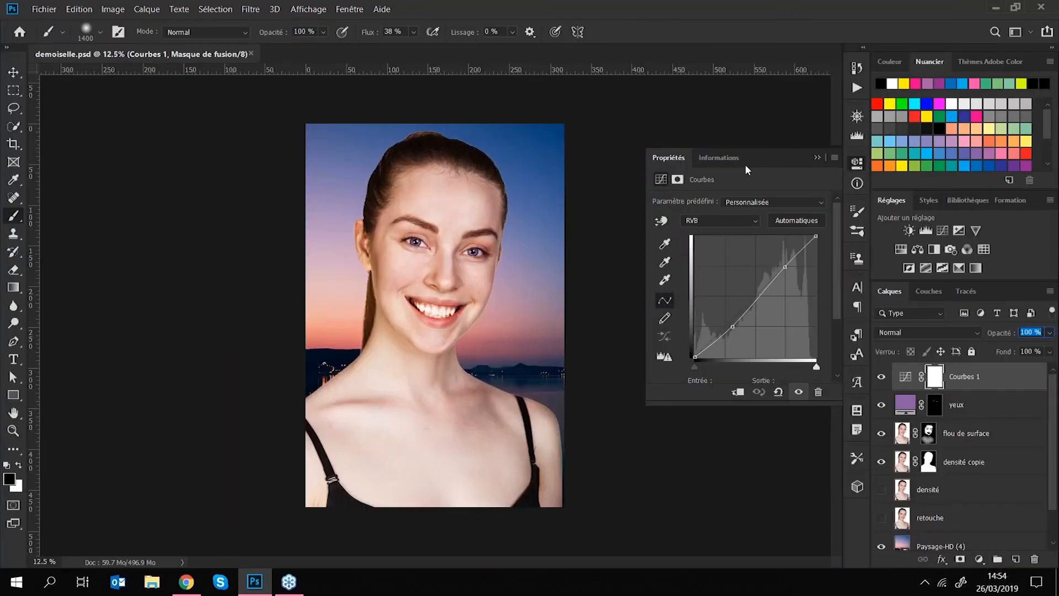
Step: Add a Photo Filter adjustment layer above the curves, using the Violet filter at 42 % density
{"action": "left_click", "coordinate": [817, 157]}
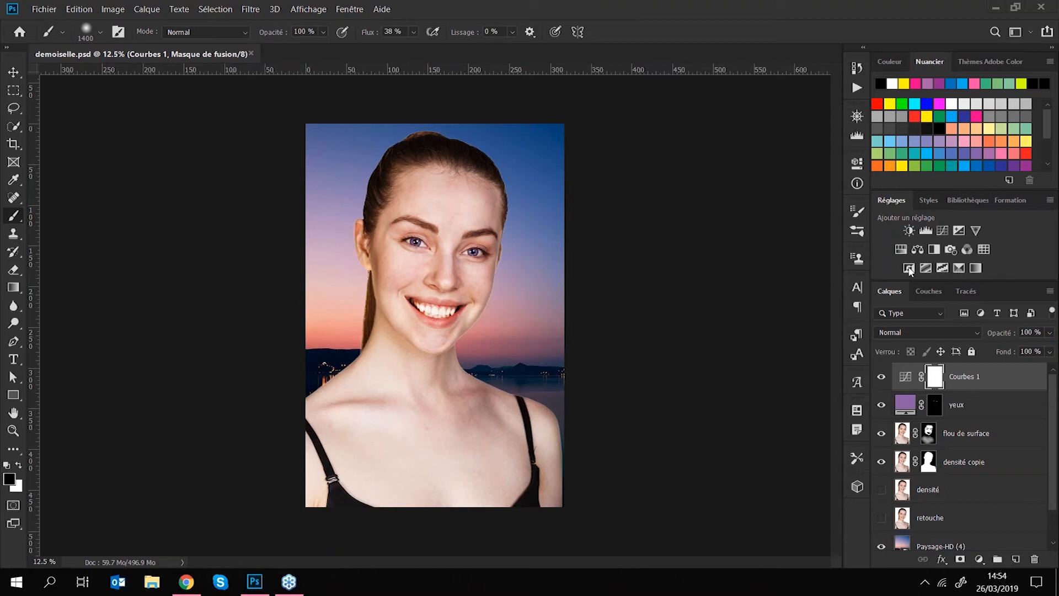
{"action": "left_click", "coordinate": [949, 250]}
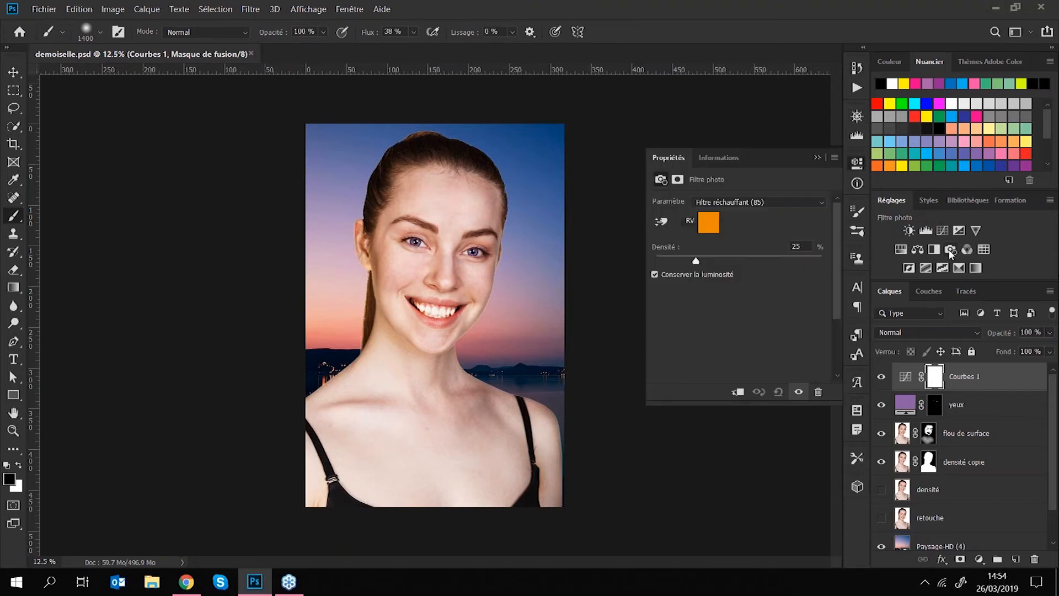
{"action": "left_click", "coordinate": [708, 203]}
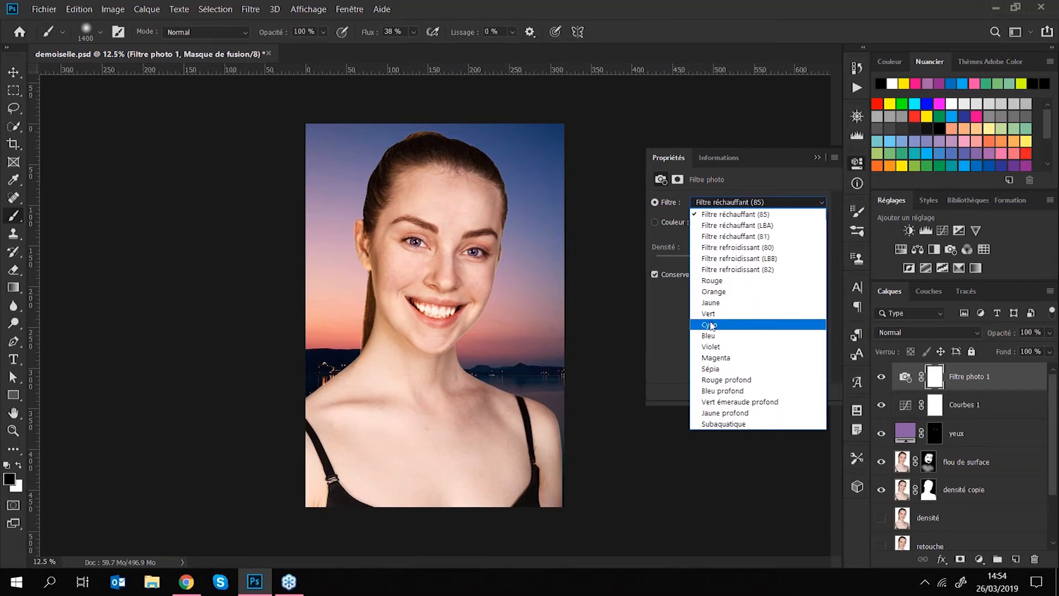
{"action": "left_click", "coordinate": [711, 347]}
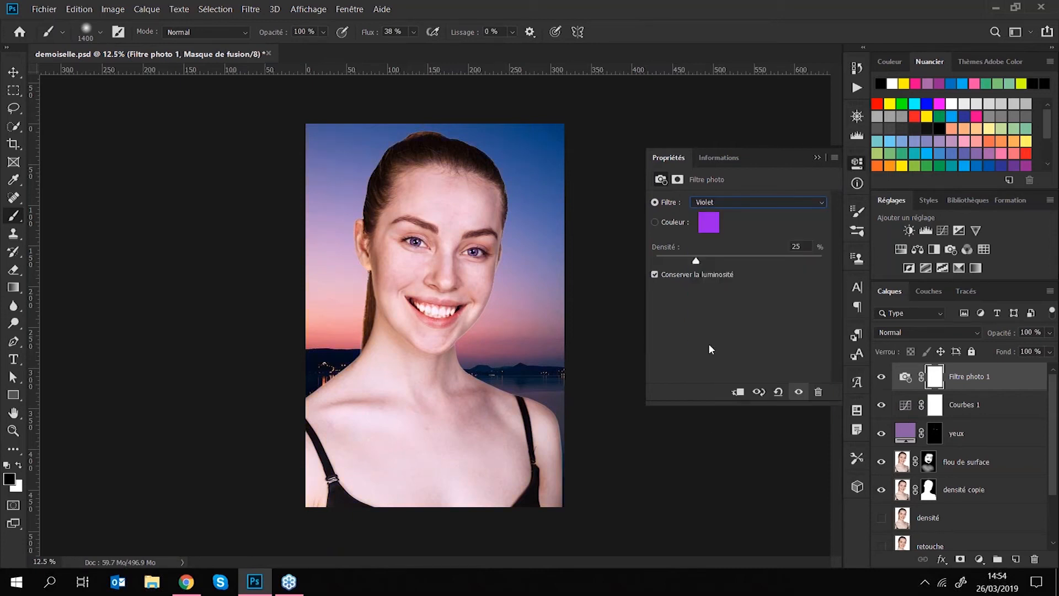
{"action": "mouse_move", "coordinate": [697, 259]}
{"action": "left_mouse_down"}
{"action": "mouse_move", "coordinate": [747, 262]}
{"action": "mouse_move", "coordinate": [689, 262]}
{"action": "left_mouse_up"}
Step: Create a new group named final directly above the yeux layer
{"action": "left_click", "coordinate": [13, 72]}
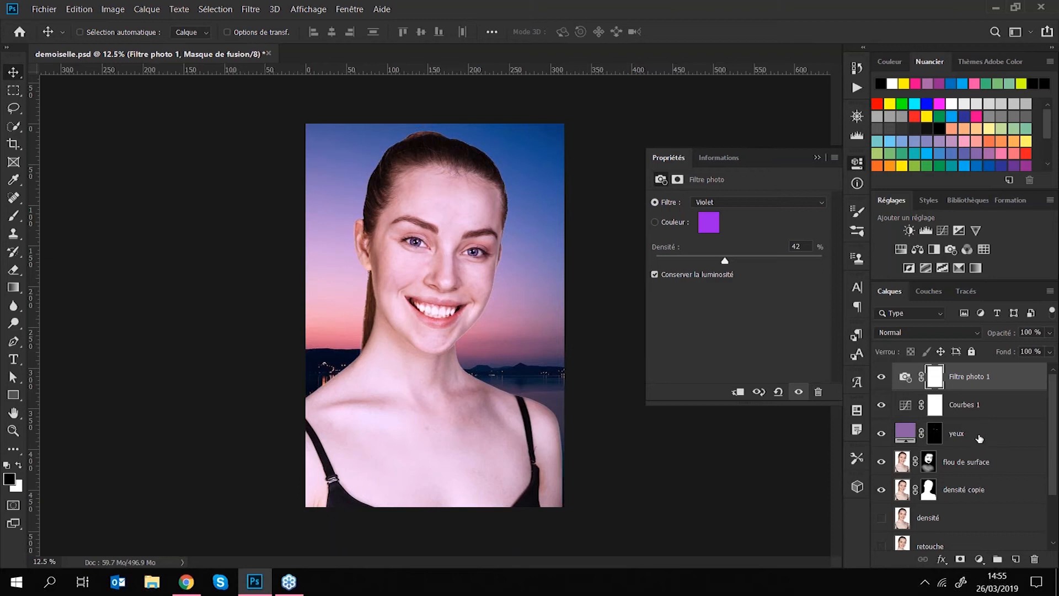
{"action": "left_click", "coordinate": [980, 436]}
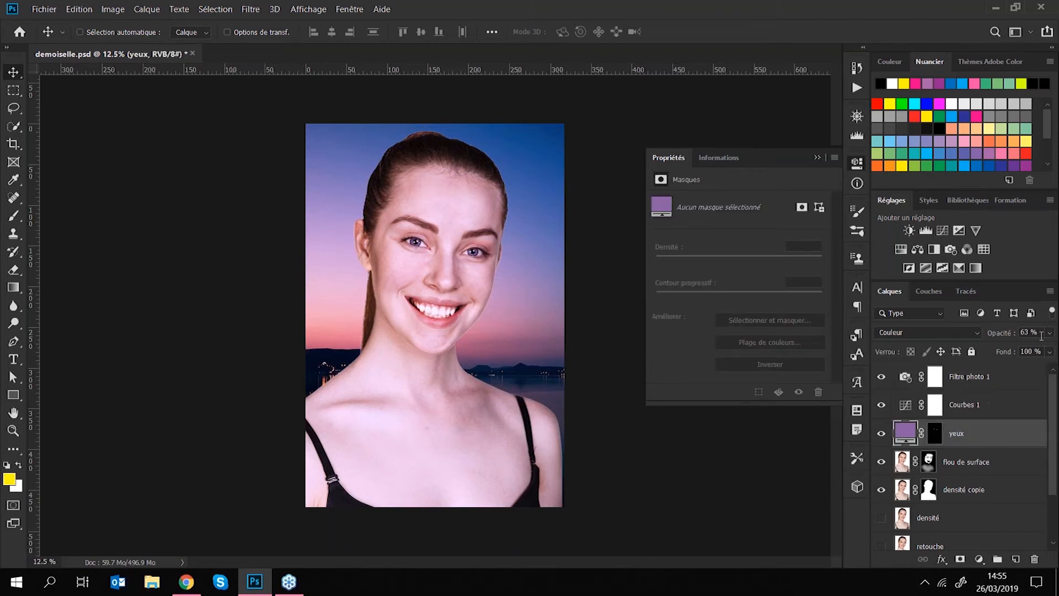
{"action": "left_click", "coordinate": [1049, 293]}
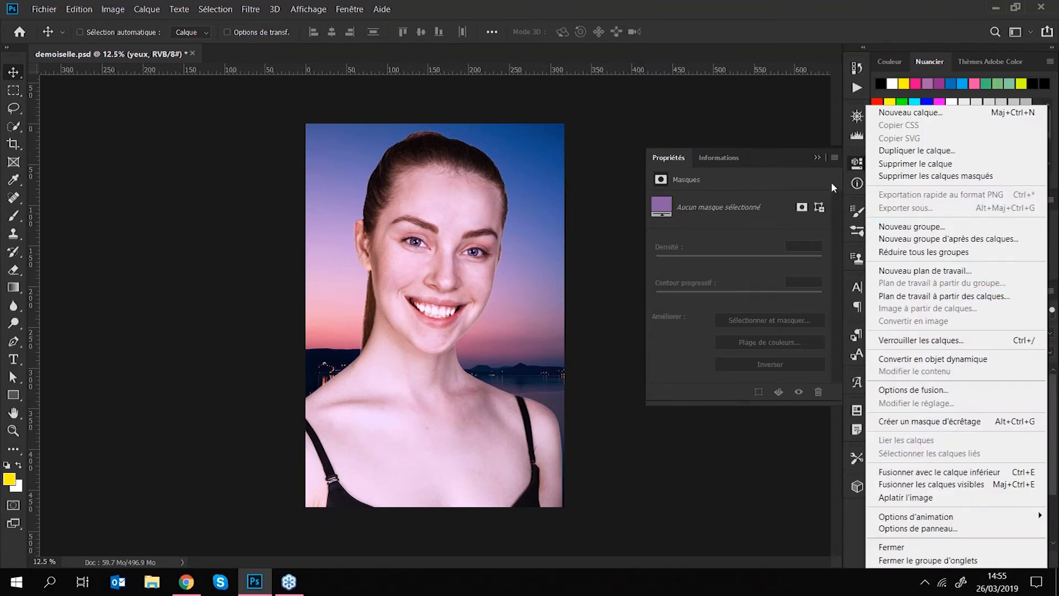
{"action": "left_click", "coordinate": [889, 232]}
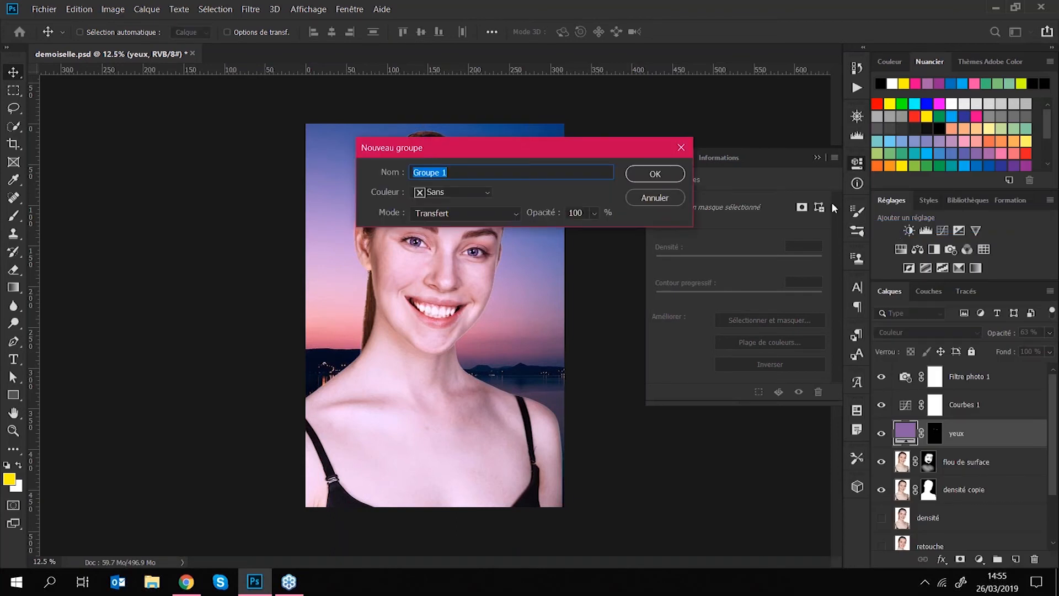
{"action": "type", "text": "final"}
{"action": "key", "text": "Return"}
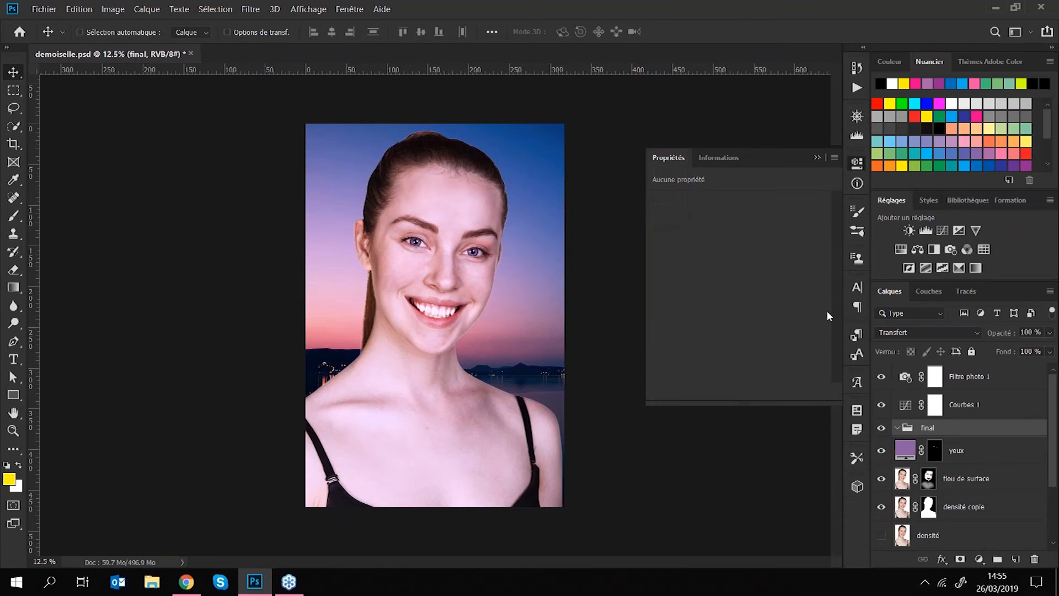
{"action": "left_click", "coordinate": [882, 429]}
{"action": "left_click", "coordinate": [882, 428]}
Step: Move the yeux, flou de surface and densité copie layers into the final group and collapse the group
{"action": "left_click", "coordinate": [972, 453]}
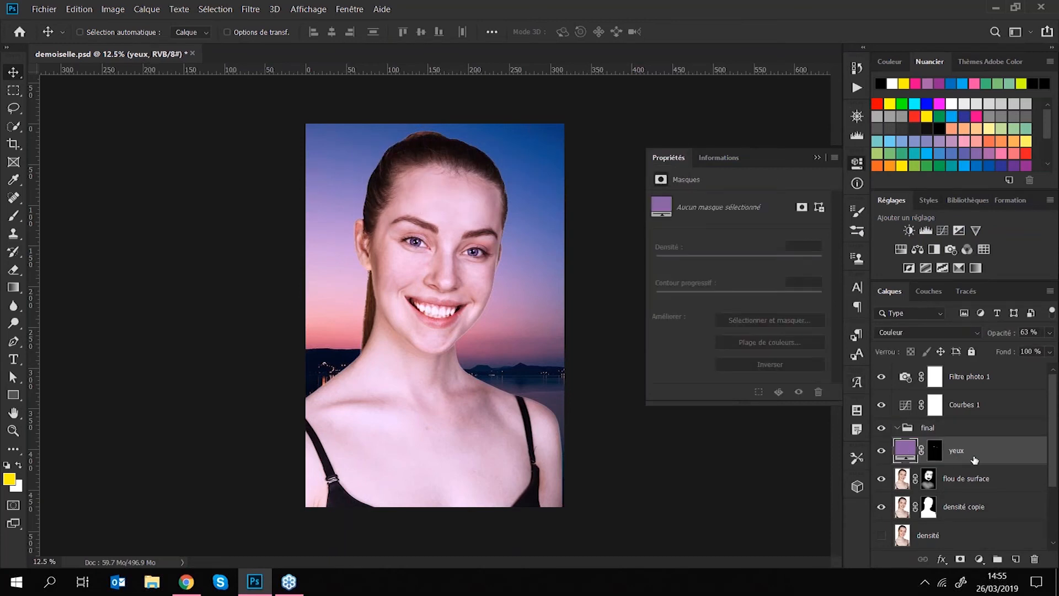
{"action": "left_click", "coordinate": [971, 480], "text": "ctrl"}
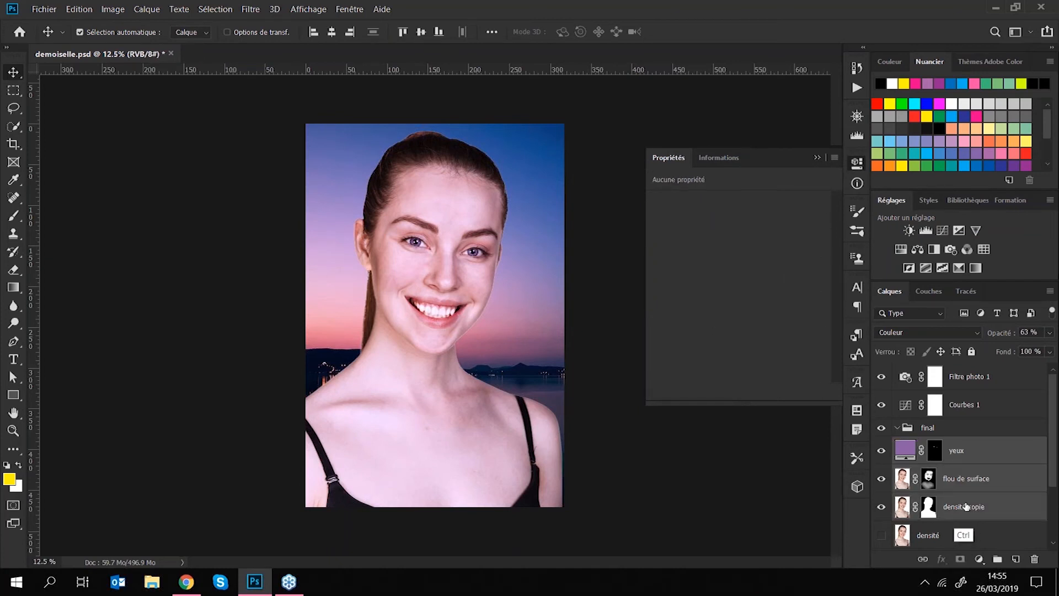
{"action": "left_click", "coordinate": [983, 479]}
{"action": "left_click", "coordinate": [981, 453]}
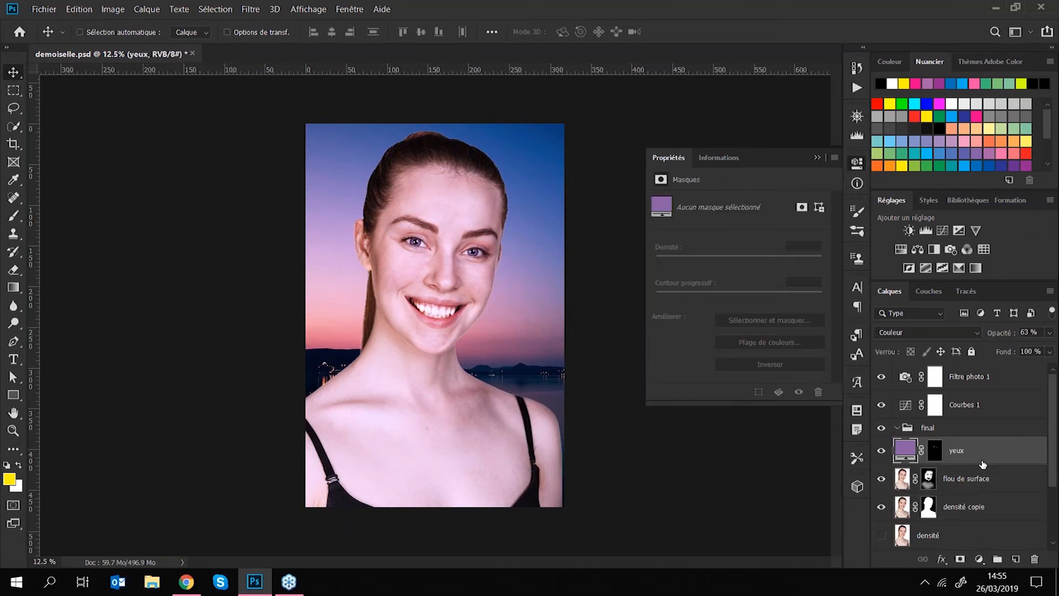
{"action": "left_click", "coordinate": [985, 481], "text": "ctrl"}
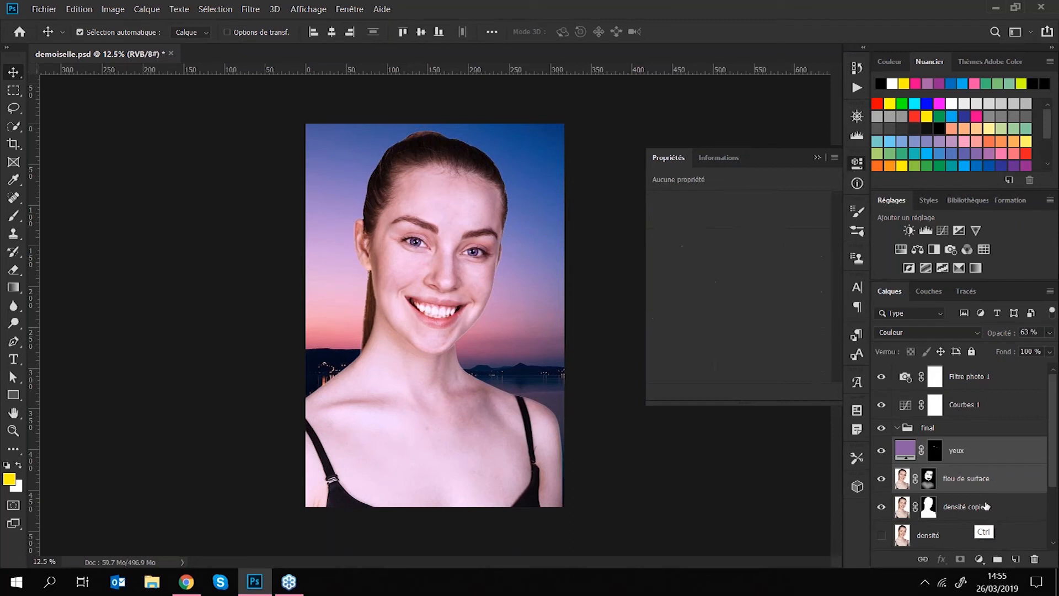
{"action": "left_click", "coordinate": [991, 506], "text": "ctrl"}
{"action": "left_click_drag", "start_coordinate": [920, 449], "coordinate": [921, 430]}
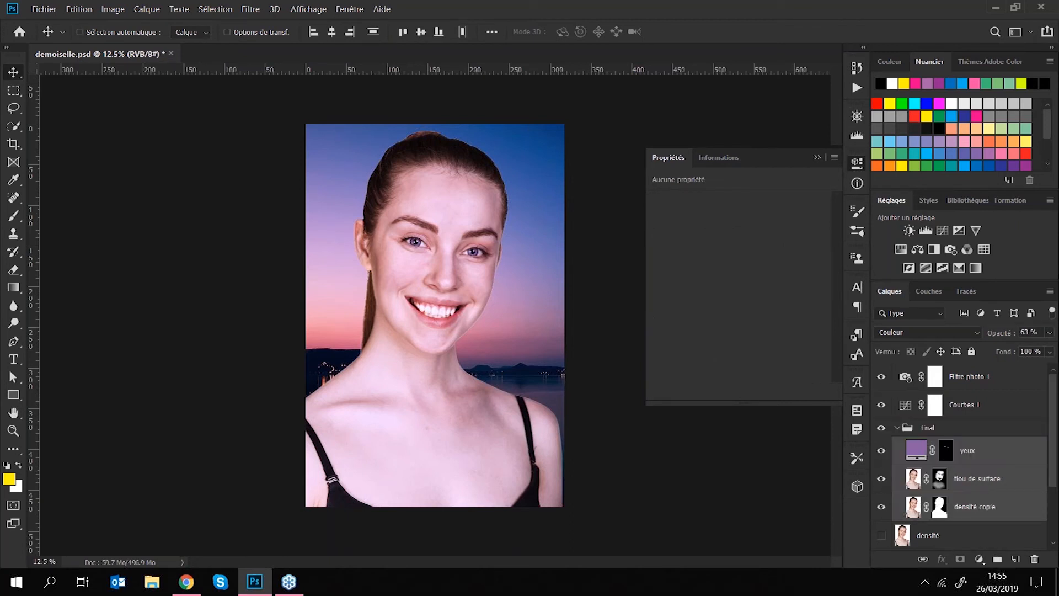
{"action": "left_click", "coordinate": [896, 428]}
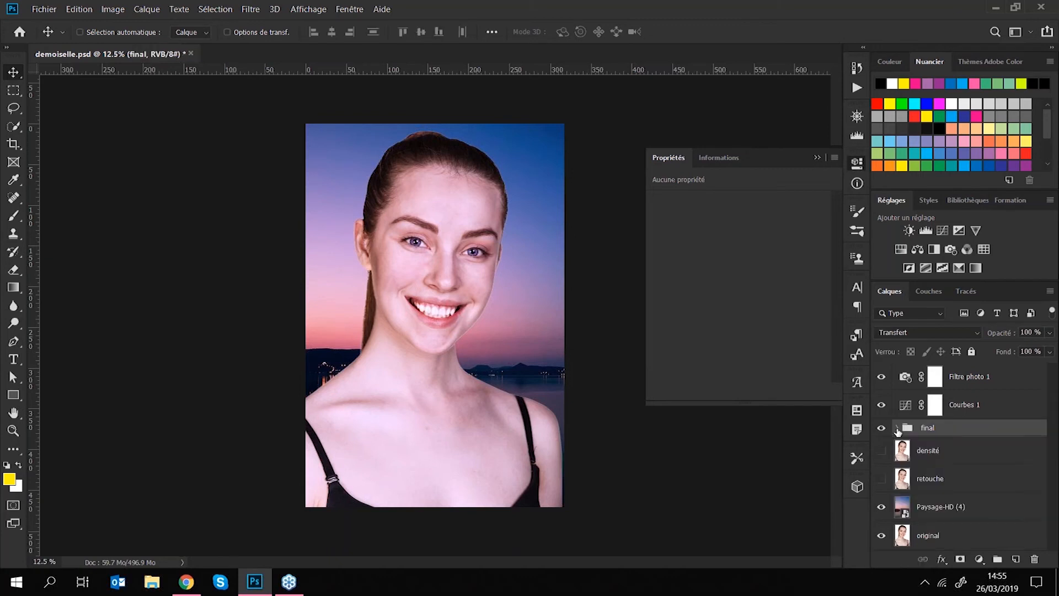
{"action": "left_click", "coordinate": [880, 429]}
{"action": "left_click", "coordinate": [881, 430]}
{"action": "left_click", "coordinate": [881, 430]}
{"action": "left_click", "coordinate": [882, 431]}
Step: Clip the Courbes 1 adjustment layer to the final group with a clipping mask
{"action": "left_click", "coordinate": [988, 406]}
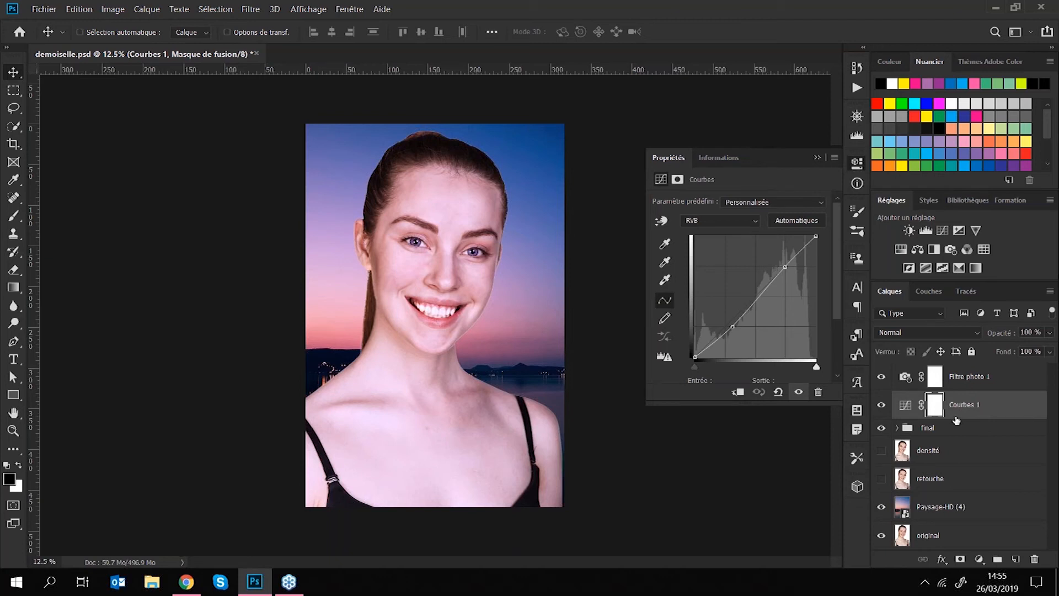
{"action": "key", "text": "alt"}
{"action": "right_click", "coordinate": [991, 403]}
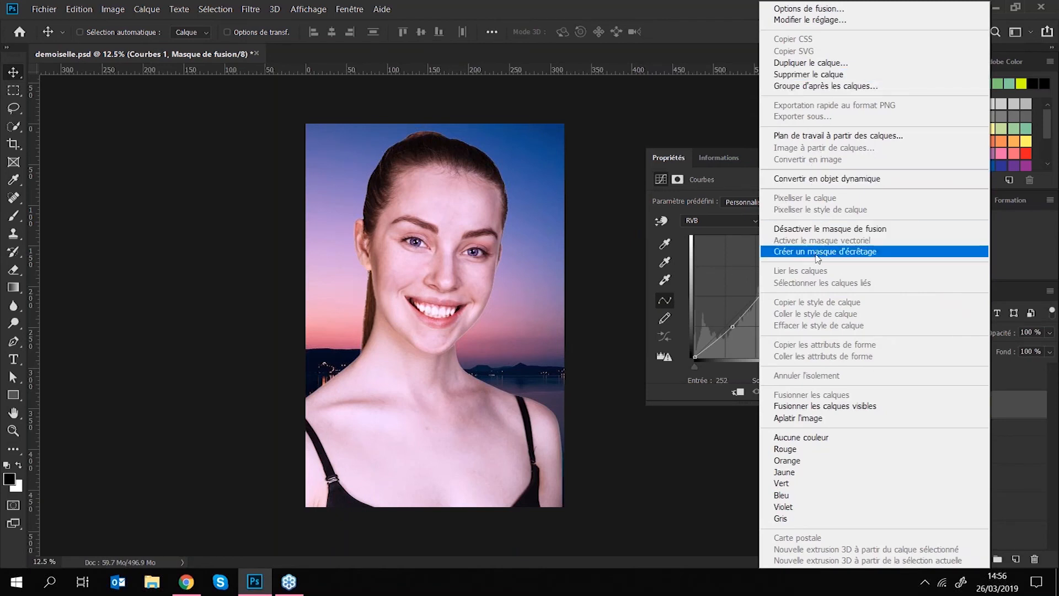
{"action": "left_click", "coordinate": [866, 252]}
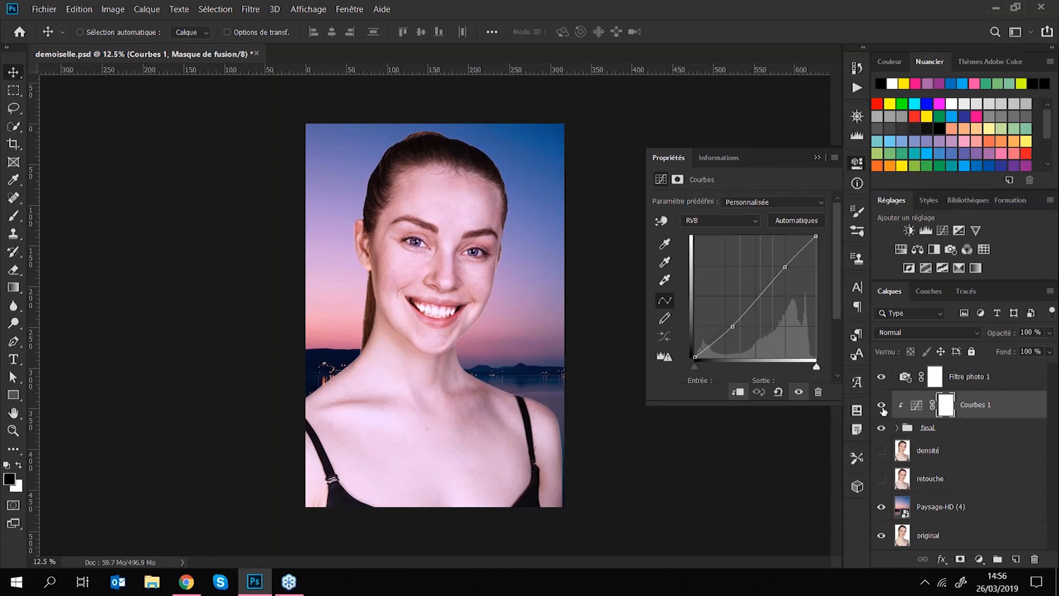
Step: Compare the image with the Courbes 1 and Filtre photo 1 adjustments each hidden and shown
{"action": "left_click", "coordinate": [881, 406]}
{"action": "left_click", "coordinate": [881, 406]}
{"action": "left_click", "coordinate": [882, 406]}
{"action": "left_click", "coordinate": [882, 406]}
{"action": "left_click", "coordinate": [883, 406]}
{"action": "left_click", "coordinate": [882, 407]}
{"action": "left_click", "coordinate": [883, 407]}
{"action": "left_click", "coordinate": [882, 407]}
{"action": "left_click", "coordinate": [882, 377]}
{"action": "left_click", "coordinate": [882, 381]}
Step: Clip the Filtre photo 1 layer to the final group as well and raise its density slightly
{"action": "left_click", "coordinate": [983, 377]}
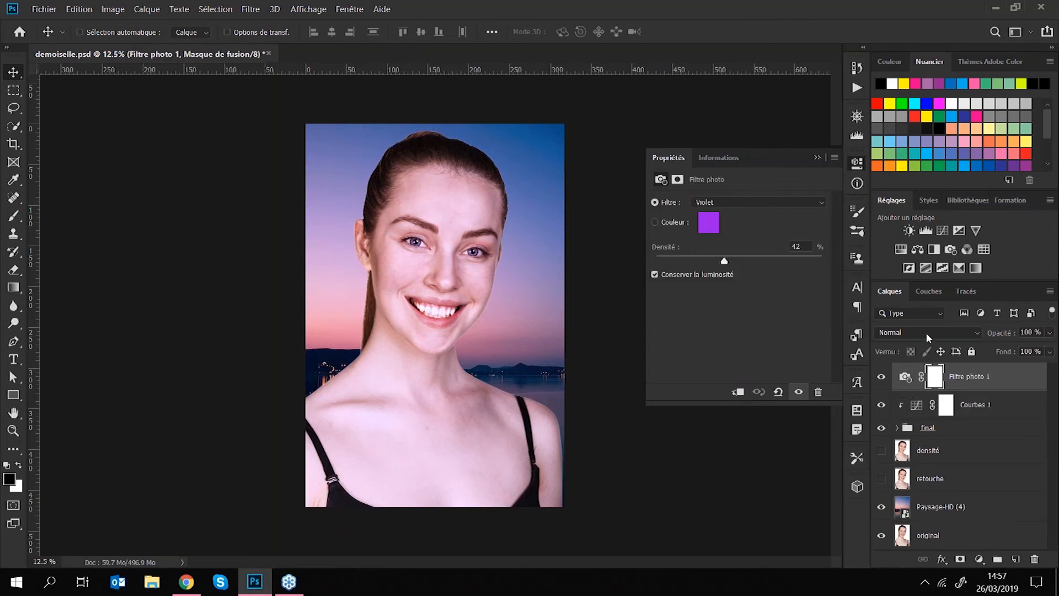
{"action": "key", "text": "alt"}
{"action": "left_click", "coordinate": [971, 390], "text": "alt"}
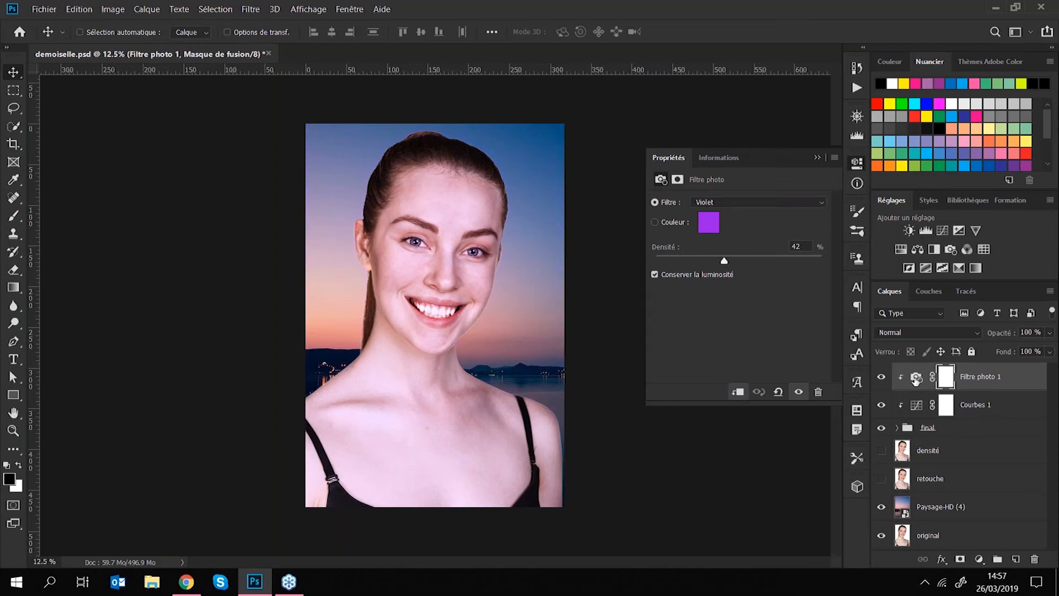
{"action": "mouse_move", "coordinate": [725, 262]}
{"action": "left_mouse_down"}
{"action": "mouse_move", "coordinate": [749, 260]}
{"action": "mouse_move", "coordinate": [704, 266]}
{"action": "mouse_move", "coordinate": [772, 267]}
{"action": "mouse_move", "coordinate": [709, 274]}
{"action": "mouse_move", "coordinate": [733, 274]}
{"action": "left_mouse_up"}
Step: Lower the shadow point of the Courbes 1 curve slightly to deepen the woman's dark tones
{"action": "left_click", "coordinate": [911, 405]}
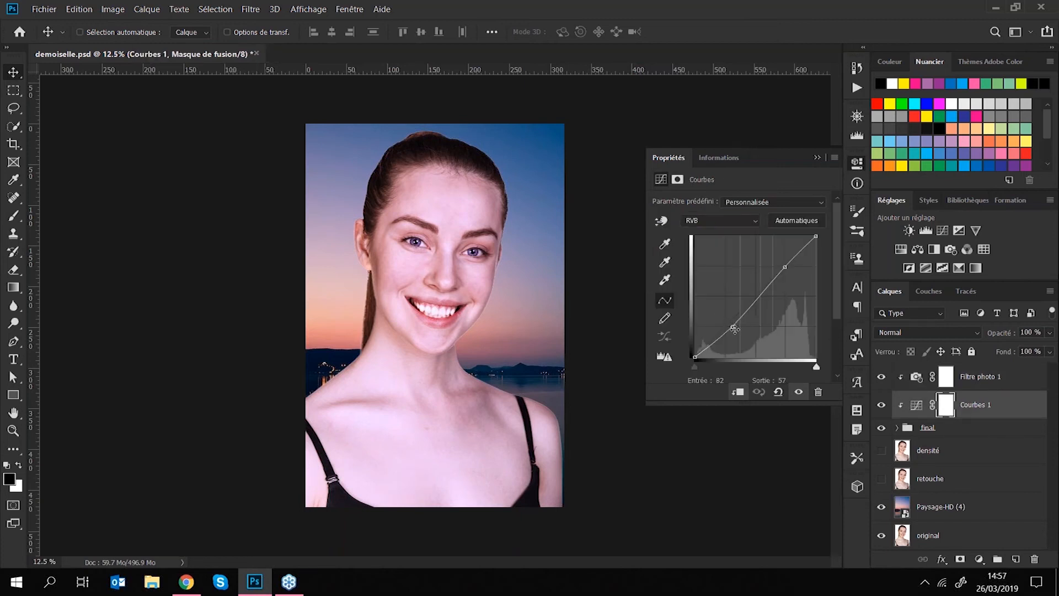
{"action": "left_click_drag", "start_coordinate": [732, 327], "coordinate": [732, 329]}
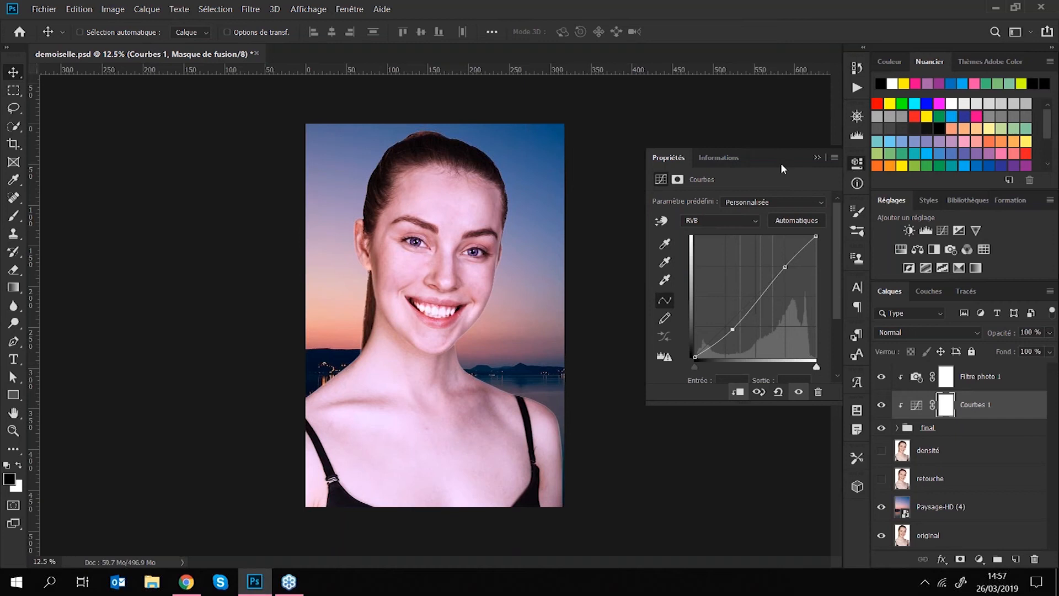
{"action": "left_click", "coordinate": [817, 157]}
Step: Add a clipped Color Lookup adjustment layer above Courbes 1 and apply the HorrorBlue.3DL look
{"action": "key", "text": "ctrl+minus"}
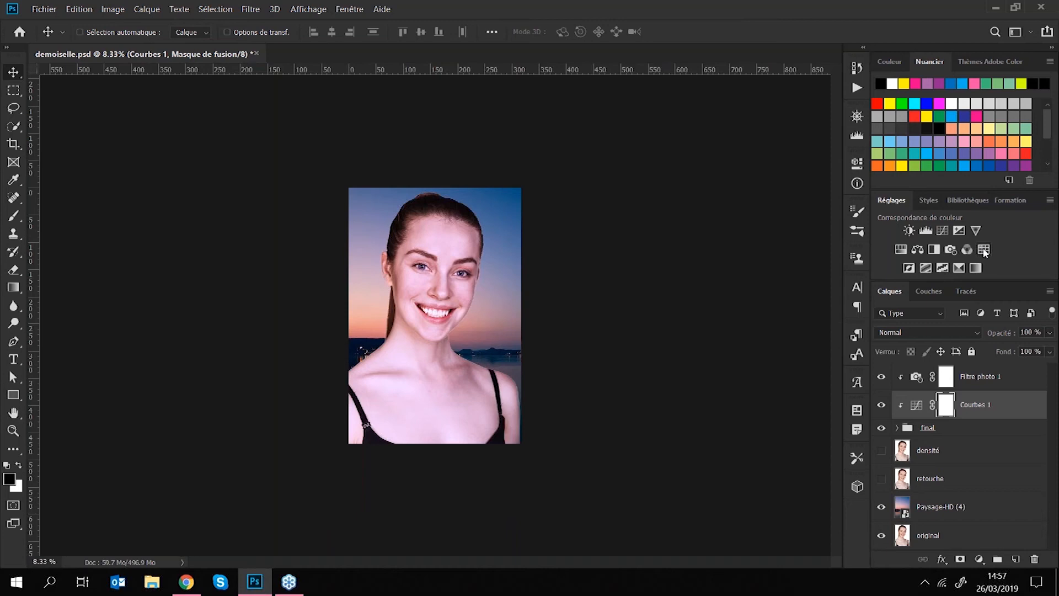
{"action": "left_click", "coordinate": [984, 249]}
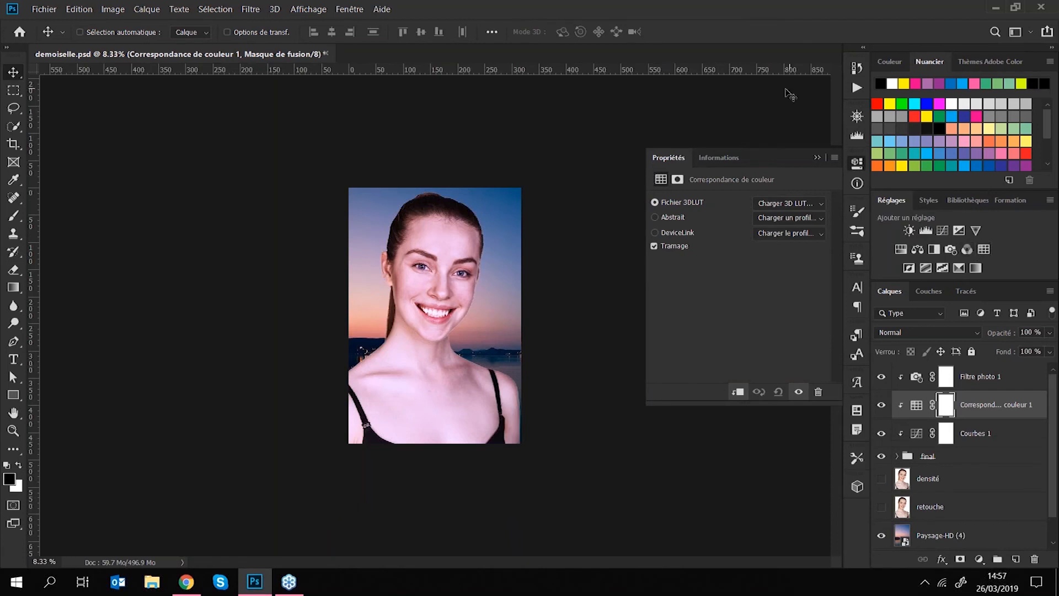
{"action": "left_click", "coordinate": [779, 205]}
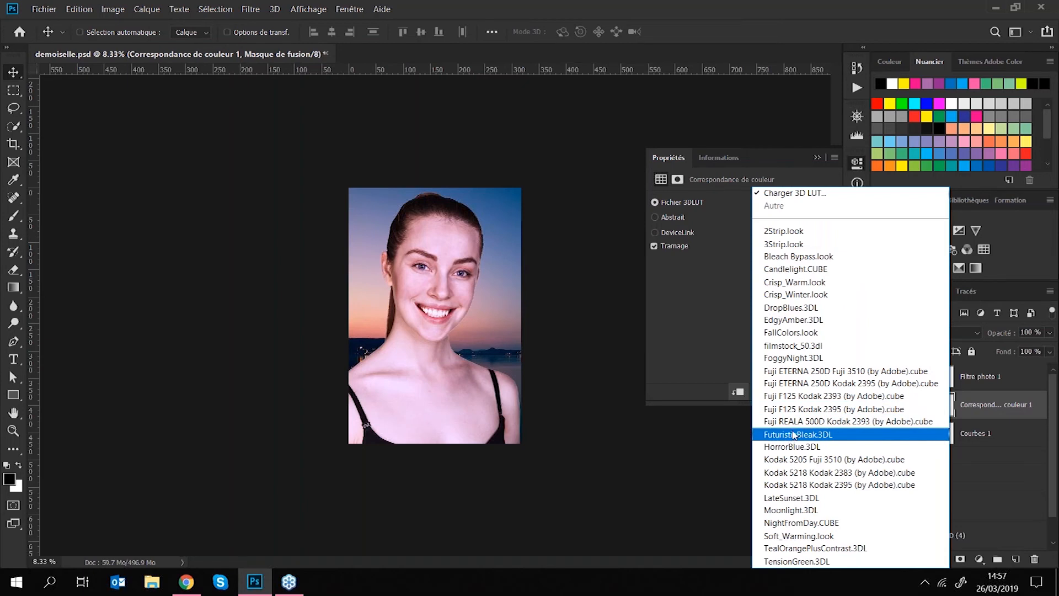
{"action": "left_click", "coordinate": [791, 446]}
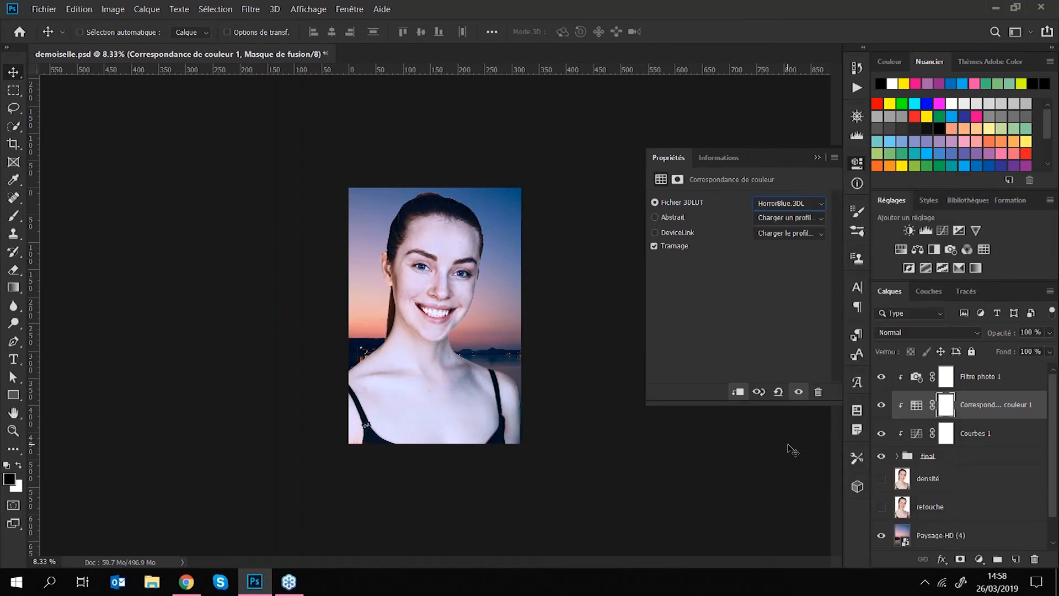
Step: Try the Fuji ETERNA 250D Fuji 3510, ETERNA 250D Kodak 2395, F125 Kodak 2395 and Kodak 5205 Fuji 3510 LUTs on the Color Lookup layer
{"action": "left_click", "coordinate": [789, 203]}
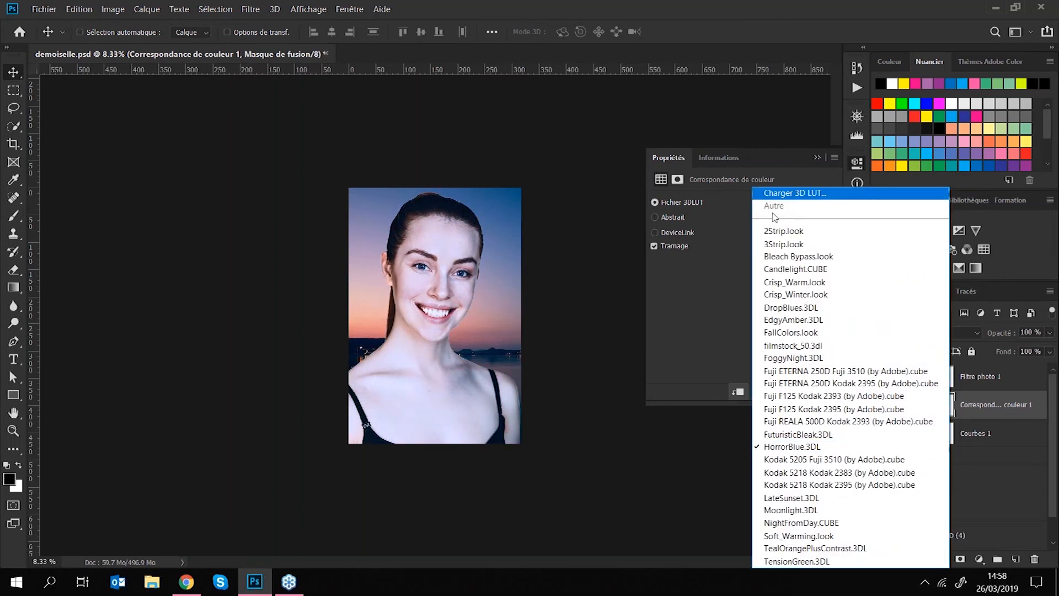
{"action": "left_click", "coordinate": [783, 375]}
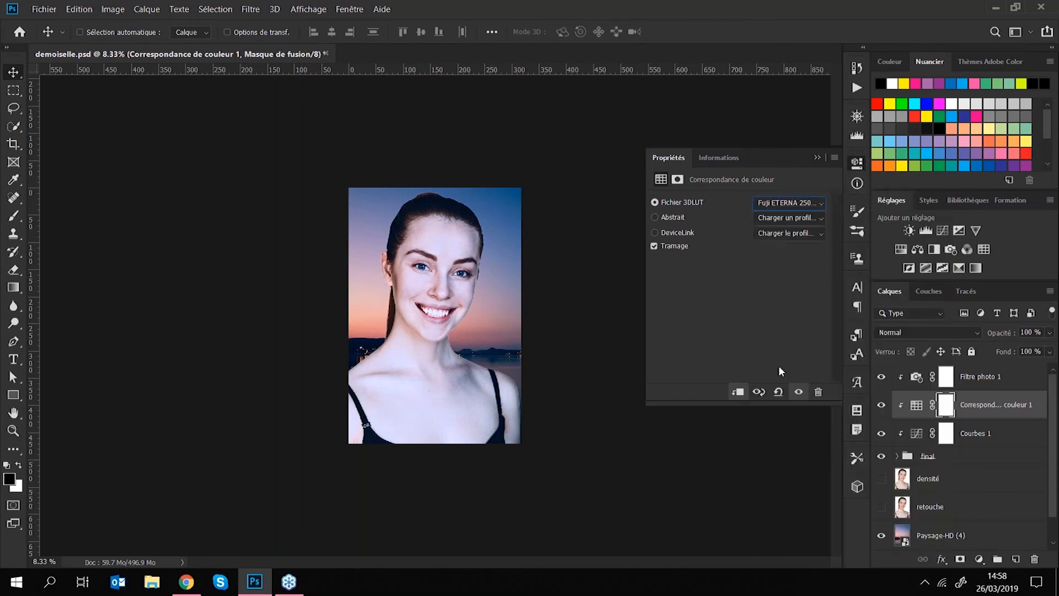
{"action": "left_click", "coordinate": [784, 205]}
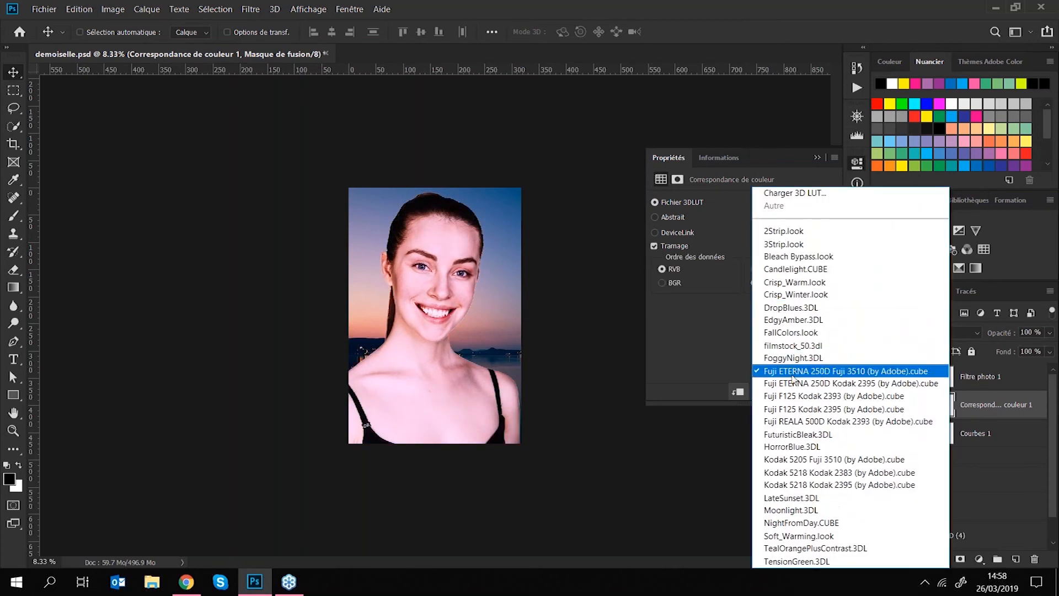
{"action": "left_click", "coordinate": [789, 380]}
{"action": "left_click", "coordinate": [783, 207]}
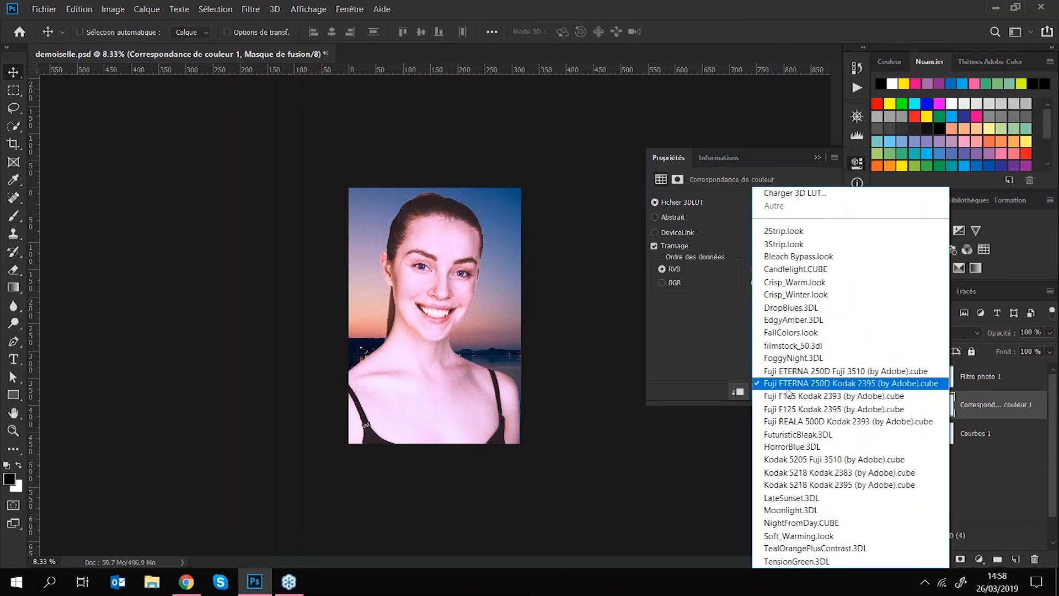
{"action": "left_click", "coordinate": [786, 404]}
{"action": "left_click", "coordinate": [784, 207]}
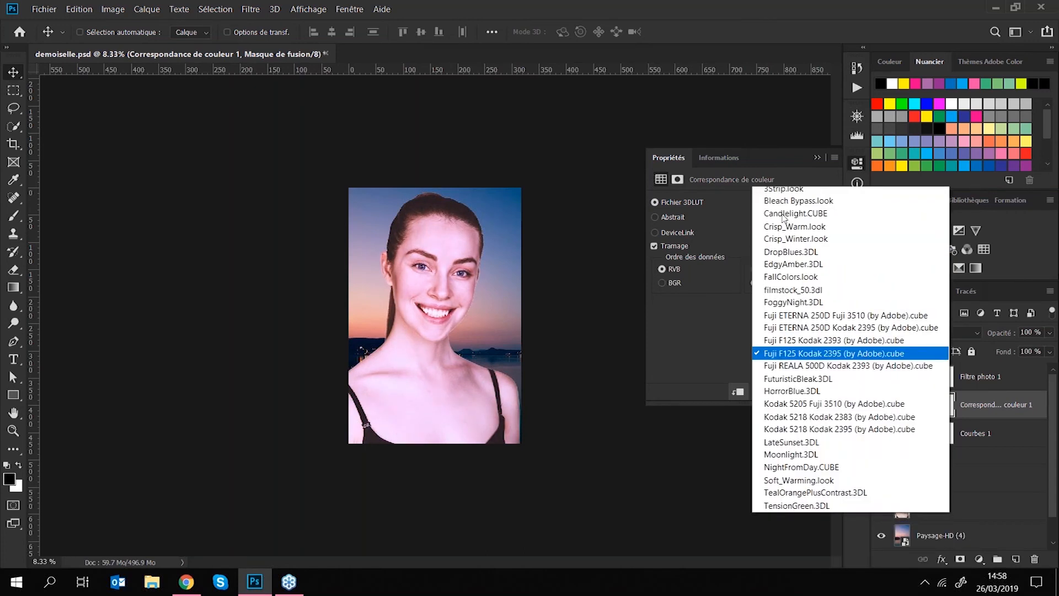
{"action": "left_click", "coordinate": [796, 459]}
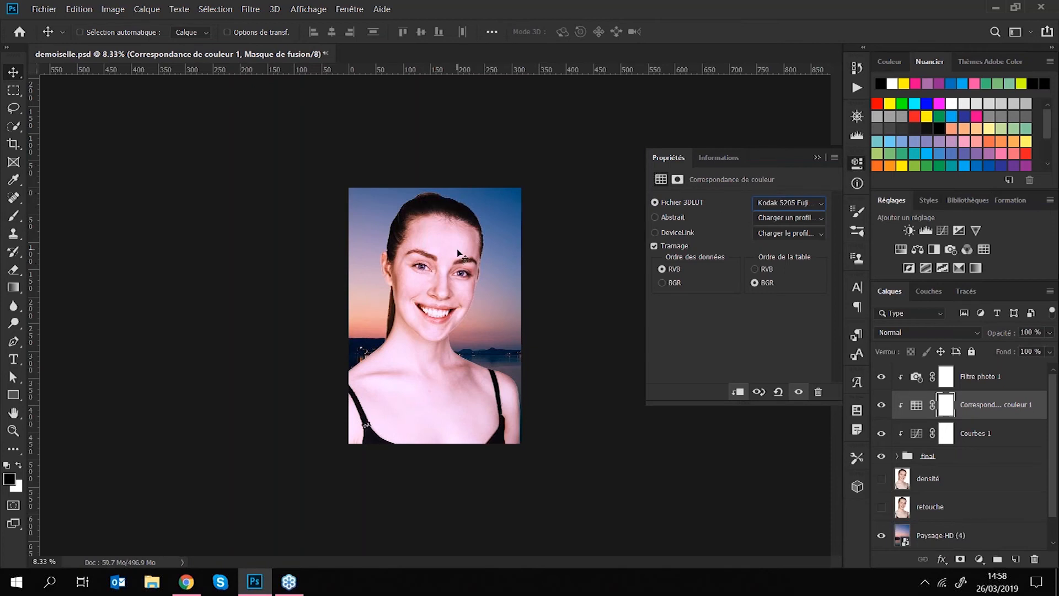
Step: Try the EdgyAmber.3DL and TensionGreen.3DL looks on the Color Lookup layer
{"action": "left_click", "coordinate": [795, 207]}
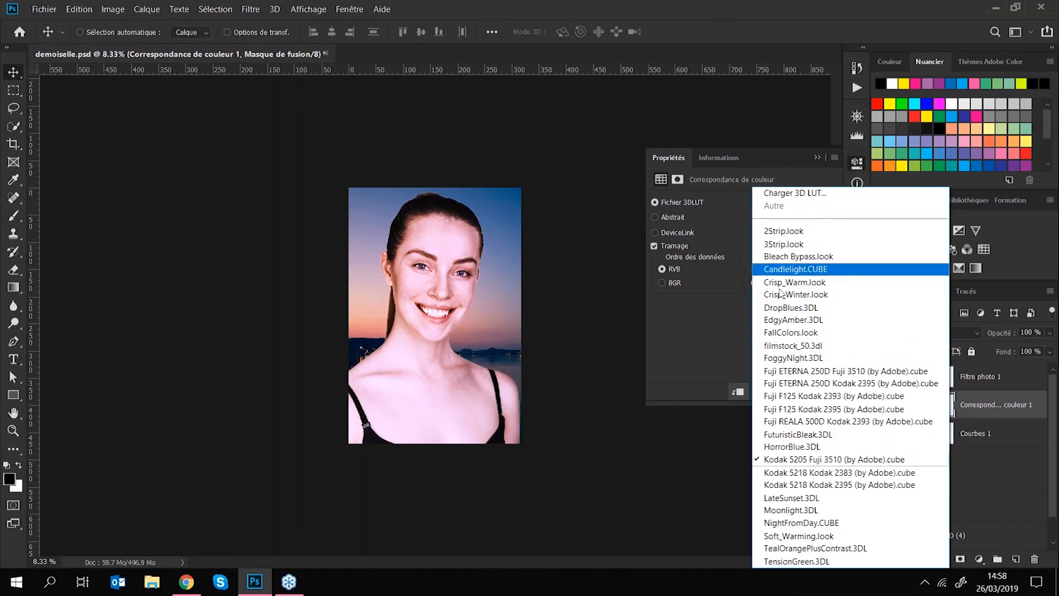
{"action": "left_click", "coordinate": [780, 320]}
{"action": "left_click", "coordinate": [785, 203]}
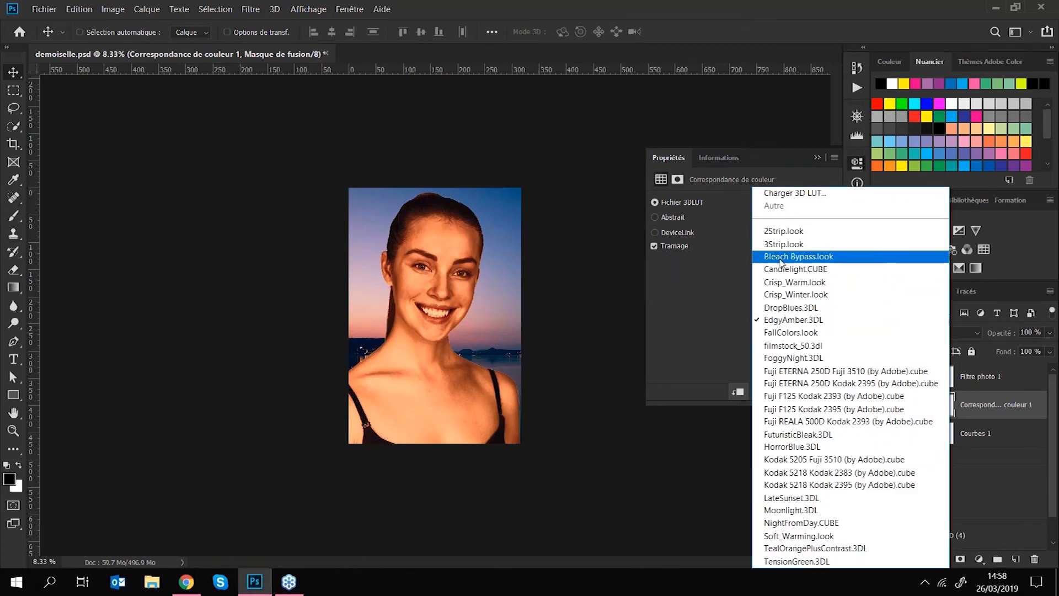
{"action": "left_click", "coordinate": [782, 561]}
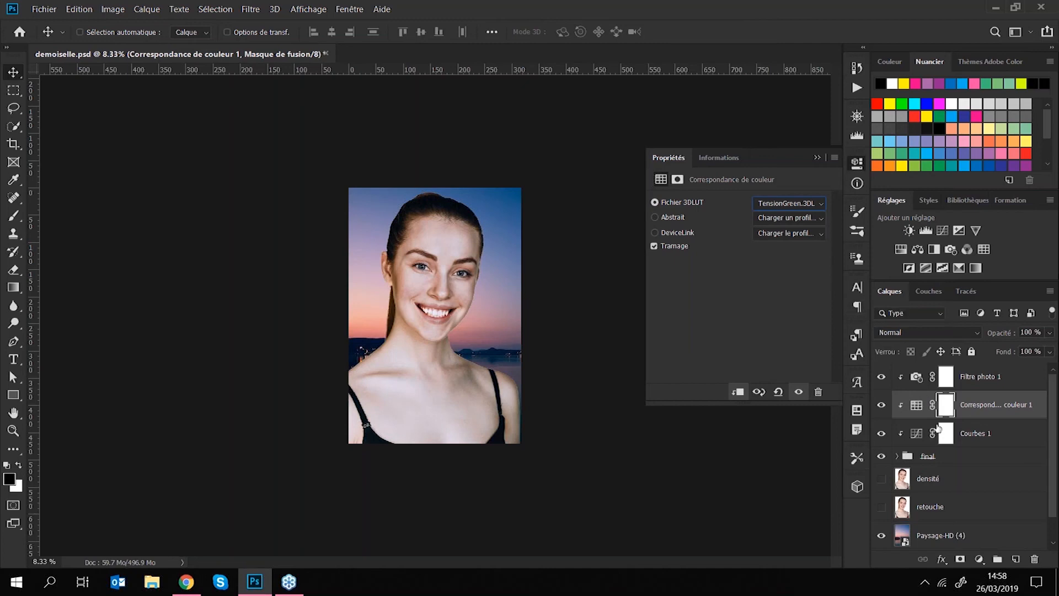
Step: Delete the Color Lookup adjustment layer together with its mask
{"action": "left_click", "coordinate": [1035, 559]}
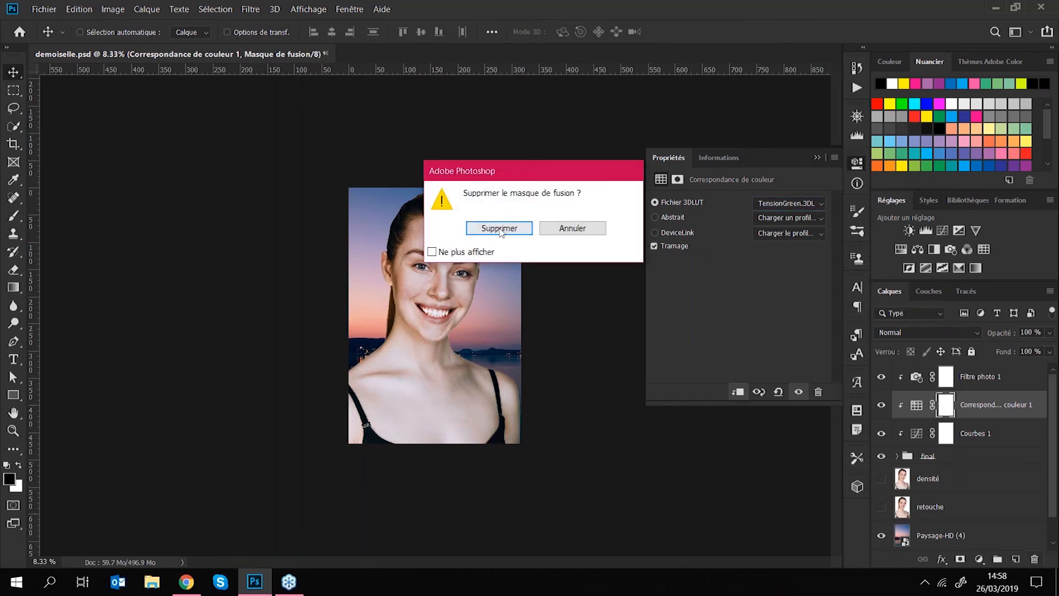
{"action": "left_click", "coordinate": [499, 227]}
{"action": "left_click", "coordinate": [1033, 559]}
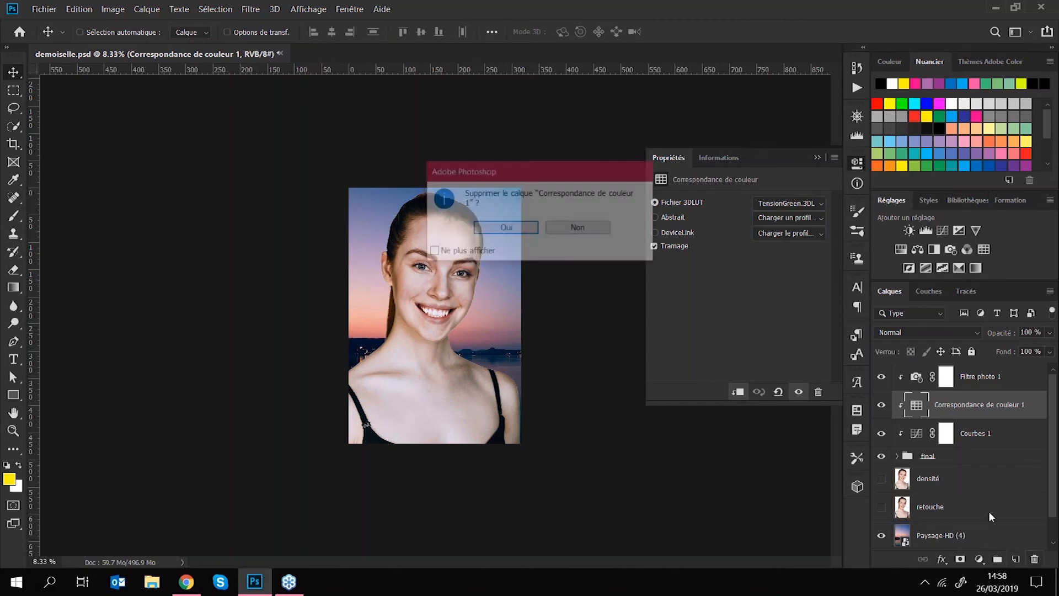
{"action": "left_click", "coordinate": [506, 227]}
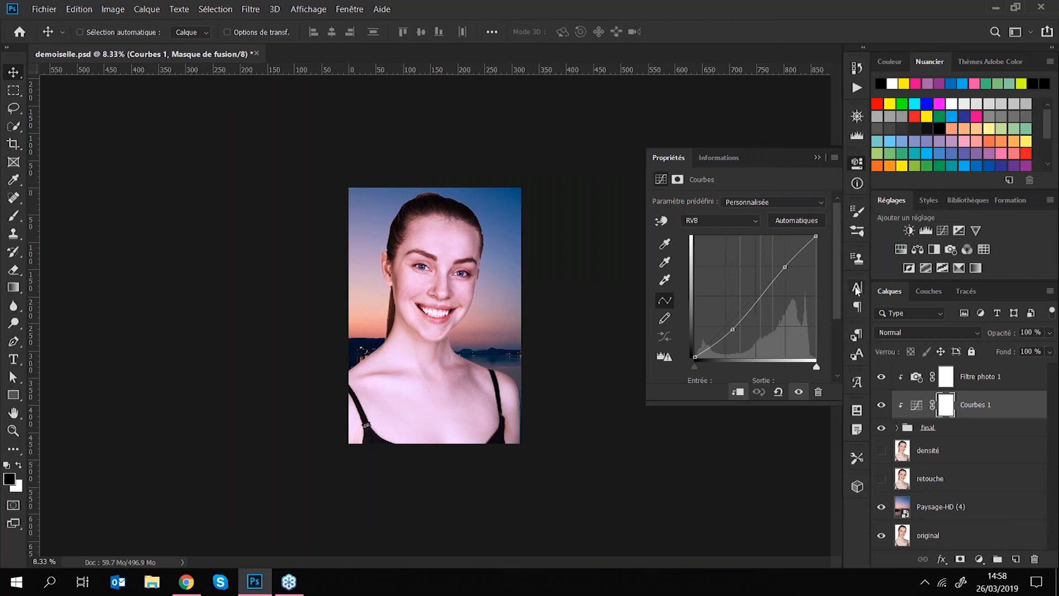
{"action": "key", "text": "z"}
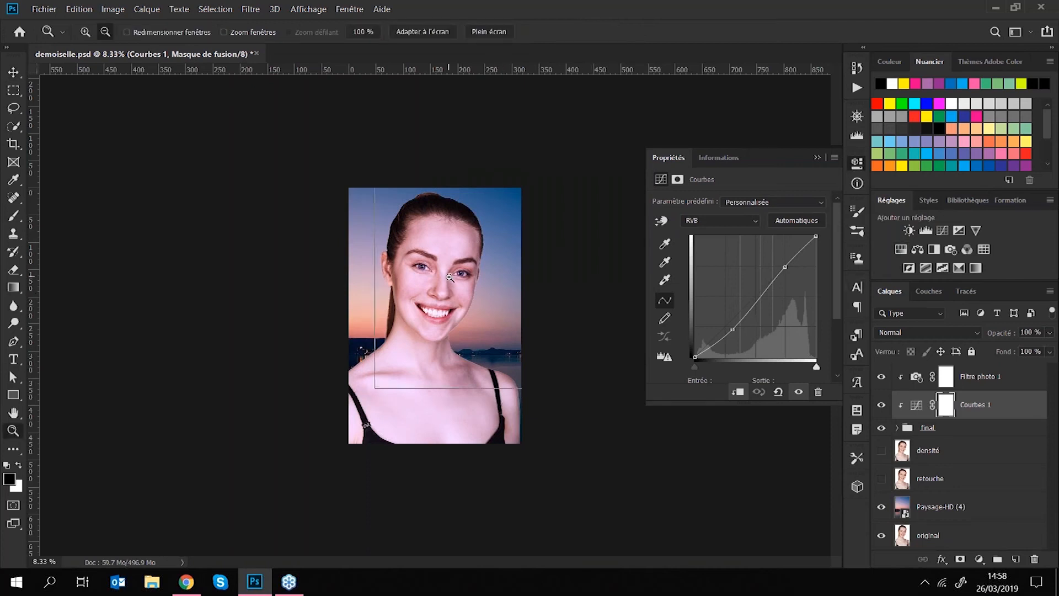
Step: Lower the shadow point of the Courbes 1 curve slightly to darken the woman's dark tones, and save the document
{"action": "left_click", "coordinate": [450, 281]}
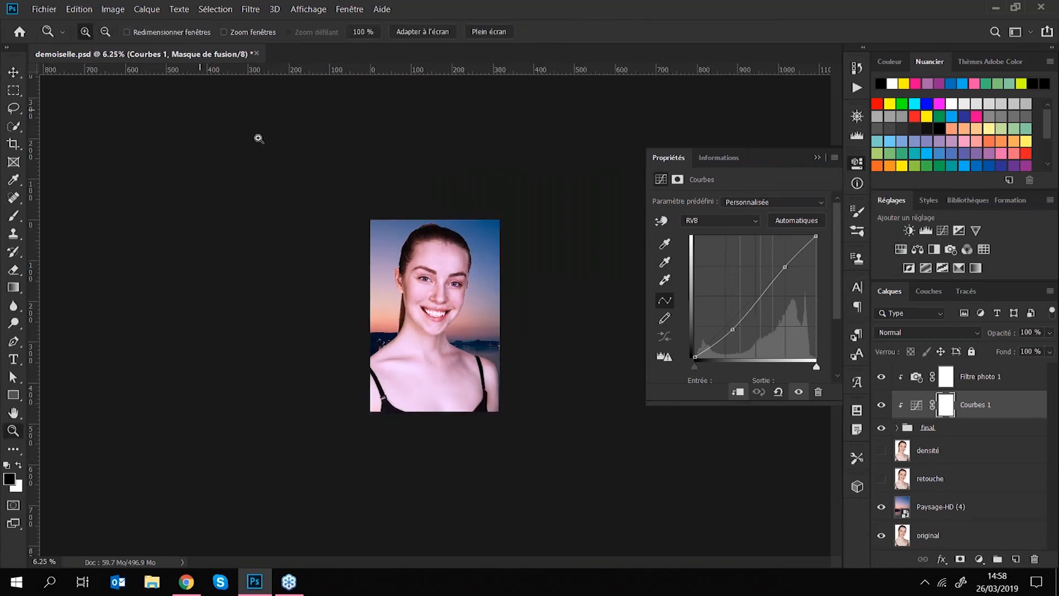
{"action": "left_click", "coordinate": [448, 274]}
{"action": "left_click", "coordinate": [447, 273]}
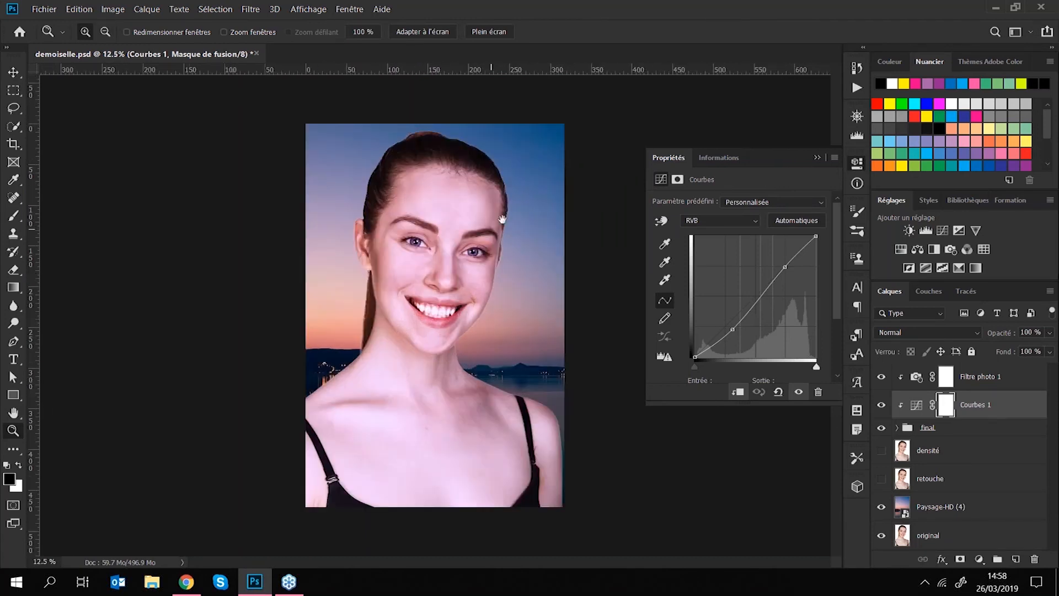
{"action": "left_click", "coordinate": [915, 379]}
{"action": "left_click", "coordinate": [916, 404]}
{"action": "left_click_drag", "start_coordinate": [733, 329], "coordinate": [734, 334]}
{"action": "left_click", "coordinate": [818, 157]}
{"action": "key", "text": "ctrl+minus"}
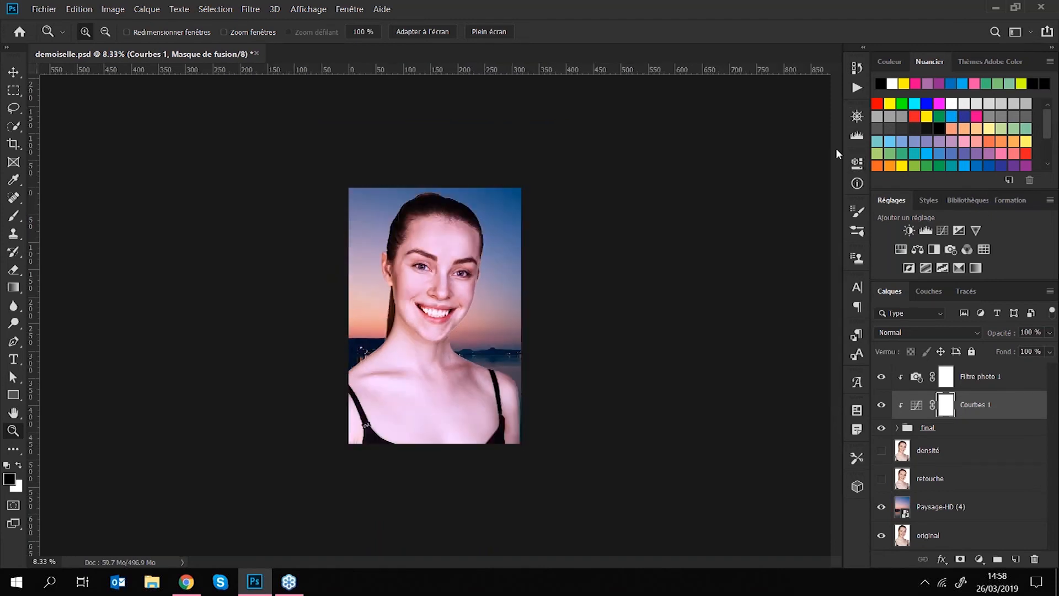
{"action": "key", "text": "ctrl+s"}
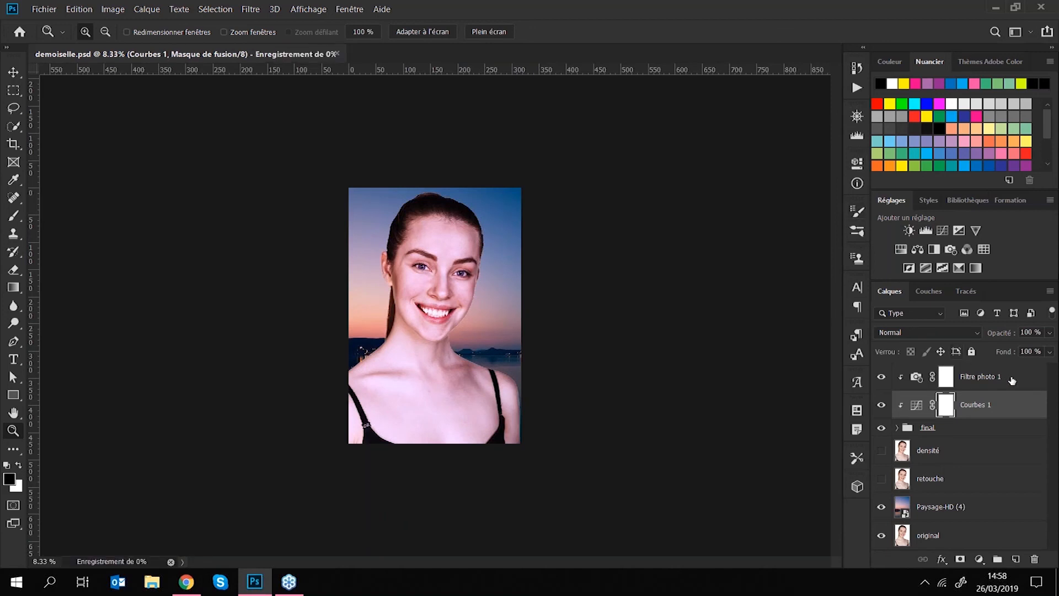
Step: Add a point text reading "MyConnecting" over the woman's shoulder, on a new layer above Filtre photo 1
{"action": "left_click", "coordinate": [1015, 382]}
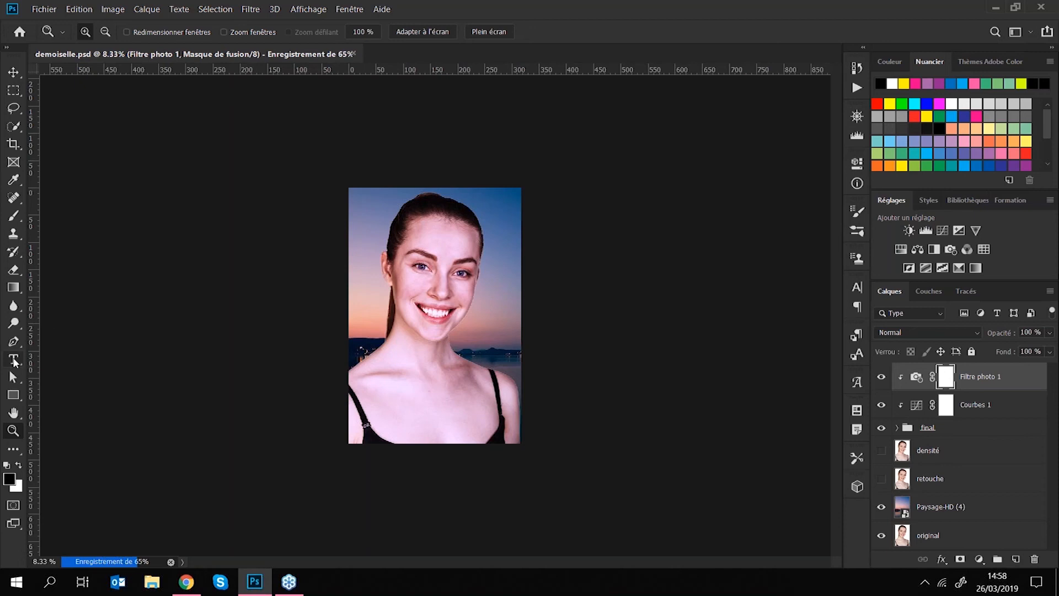
{"action": "left_click", "coordinate": [500, 189]}
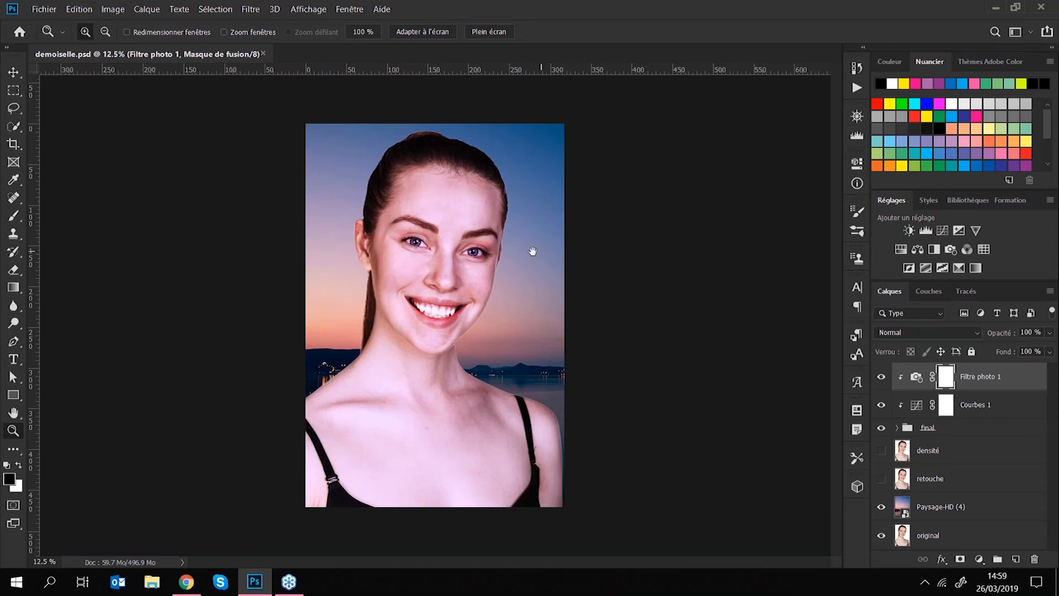
{"action": "left_click", "coordinate": [15, 359]}
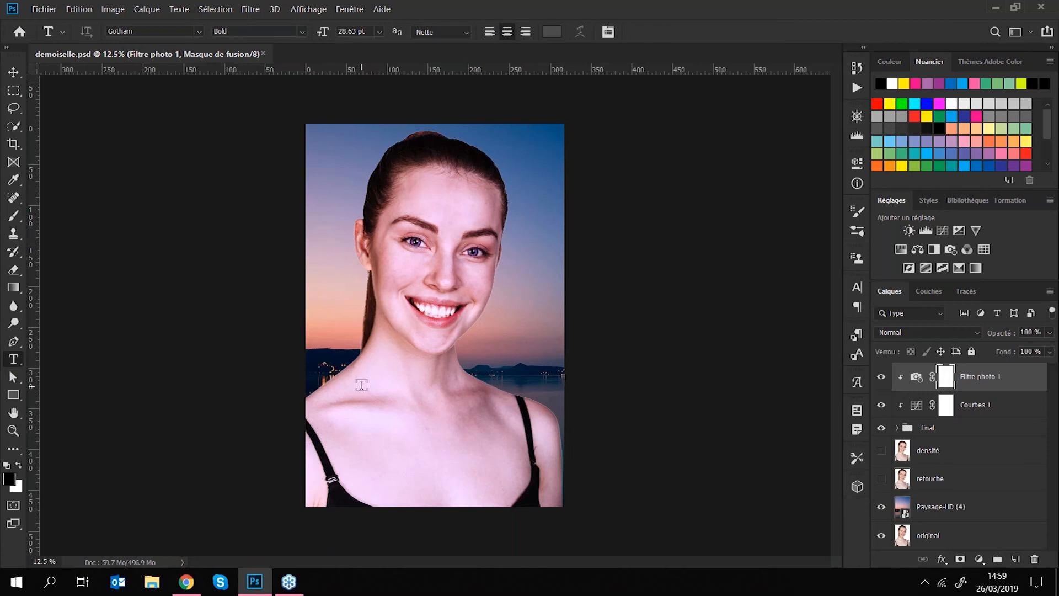
{"action": "left_click", "coordinate": [362, 387]}
{"action": "type", "text": "MyConnecting"}
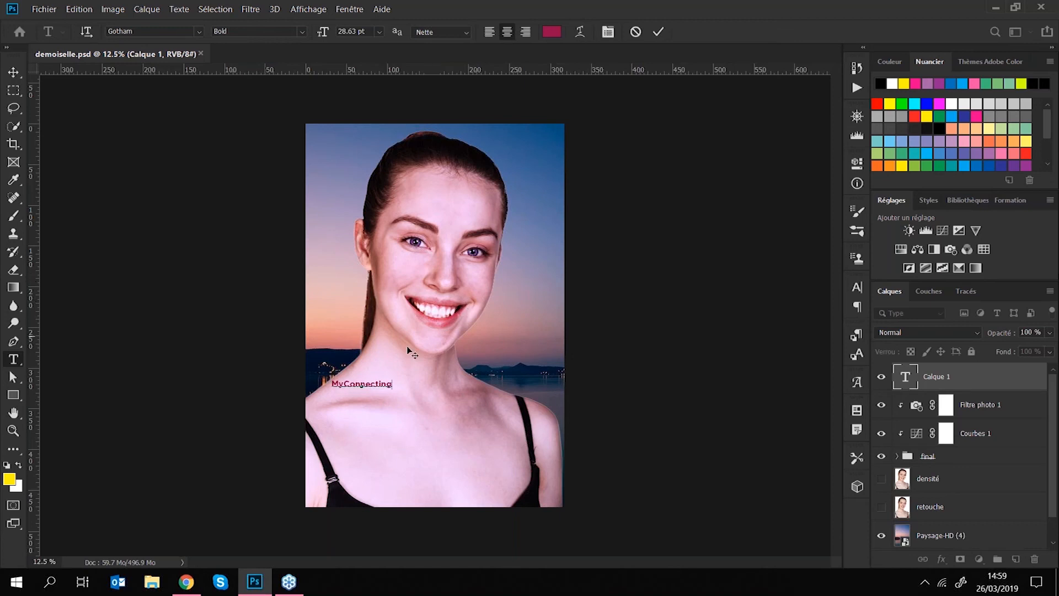
Step: Set the MyConnecting text in the Pacific Again font at 60 pt
{"action": "left_click_drag", "start_coordinate": [331, 383], "coordinate": [380, 386]}
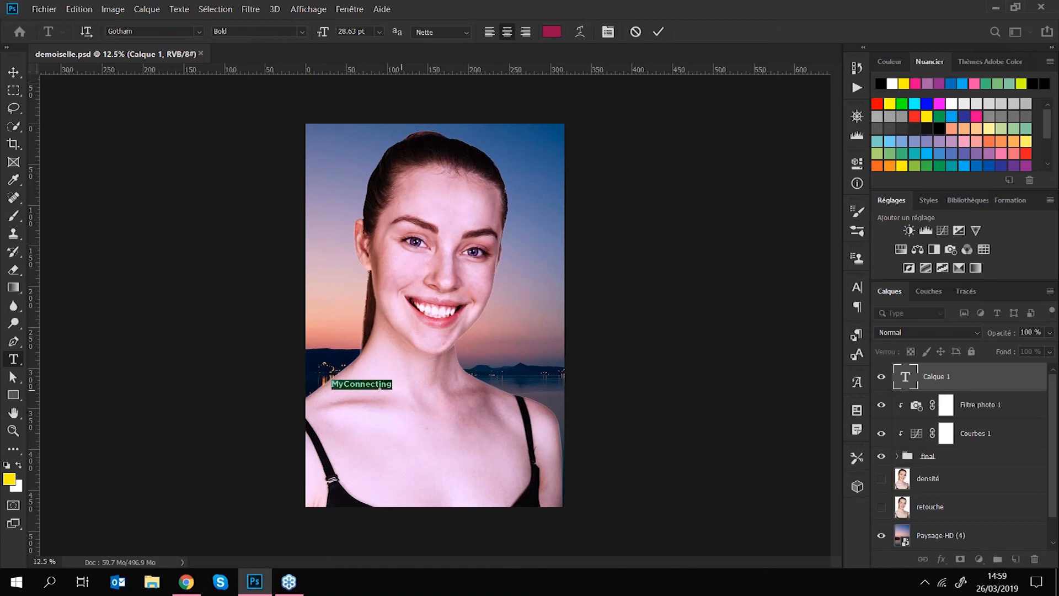
{"action": "left_click", "coordinate": [197, 34]}
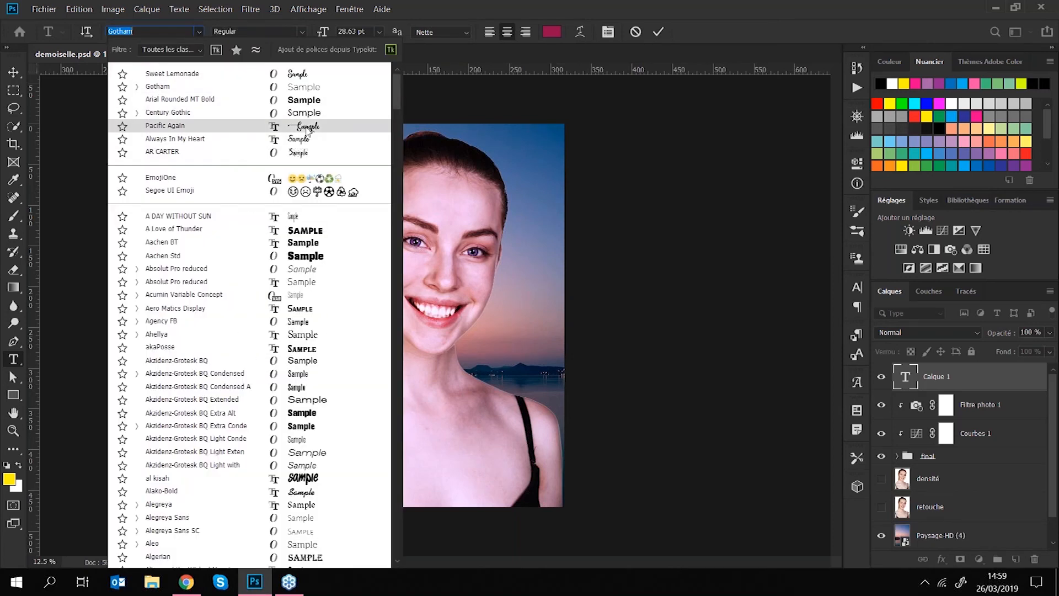
{"action": "left_click", "coordinate": [308, 128]}
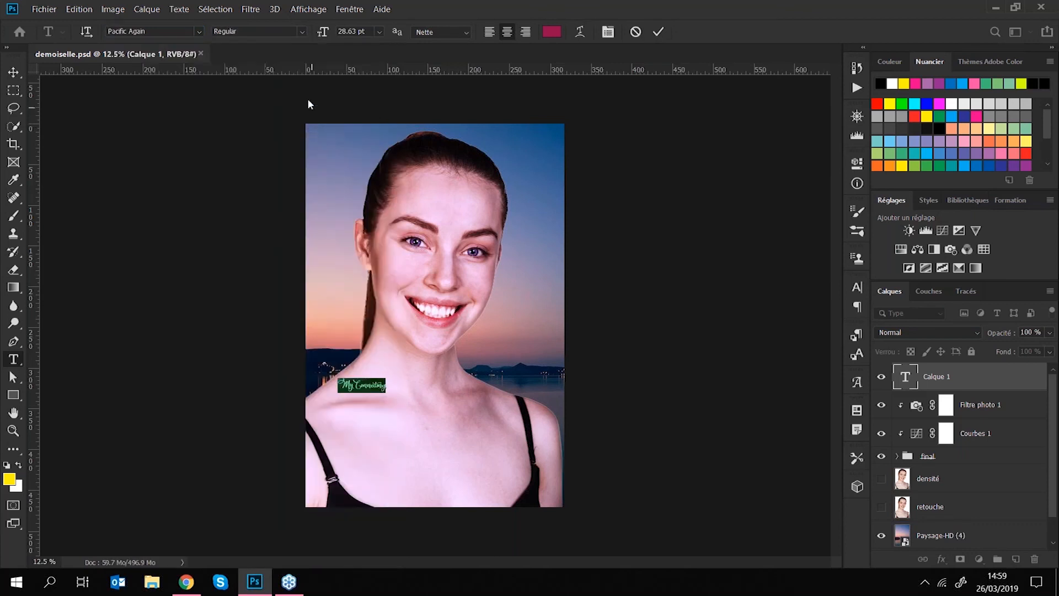
{"action": "left_click", "coordinate": [380, 32]}
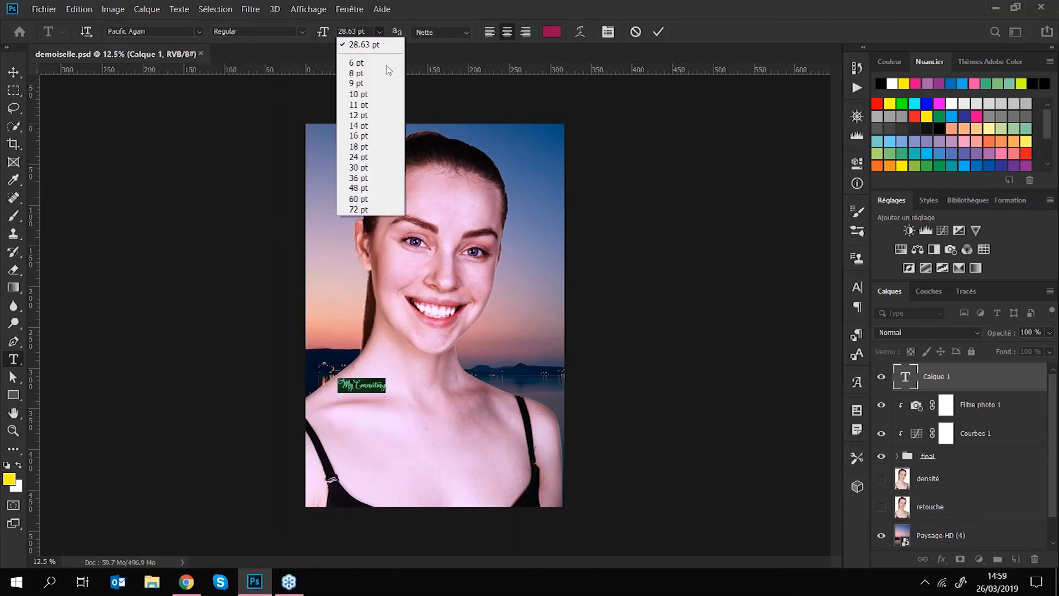
{"action": "left_click", "coordinate": [368, 195]}
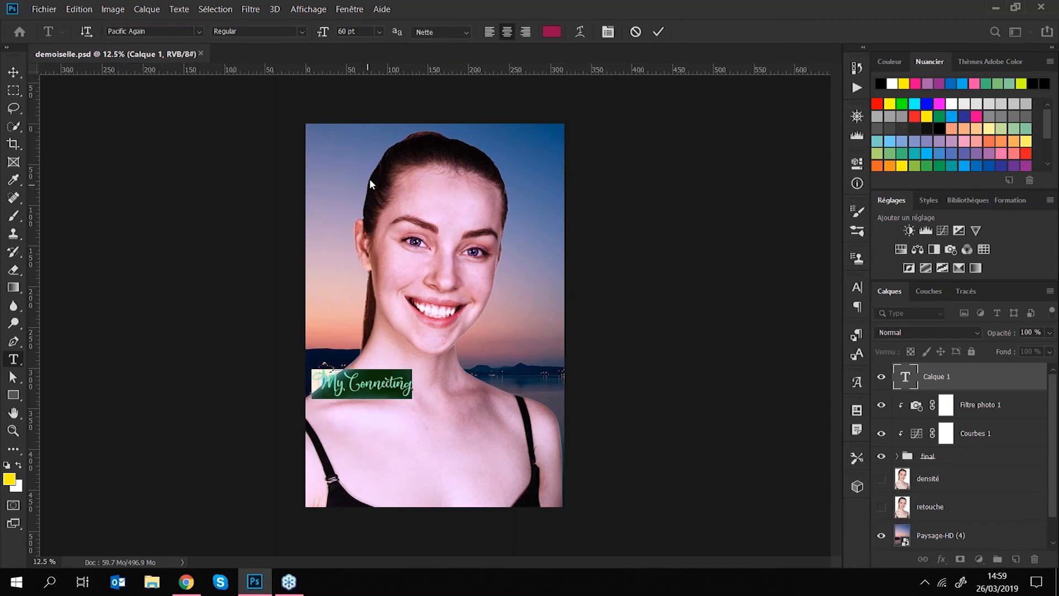
Step: Colour the MyConnecting text orange (#de6515) and commit the text edit
{"action": "left_click", "coordinate": [552, 33]}
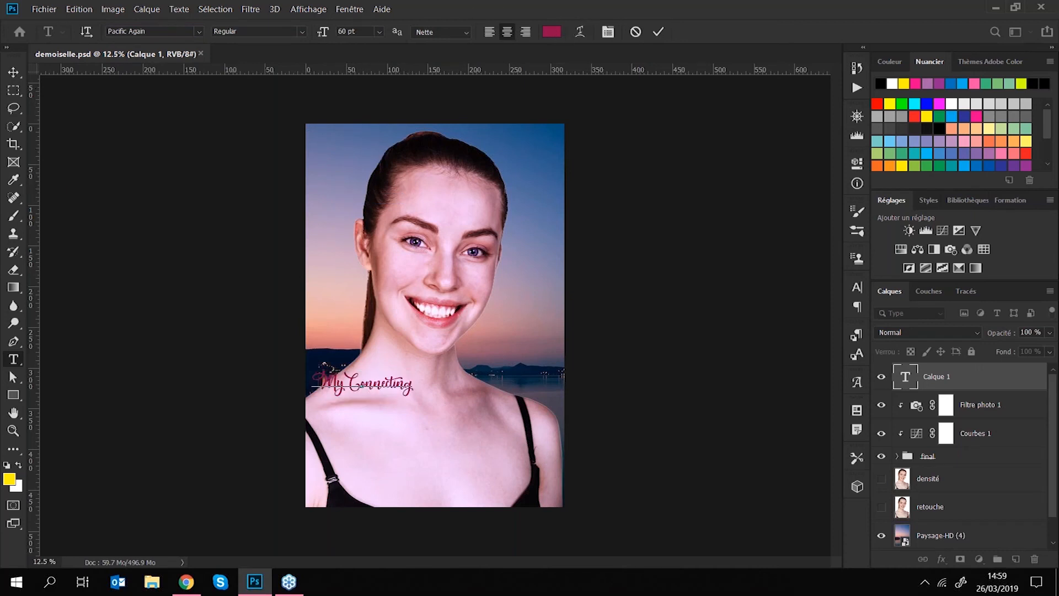
{"action": "left_click", "coordinate": [705, 340]}
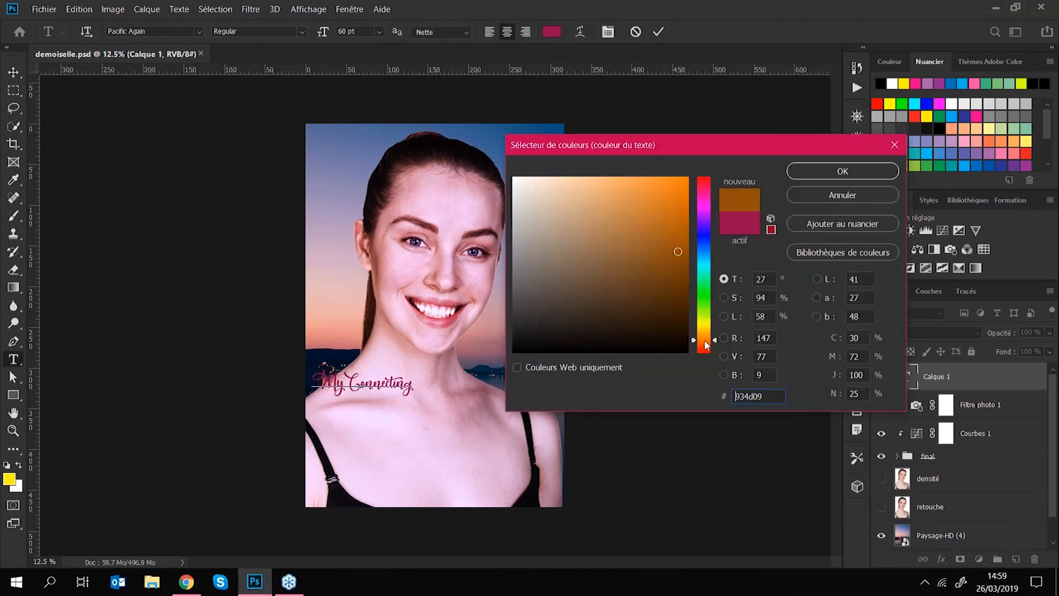
{"action": "left_click_drag", "start_coordinate": [675, 225], "coordinate": [673, 199]}
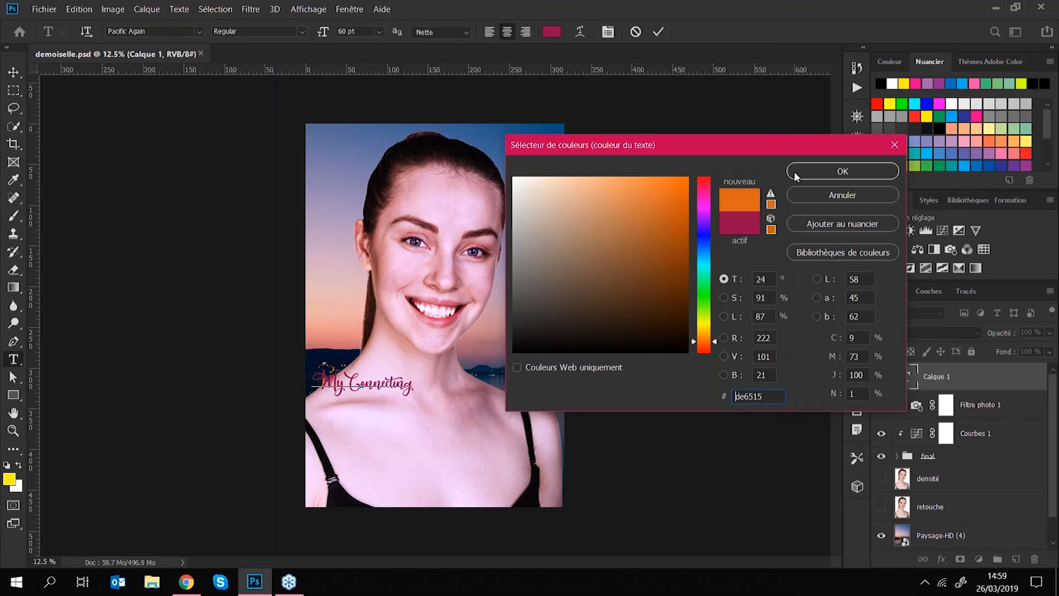
{"action": "left_click", "coordinate": [813, 171]}
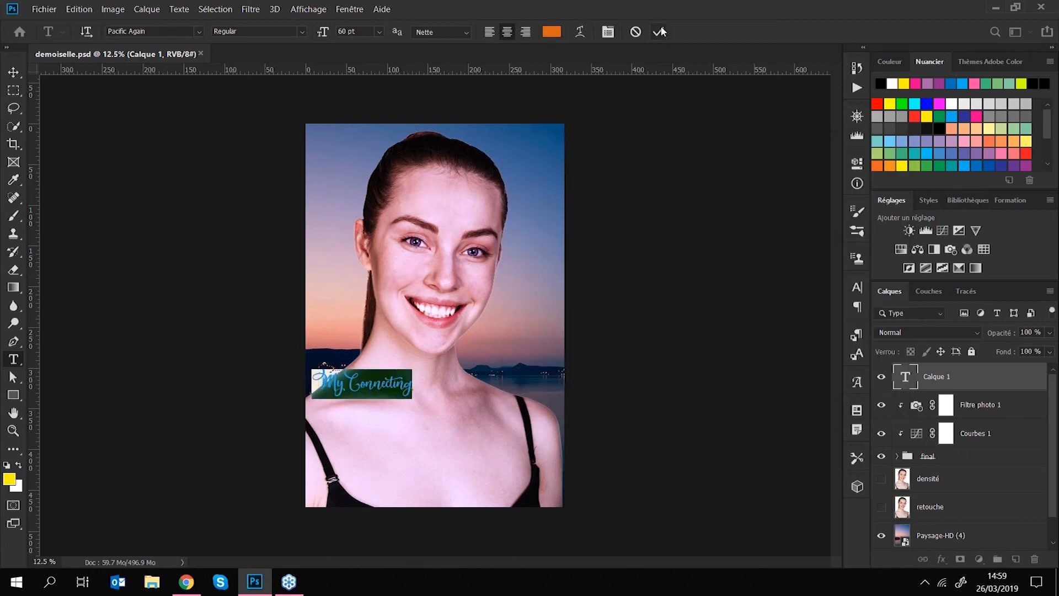
{"action": "left_click", "coordinate": [658, 32]}
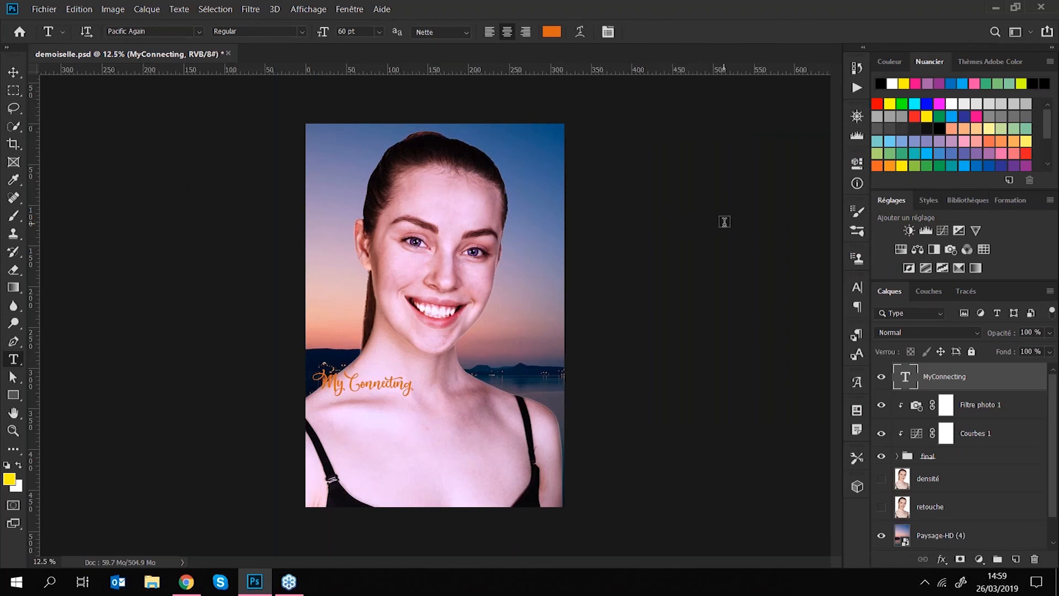
Step: Resize the MyConnecting text with Free Transform and place it over the sunset horizon, between the woman's neck and the image edge
{"action": "left_click", "coordinate": [80, 10]}
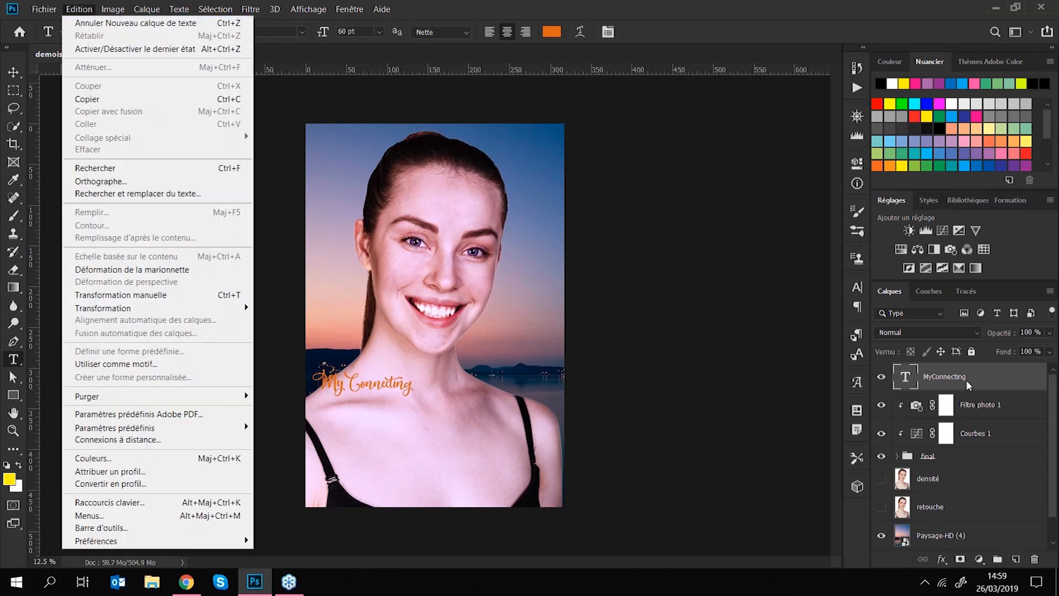
{"action": "left_click", "coordinate": [134, 296]}
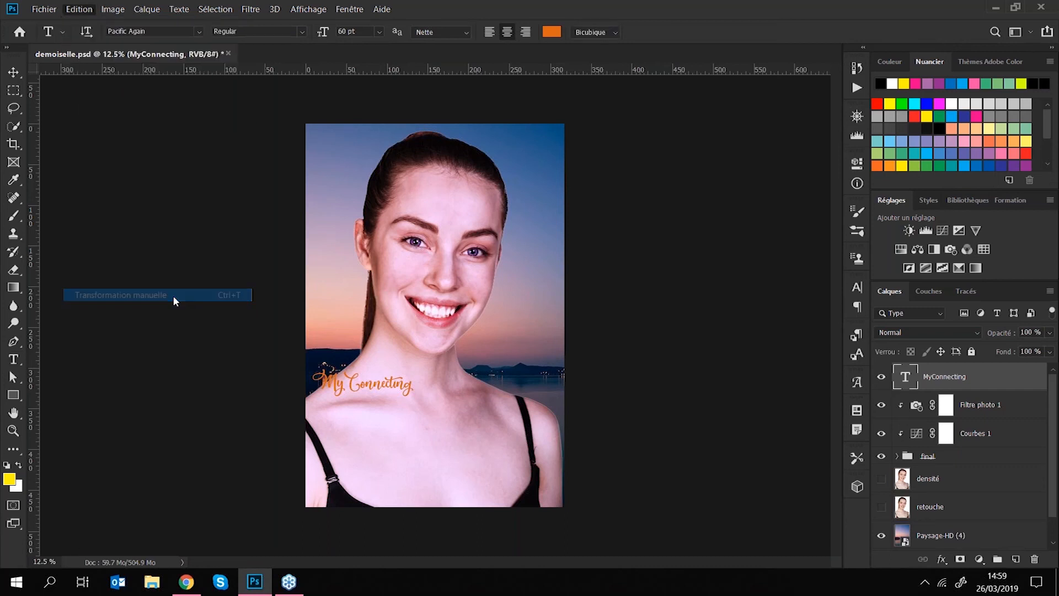
{"action": "left_click_drag", "start_coordinate": [413, 368], "coordinate": [481, 312]}
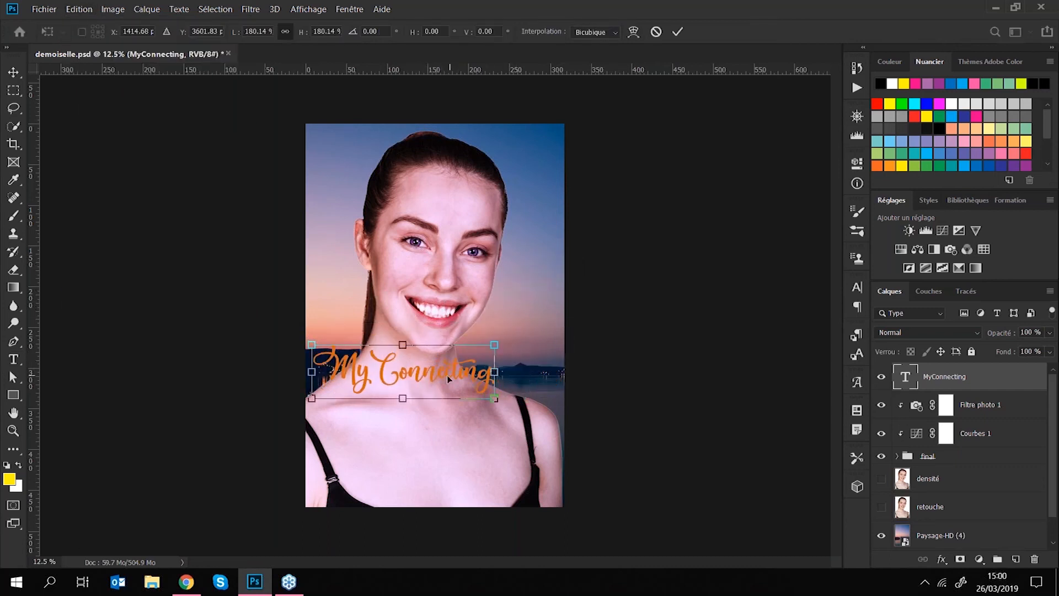
{"action": "left_click_drag", "start_coordinate": [445, 376], "coordinate": [498, 429]}
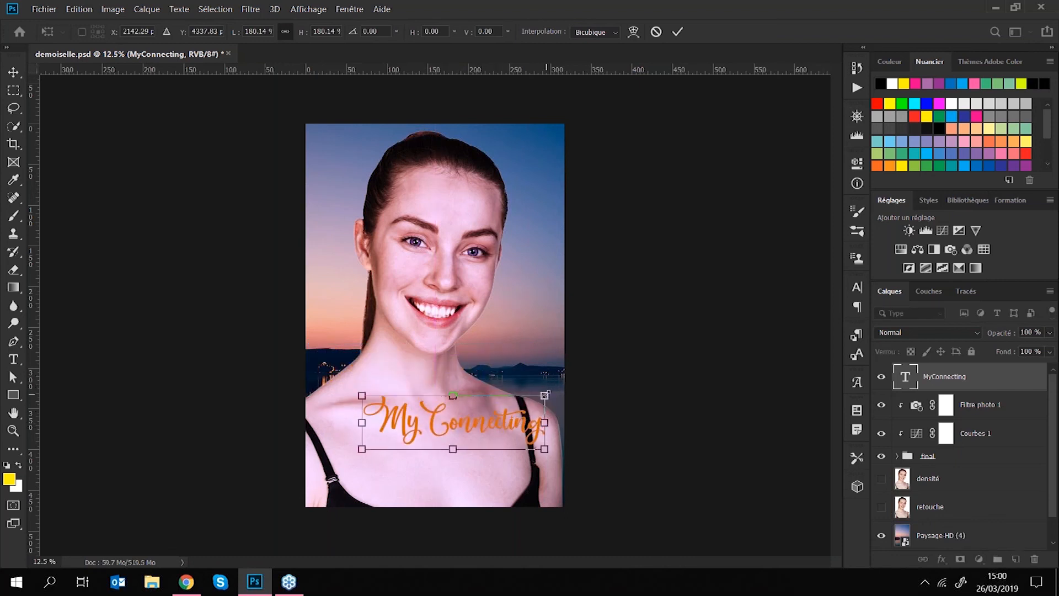
{"action": "left_click_drag", "start_coordinate": [544, 395], "coordinate": [531, 351]}
{"action": "key", "text": "Return"}
{"action": "key", "text": "v"}
{"action": "left_click_drag", "start_coordinate": [527, 351], "coordinate": [535, 354]}
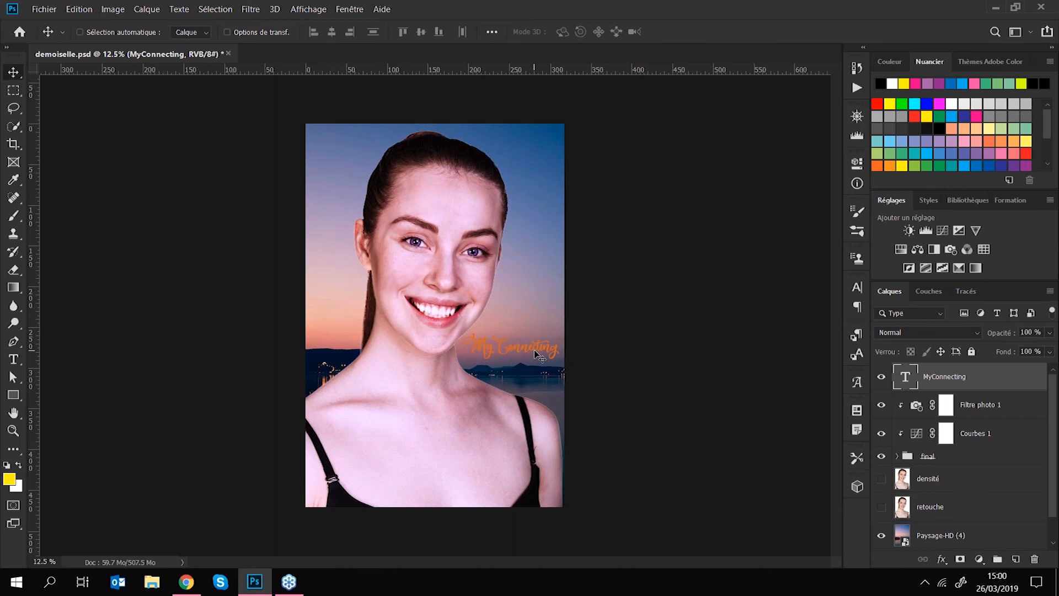
Step: Apply a white Color Overlay layer style to the MyConnecting text, with Normal blending and 100% opacity
{"action": "double_click", "coordinate": [1012, 380]}
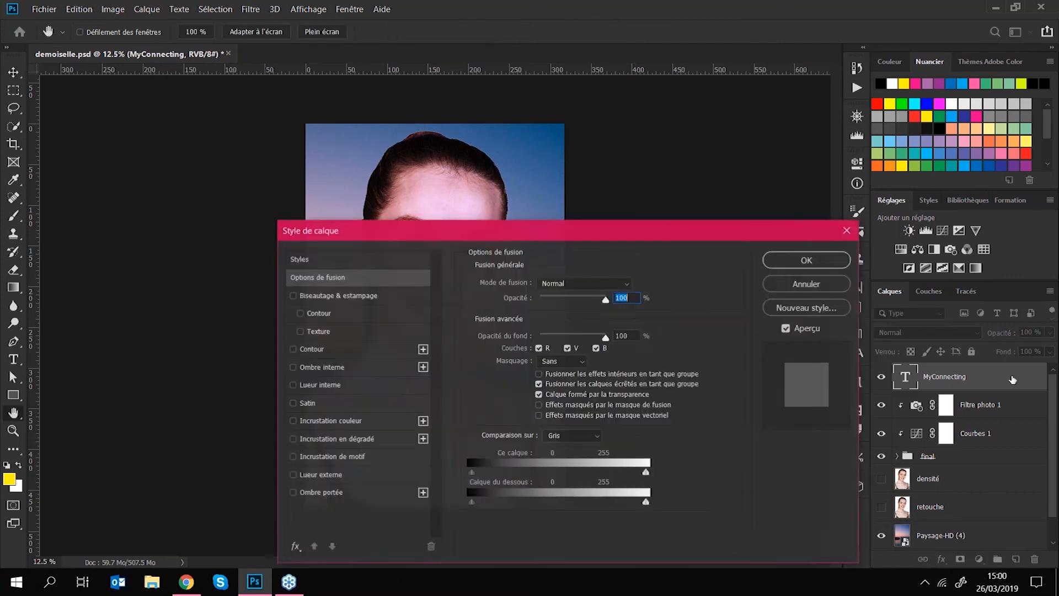
{"action": "left_click_drag", "start_coordinate": [722, 224], "coordinate": [641, 130]}
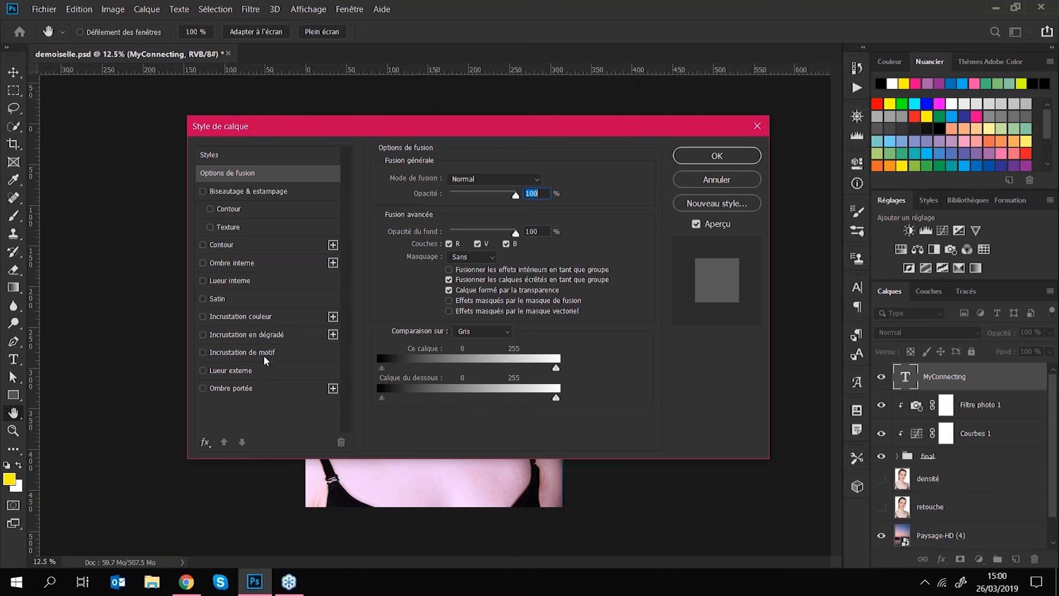
{"action": "left_click", "coordinate": [238, 315]}
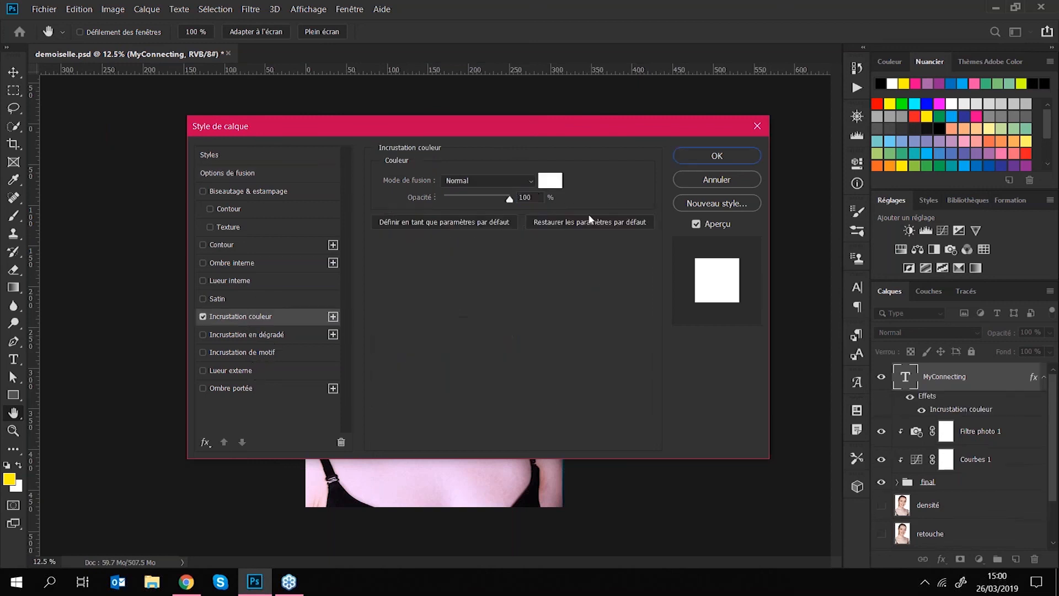
{"action": "left_click", "coordinate": [698, 156]}
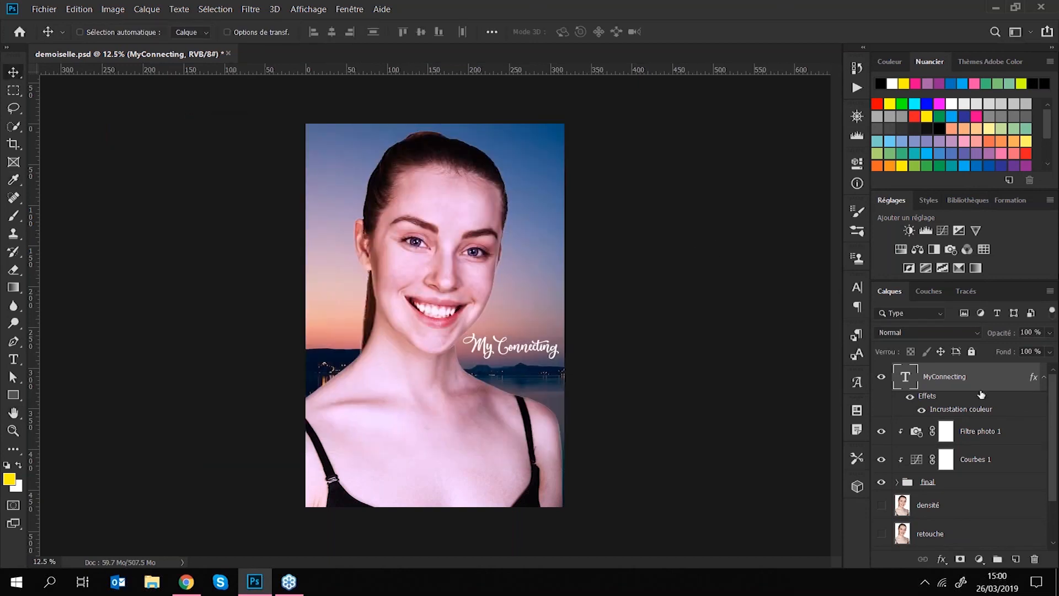
{"action": "double_click", "coordinate": [991, 381]}
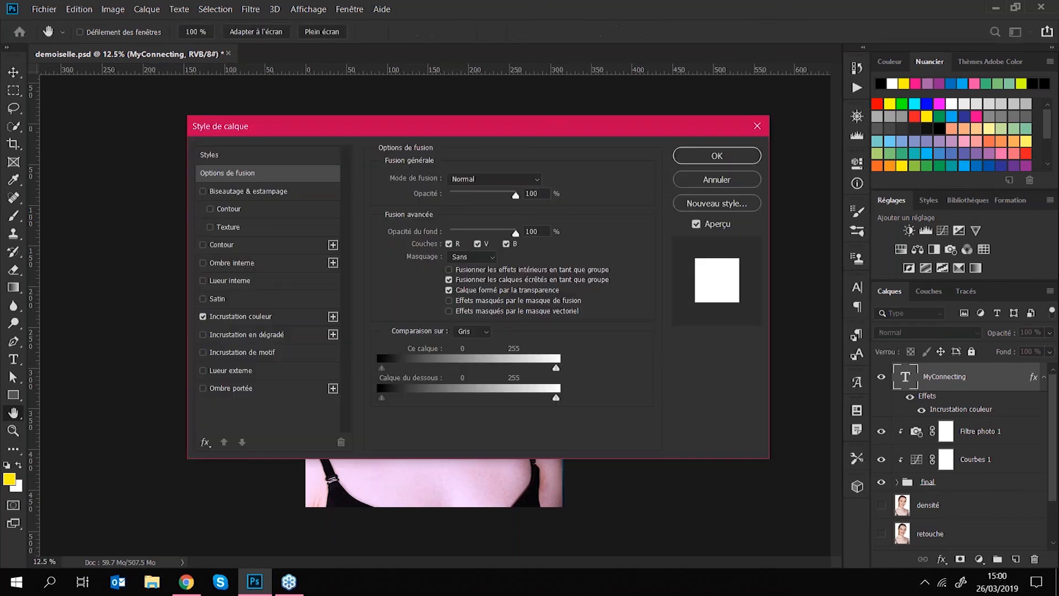
{"action": "left_click", "coordinate": [258, 191]}
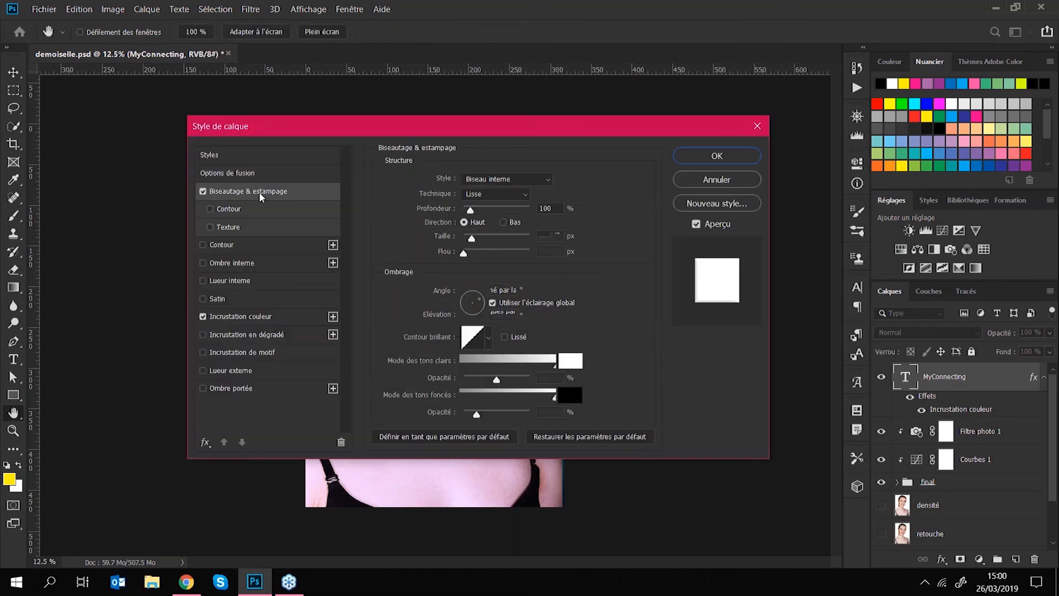
{"action": "left_click_drag", "start_coordinate": [384, 133], "coordinate": [88, 162]}
{"action": "left_click_drag", "start_coordinate": [178, 166], "coordinate": [155, 167]}
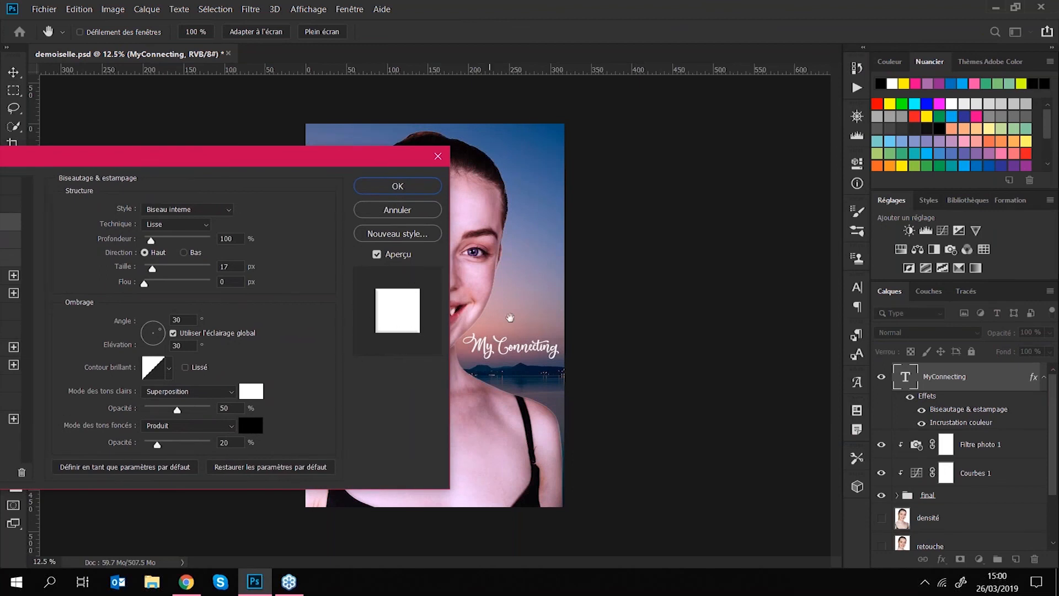
{"action": "left_click", "coordinate": [411, 212]}
Step: Add a smooth inner Bevel & Emboss to the MyConnecting text, with 100% depth, 17 px size and 29% shadow opacity
{"action": "key", "text": "ctrl+plus"}
{"action": "key", "text": "ctrl+plus"}
{"action": "key", "text": "ctrl+plus"}
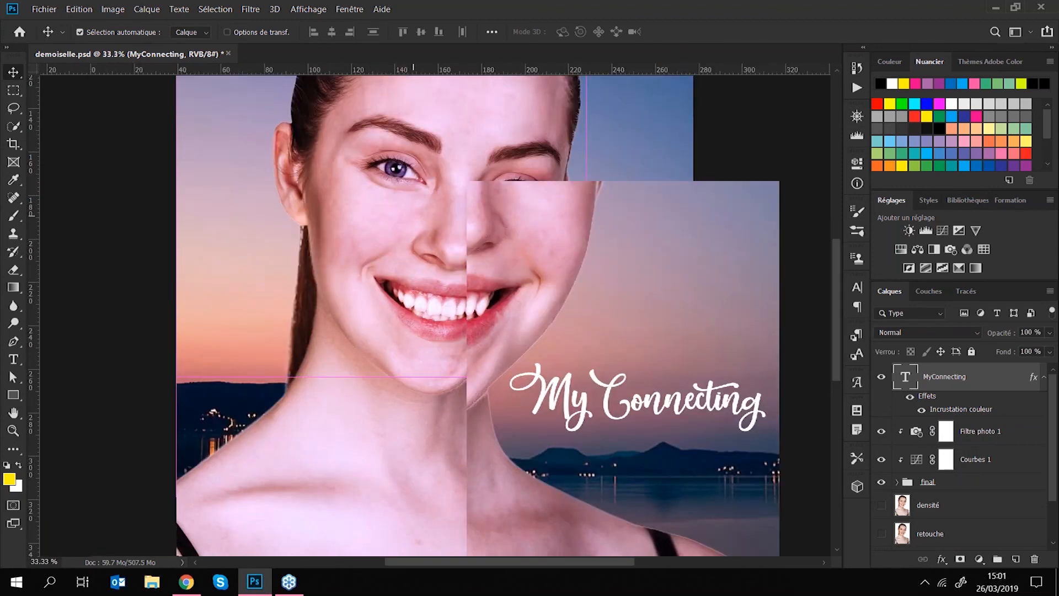
{"action": "left_click_drag", "start_coordinate": [606, 406], "coordinate": [345, 192]}
{"action": "key", "text": "ctrl+r"}
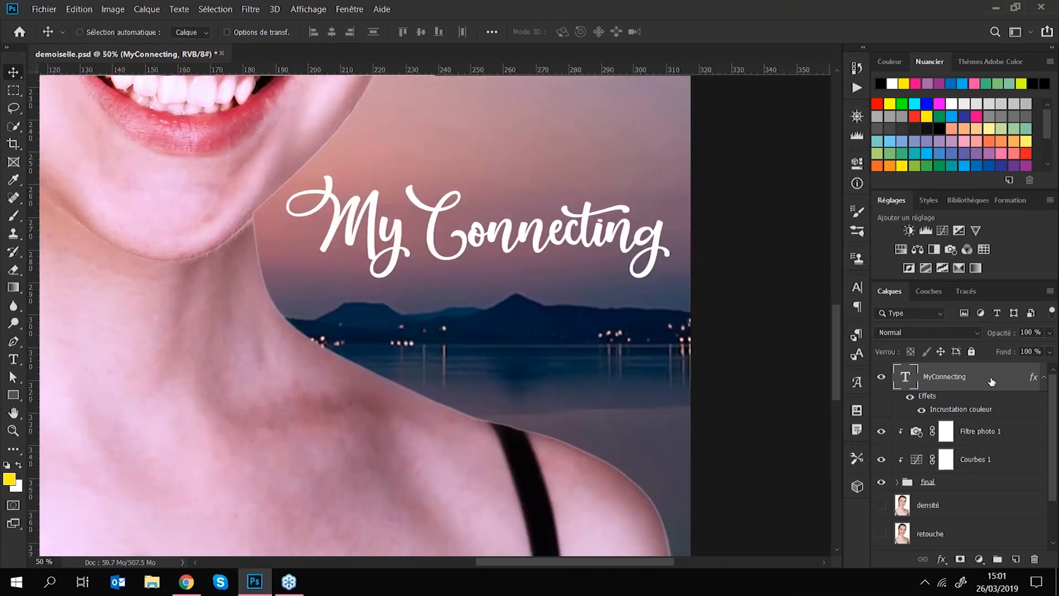
{"action": "key", "text": "space"}
{"action": "double_click", "coordinate": [987, 380]}
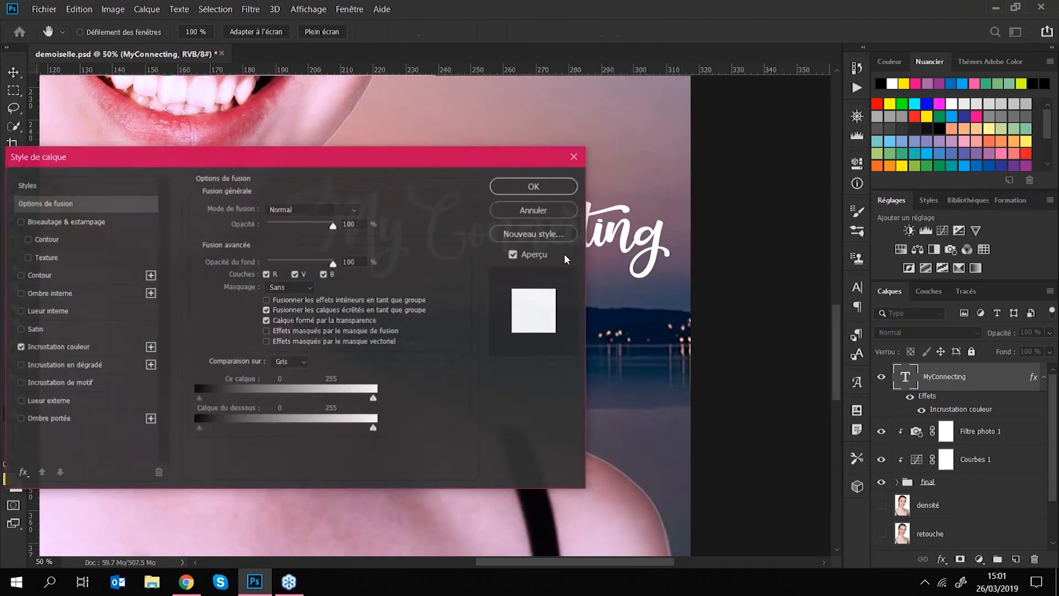
{"action": "left_click", "coordinate": [95, 221]}
{"action": "left_click_drag", "start_coordinate": [358, 157], "coordinate": [934, 196]}
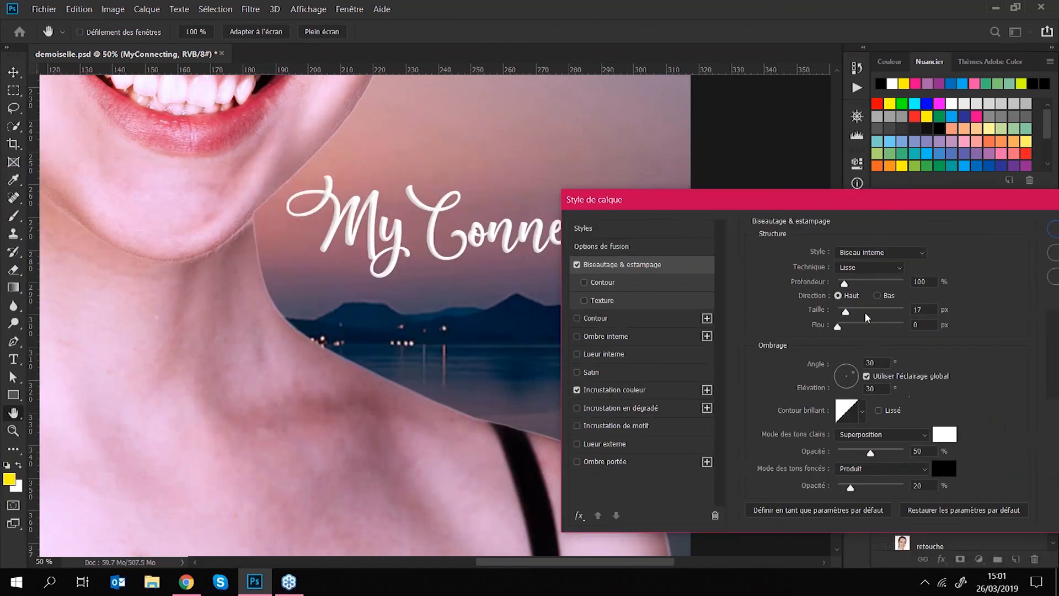
{"action": "mouse_move", "coordinate": [850, 487]}
{"action": "left_mouse_down"}
{"action": "mouse_move", "coordinate": [878, 489]}
{"action": "mouse_move", "coordinate": [856, 489]}
{"action": "left_mouse_up"}
{"action": "left_click_drag", "start_coordinate": [833, 206], "coordinate": [450, 215]}
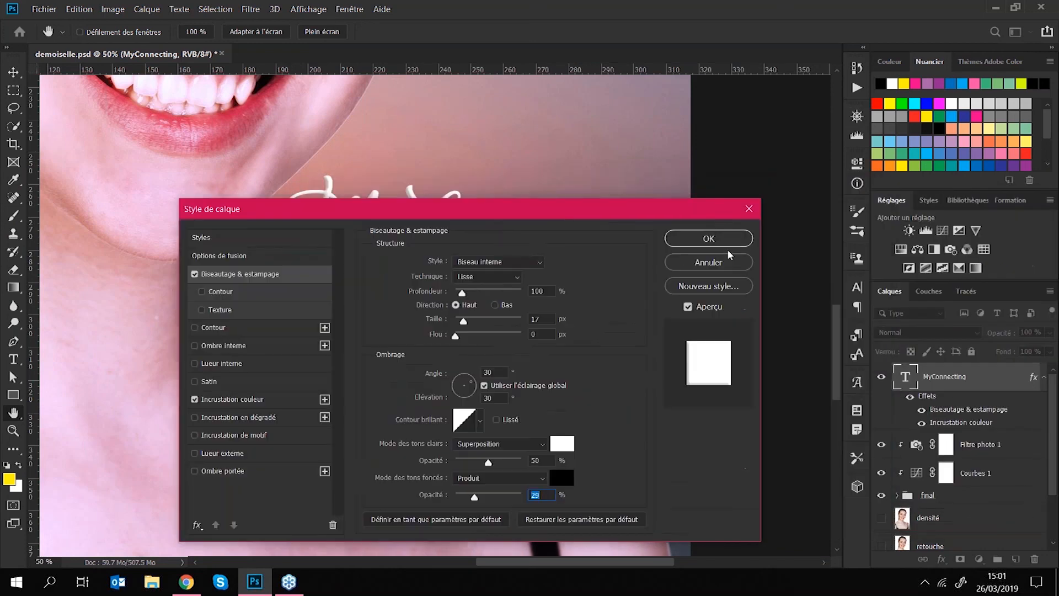
Step: Add a black Multiply drop shadow to the MyConnecting text with 29% opacity, 15 px distance and 15 px size, and apply the layer style
{"action": "left_click", "coordinate": [224, 472]}
{"action": "left_click_drag", "start_coordinate": [528, 214], "coordinate": [772, 184]}
{"action": "left_click_drag", "start_coordinate": [715, 253], "coordinate": [697, 252]}
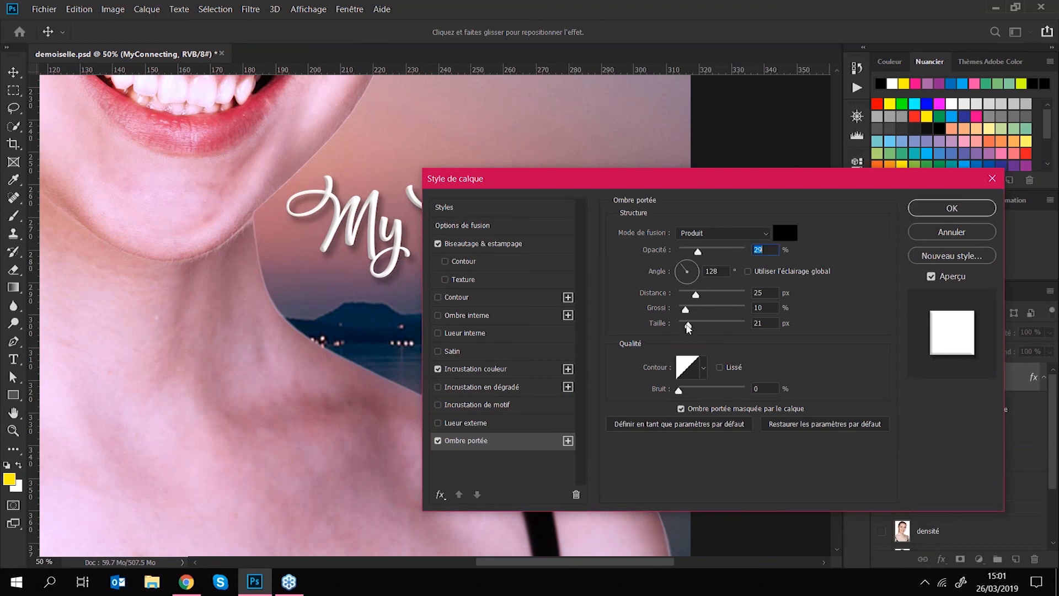
{"action": "left_click_drag", "start_coordinate": [762, 323], "coordinate": [750, 323]}
{"action": "type", "text": "15"}
{"action": "left_click_drag", "start_coordinate": [700, 292], "coordinate": [689, 297]}
{"action": "left_click", "coordinate": [710, 254]}
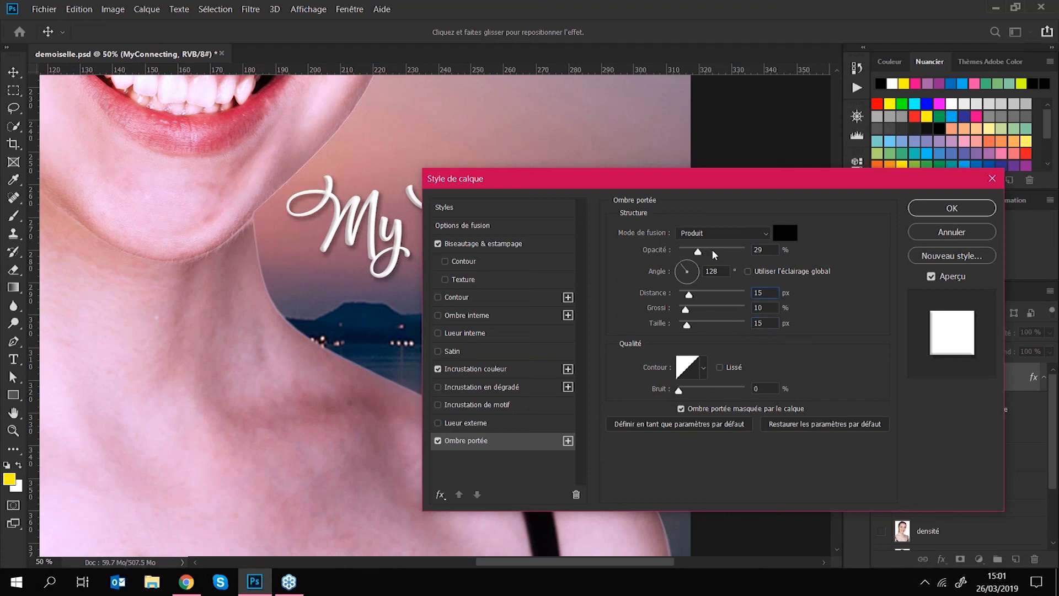
{"action": "left_click", "coordinate": [930, 210]}
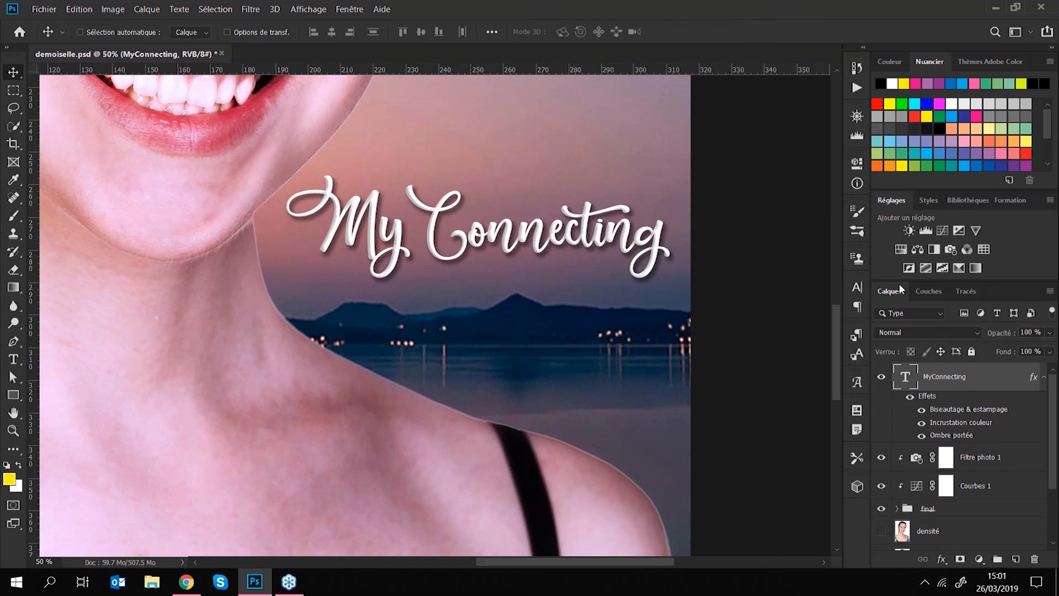
Step: Collapse the MyConnecting layer's effects list and save demoiselle.psd
{"action": "left_click", "coordinate": [1043, 379]}
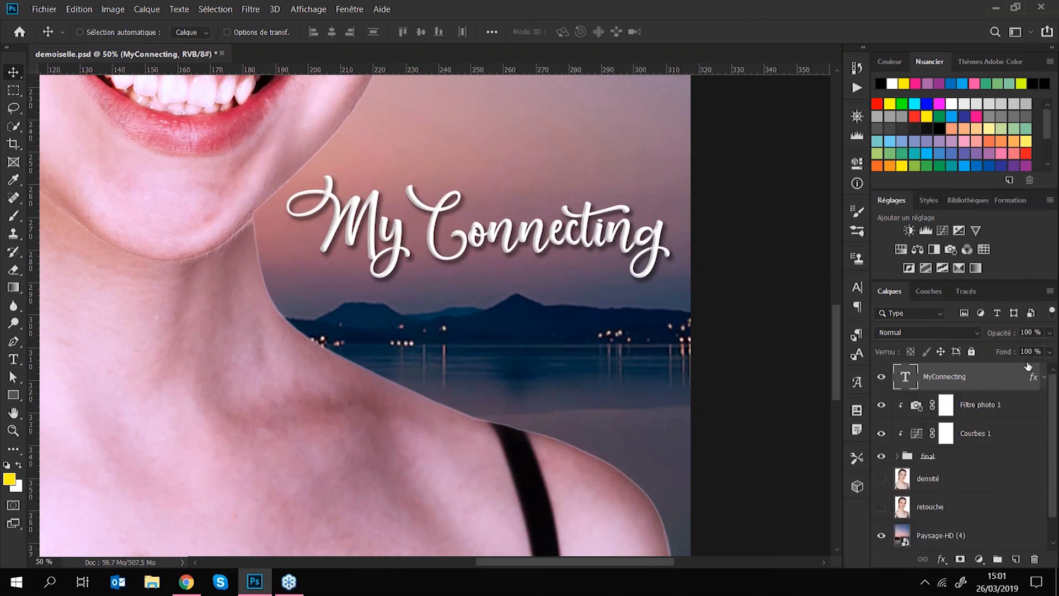
{"action": "key", "text": "ctrl+minus"}
{"action": "key", "text": "ctrl+minus"}
{"action": "key", "text": "ctrl+minus"}
{"action": "key", "text": "ctrl+minus"}
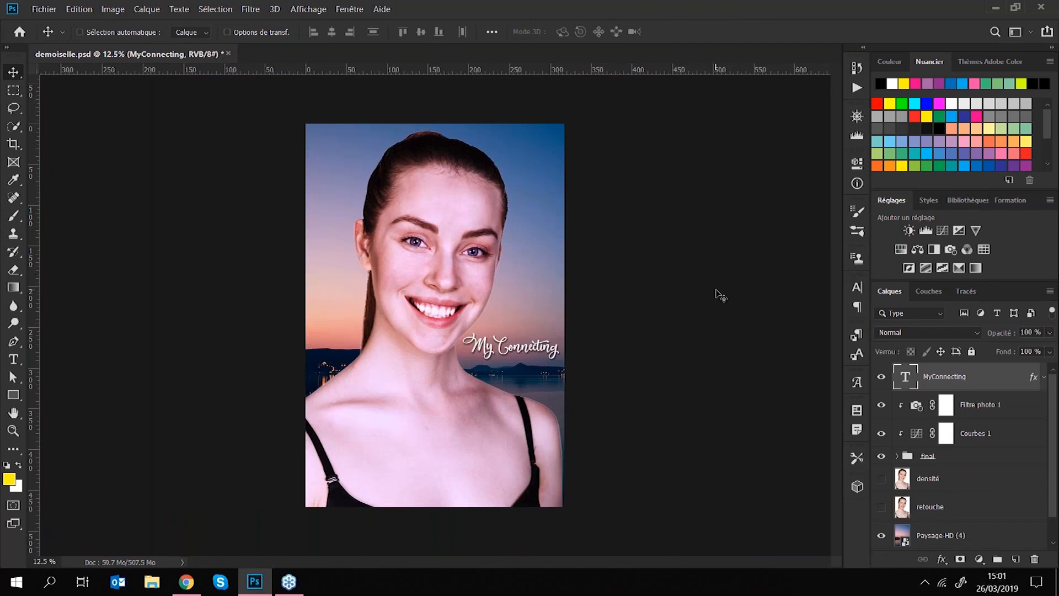
{"action": "key", "text": "ctrl"}
{"action": "key", "text": "ctrl+s"}
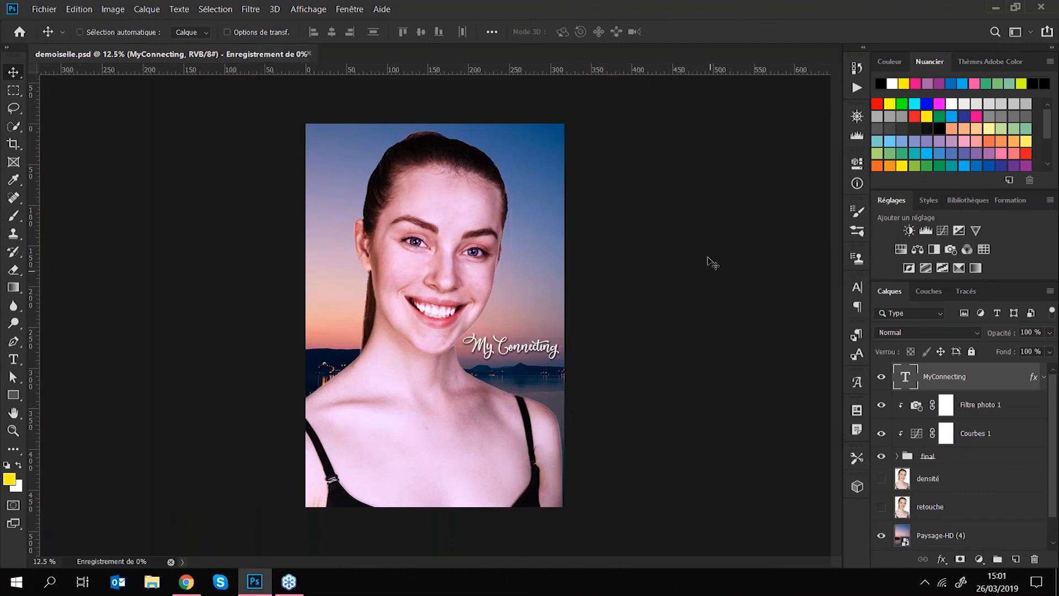
{"action": "left_click", "coordinate": [49, 8]}
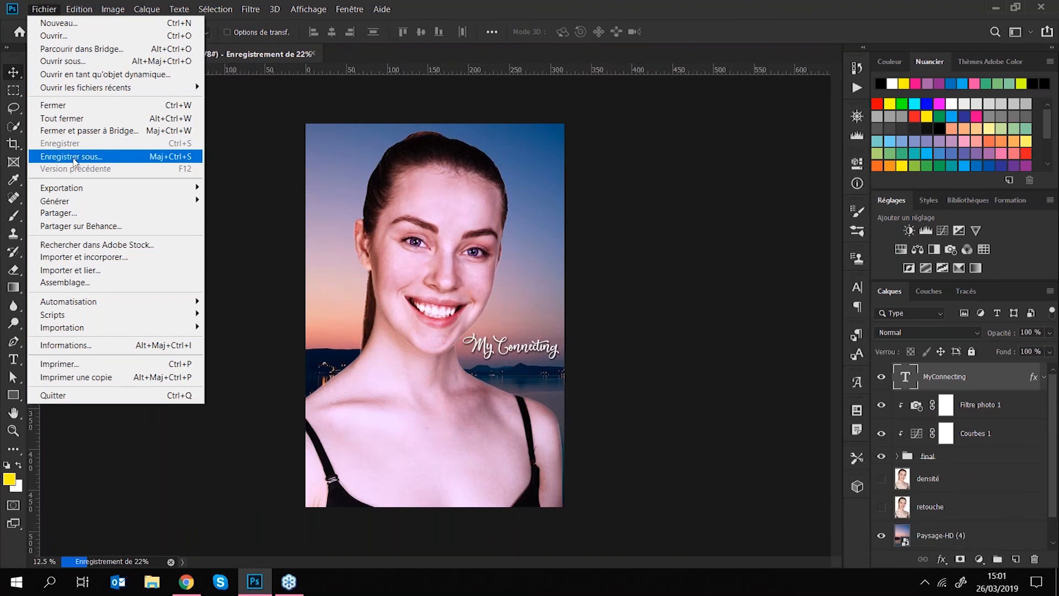
{"action": "left_click", "coordinate": [75, 159]}
{"action": "left_click", "coordinate": [559, 238]}
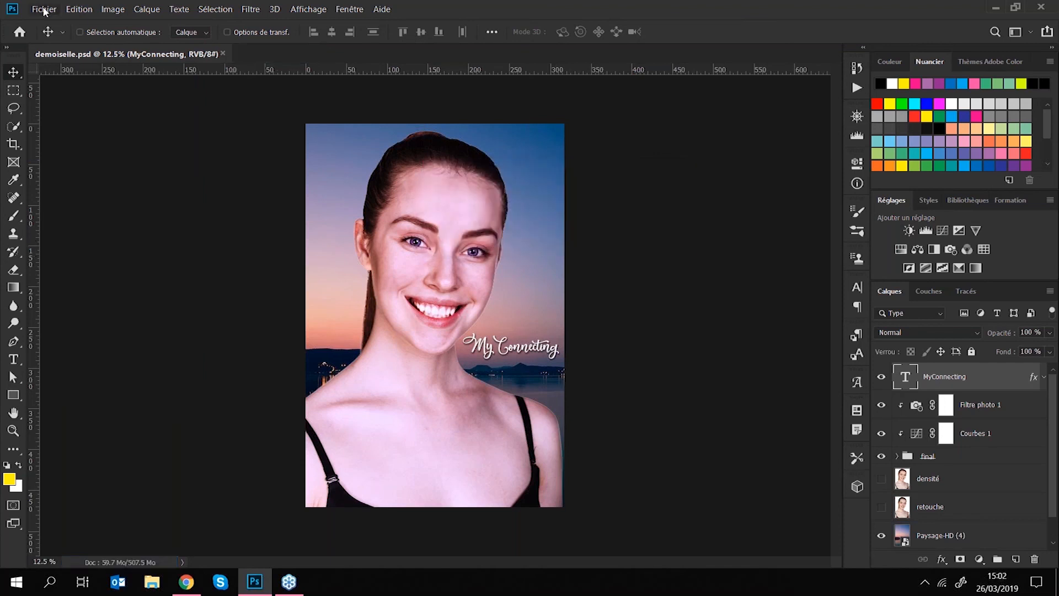
Step: Save a JPEG copy to the Desktop as "demoiselle pour facebook" at maximum quality 12 in baseline standard format
{"action": "left_click", "coordinate": [45, 8]}
{"action": "left_click", "coordinate": [114, 157]}
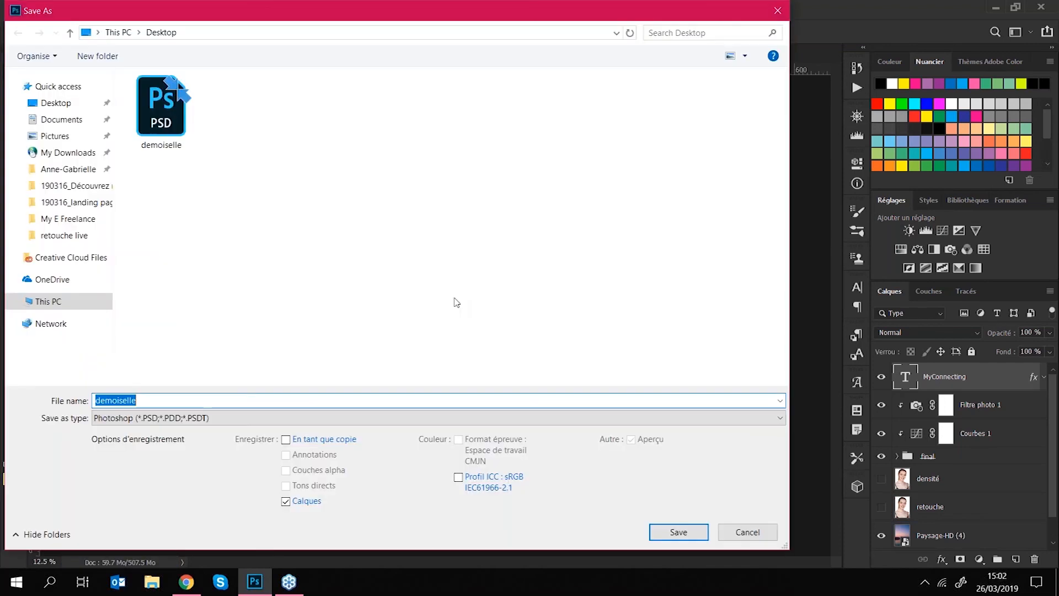
{"action": "left_click", "coordinate": [163, 417]}
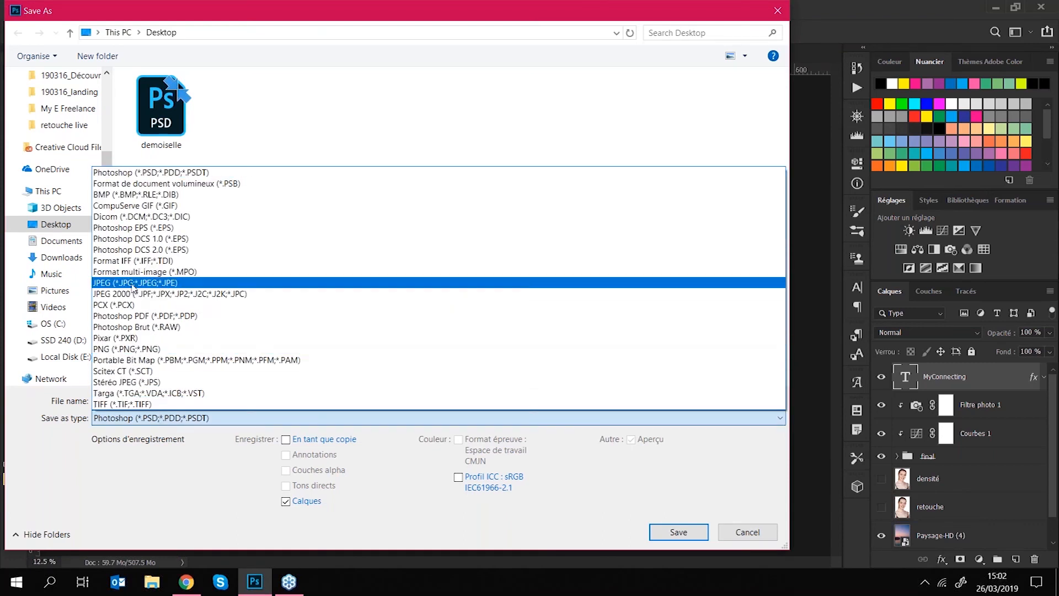
{"action": "left_click", "coordinate": [136, 283]}
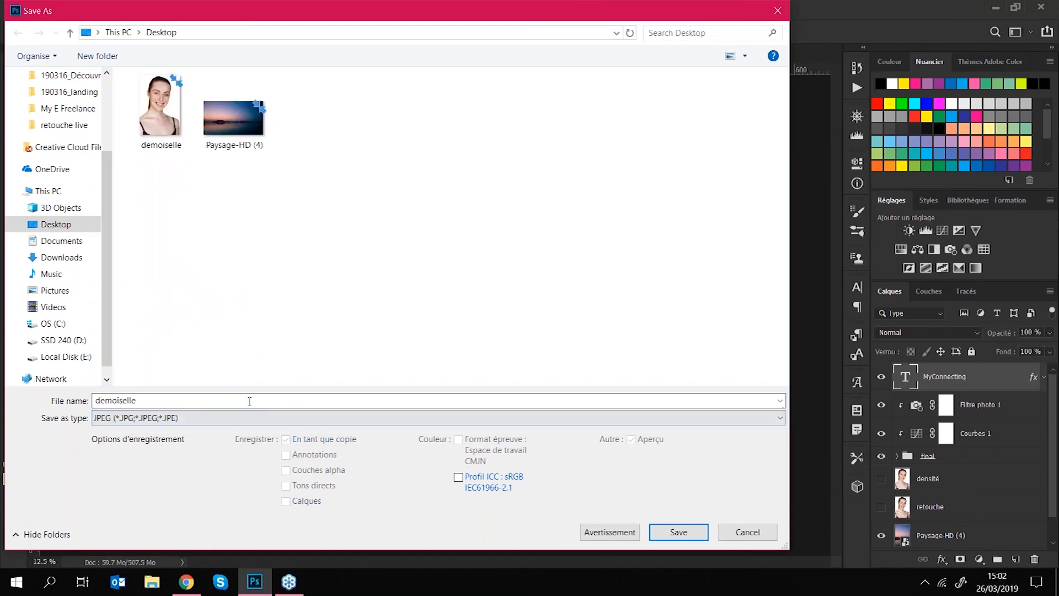
{"action": "left_click", "coordinate": [257, 399]}
{"action": "left_click", "coordinate": [149, 321]}
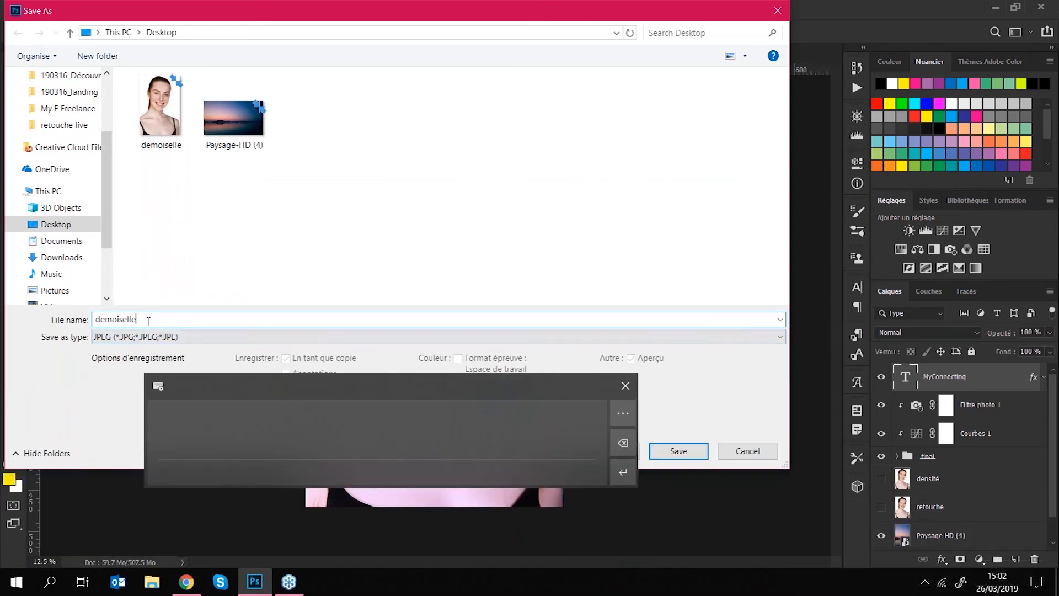
{"action": "left_click", "coordinate": [623, 385]}
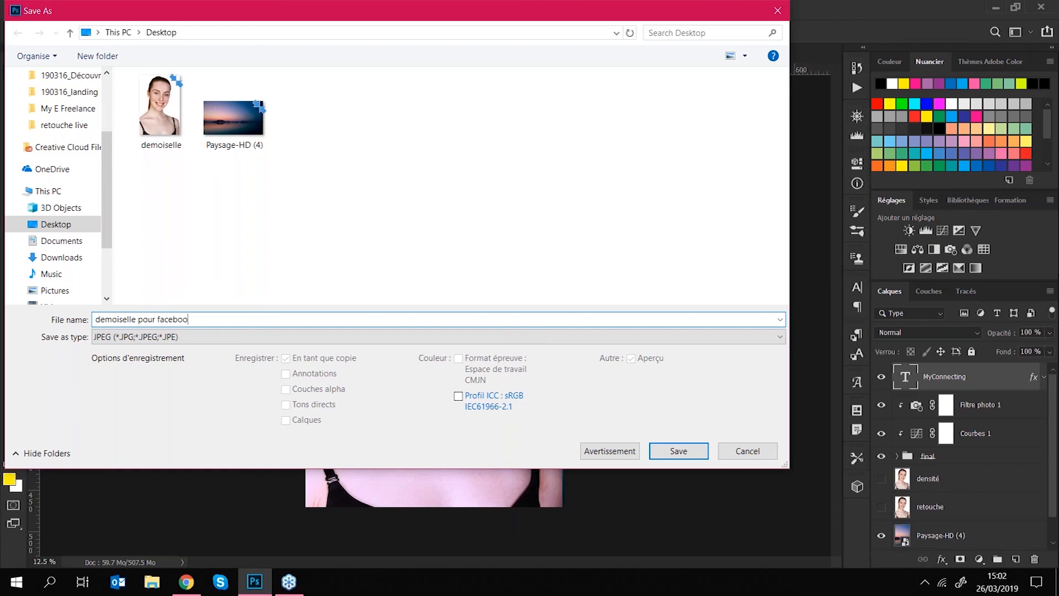
{"action": "left_click", "coordinate": [679, 450]}
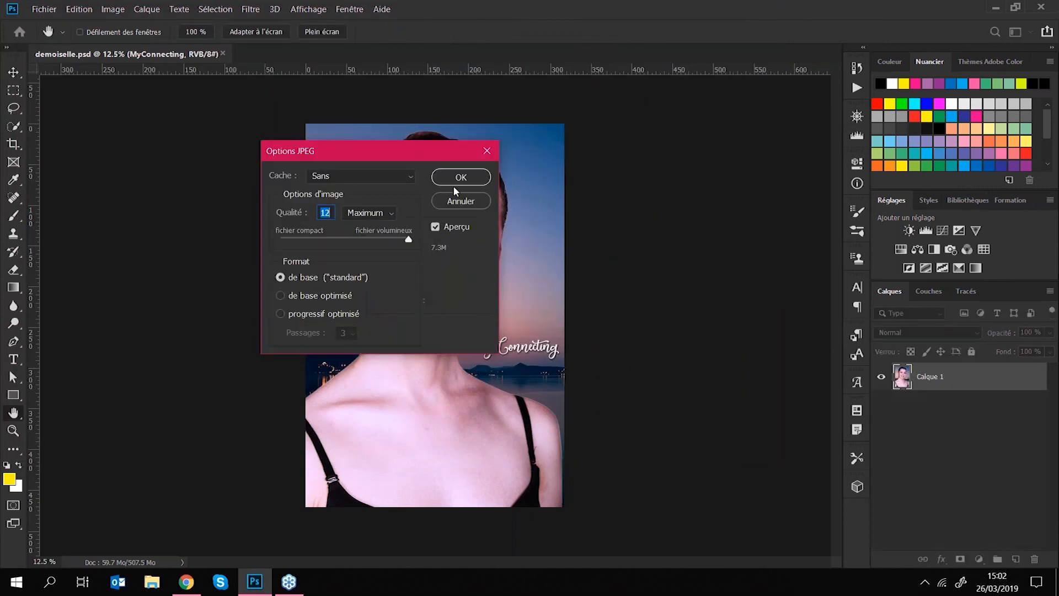
{"action": "left_click", "coordinate": [452, 177]}
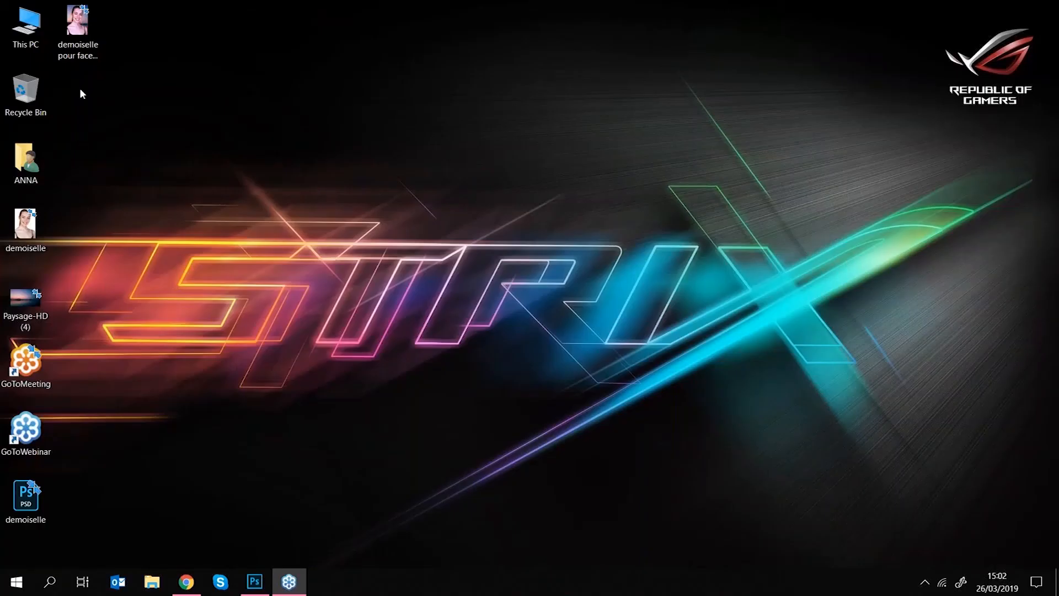
Step: View the exported JPEG from the desktop, close the viewer and switch back to Photoshop
{"action": "double_click", "coordinate": [80, 37]}
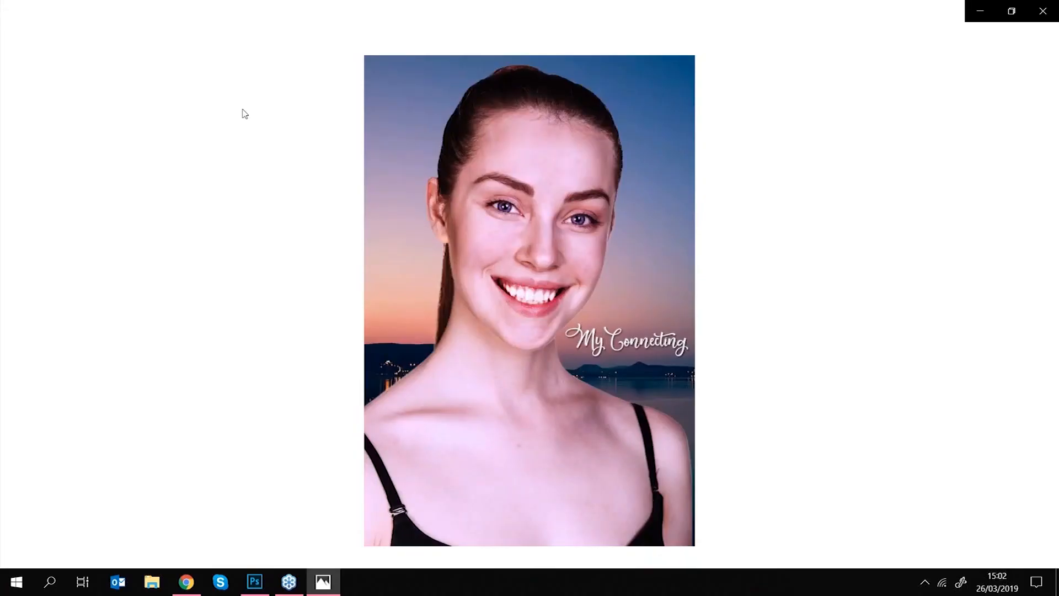
{"action": "left_click", "coordinate": [1042, 11]}
{"action": "left_click", "coordinate": [264, 583]}
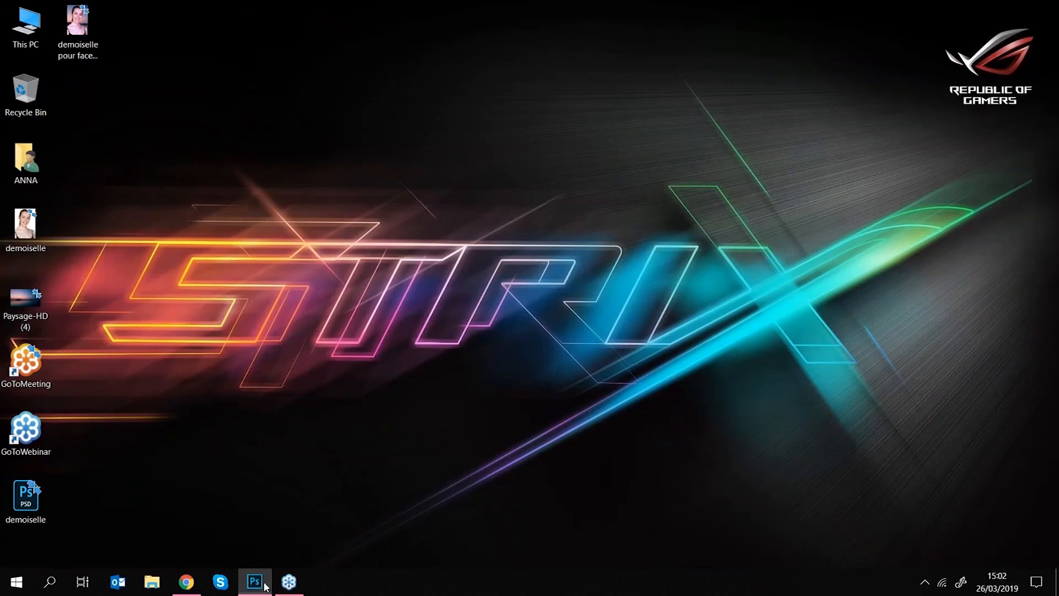